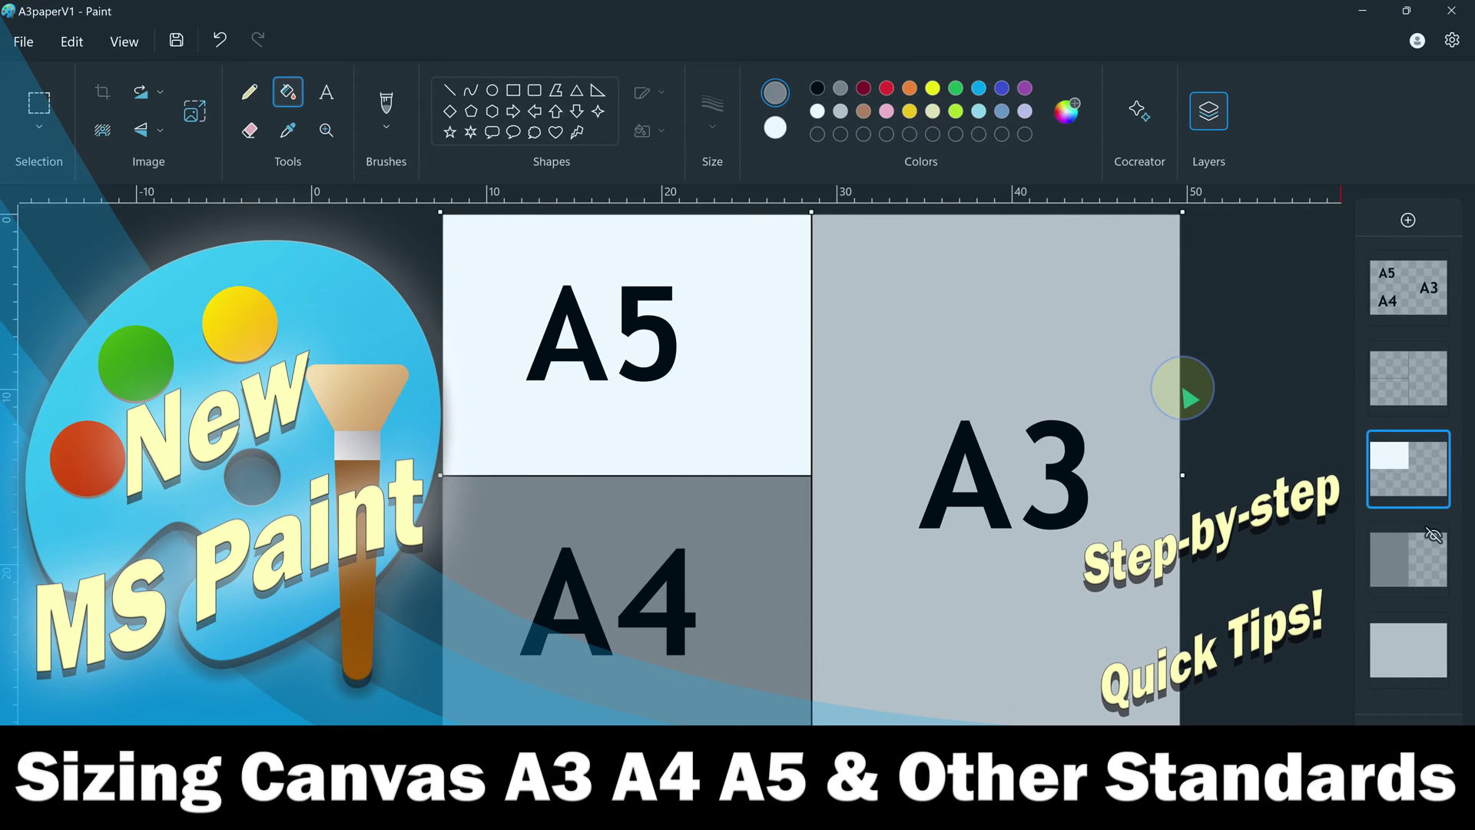
Open Paint from the desktop and fit the blank canvas in the window.
{"action": "key", "text": "F10"}
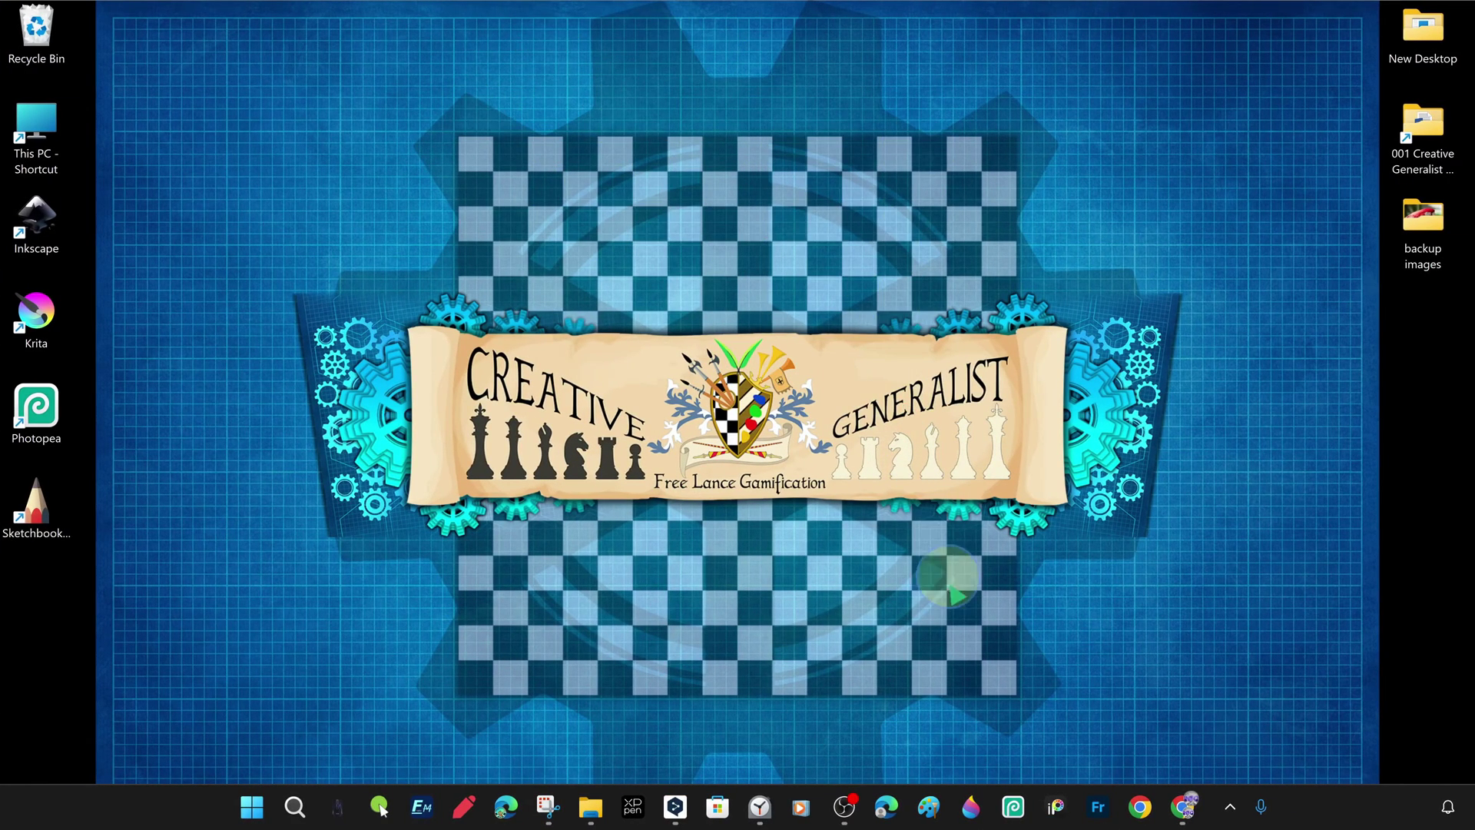
{"action": "left_click", "coordinate": [933, 805]}
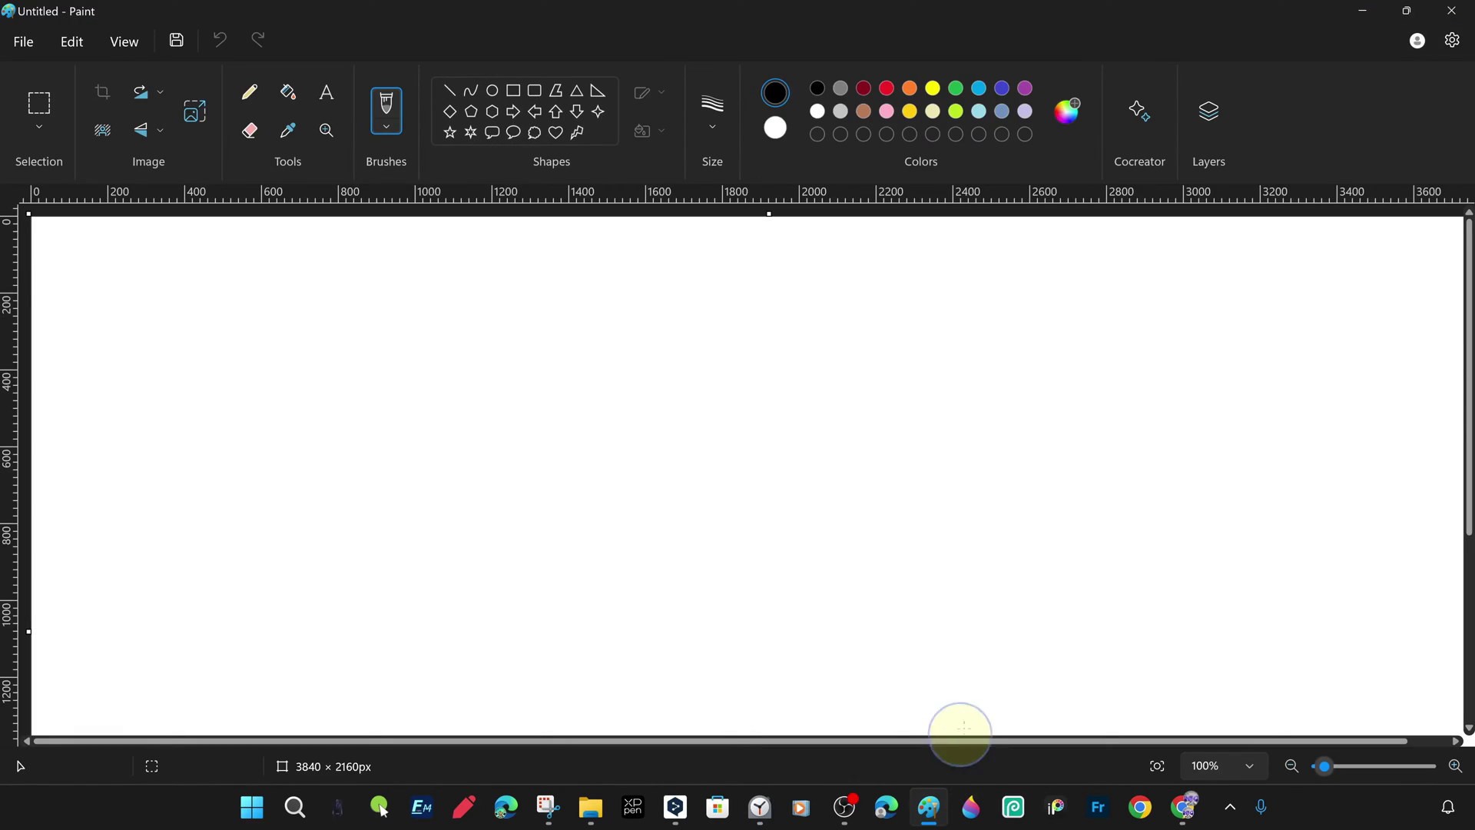
{"action": "left_click", "coordinate": [1159, 767]}
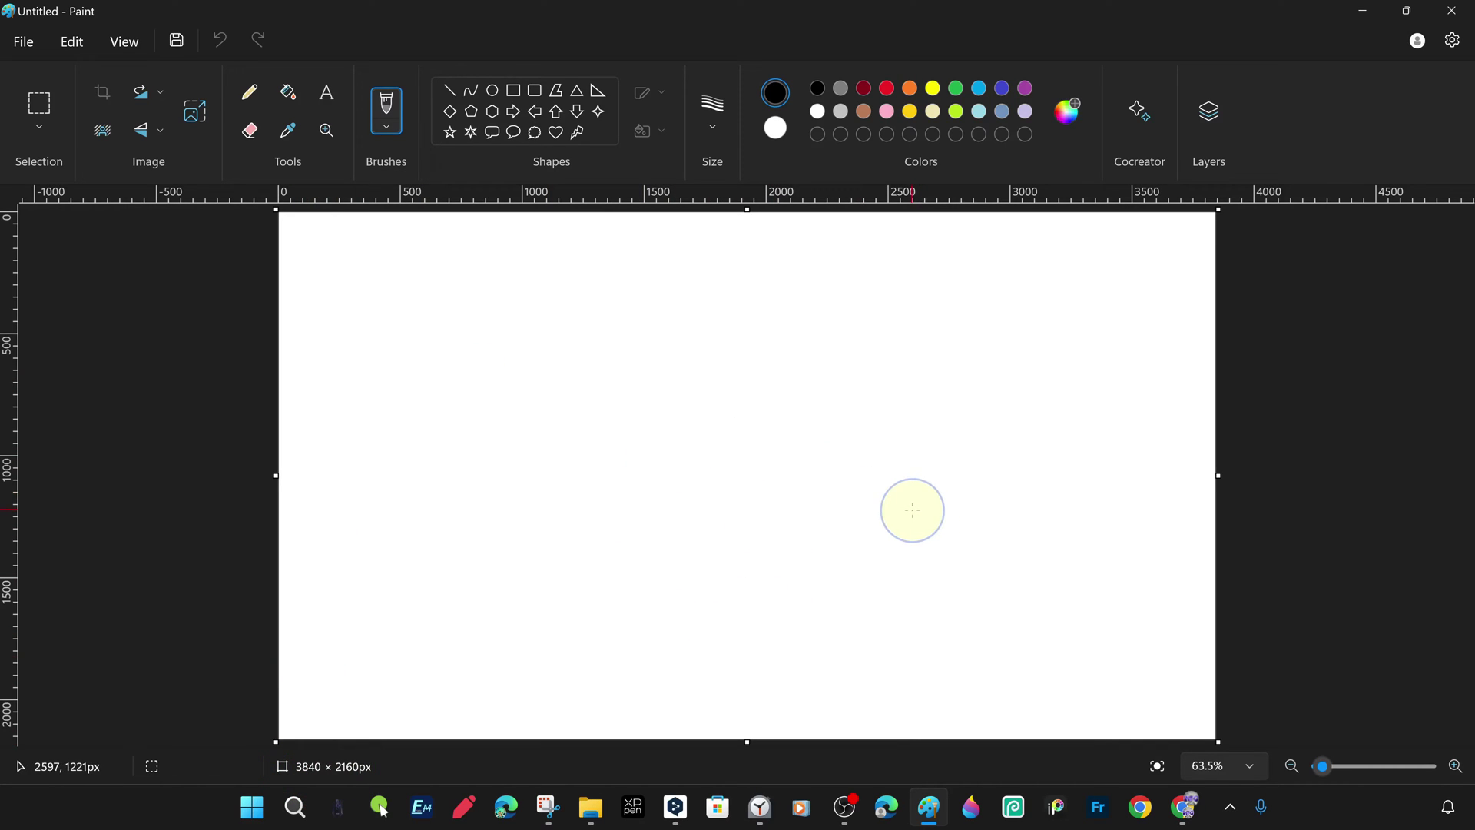
Switch to Chrome and read the millimetre dimensions of A3, A4 and A5 in the paper size table.
{"action": "left_click", "coordinate": [1361, 11]}
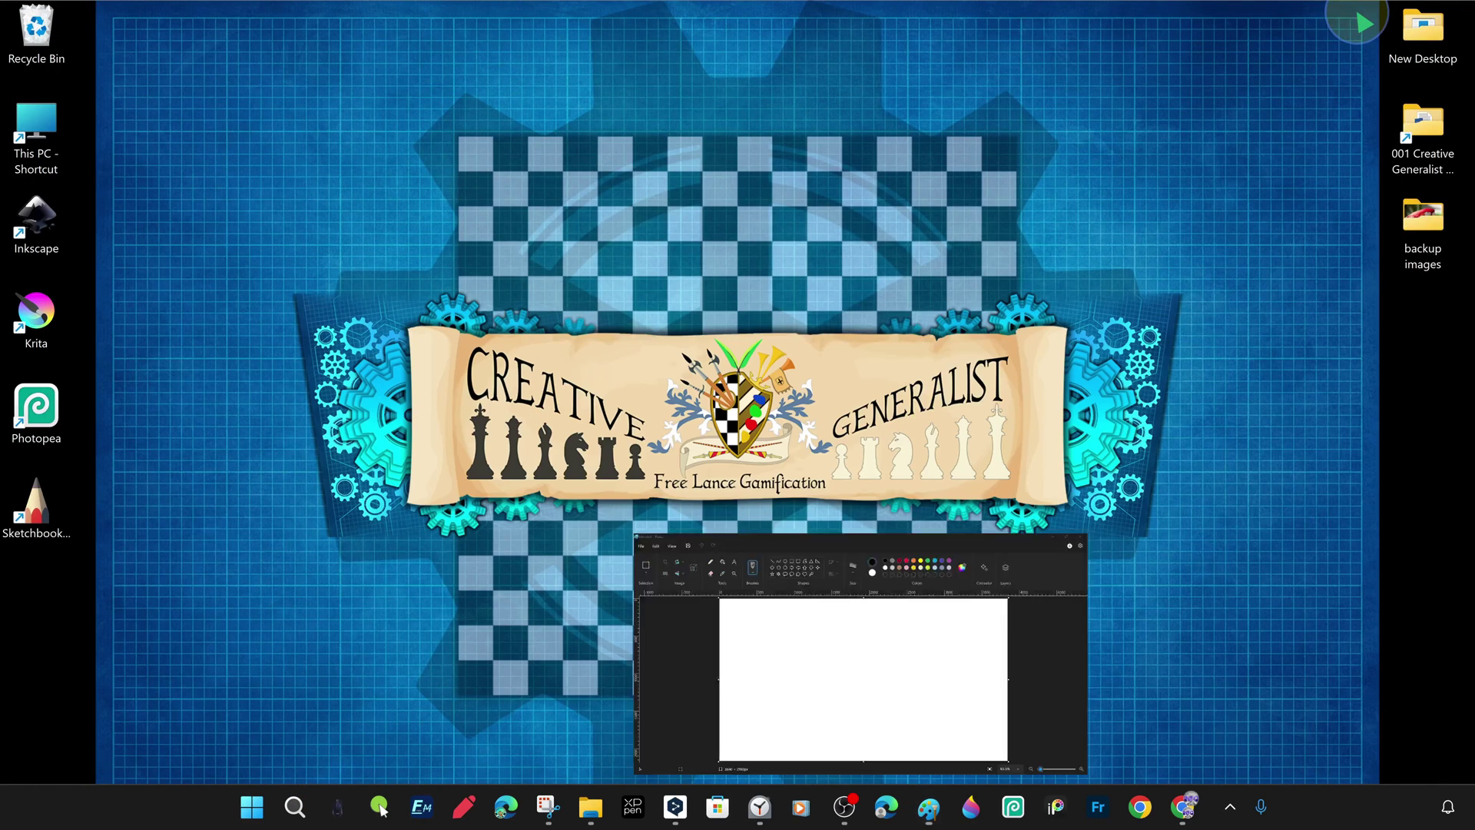
{"action": "left_click", "coordinate": [1184, 807]}
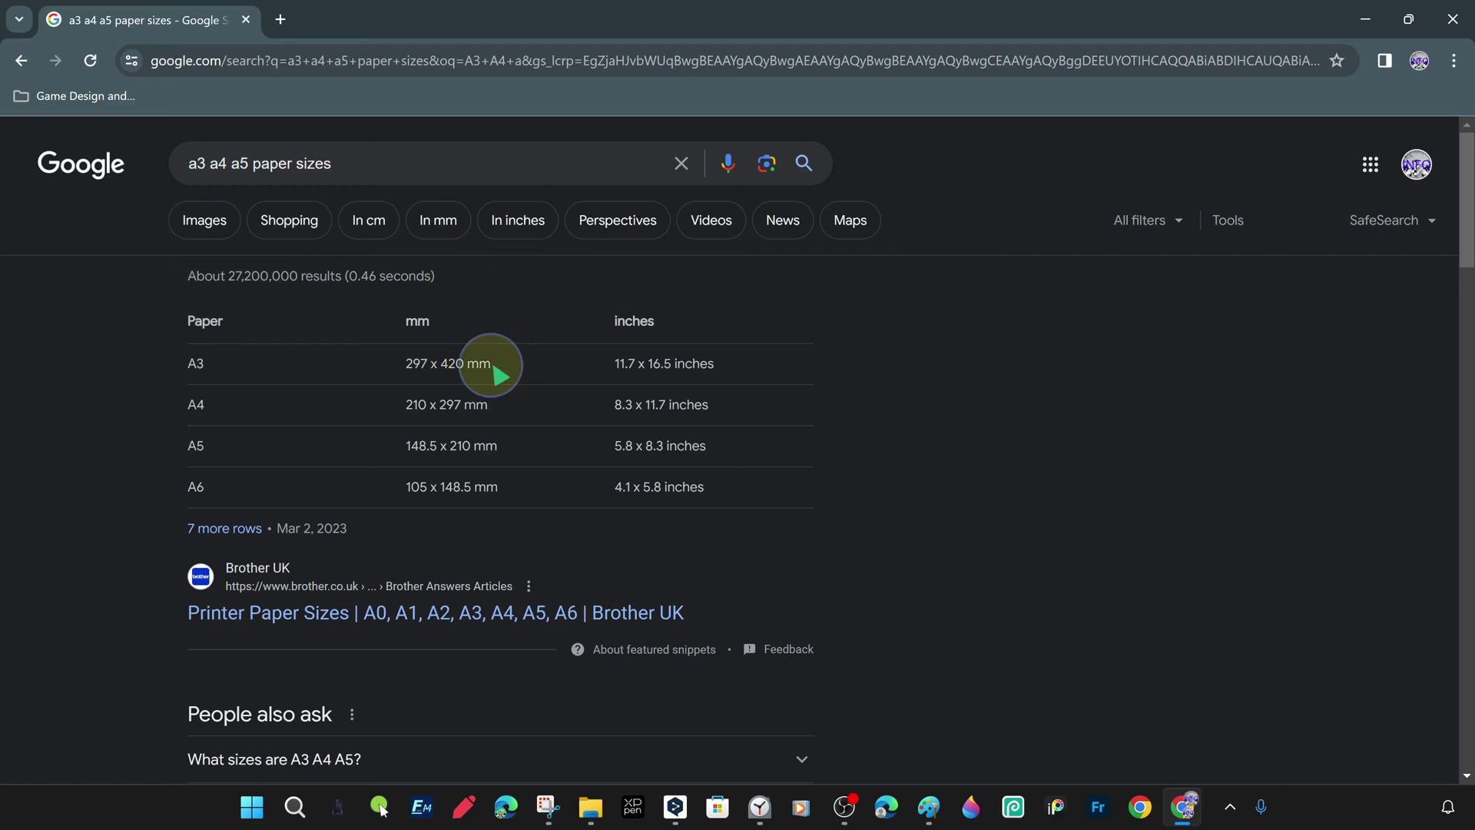
{"action": "left_click_drag", "start_coordinate": [407, 364], "coordinate": [466, 364]}
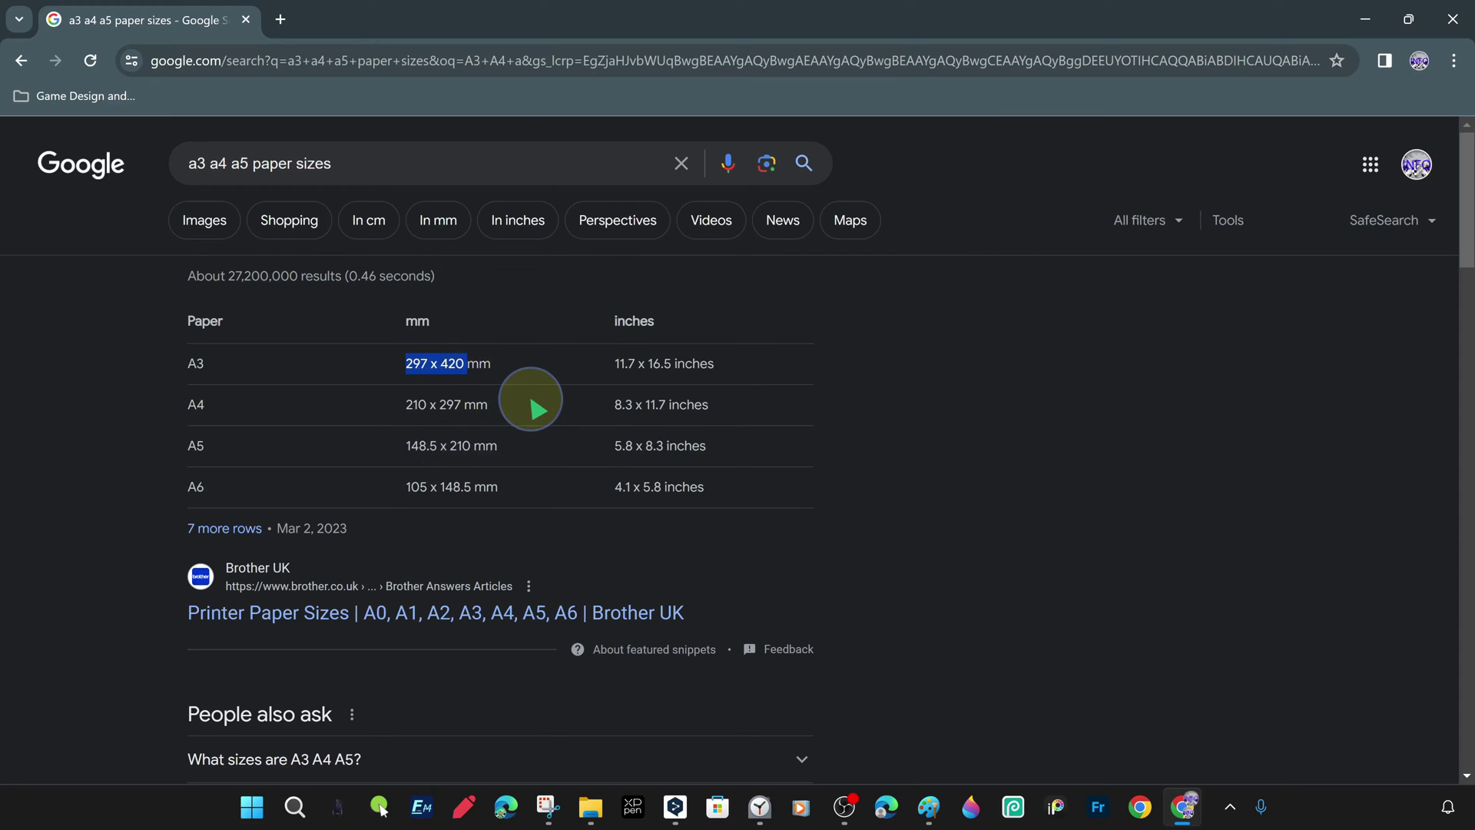
{"action": "left_click_drag", "start_coordinate": [406, 403], "coordinate": [499, 415]}
{"action": "left_click_drag", "start_coordinate": [411, 447], "coordinate": [489, 454]}
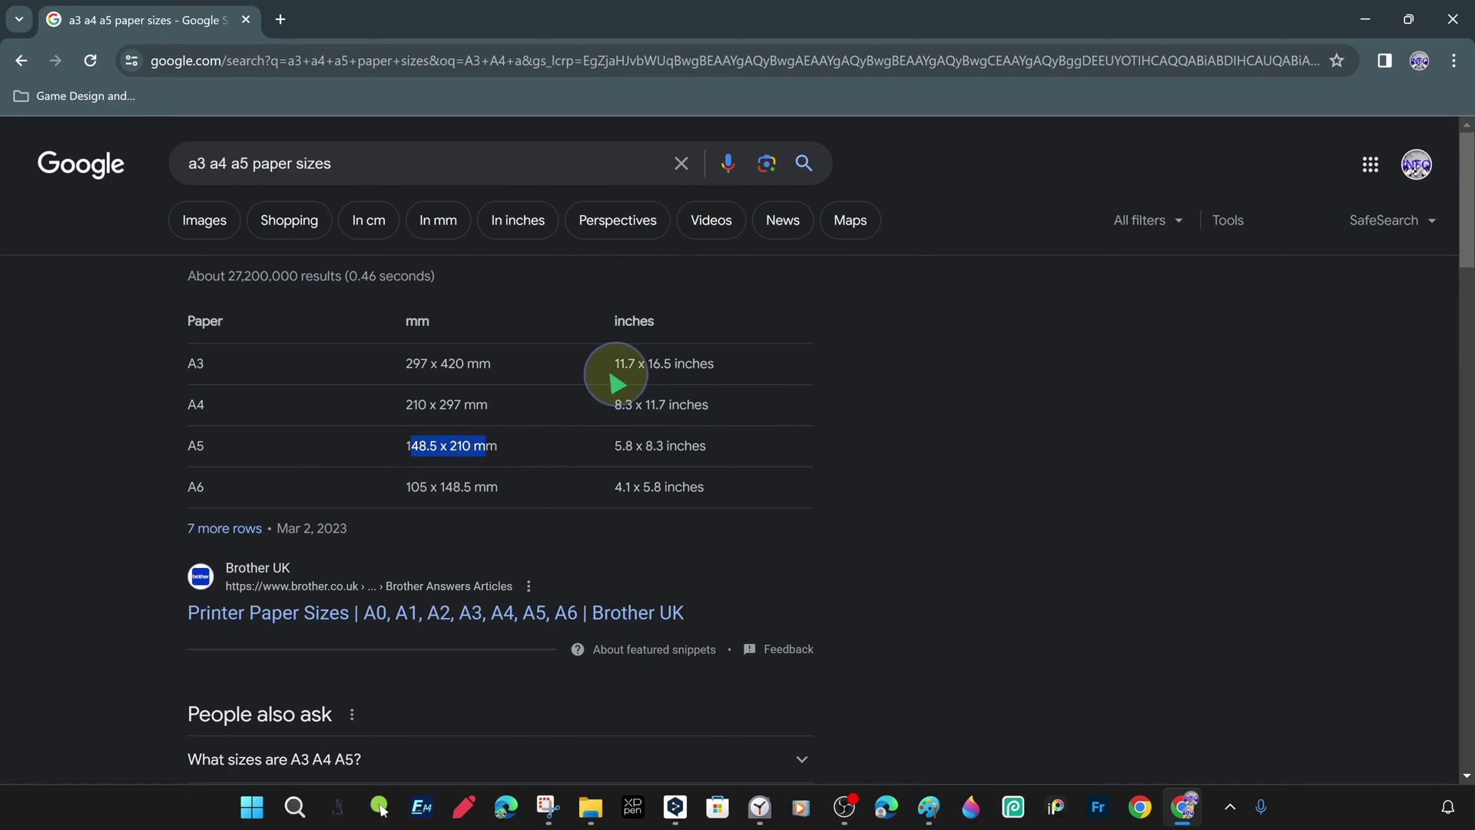
{"action": "left_click", "coordinate": [437, 340]}
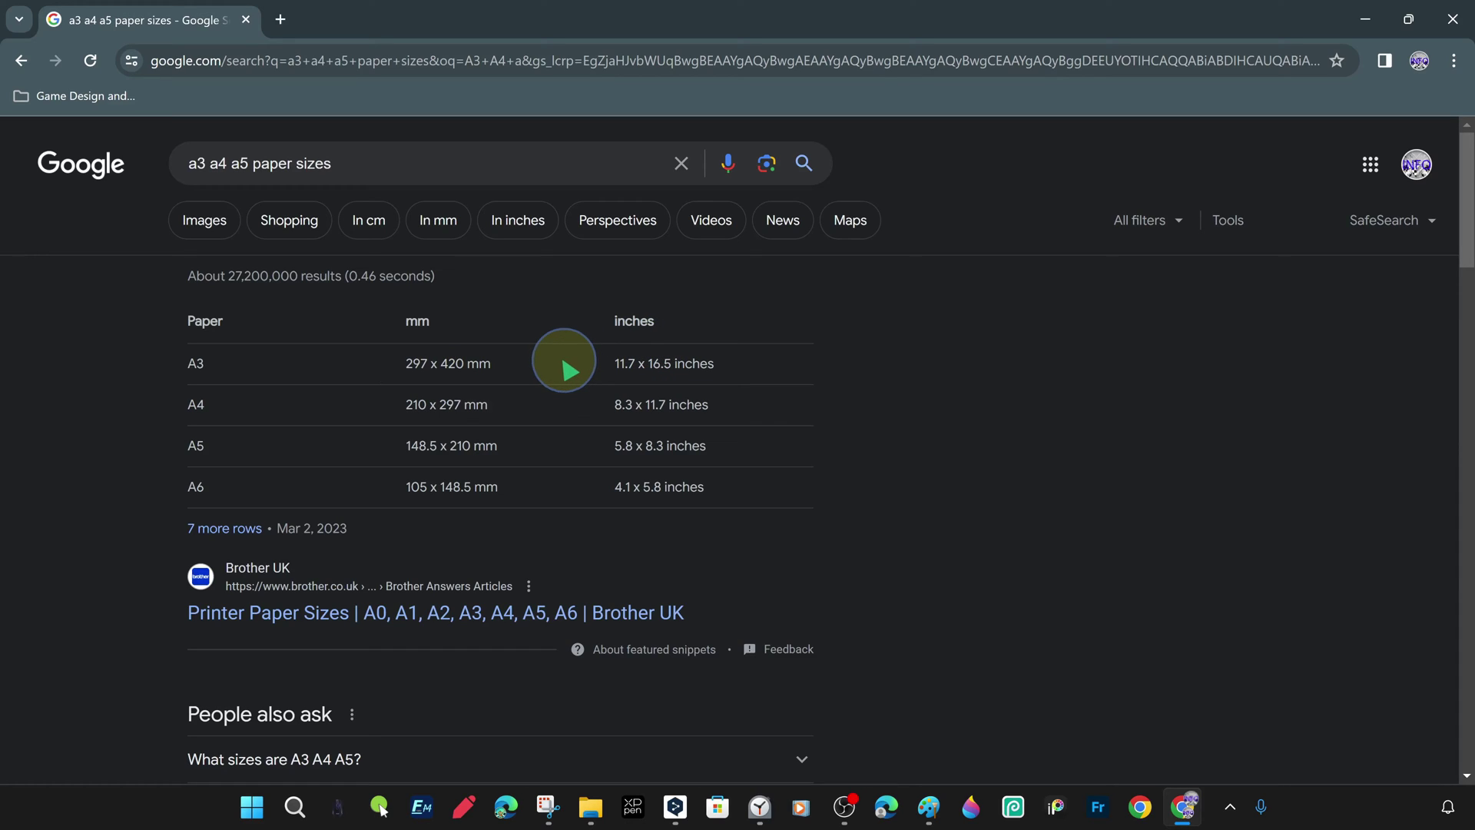
{"action": "left_click_drag", "start_coordinate": [171, 368], "coordinate": [204, 388]}
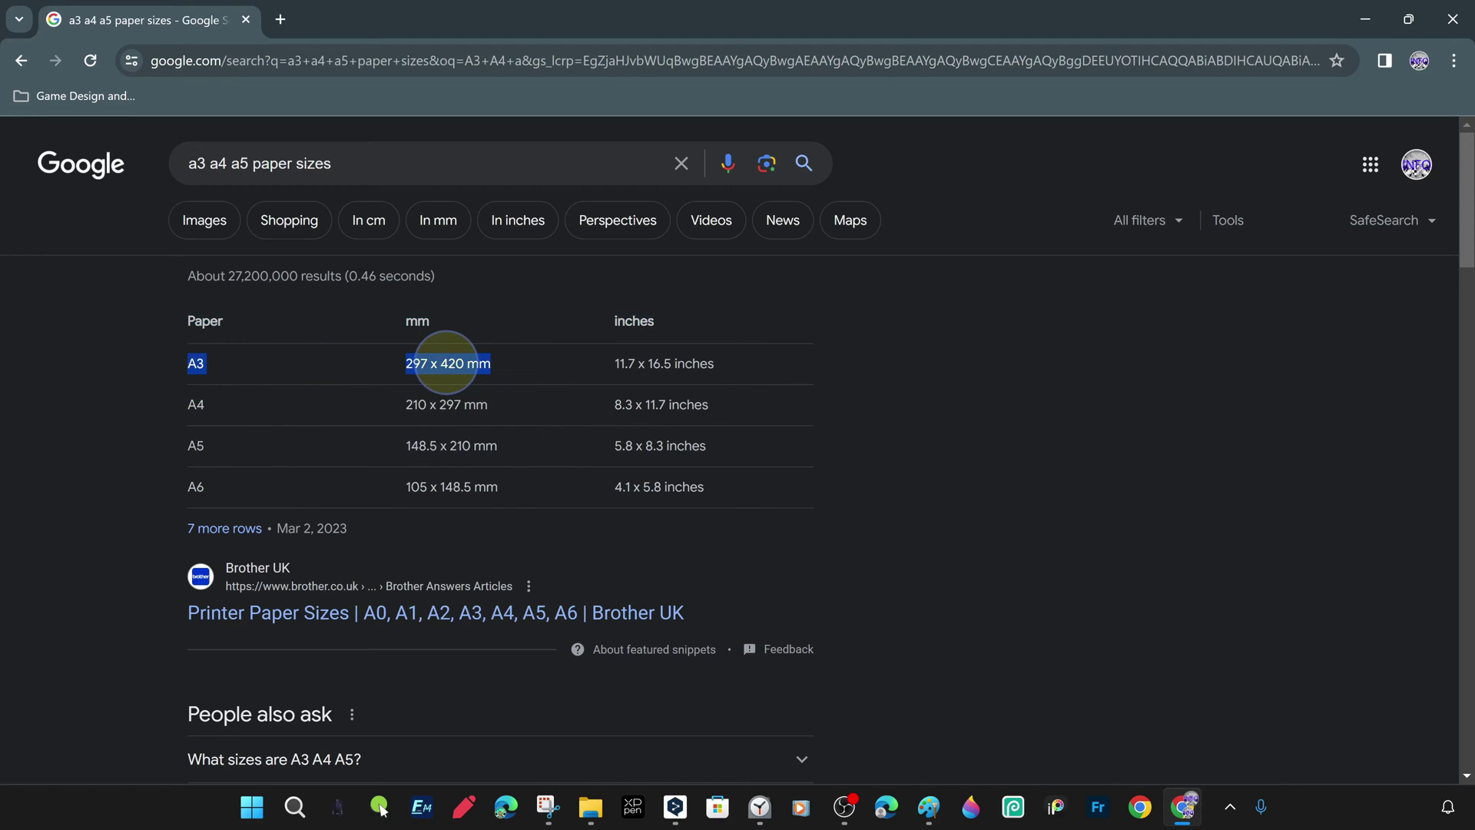
{"action": "left_click", "coordinate": [520, 372]}
{"action": "left_click", "coordinate": [1365, 19]}
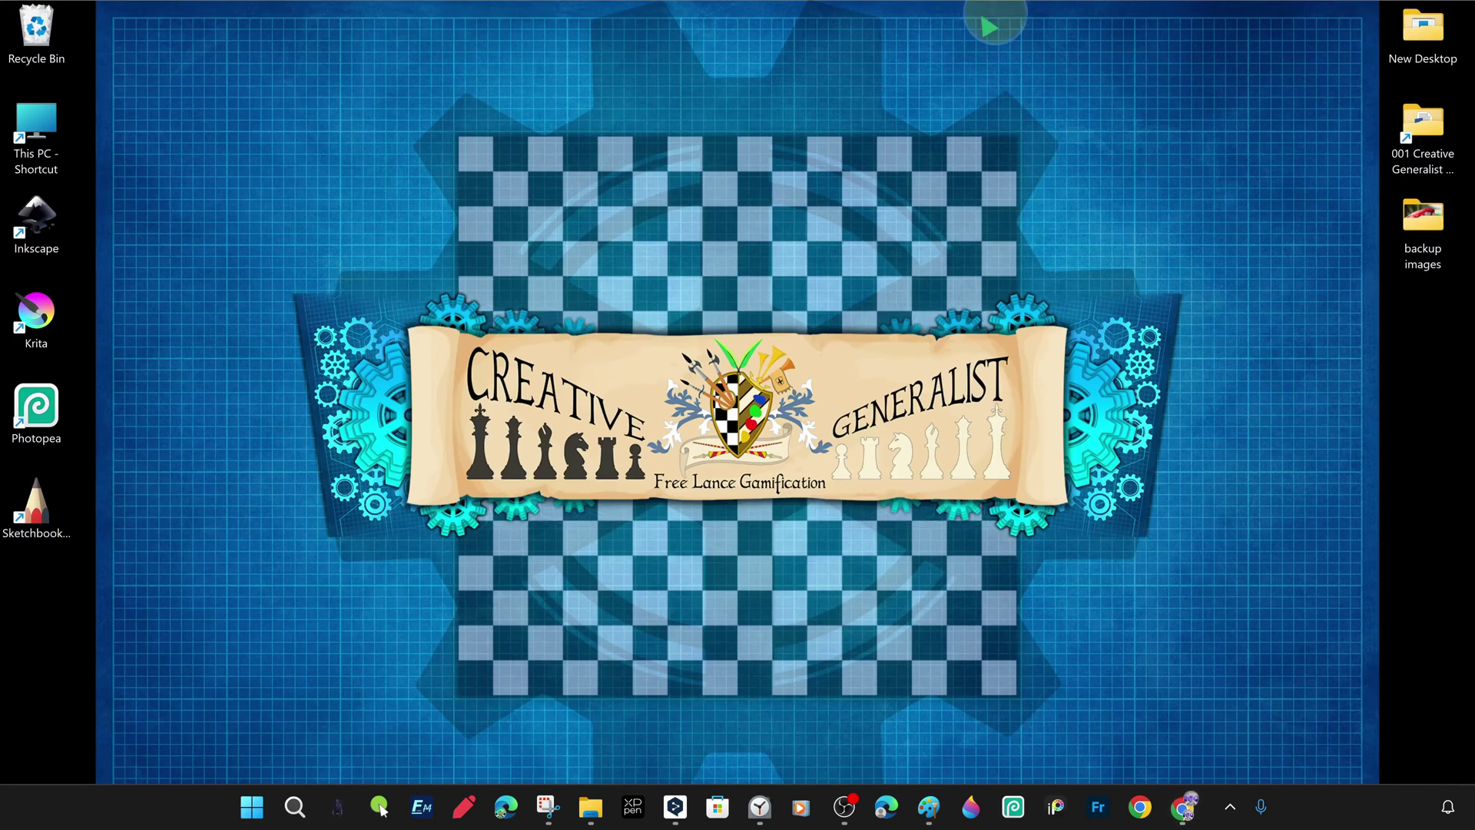
Switch back to Paint and set the image units to centimeters with a width of 42.0 in the image properties.
{"action": "left_click", "coordinate": [929, 807]}
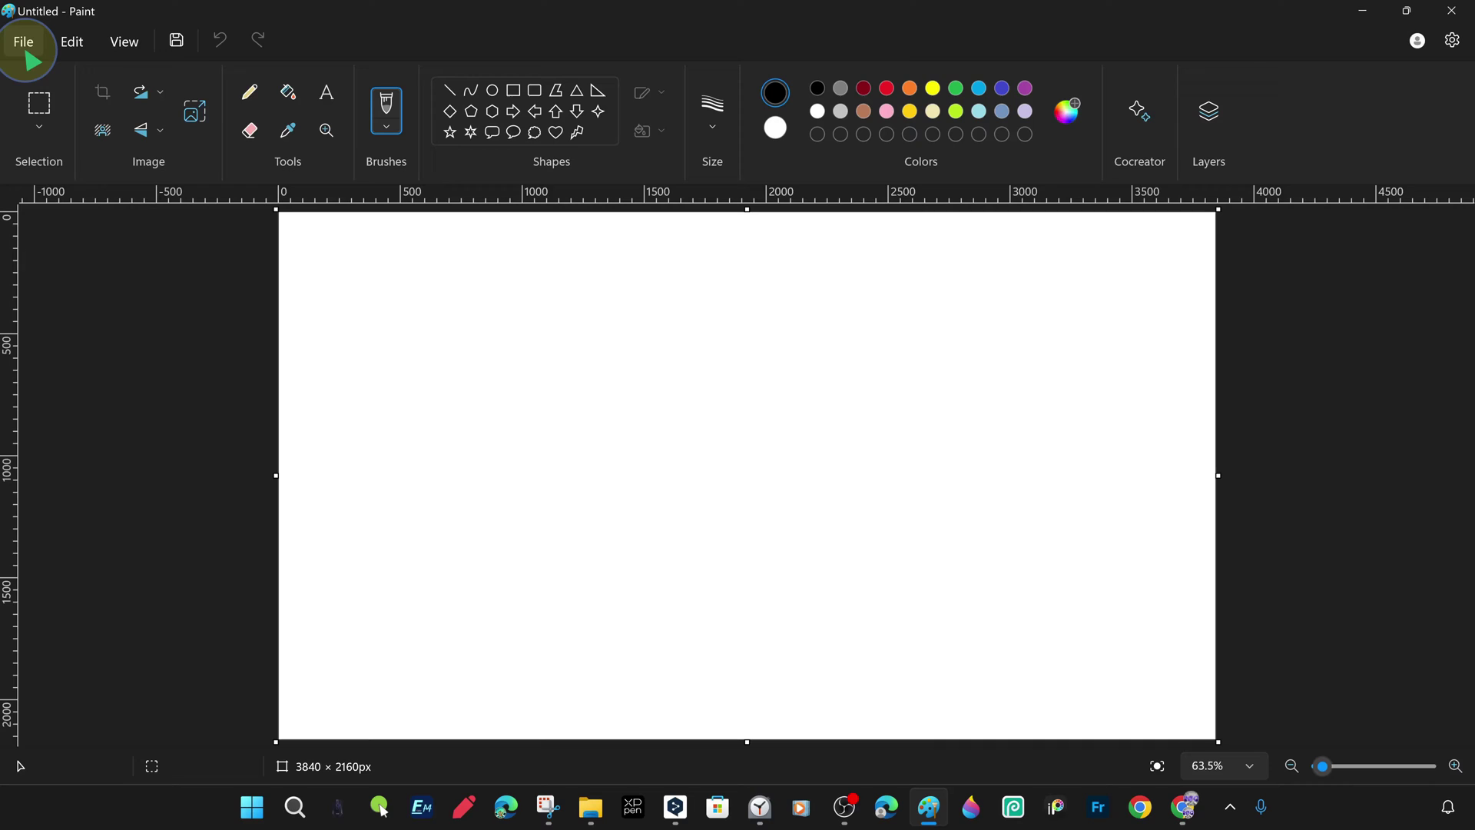
{"action": "left_click", "coordinate": [26, 44]}
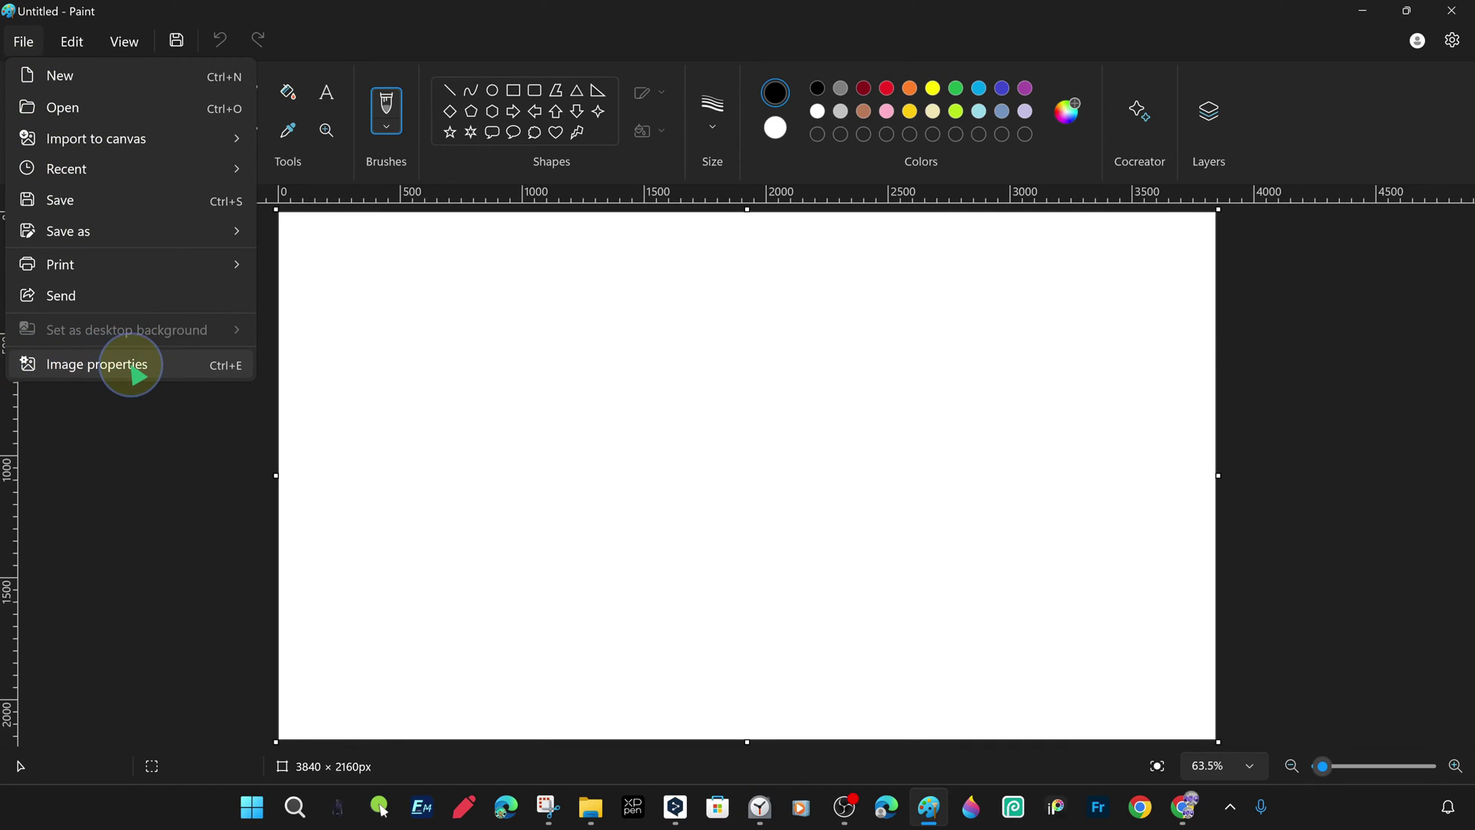
{"action": "left_click", "coordinate": [137, 367]}
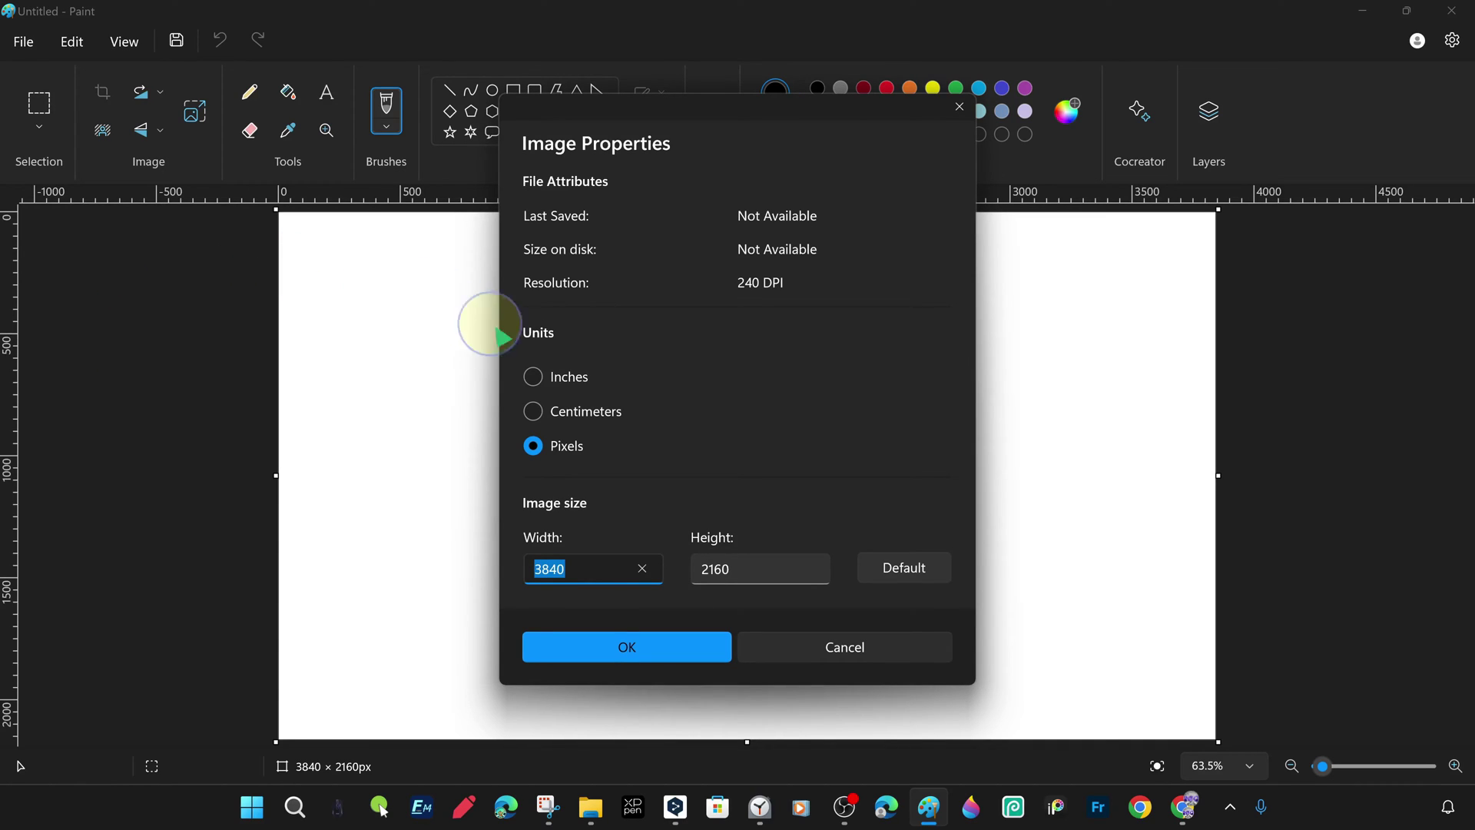
{"action": "left_click", "coordinate": [533, 412]}
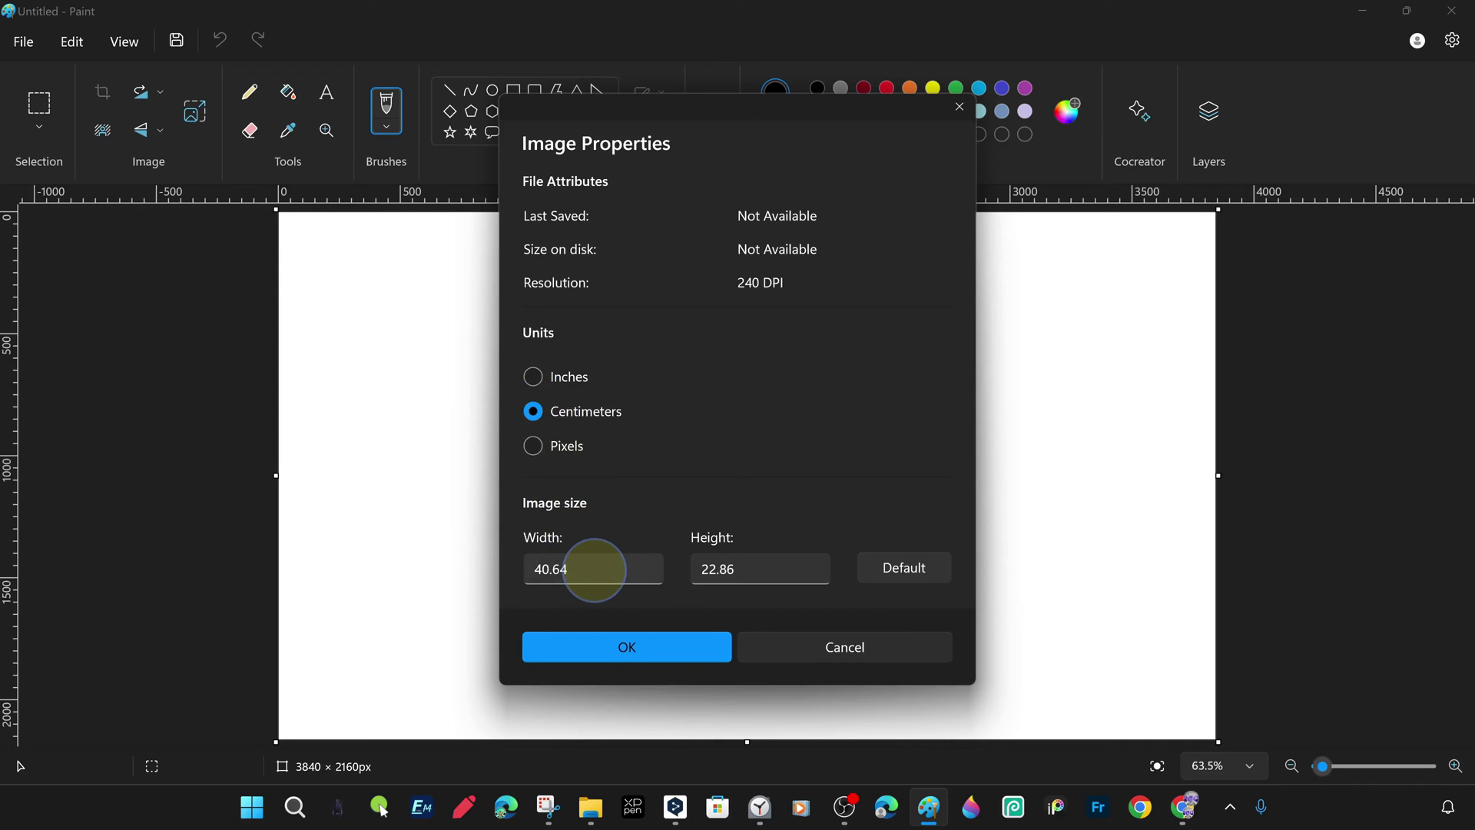
{"action": "left_click", "coordinate": [594, 570]}
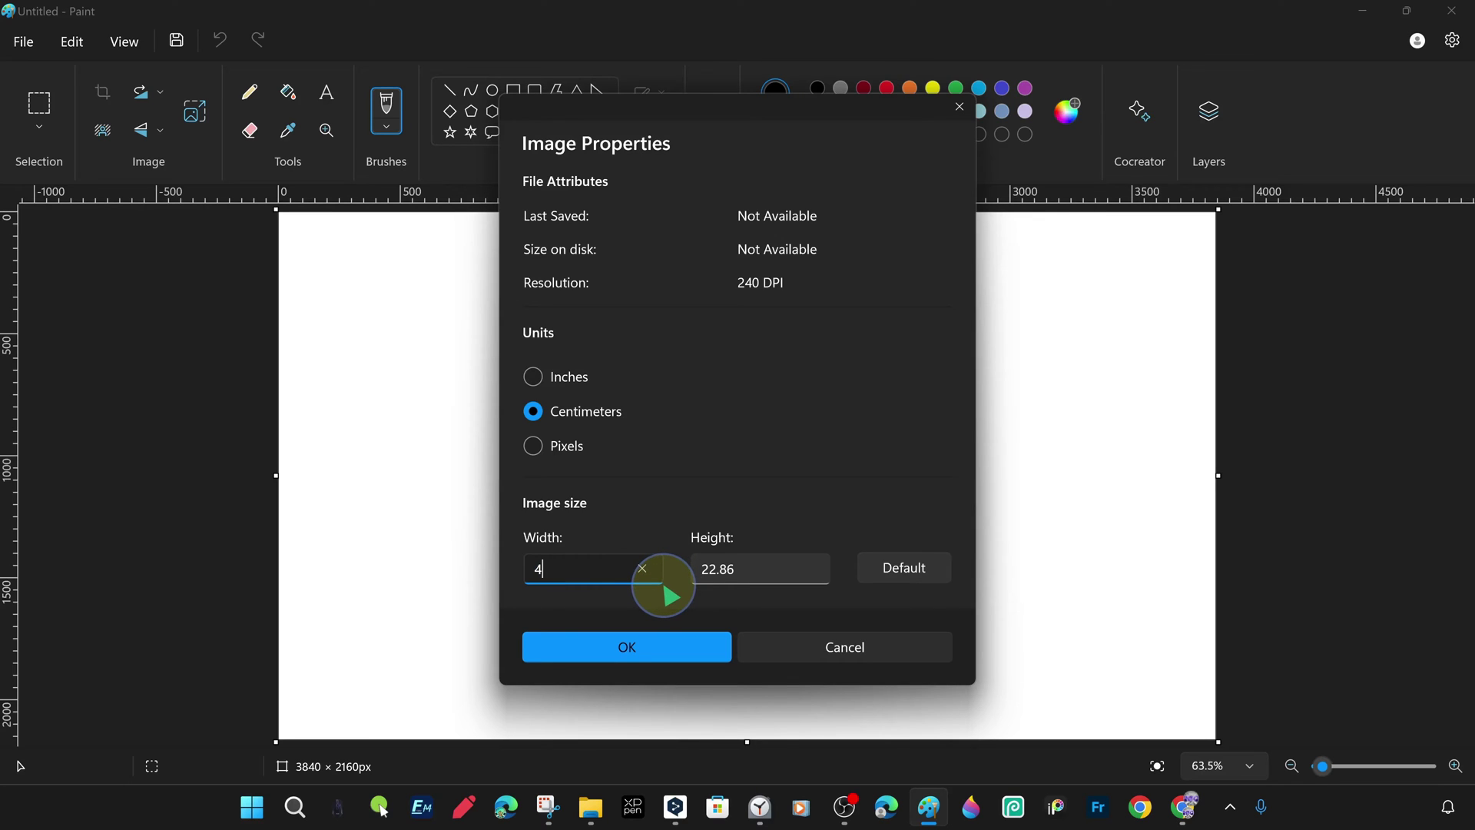
{"action": "type", "text": "2"}
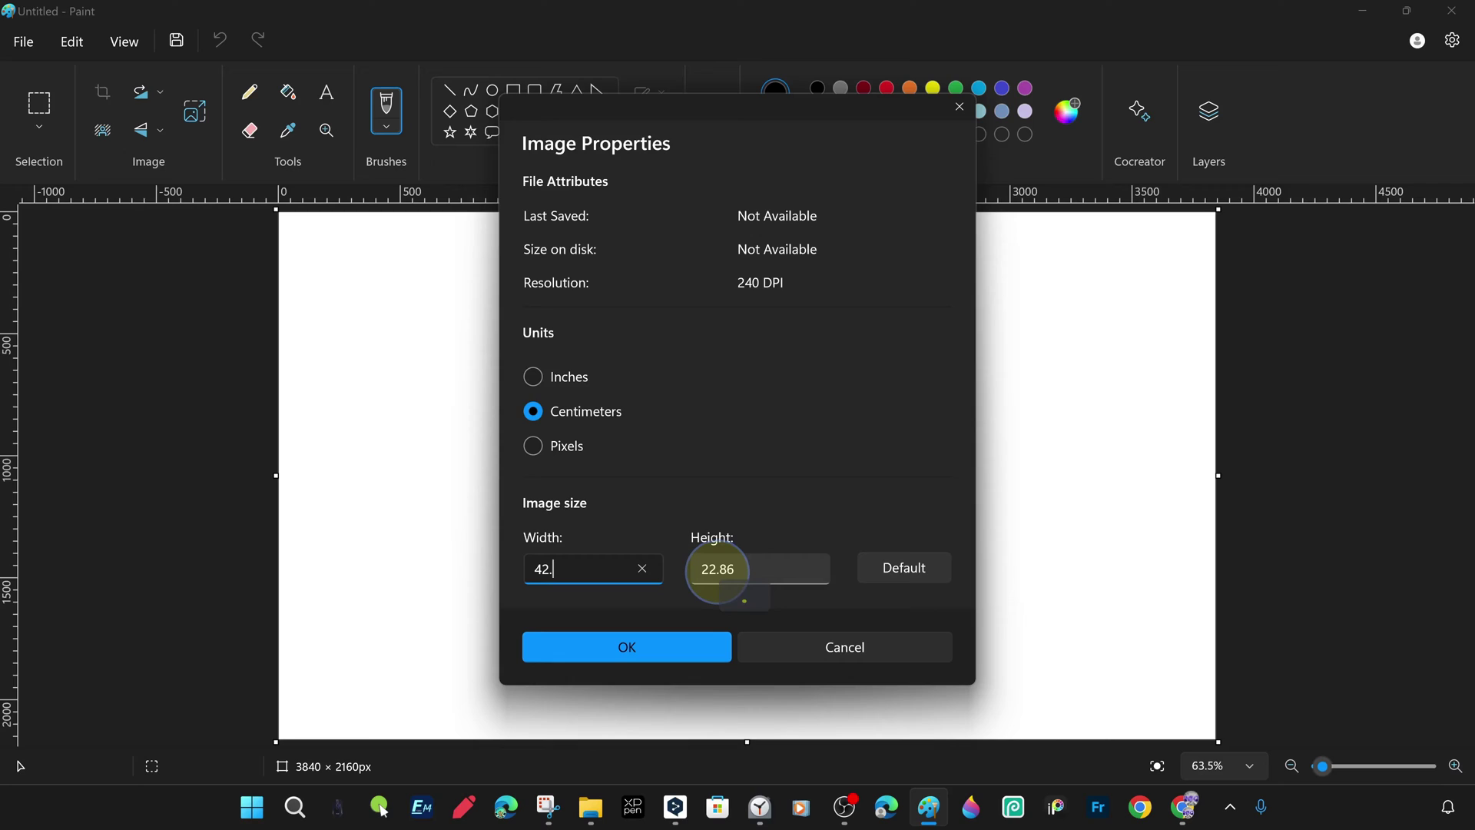
{"action": "type", "text": ".0"}
Set the image height to 29.7 cm and apply the new canvas size.
{"action": "left_click", "coordinate": [715, 568]}
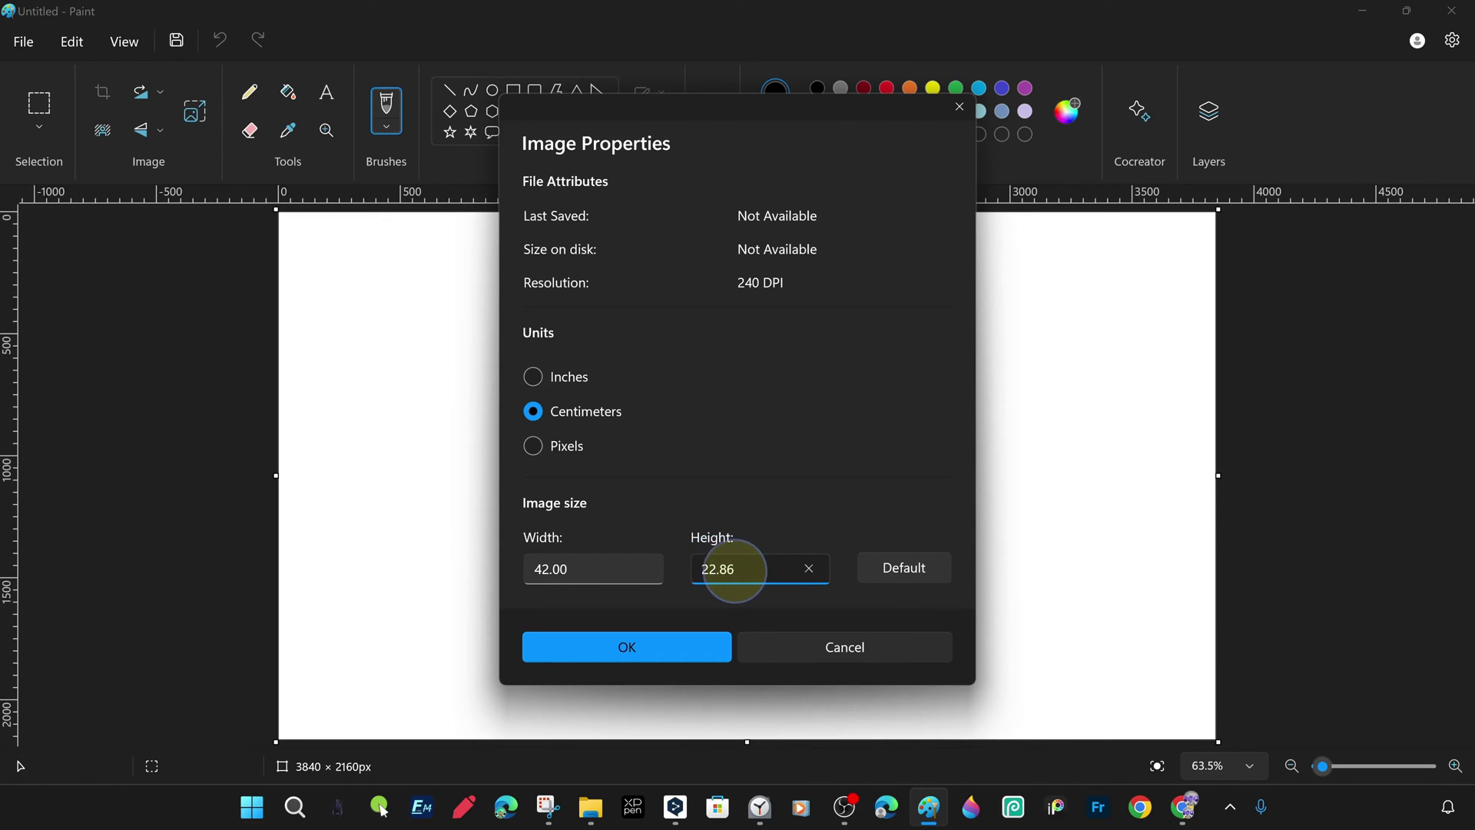
{"action": "type", "text": "22.07"}
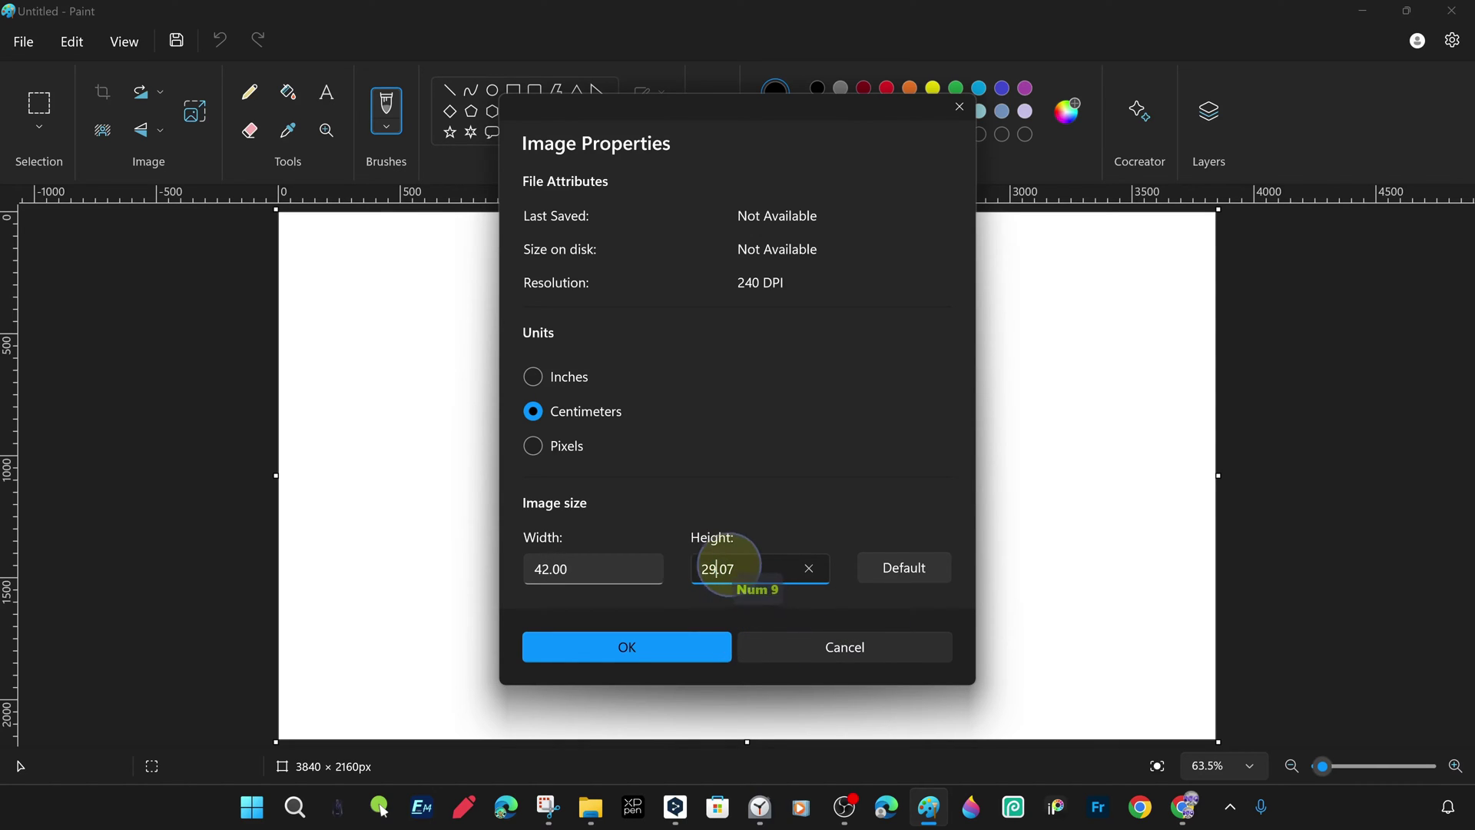
{"action": "left_click", "coordinate": [726, 568]}
{"action": "key", "text": "BackSpace"}
{"action": "left_click", "coordinate": [756, 572]}
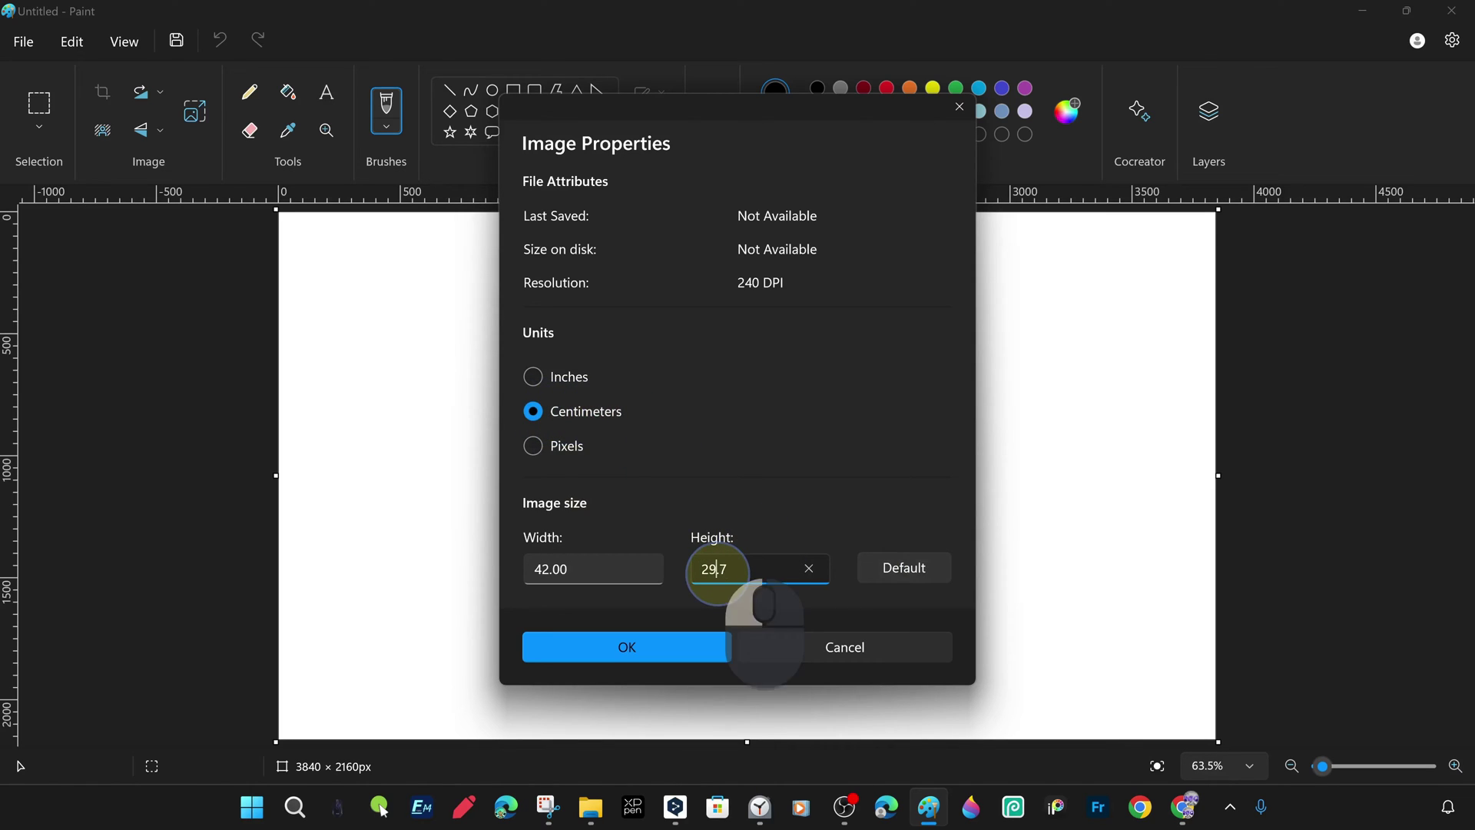
{"action": "left_click", "coordinate": [582, 569]}
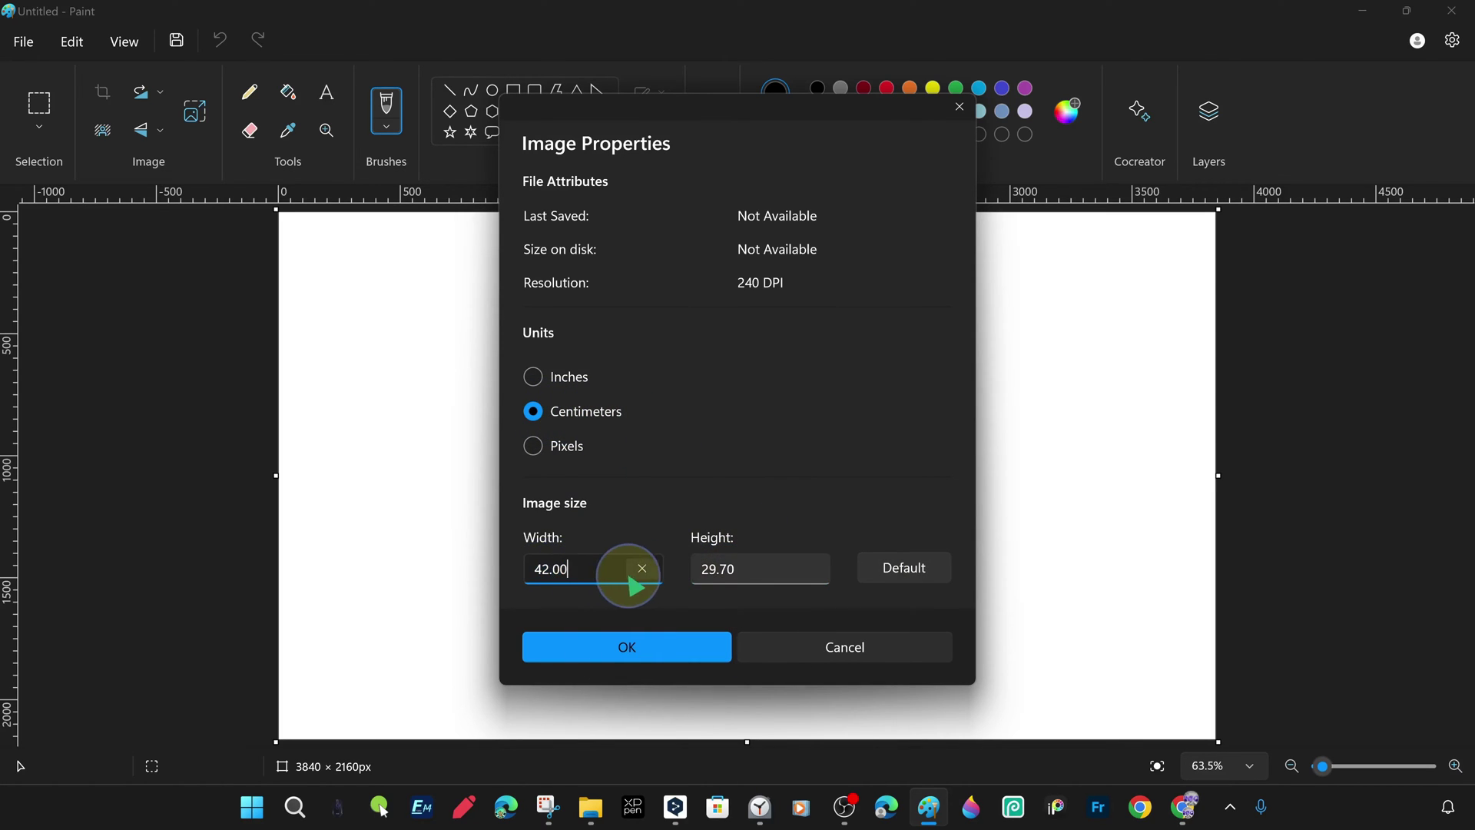
{"action": "key", "text": "Tab"}
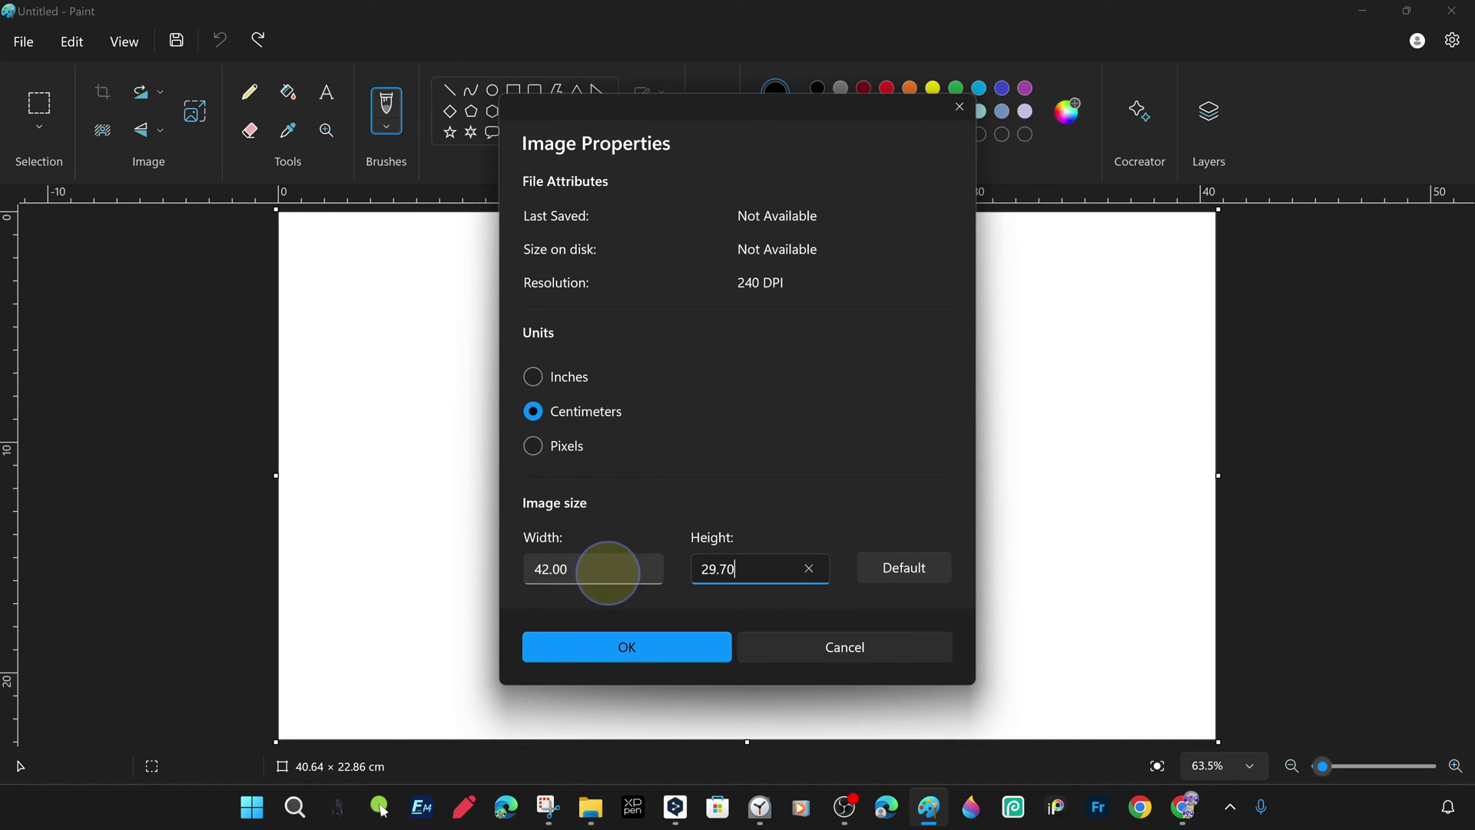
{"action": "left_click", "coordinate": [619, 573]}
{"action": "left_click", "coordinate": [773, 575]}
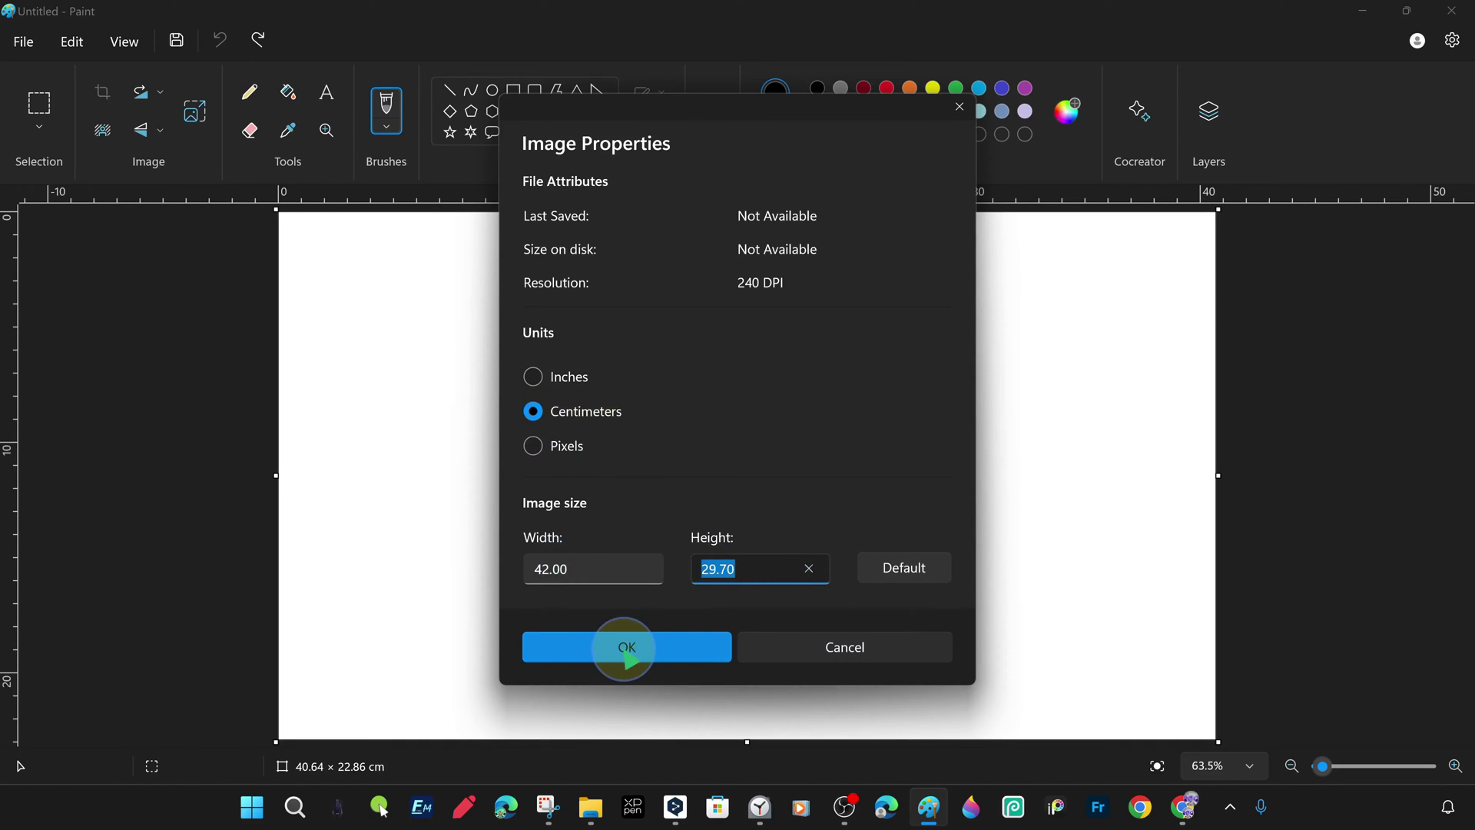
{"action": "left_click", "coordinate": [626, 649]}
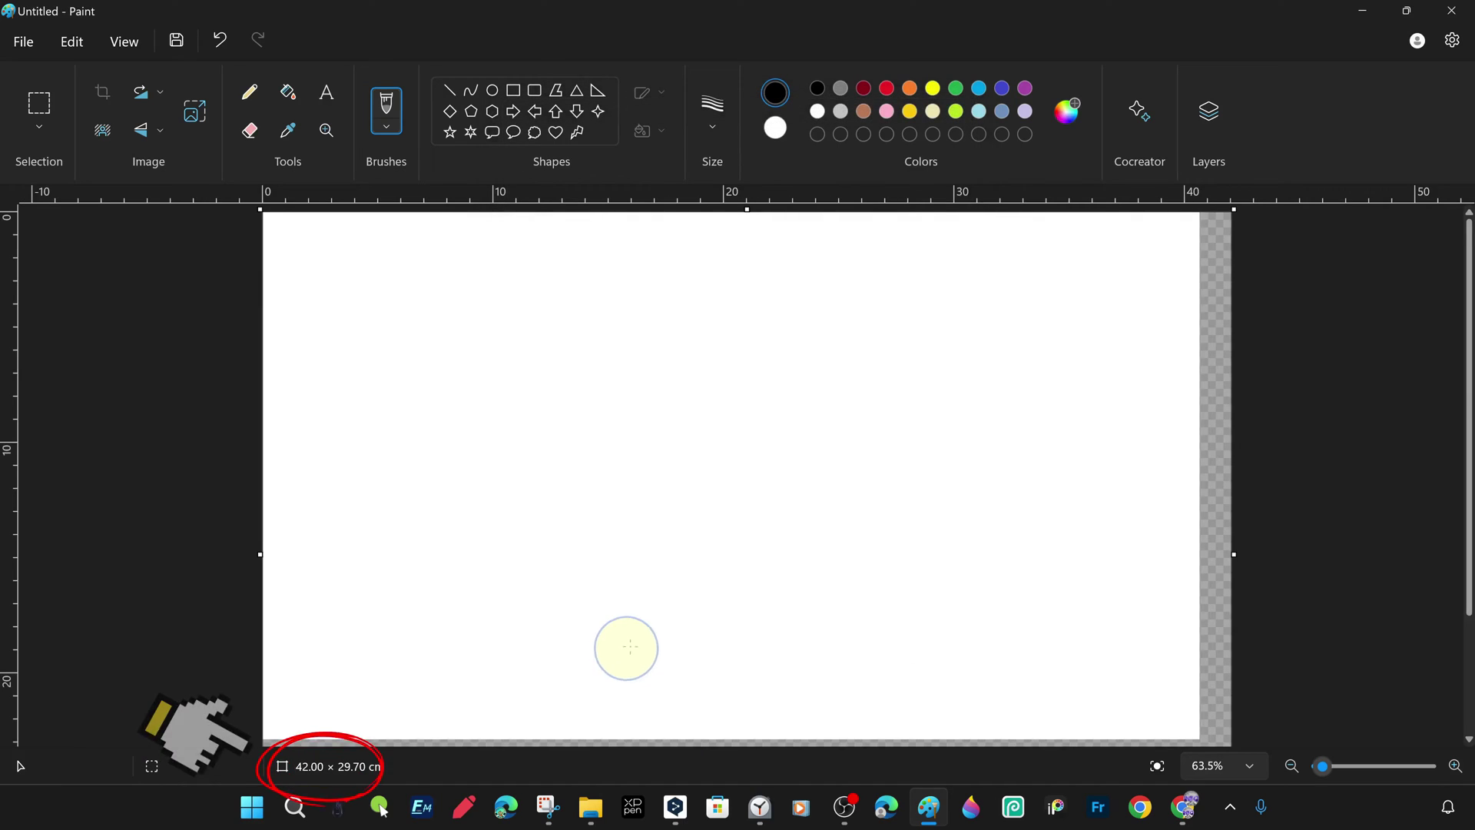
Show the document's layers and fit the whole resized canvas in view.
{"action": "left_click", "coordinate": [1208, 112]}
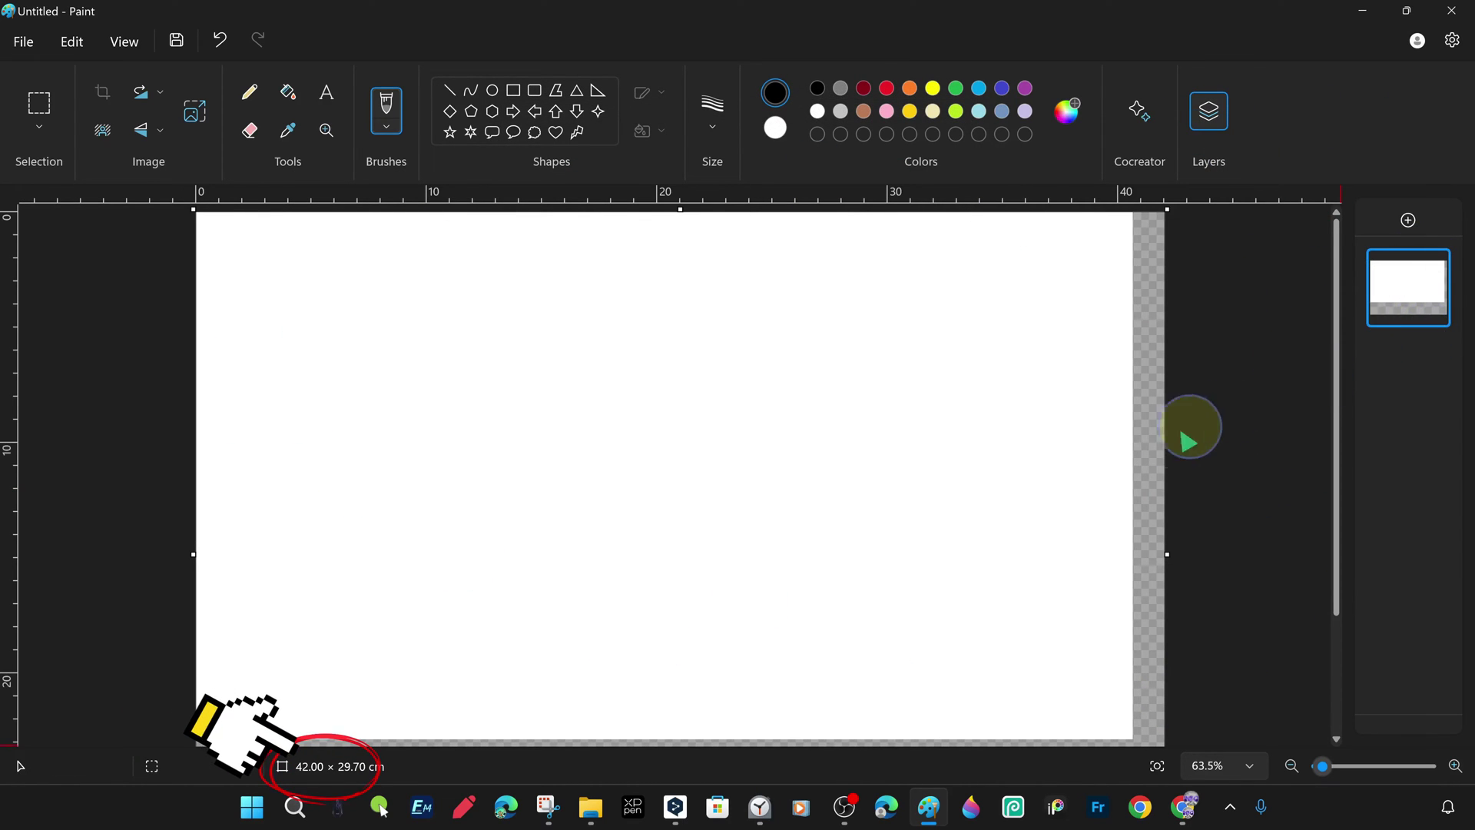
{"action": "scroll", "coordinate": [1155, 682], "scroll_direction": "down", "scroll_amount": 2}
{"action": "left_click", "coordinate": [1157, 766]}
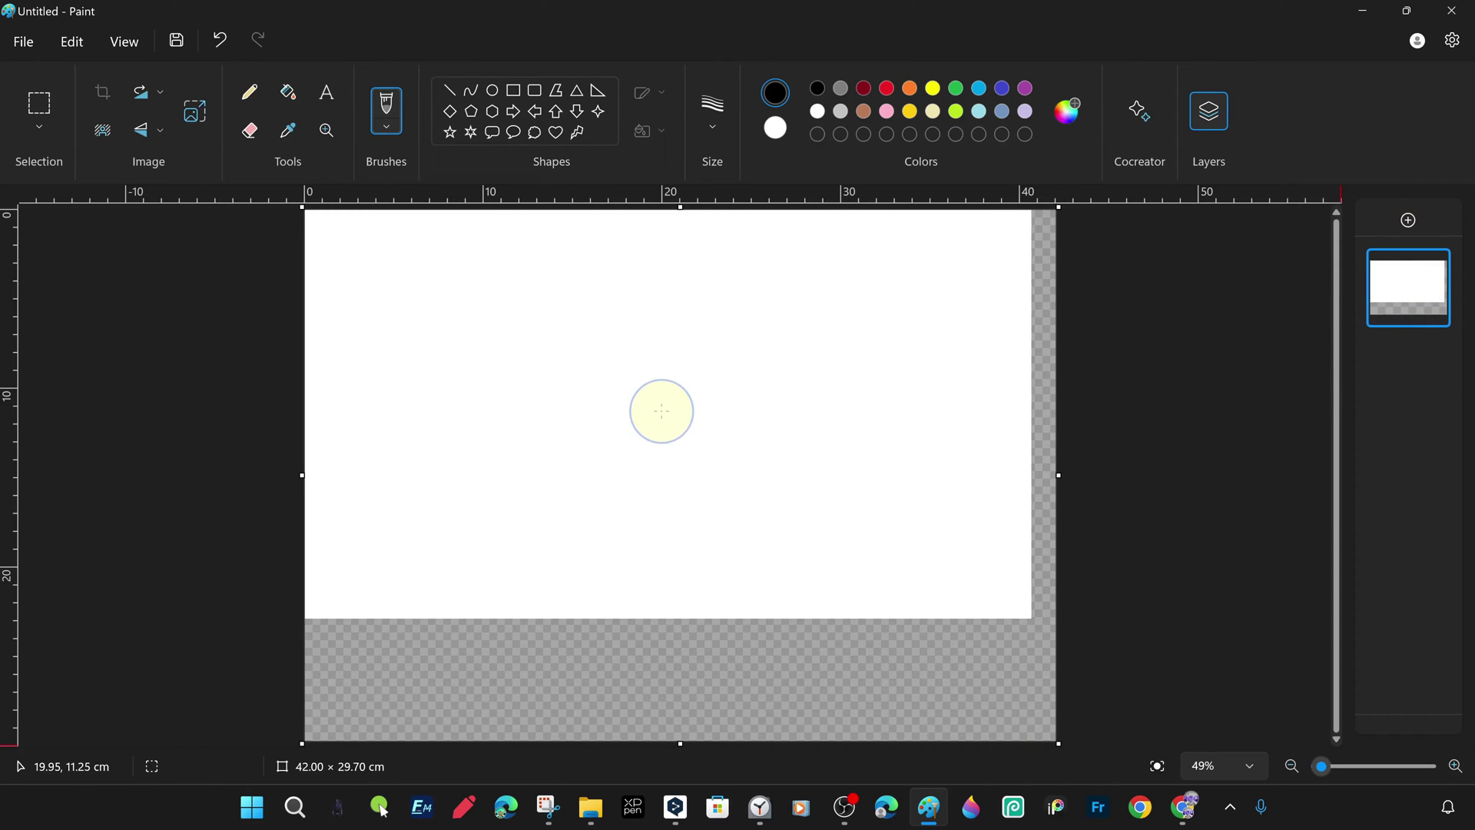
Clear the entire contents of the layer and fill it with the white secondary color.
{"action": "key", "text": "ctrl+a"}
{"action": "key", "text": "Delete"}
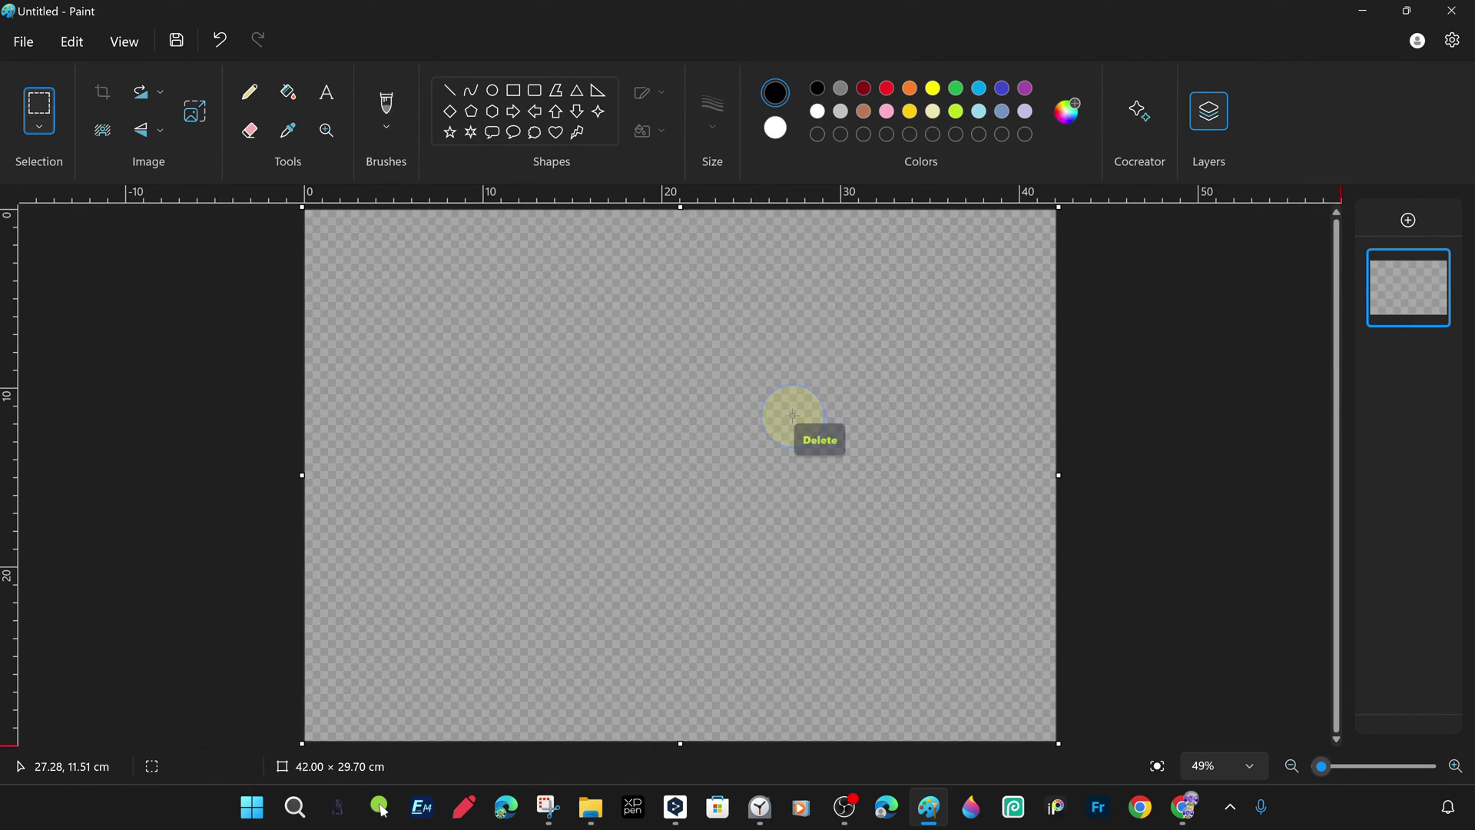
{"action": "left_click", "coordinate": [289, 94]}
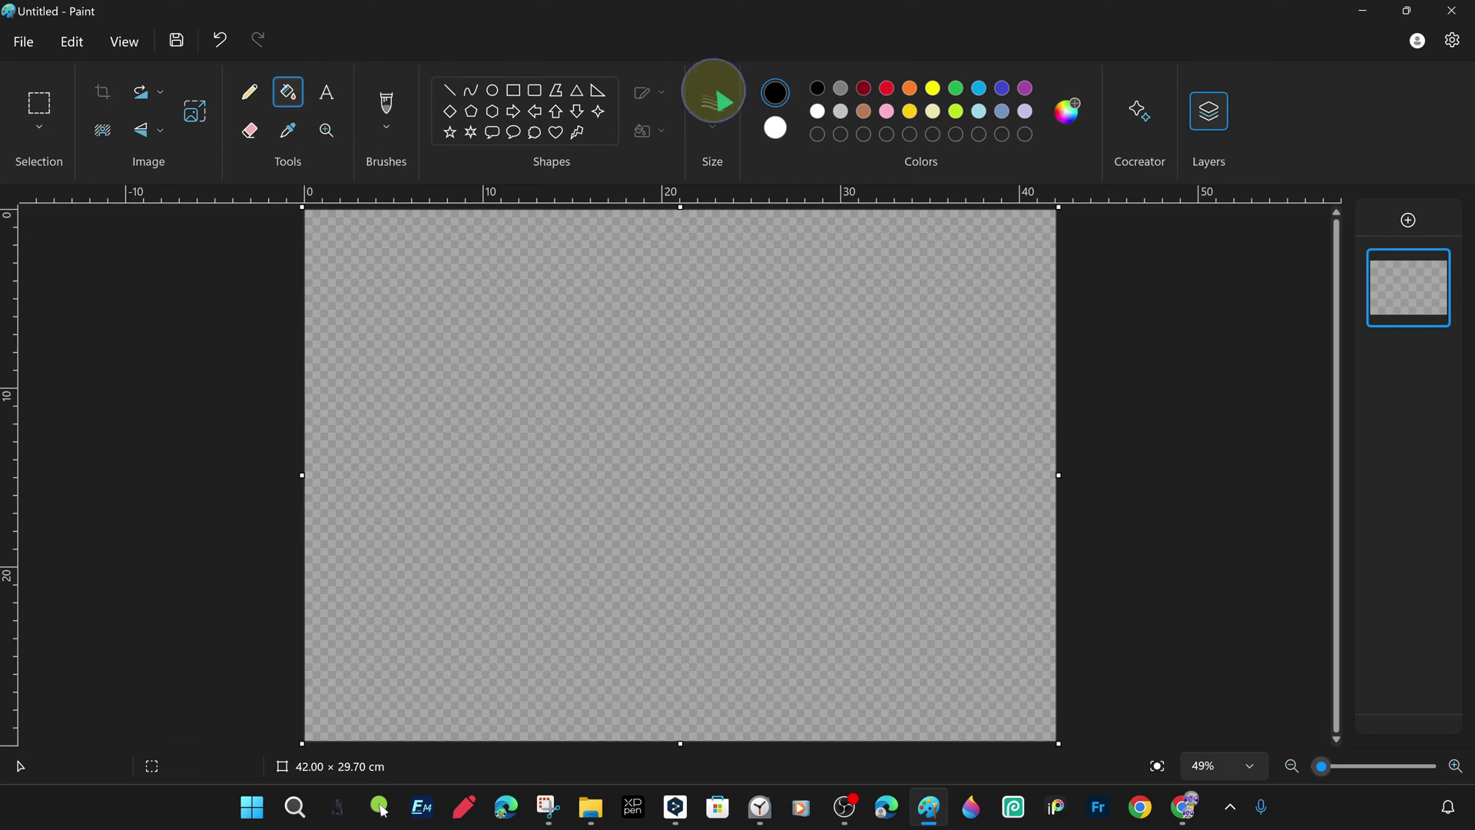
{"action": "right_click", "coordinate": [656, 330]}
Add a new layer and create the bold, centered Trebuchet MS text "A3" on it with font size 200.
{"action": "left_click", "coordinate": [1408, 220]}
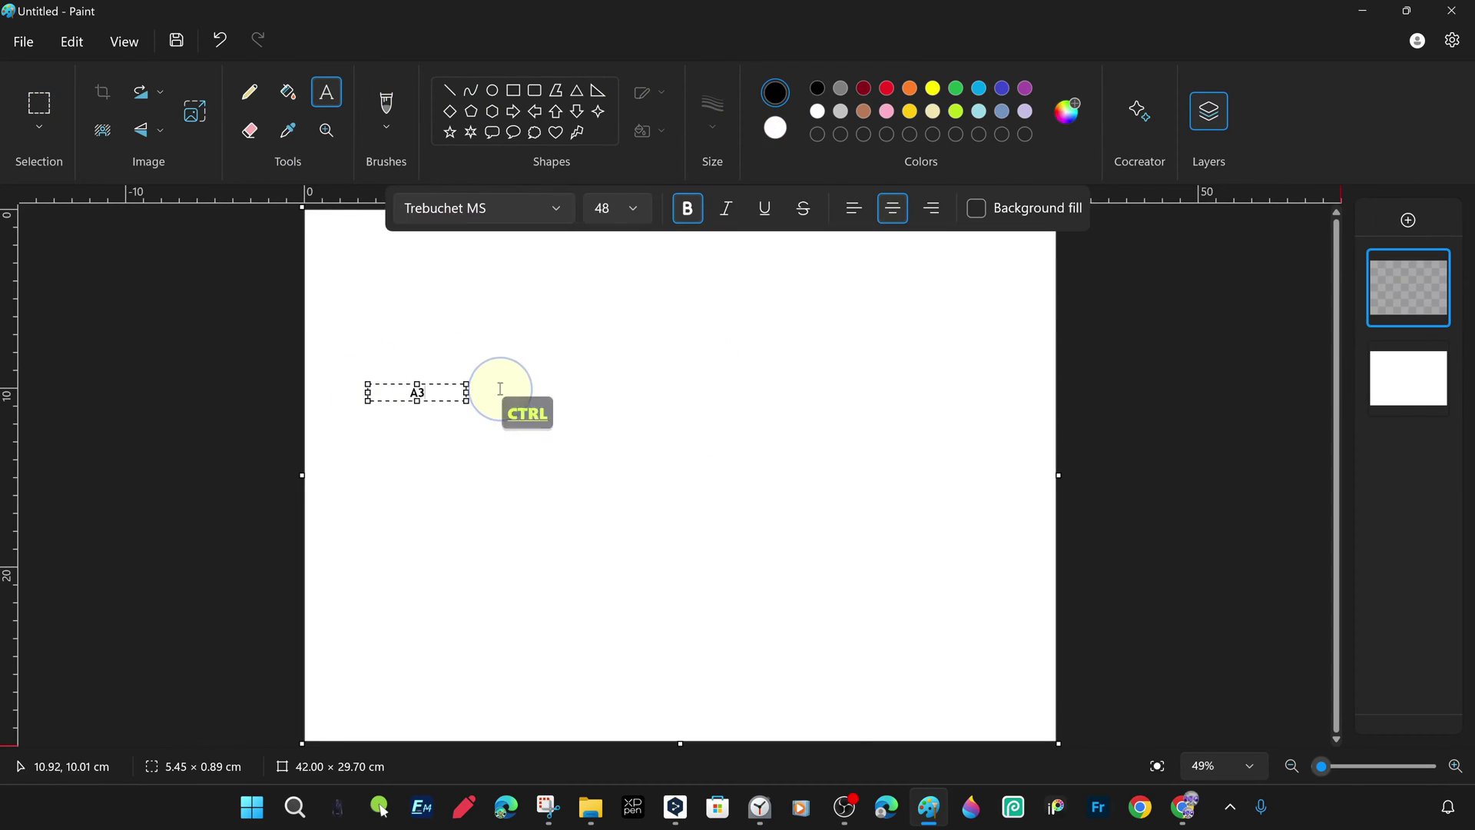
{"action": "key", "text": "ctrl+a"}
{"action": "left_click", "coordinate": [633, 208]}
{"action": "left_click_drag", "start_coordinate": [466, 400], "coordinate": [529, 510]}
{"action": "double_click", "coordinate": [612, 206]}
{"action": "type", "text": "200"}
Enlarge the "A3" text further, widen its text box and commit it in the left half of the canvas.
{"action": "left_click_drag", "start_coordinate": [593, 208], "coordinate": [602, 209]}
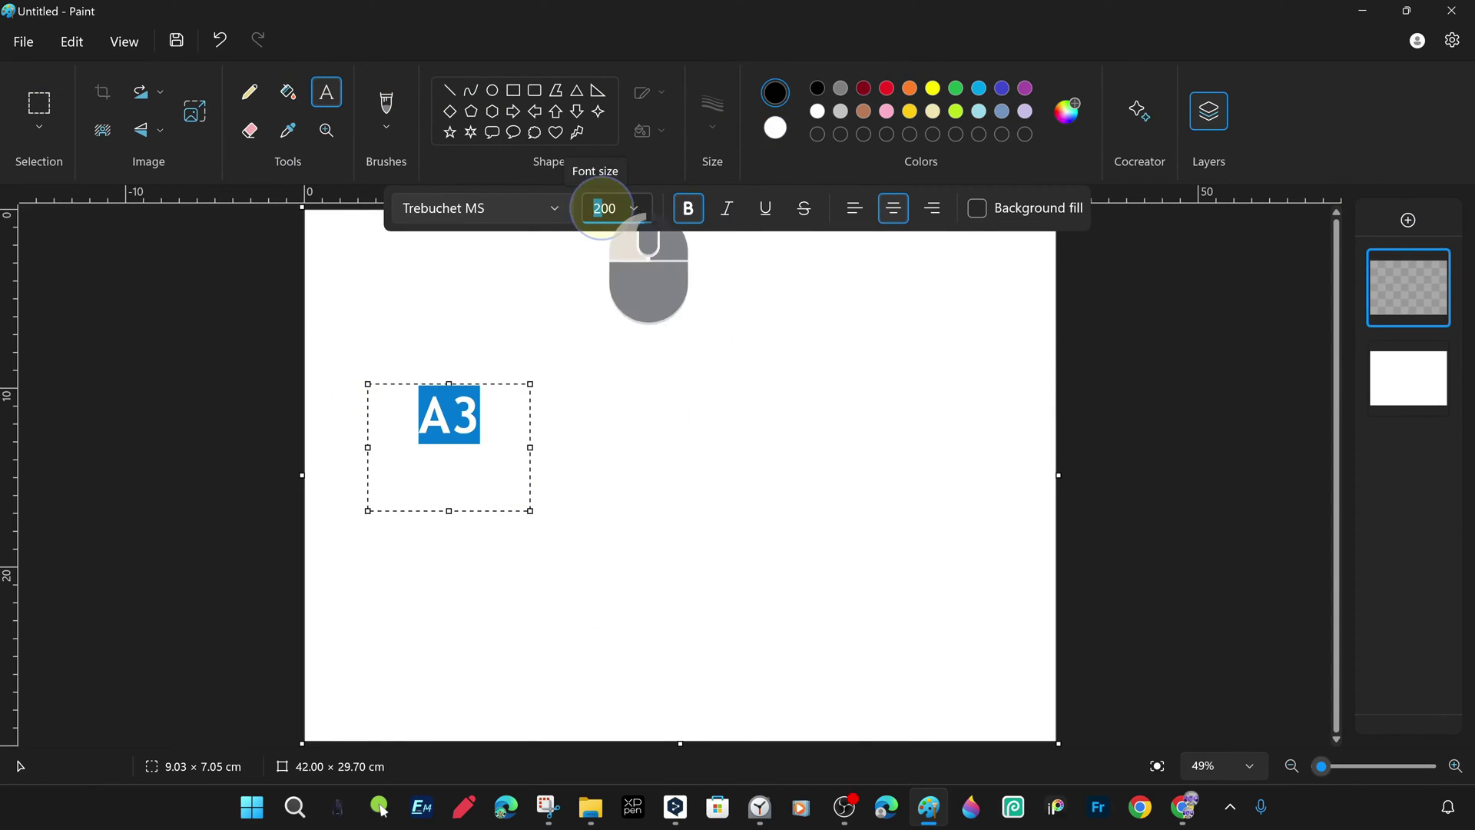
{"action": "type", "text": "6"}
{"action": "left_click_drag", "start_coordinate": [530, 384], "coordinate": [632, 384]}
{"action": "left_click", "coordinate": [48, 104]}
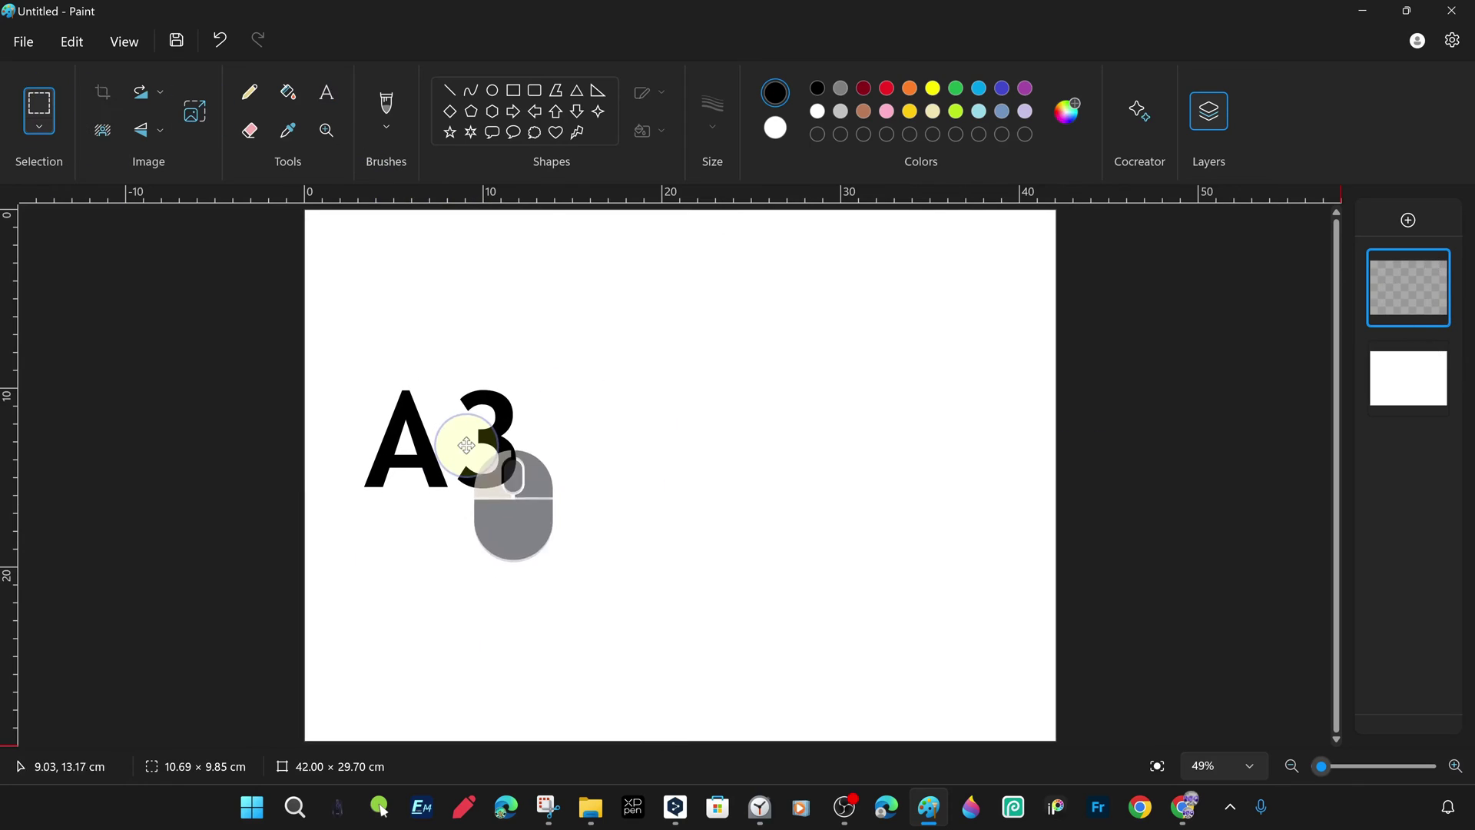
{"action": "left_click", "coordinate": [1304, 443]}
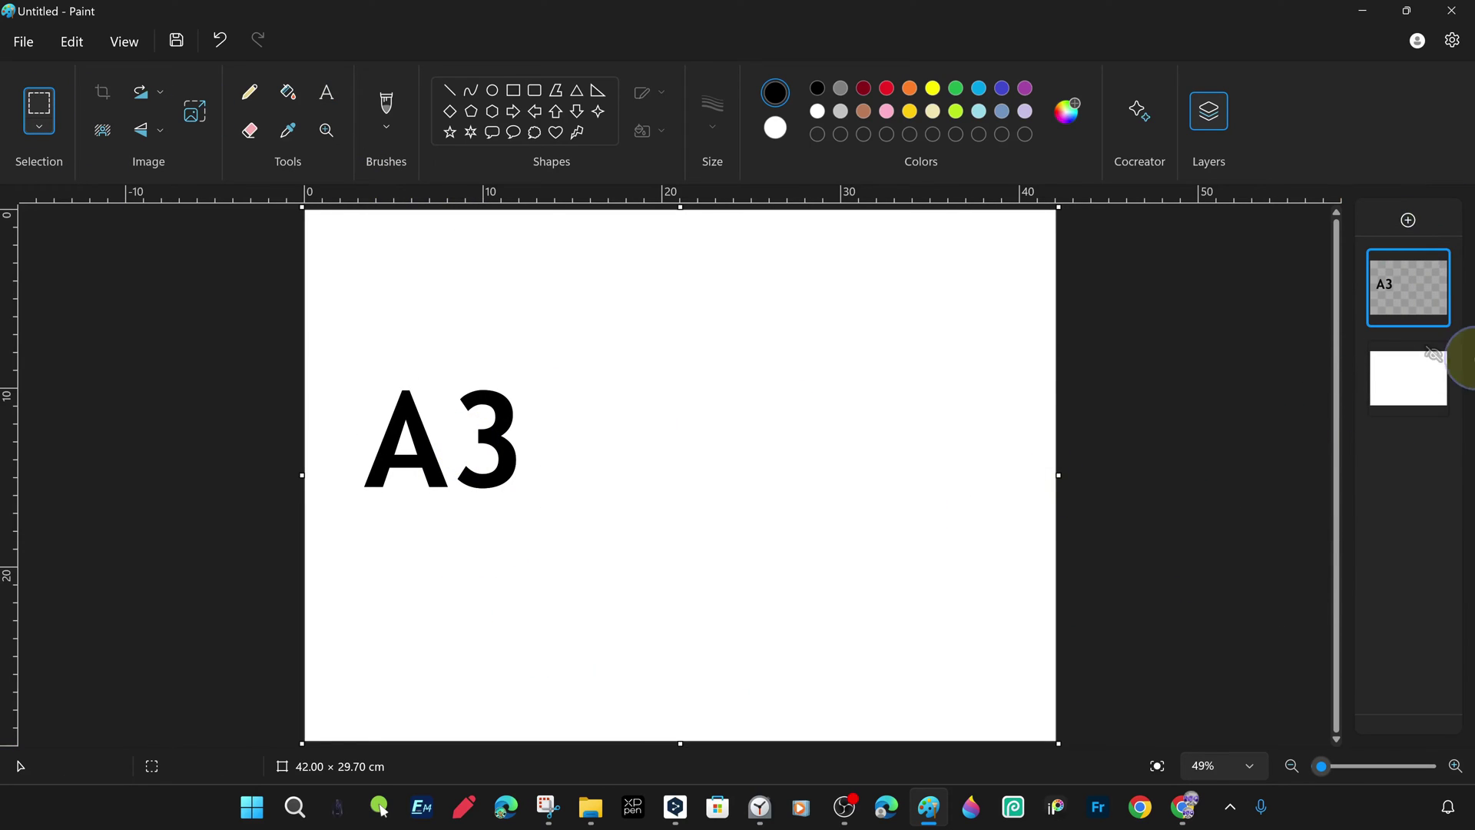
Toggle the visibility of the "A3" text layer and leave it hidden so only the white background shows.
{"action": "left_click", "coordinate": [1433, 265]}
{"action": "left_click", "coordinate": [1433, 265]}
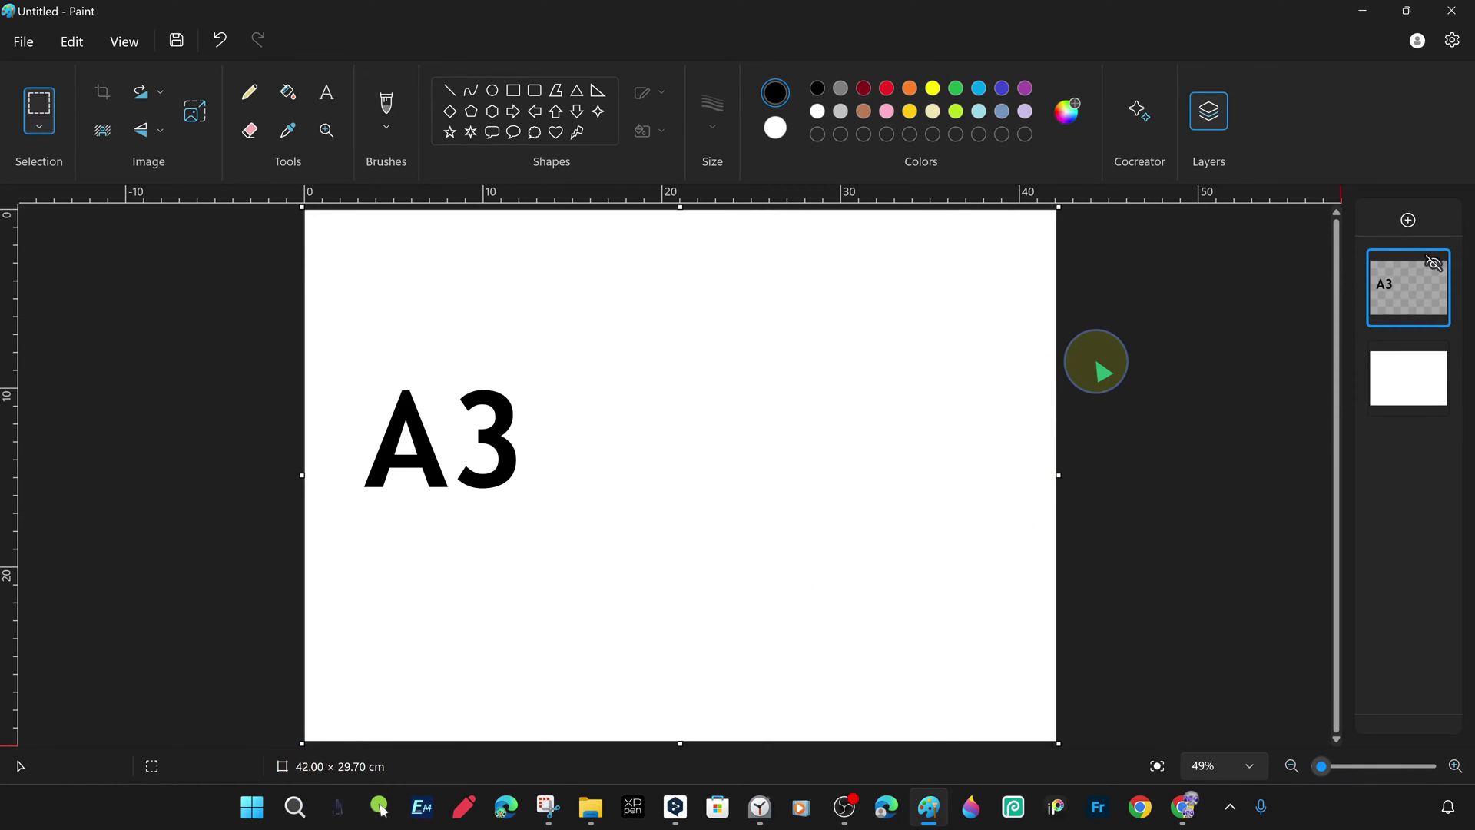
{"action": "left_click", "coordinate": [1434, 265]}
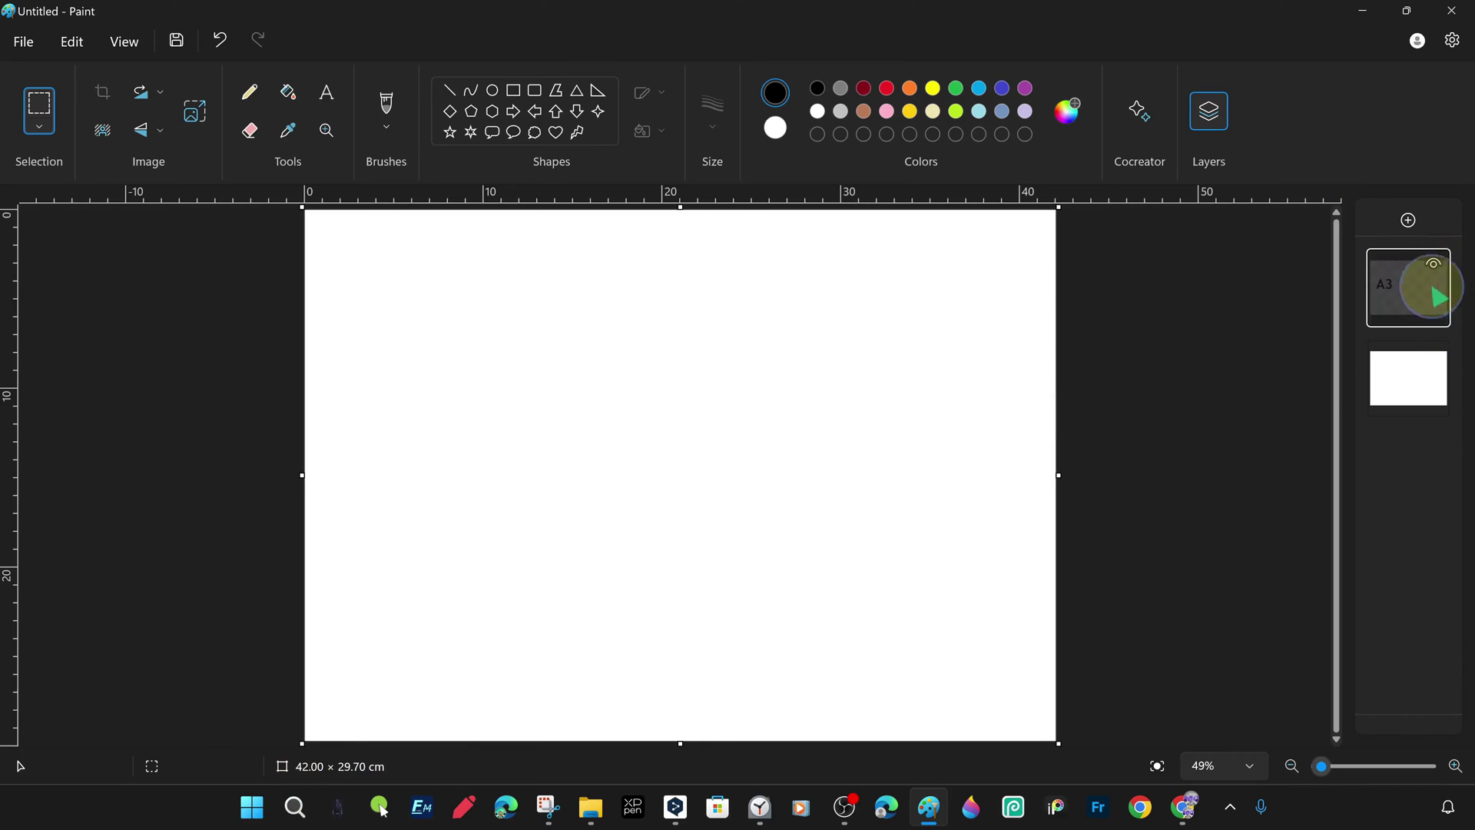
Save the drawing to the Desktop as a flattened PNG picture named "A3paperV1".
{"action": "left_click", "coordinate": [23, 41]}
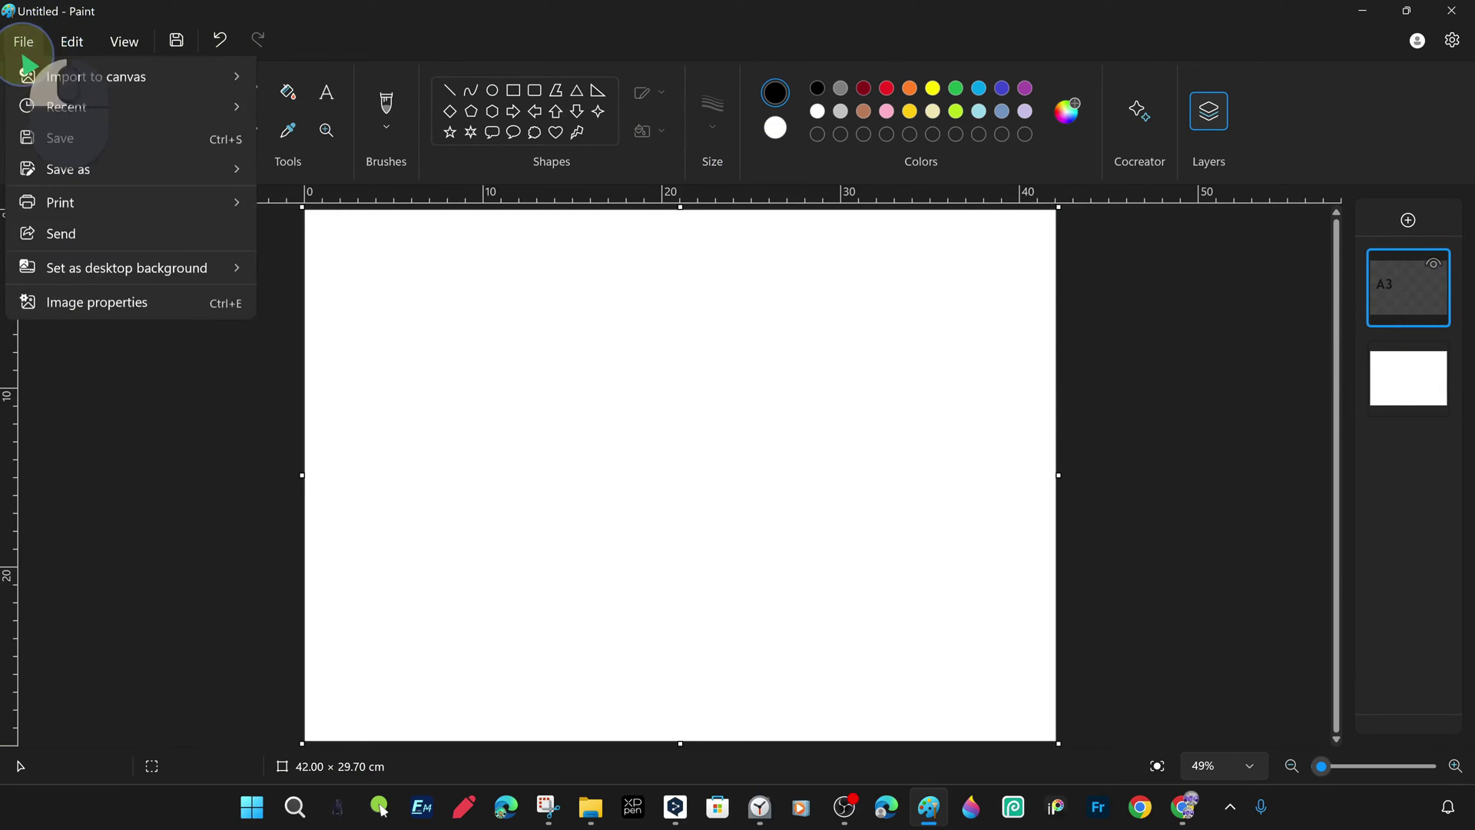
{"action": "mouse_move", "coordinate": [204, 234]}
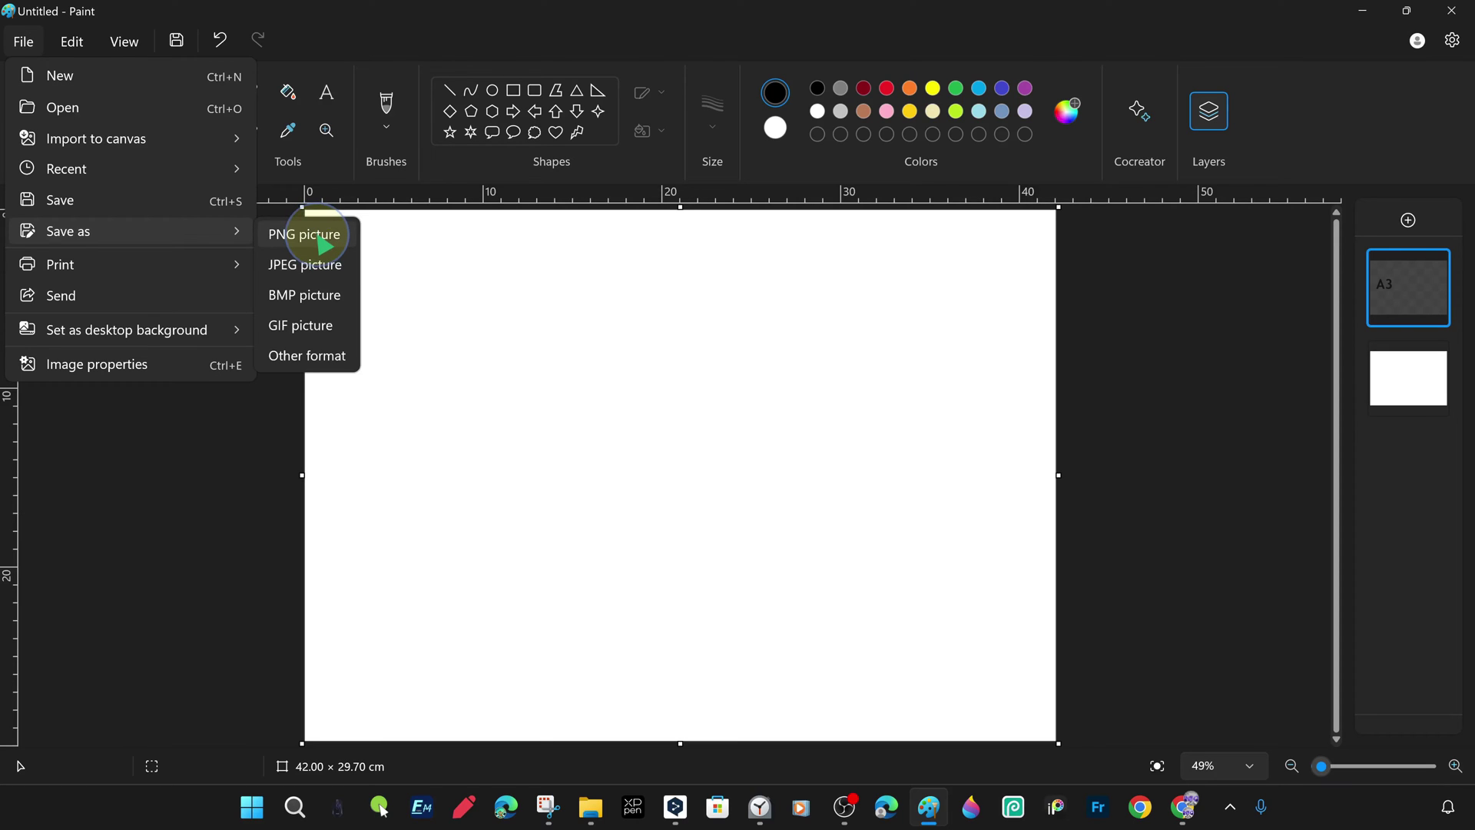
{"action": "left_click", "coordinate": [325, 244]}
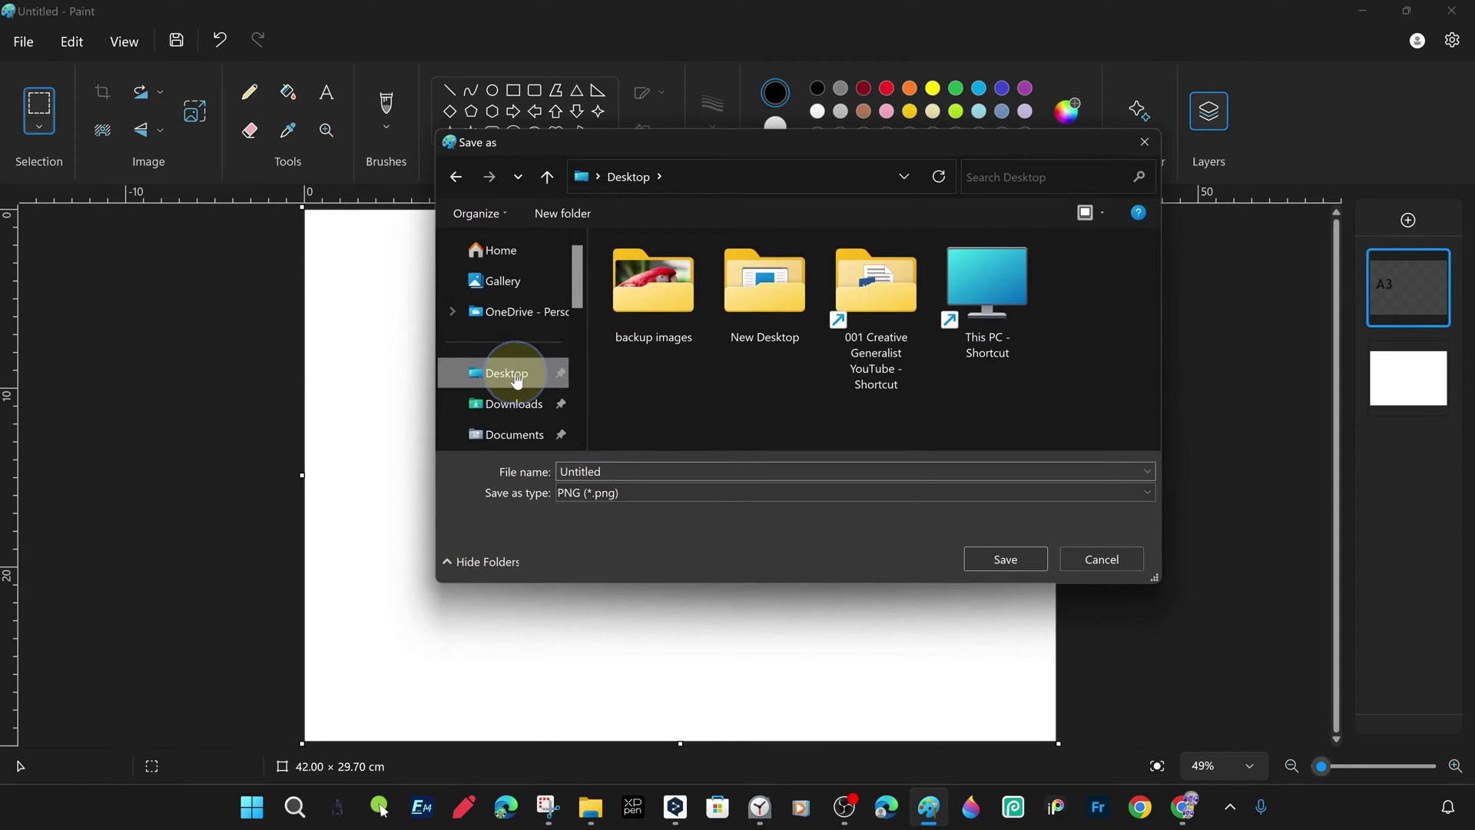
{"action": "double_click", "coordinate": [612, 470]}
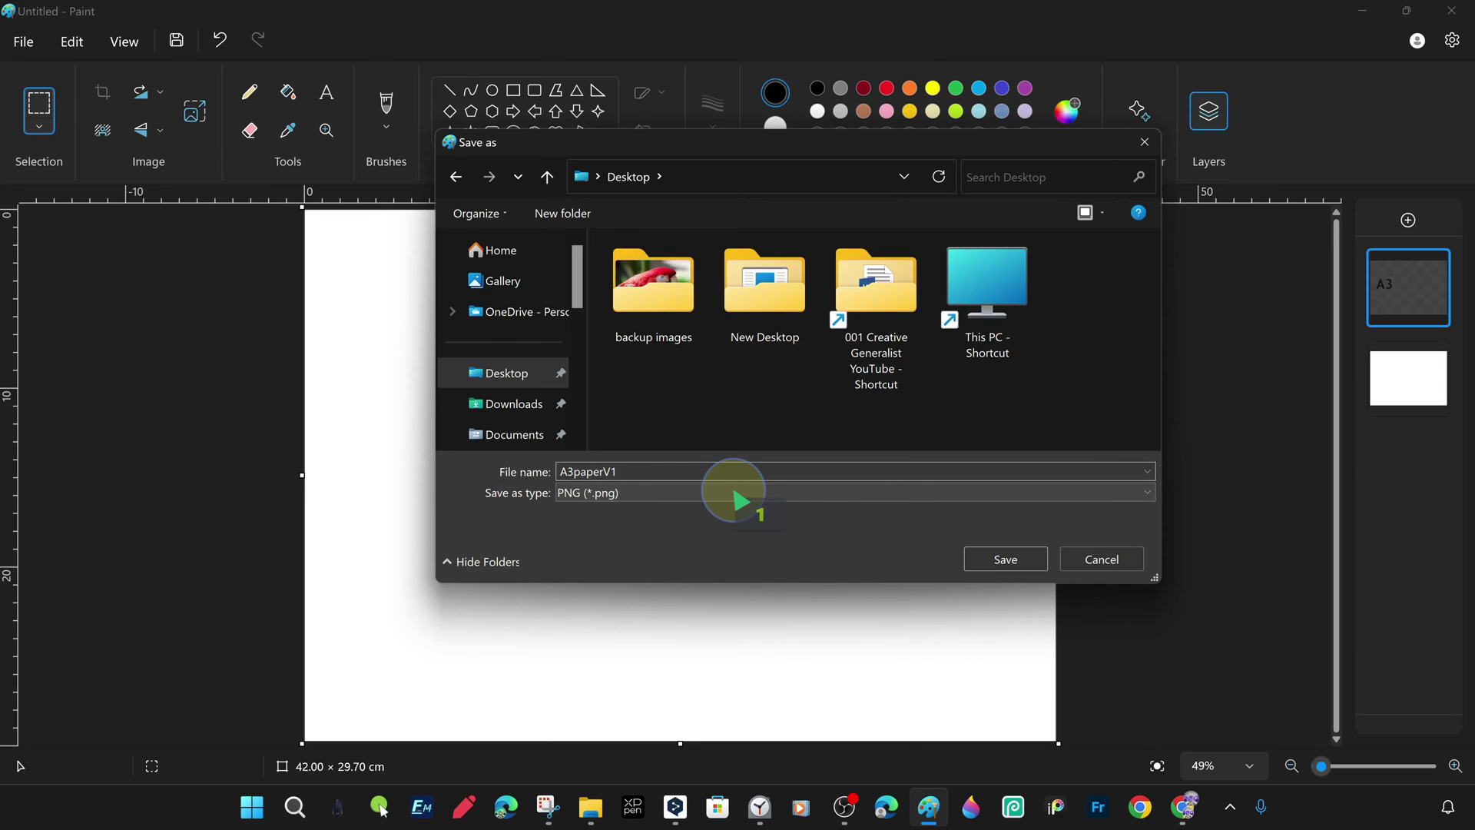
{"action": "left_click", "coordinate": [513, 375]}
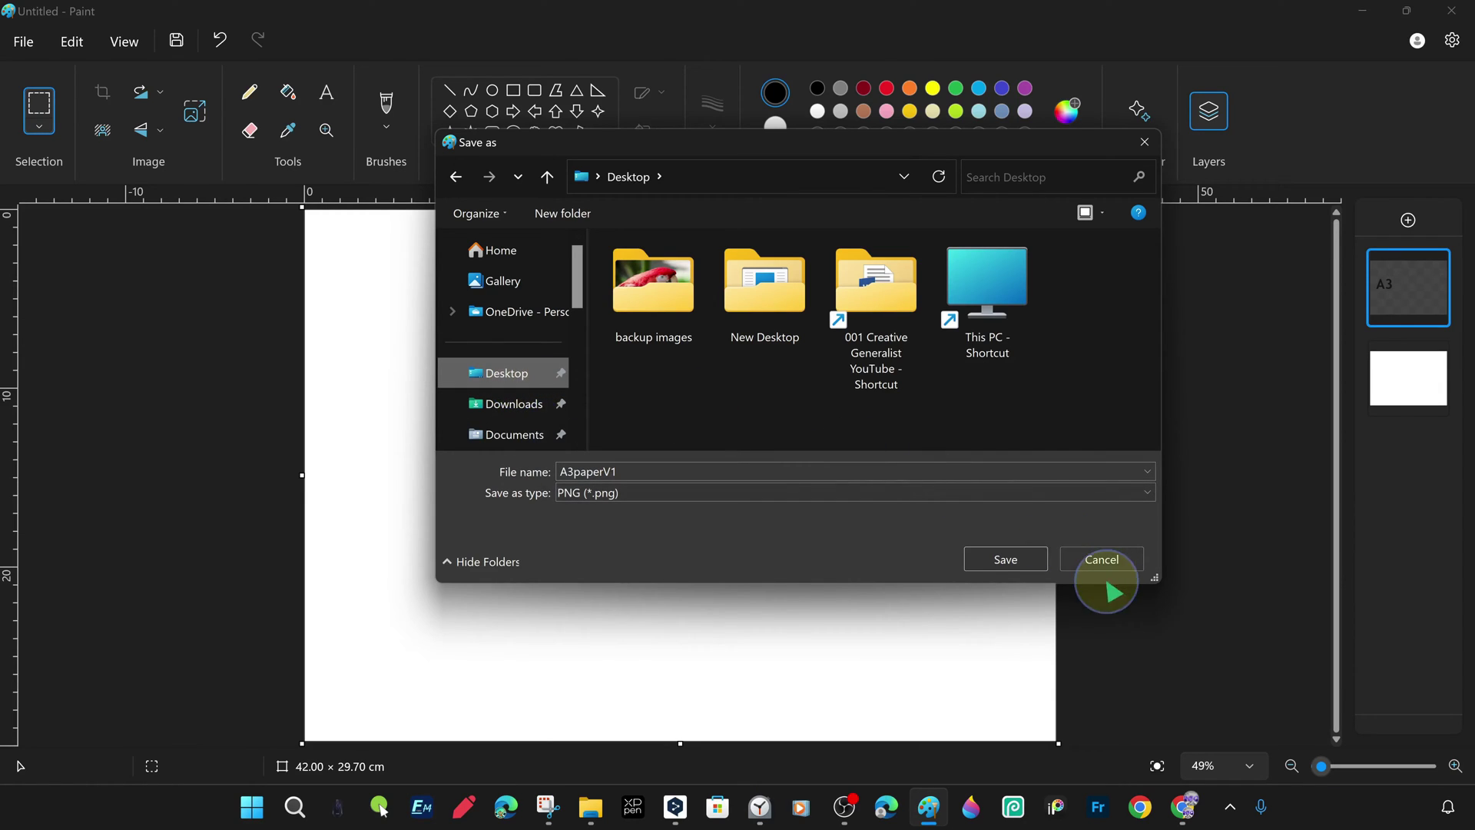
{"action": "left_click", "coordinate": [1025, 563]}
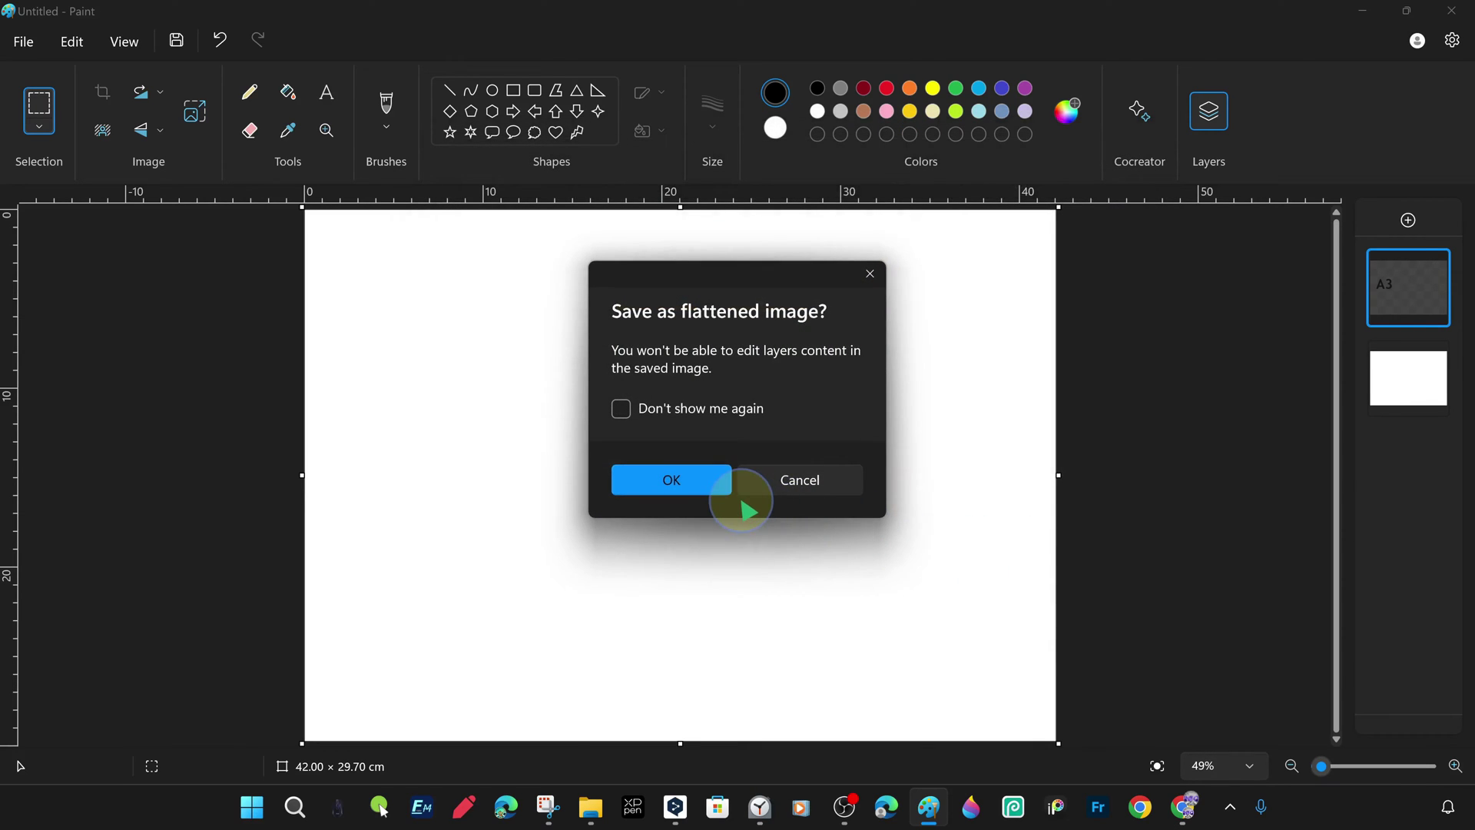
{"action": "left_click", "coordinate": [689, 481]}
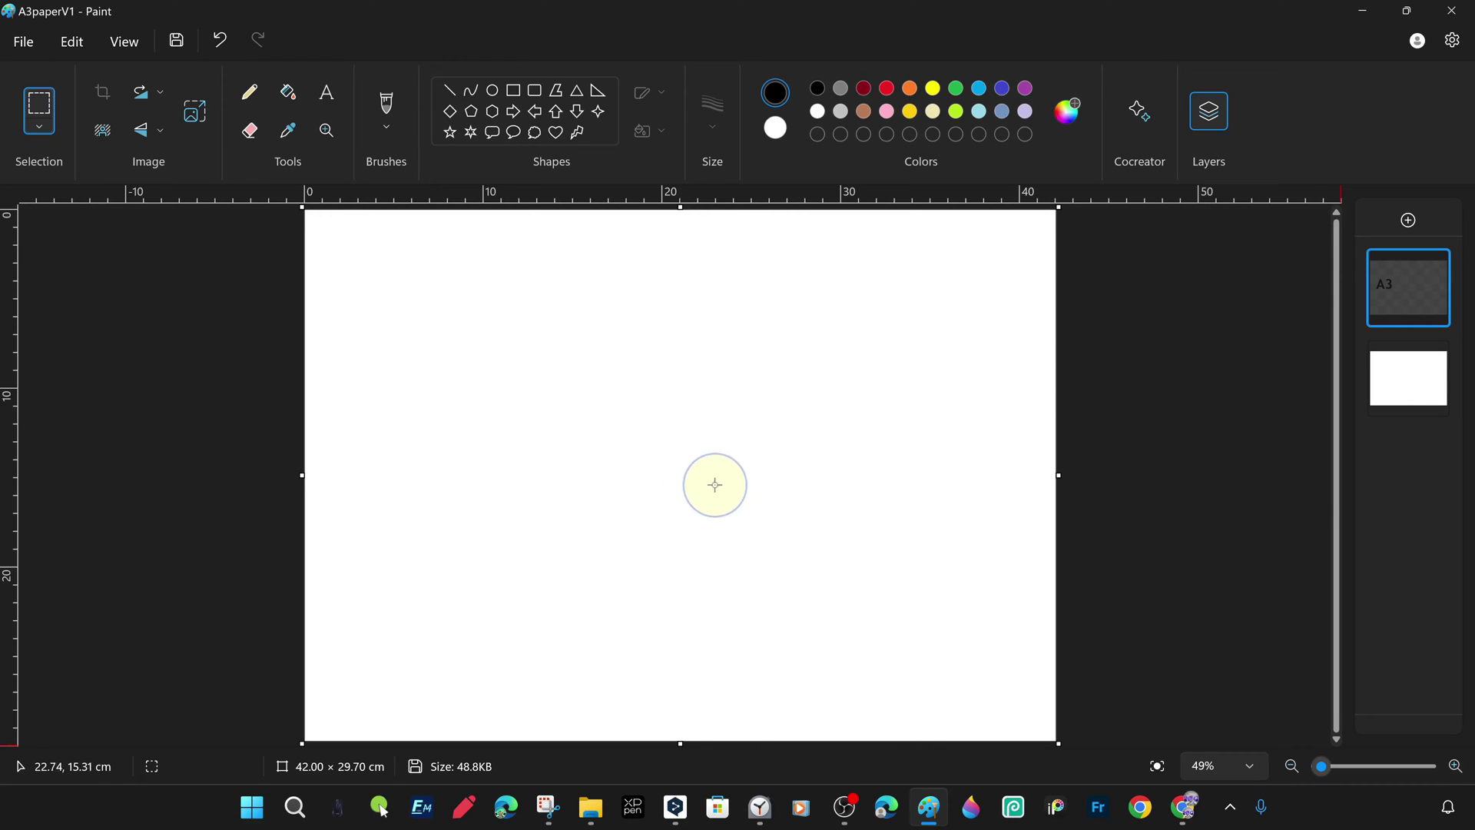
Check the desktop for the saved A3paperV1 file, return to its drawing and close it.
{"action": "left_click", "coordinate": [1361, 12]}
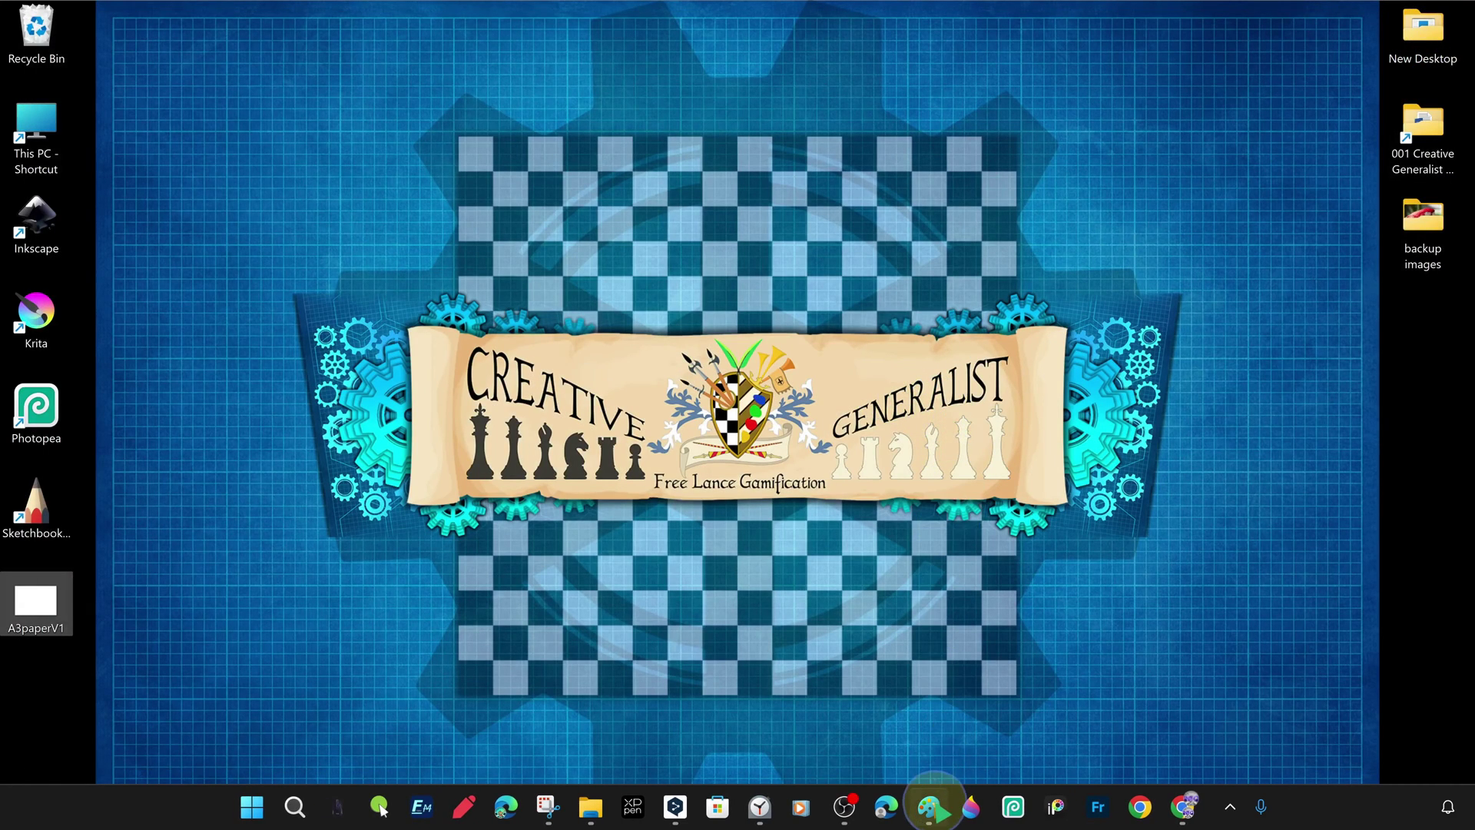
{"action": "left_click", "coordinate": [922, 720]}
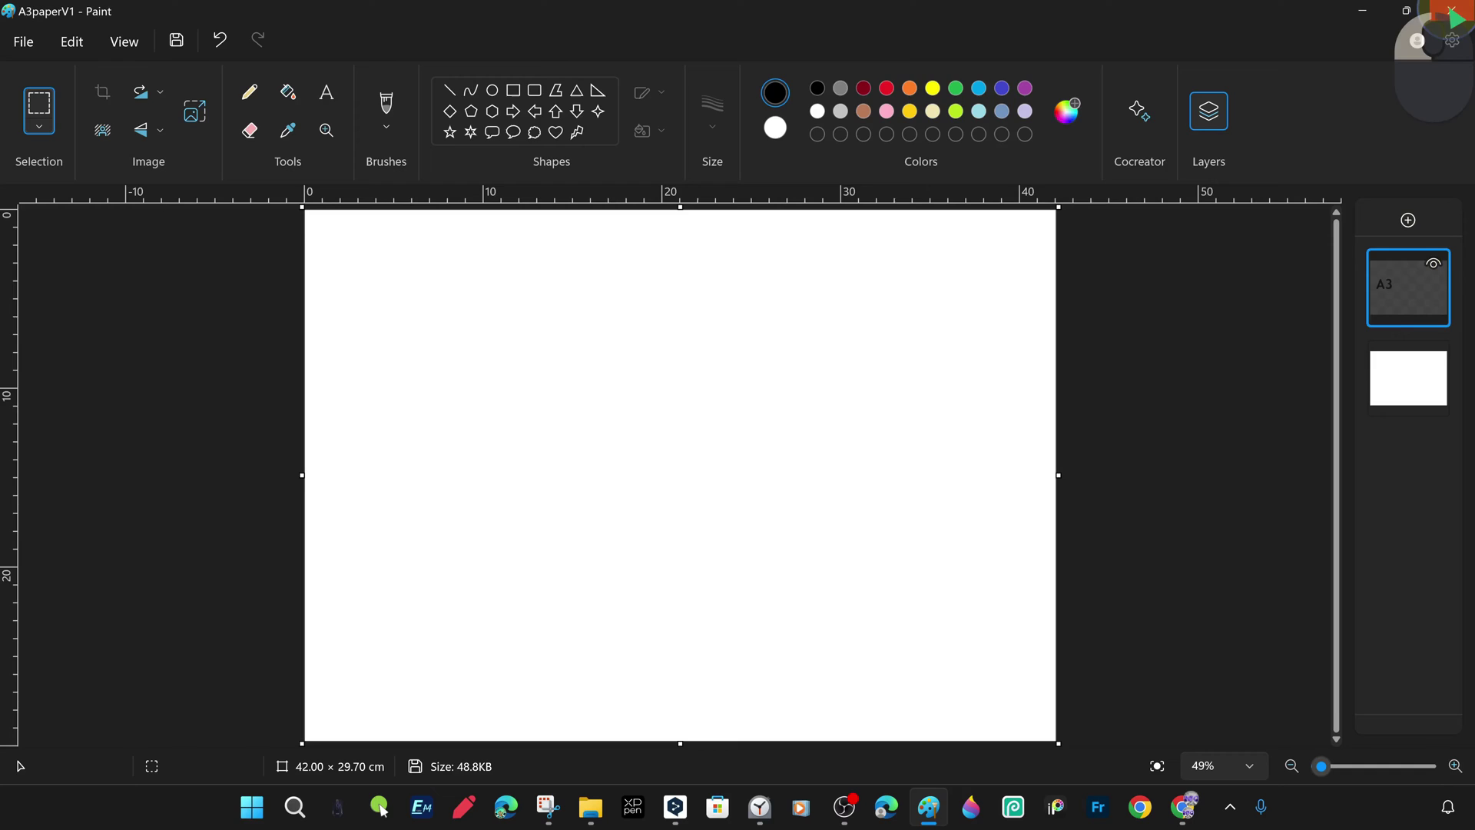
{"action": "left_click", "coordinate": [1451, 11]}
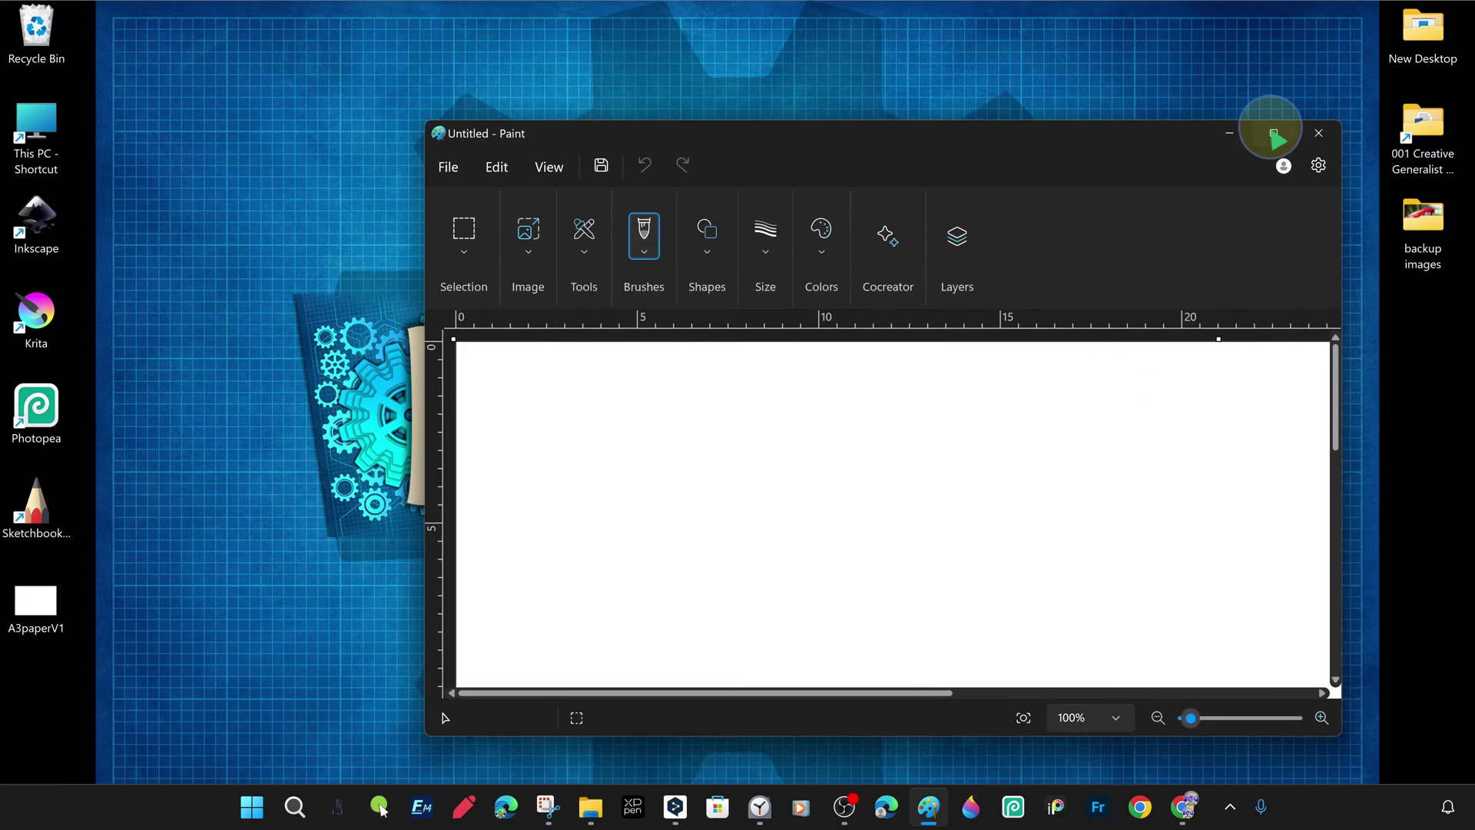
Maximize the new blank Paint window and shrink its canvas to about 951 × 809 px.
{"action": "left_click", "coordinate": [1273, 133]}
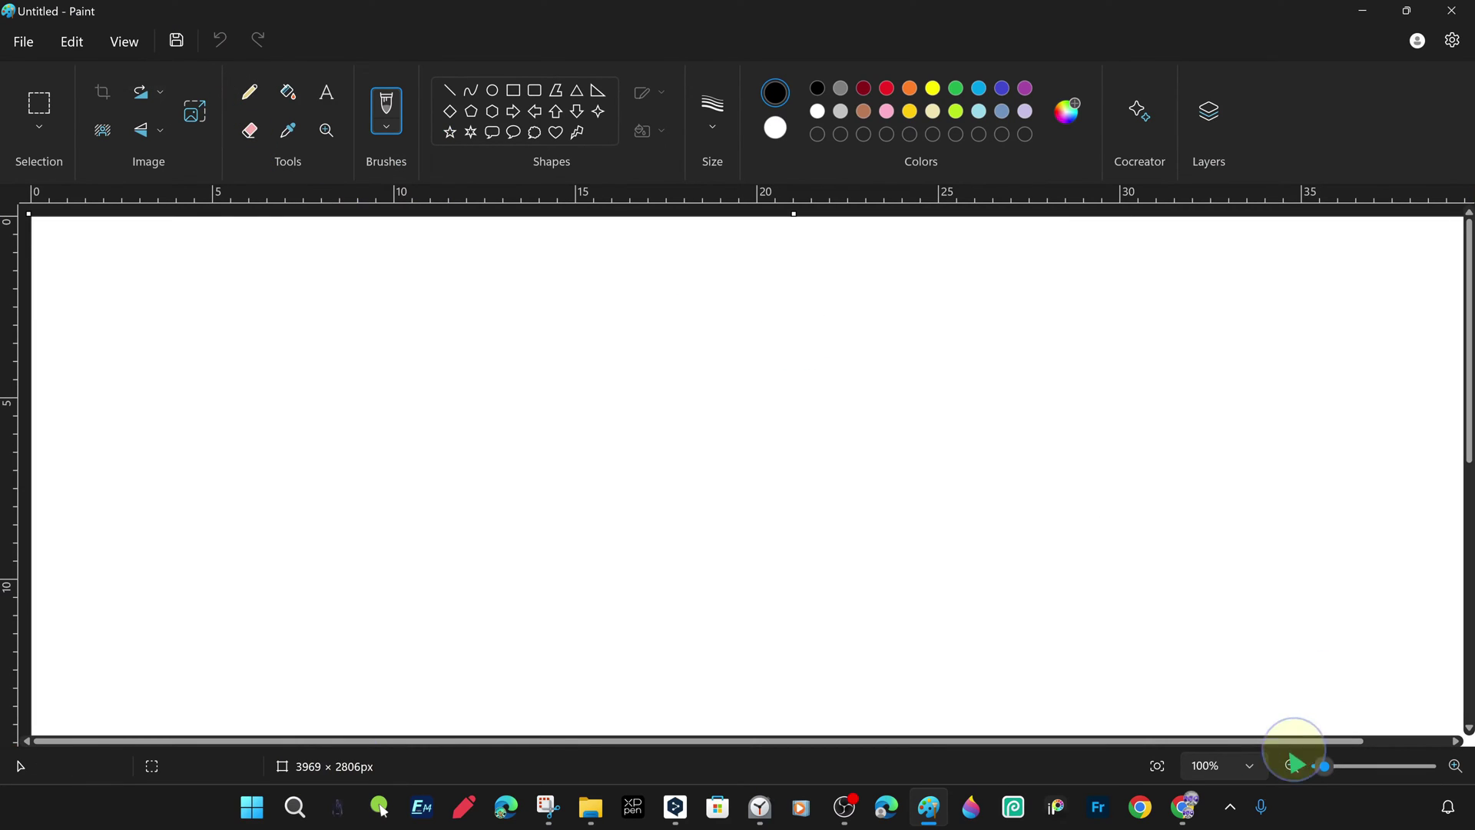
{"action": "left_click", "coordinate": [1293, 765]}
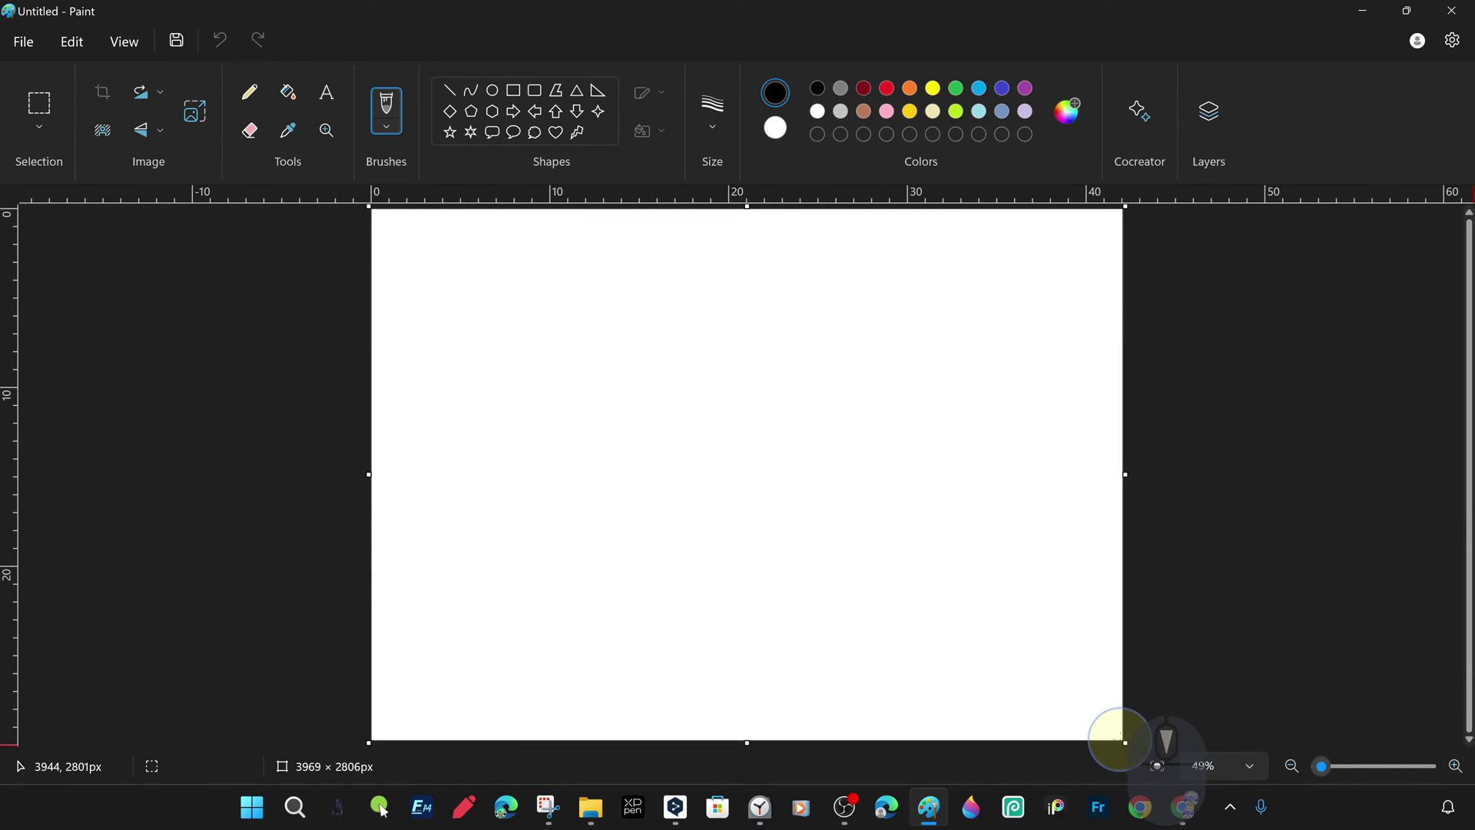
{"action": "left_click_drag", "start_coordinate": [1124, 740], "coordinate": [551, 361]}
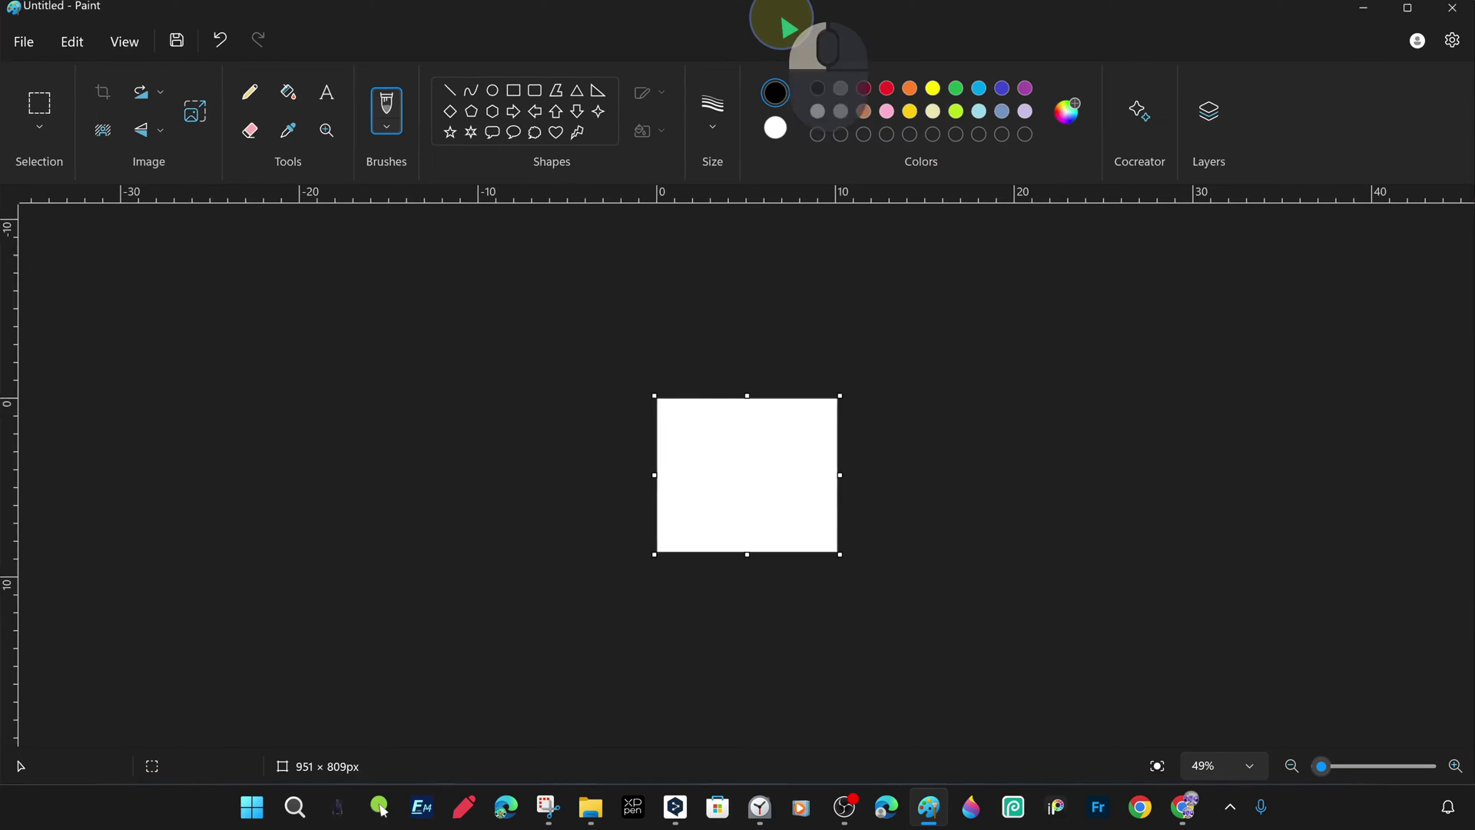
Restore the Paint window to a floating size and enlarge it, keeping the A3paperV1 desktop file reachable.
{"action": "double_click", "coordinate": [784, 14]}
{"action": "mouse_move", "coordinate": [46, 615]}
{"action": "left_mouse_down"}
{"action": "mouse_move", "coordinate": [85, 653]}
{"action": "mouse_move", "coordinate": [864, 508]}
{"action": "left_mouse_up"}
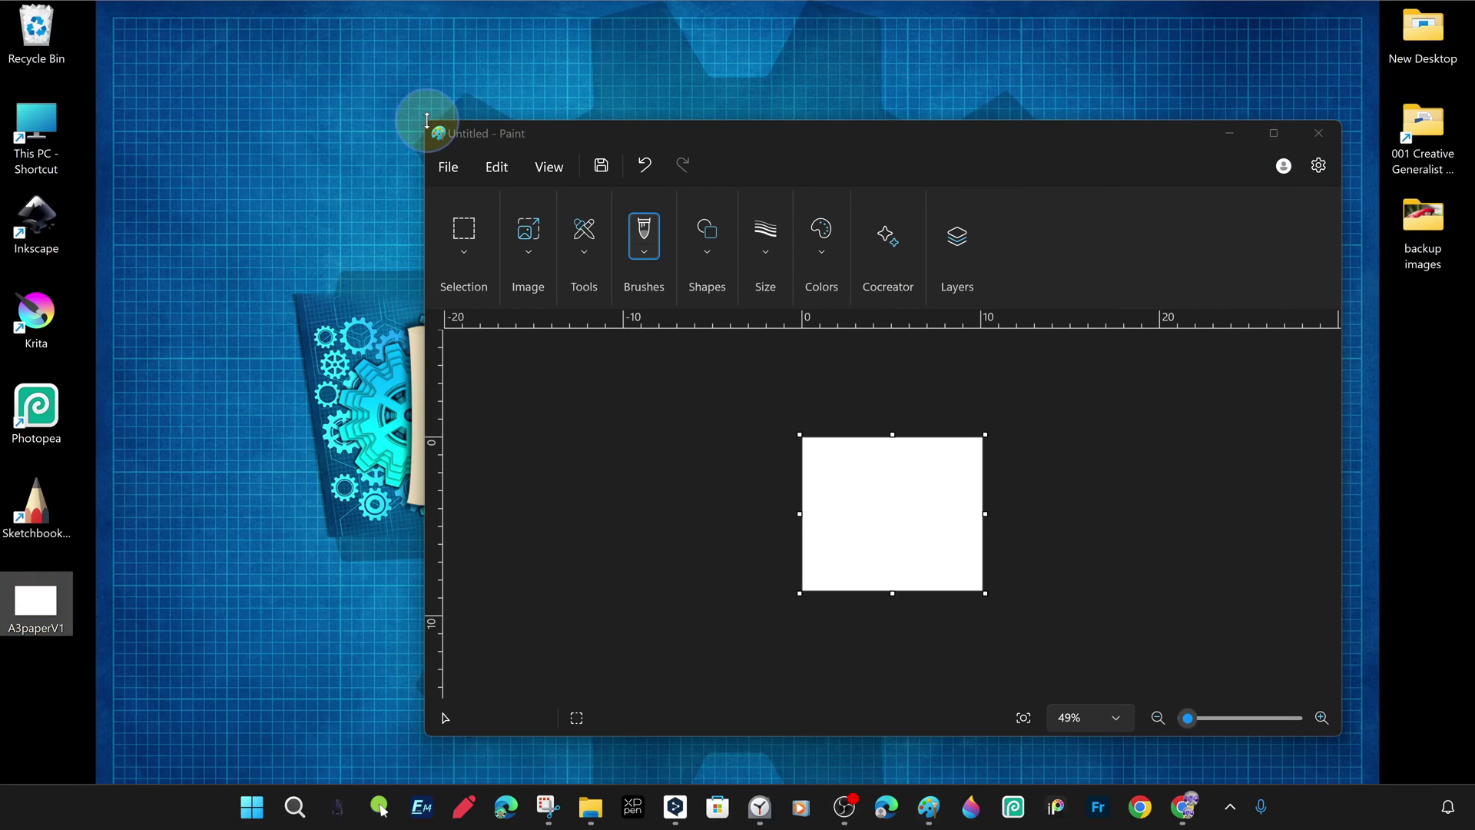
{"action": "left_click_drag", "start_coordinate": [427, 120], "coordinate": [249, 48]}
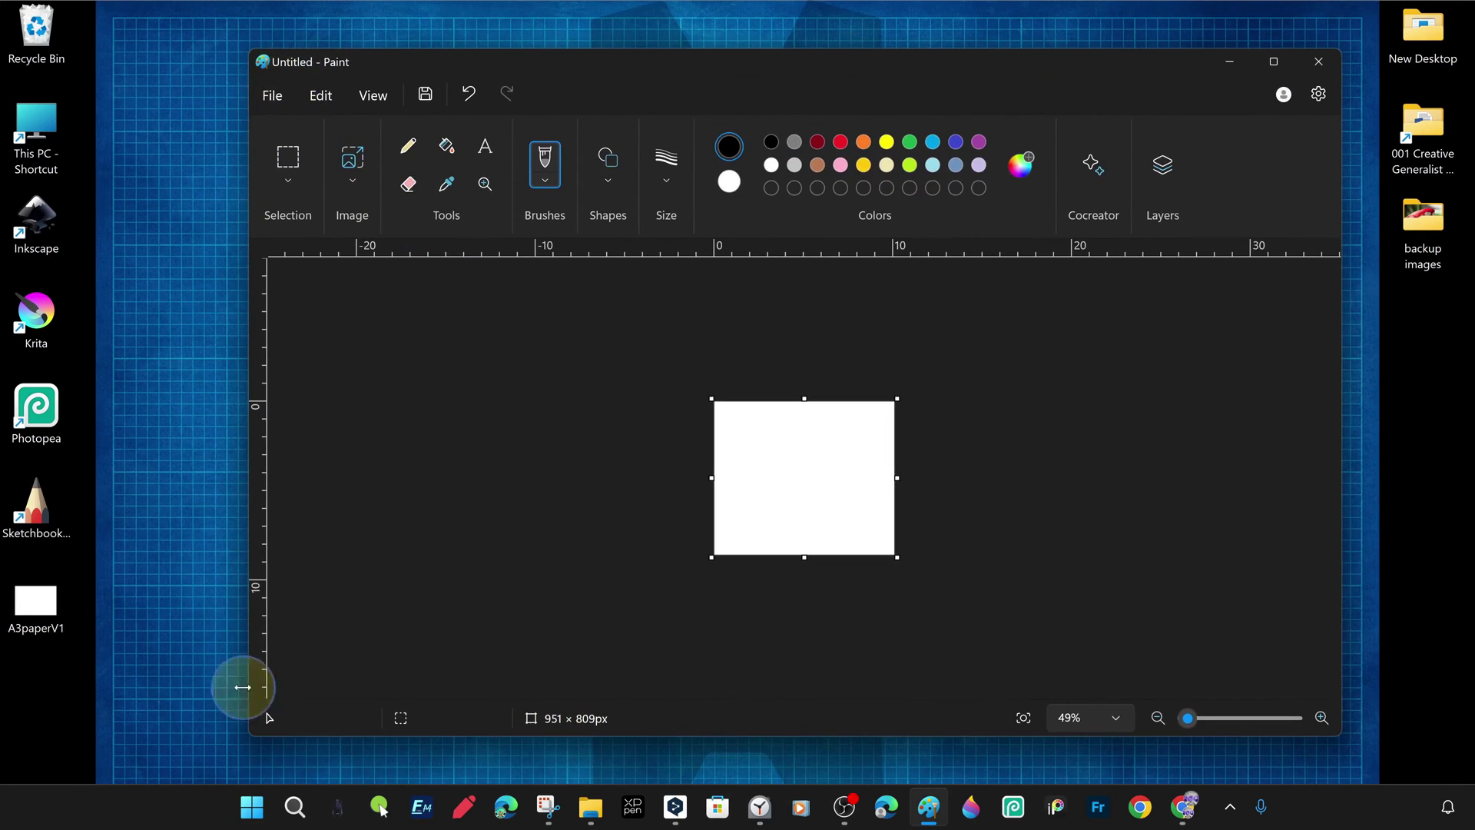
{"action": "left_click", "coordinate": [46, 619]}
Change the units to centimeters in the image properties of the untitled drawing.
{"action": "left_click", "coordinate": [273, 95]}
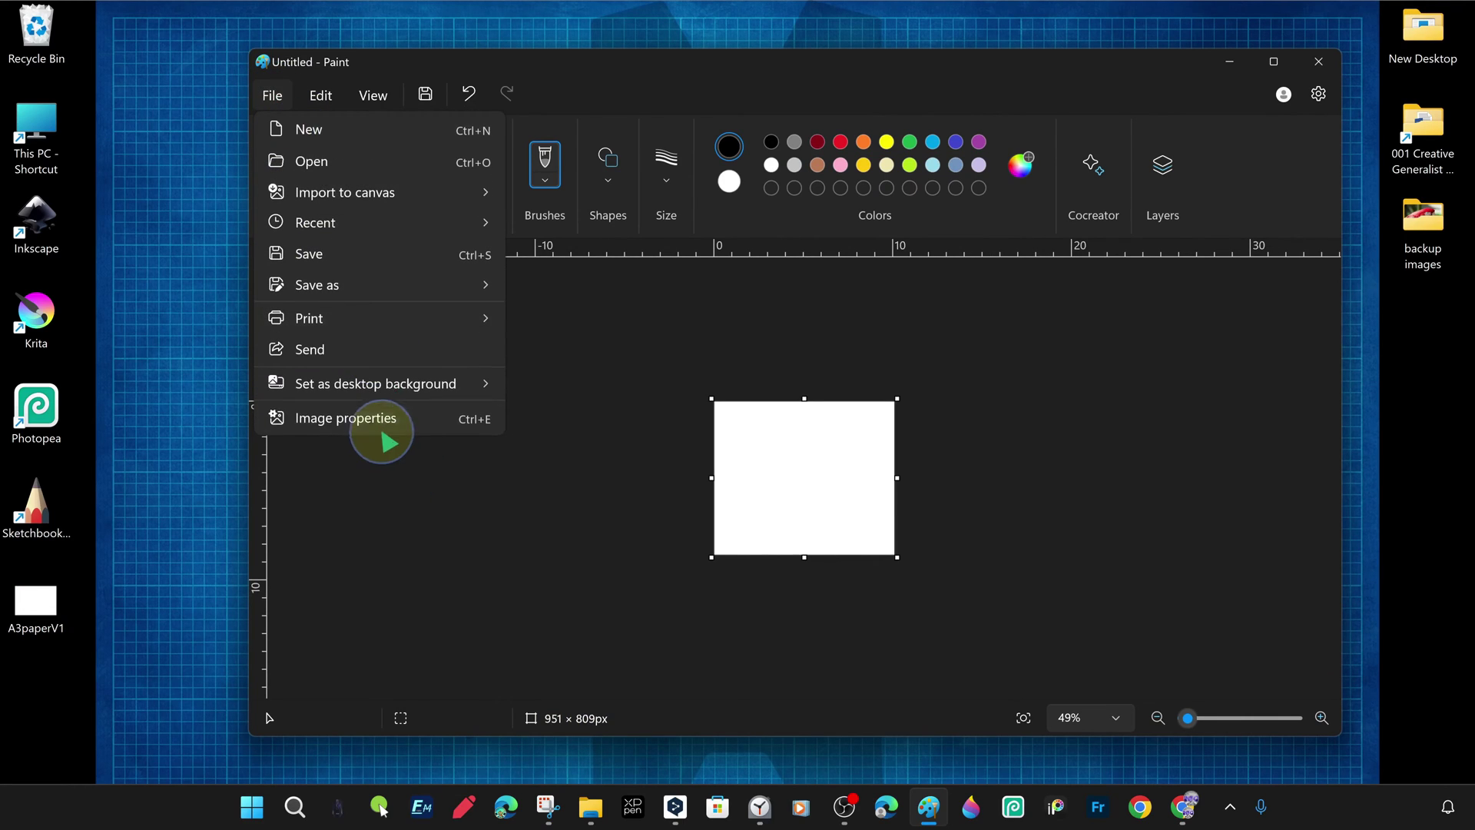
{"action": "left_click", "coordinate": [391, 424]}
{"action": "left_click", "coordinate": [626, 412]}
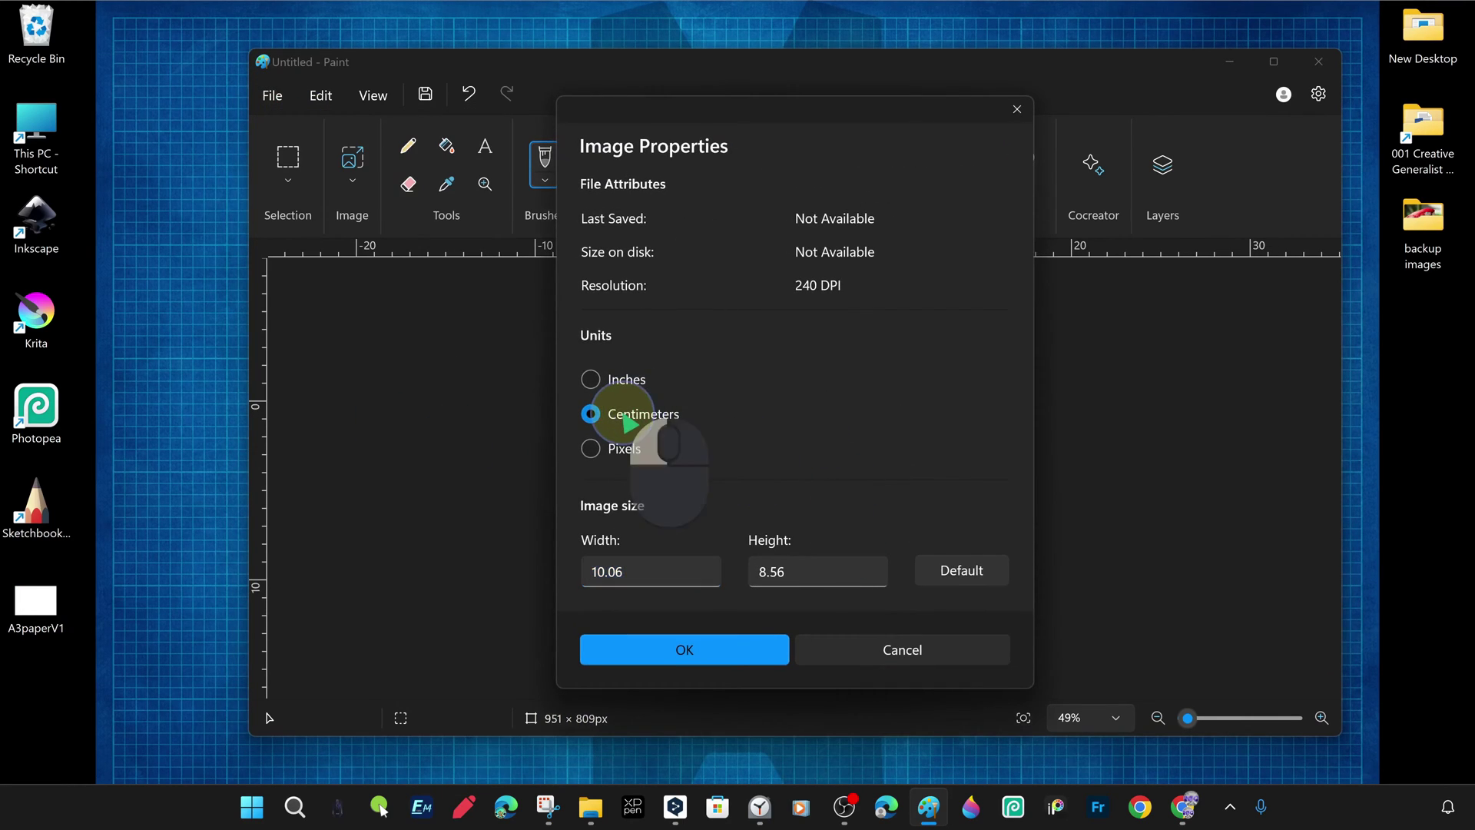
{"action": "left_click", "coordinate": [718, 651]}
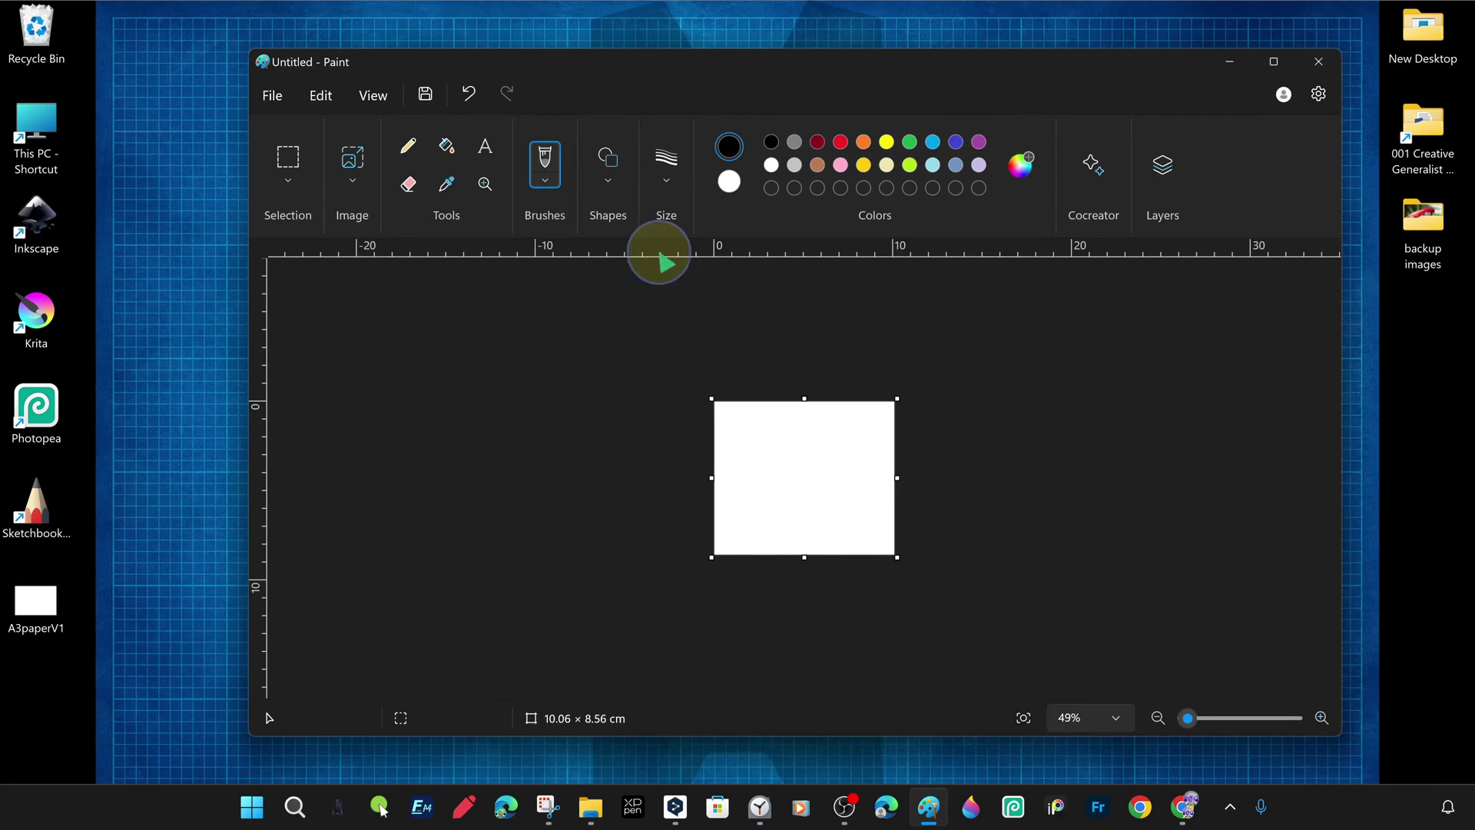
Open the A3paperV1 file from the desktop in the Paint window, discarding the untitled drawing's unsaved changes.
{"action": "left_click_drag", "start_coordinate": [76, 587], "coordinate": [845, 503]}
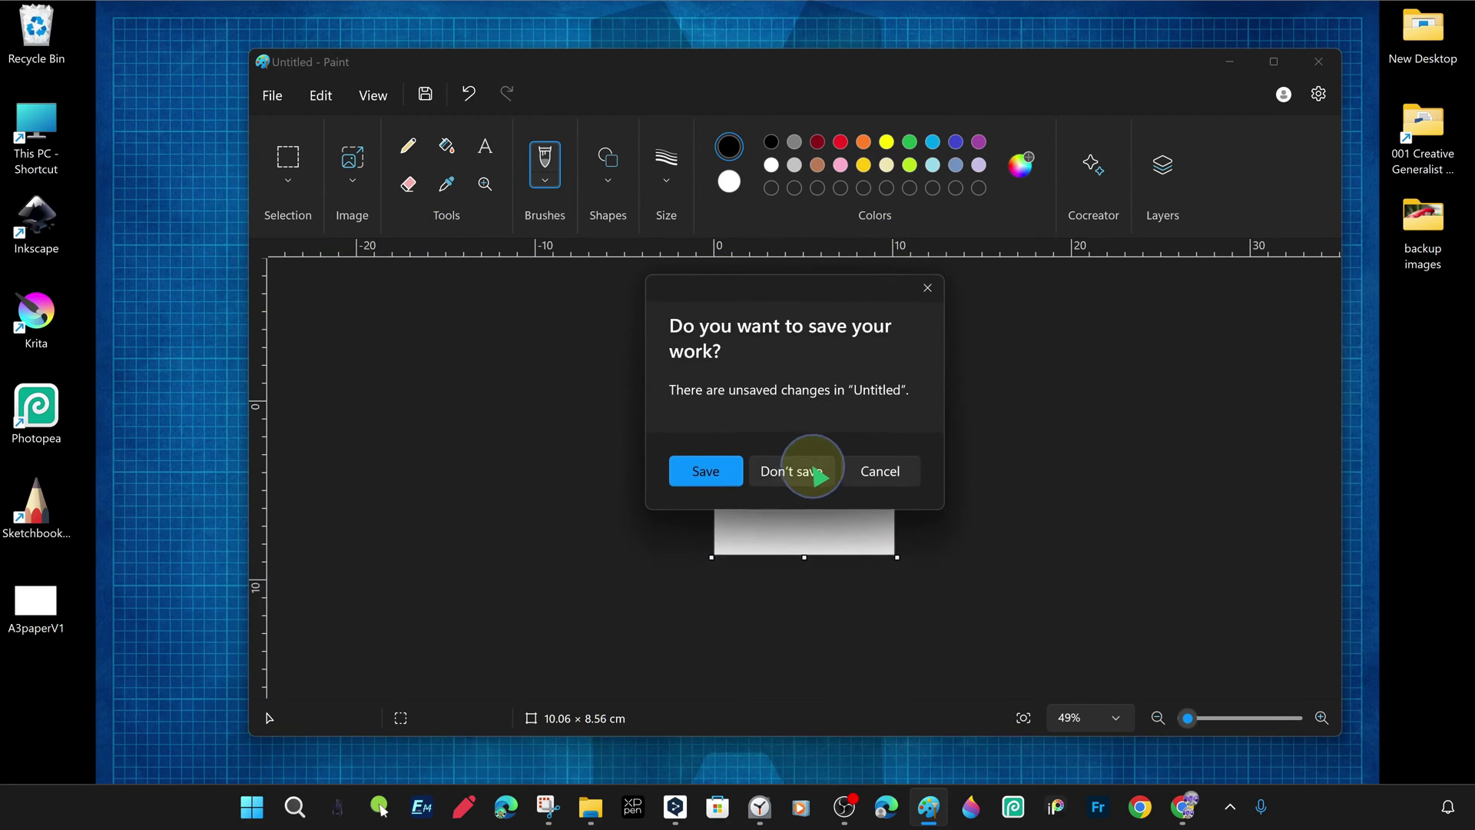
{"action": "left_click", "coordinate": [791, 467]}
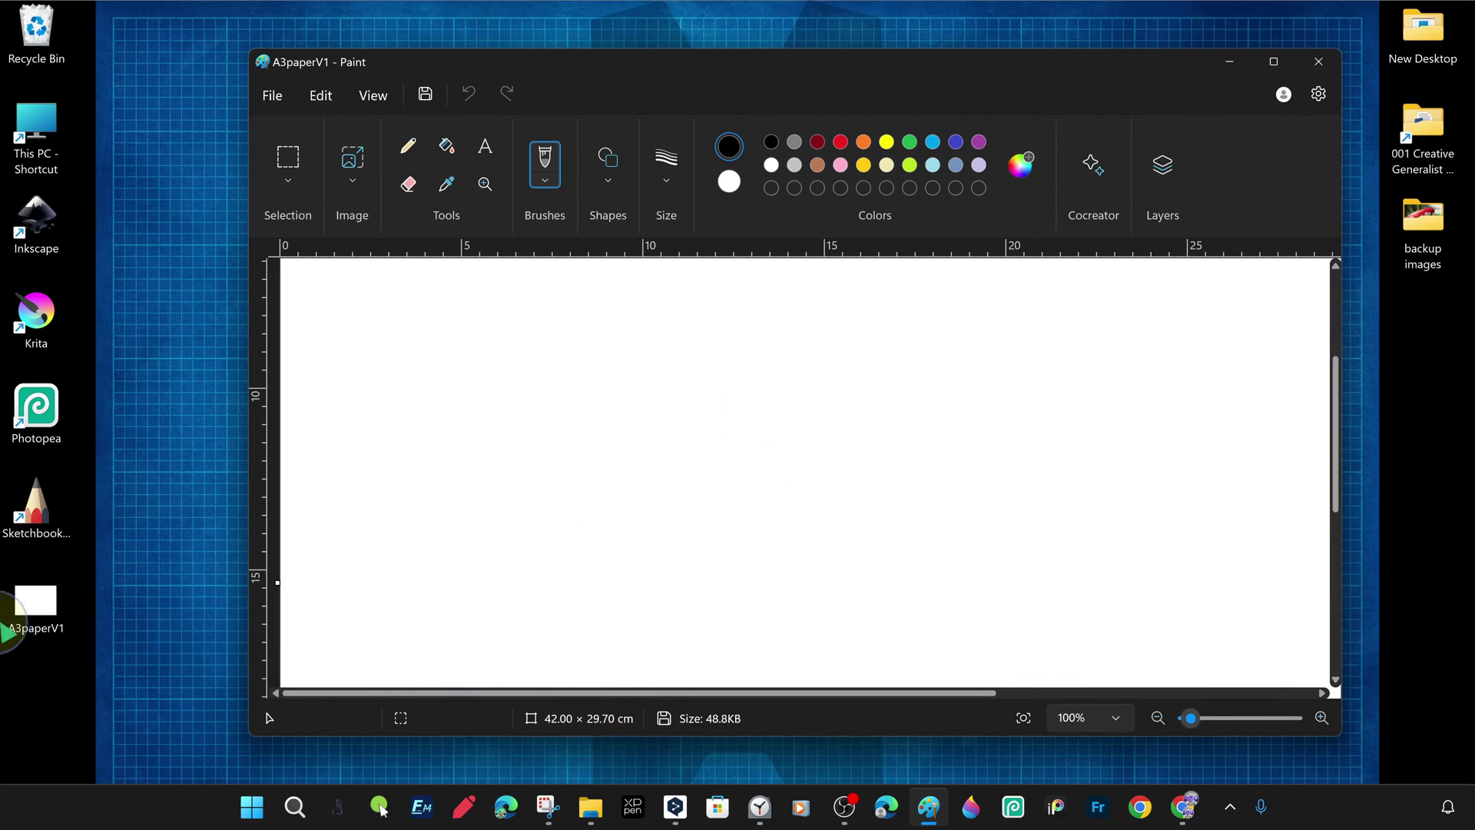
Switch to the browser and examine the A3 paper dimensions in millimetres and inches in the size table.
{"action": "left_click", "coordinate": [1186, 805]}
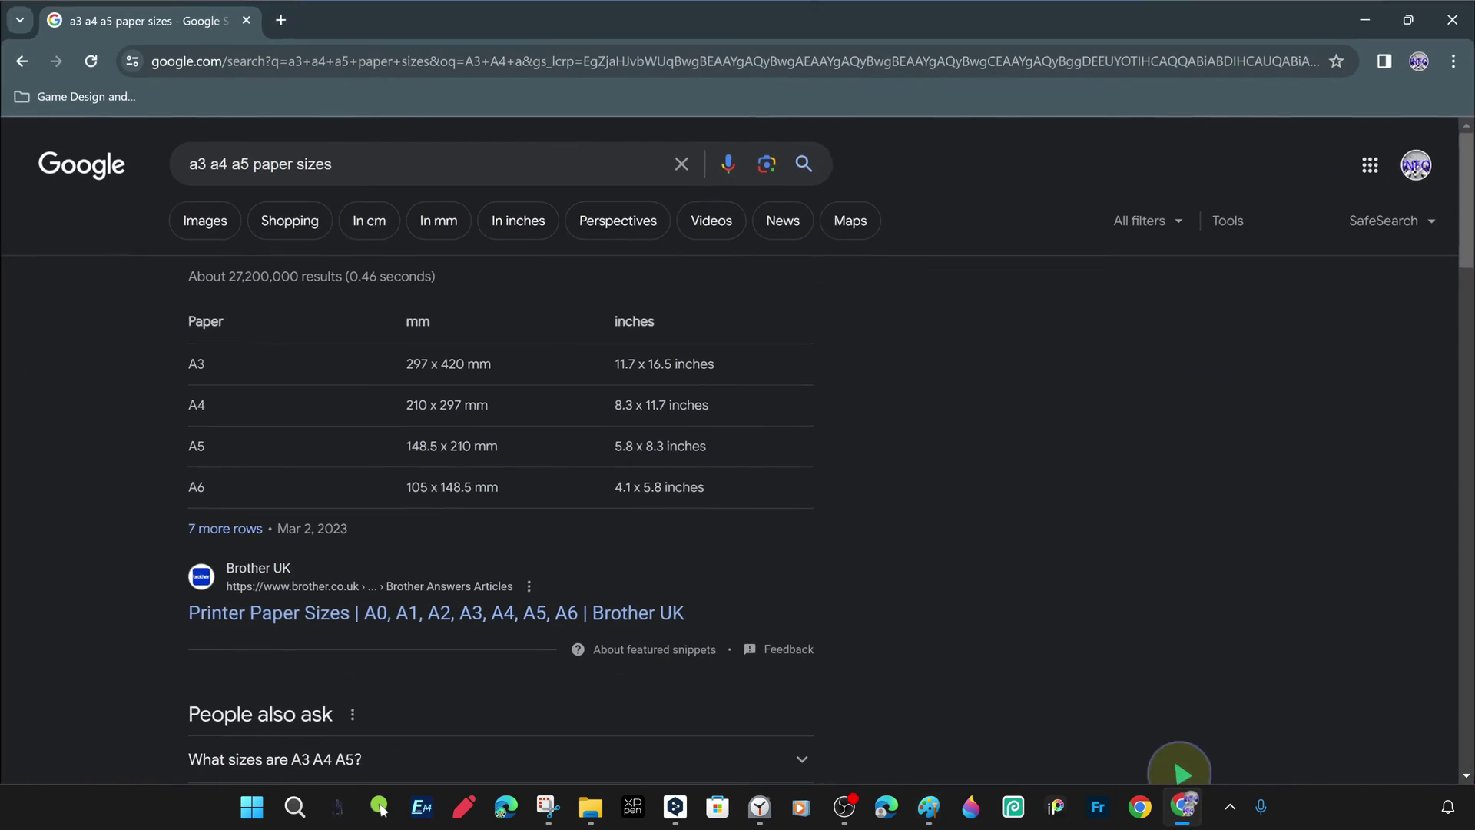
{"action": "left_click", "coordinate": [453, 362]}
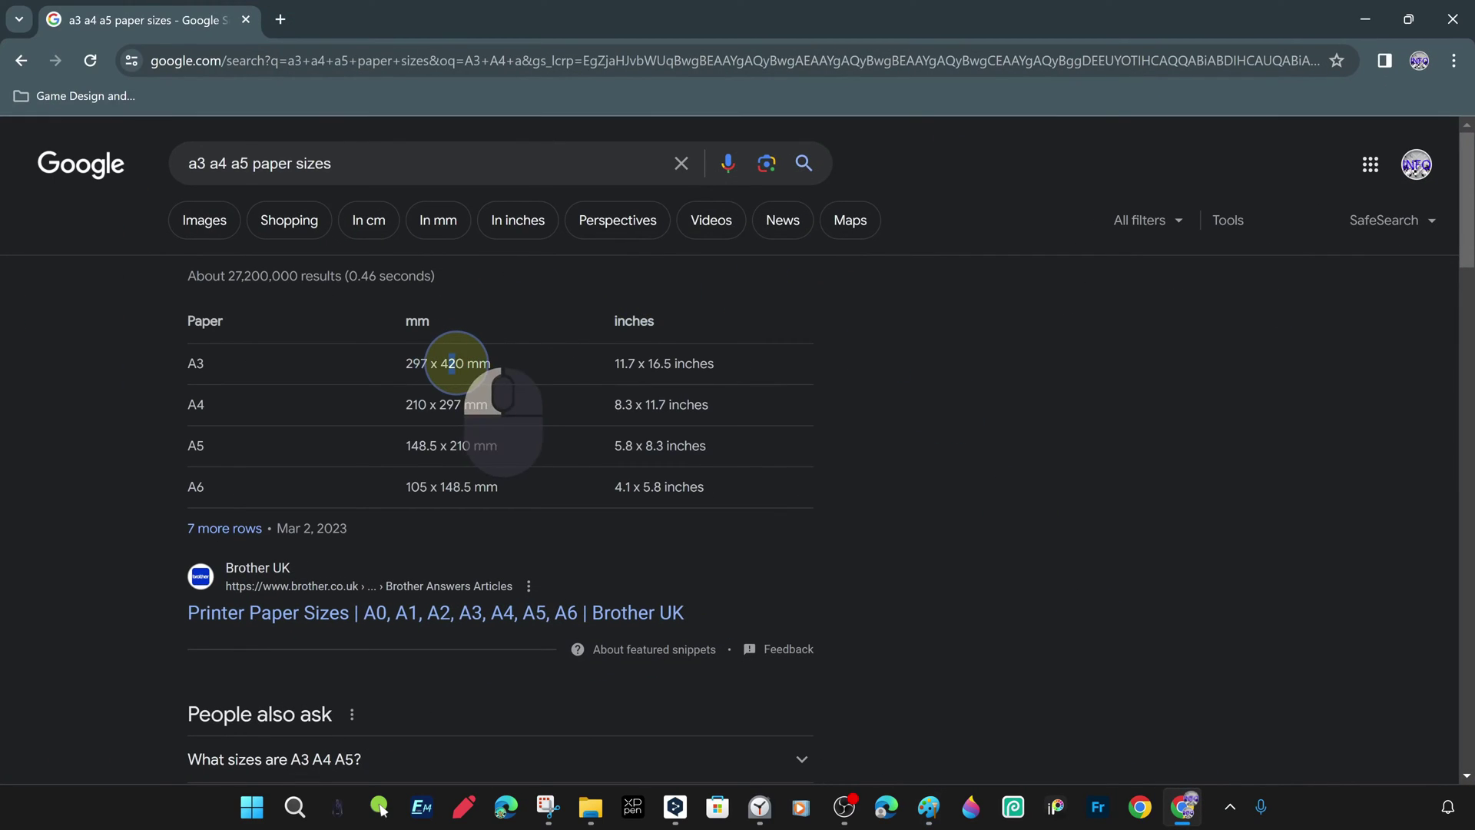
{"action": "left_click", "coordinate": [409, 363]}
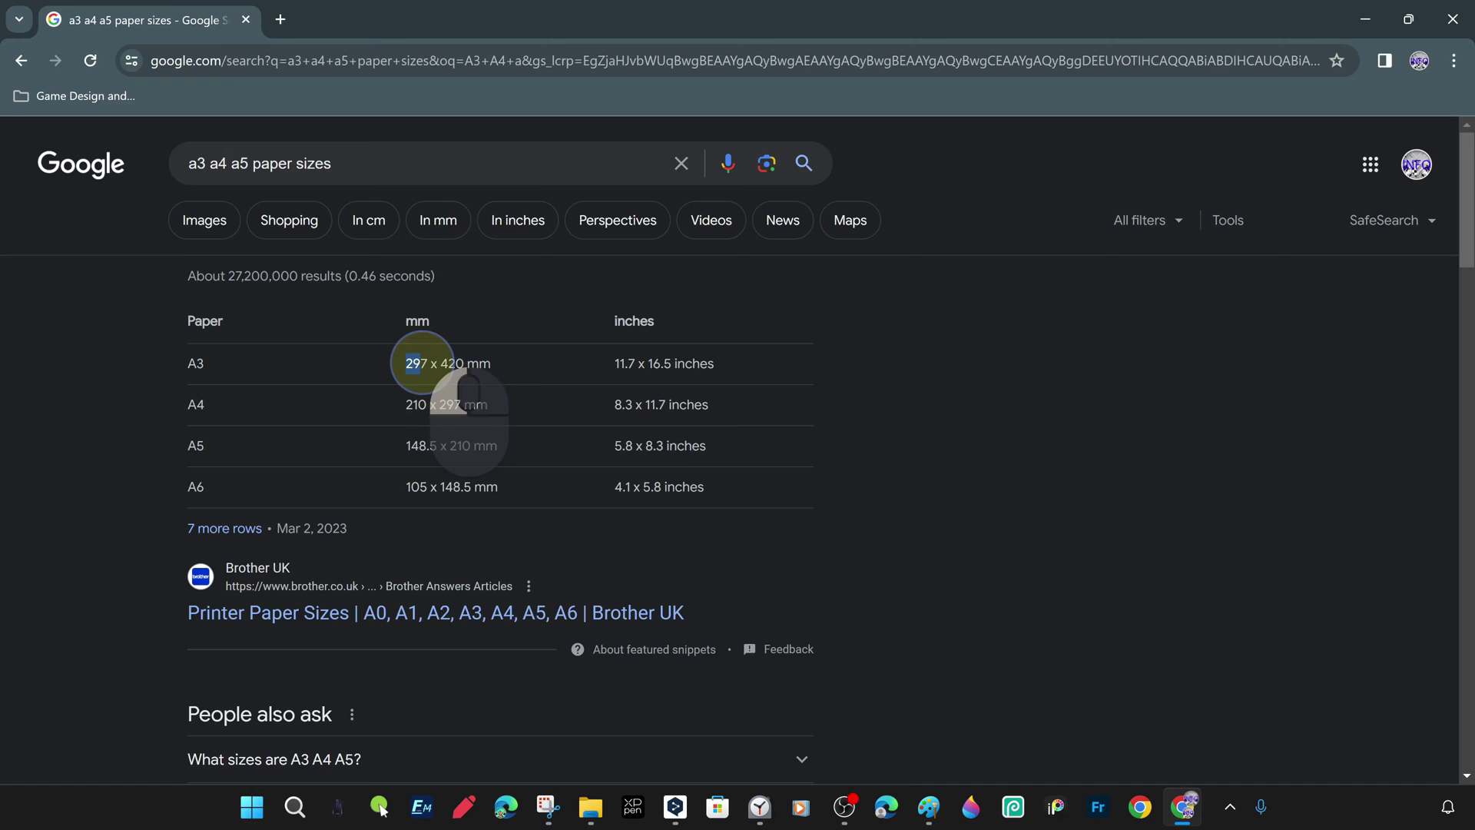
{"action": "left_click_drag", "start_coordinate": [422, 363], "coordinate": [429, 363]}
{"action": "double_click", "coordinate": [472, 365]}
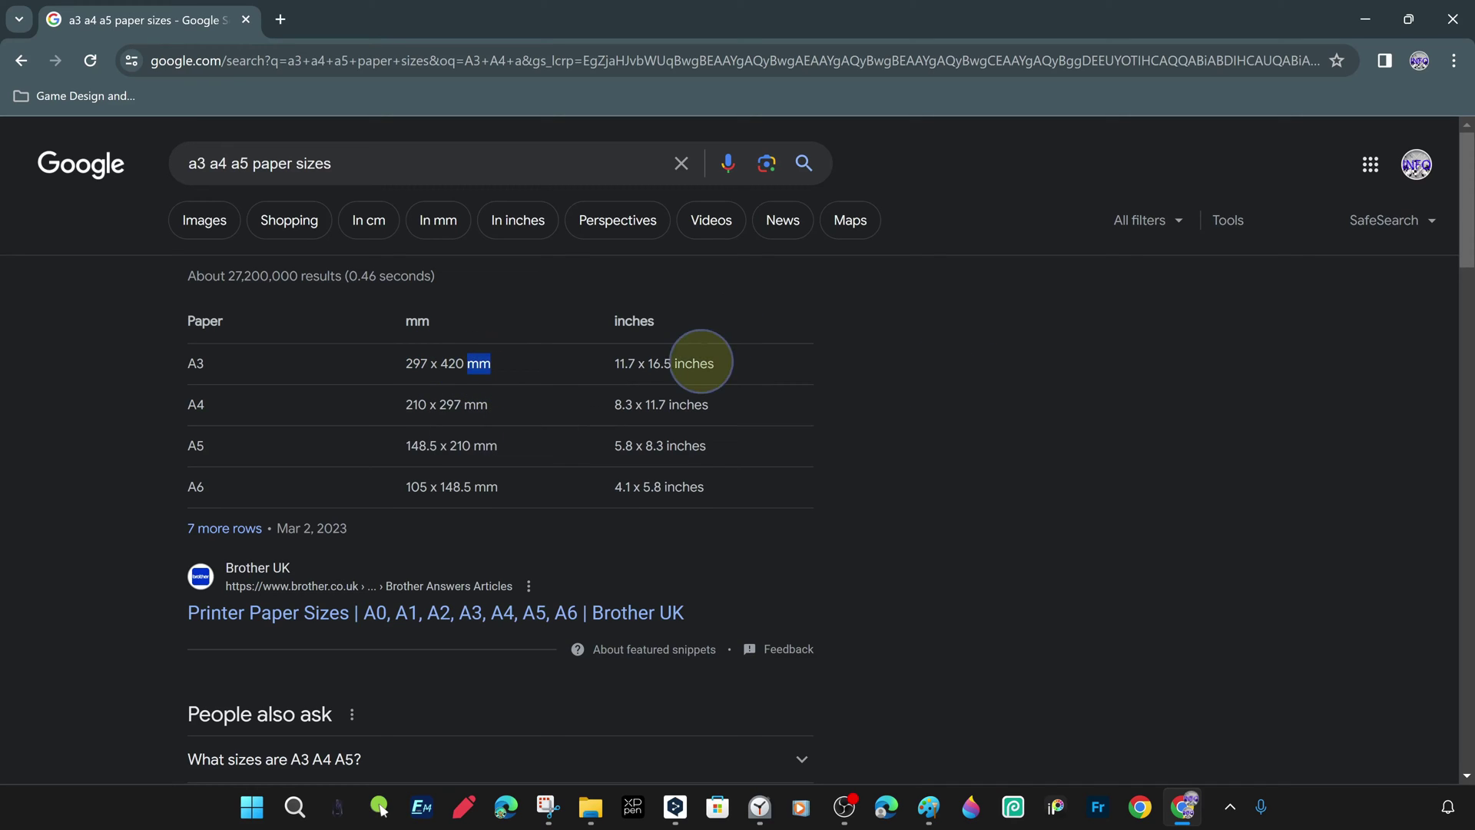
{"action": "triple_click", "coordinate": [695, 362]}
{"action": "left_click", "coordinate": [1365, 19]}
Maximize Paint and compare the image's width and height in inches with the A3 row in the browser.
{"action": "left_click", "coordinate": [1271, 56]}
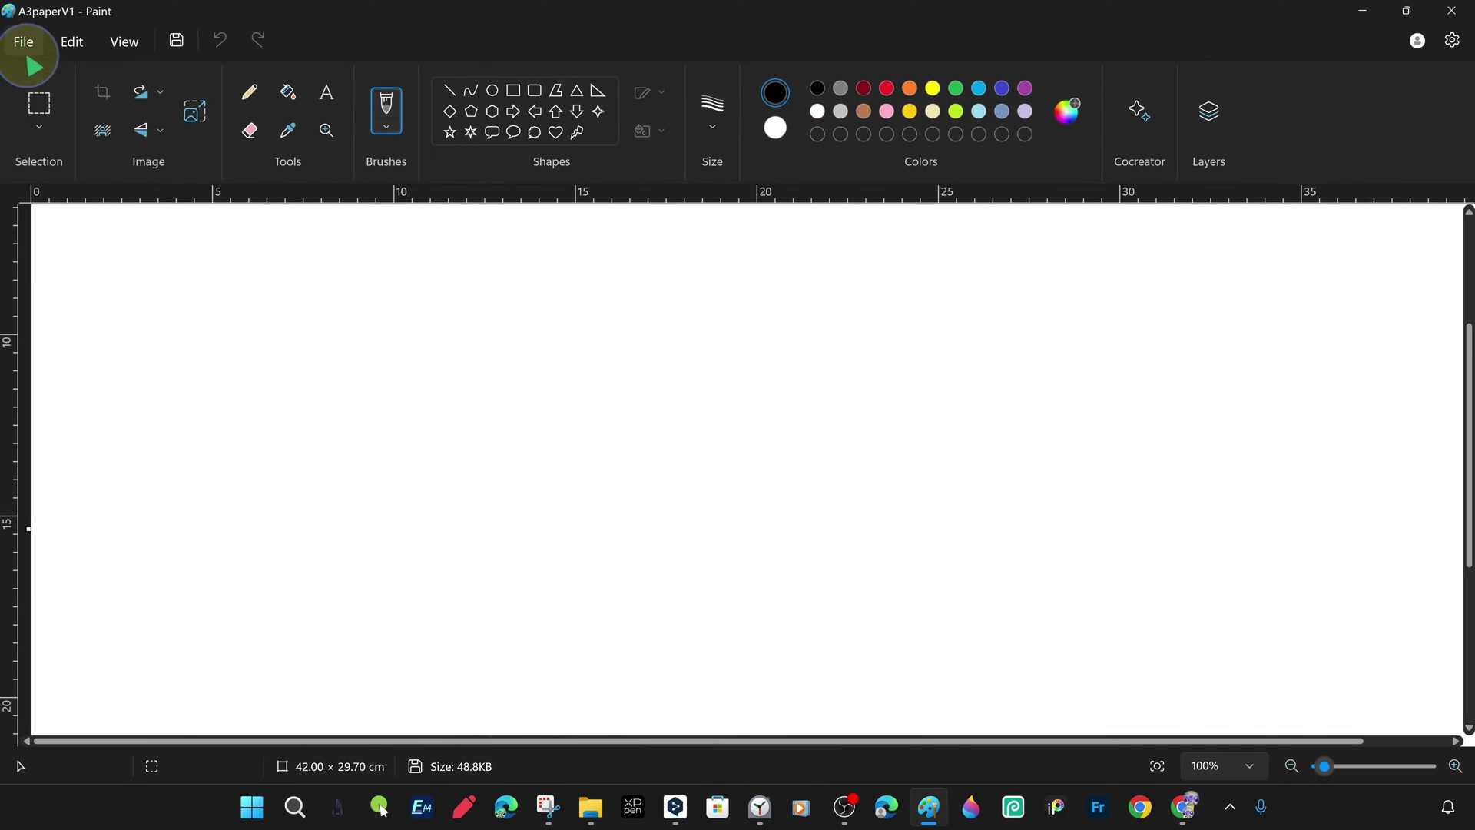
{"action": "left_click", "coordinate": [25, 45]}
{"action": "left_click", "coordinate": [122, 362]}
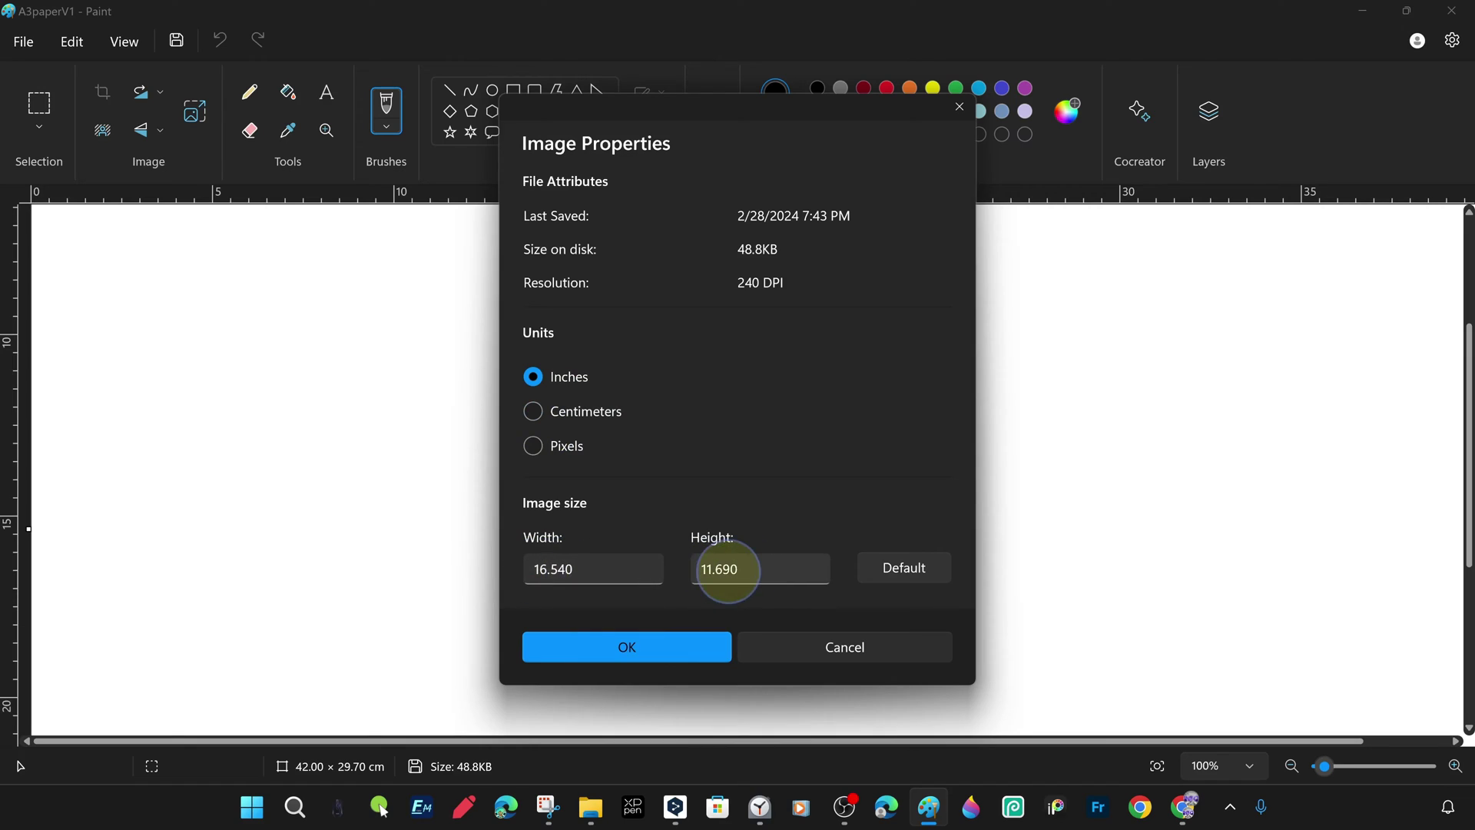
{"action": "left_click", "coordinate": [1188, 807]}
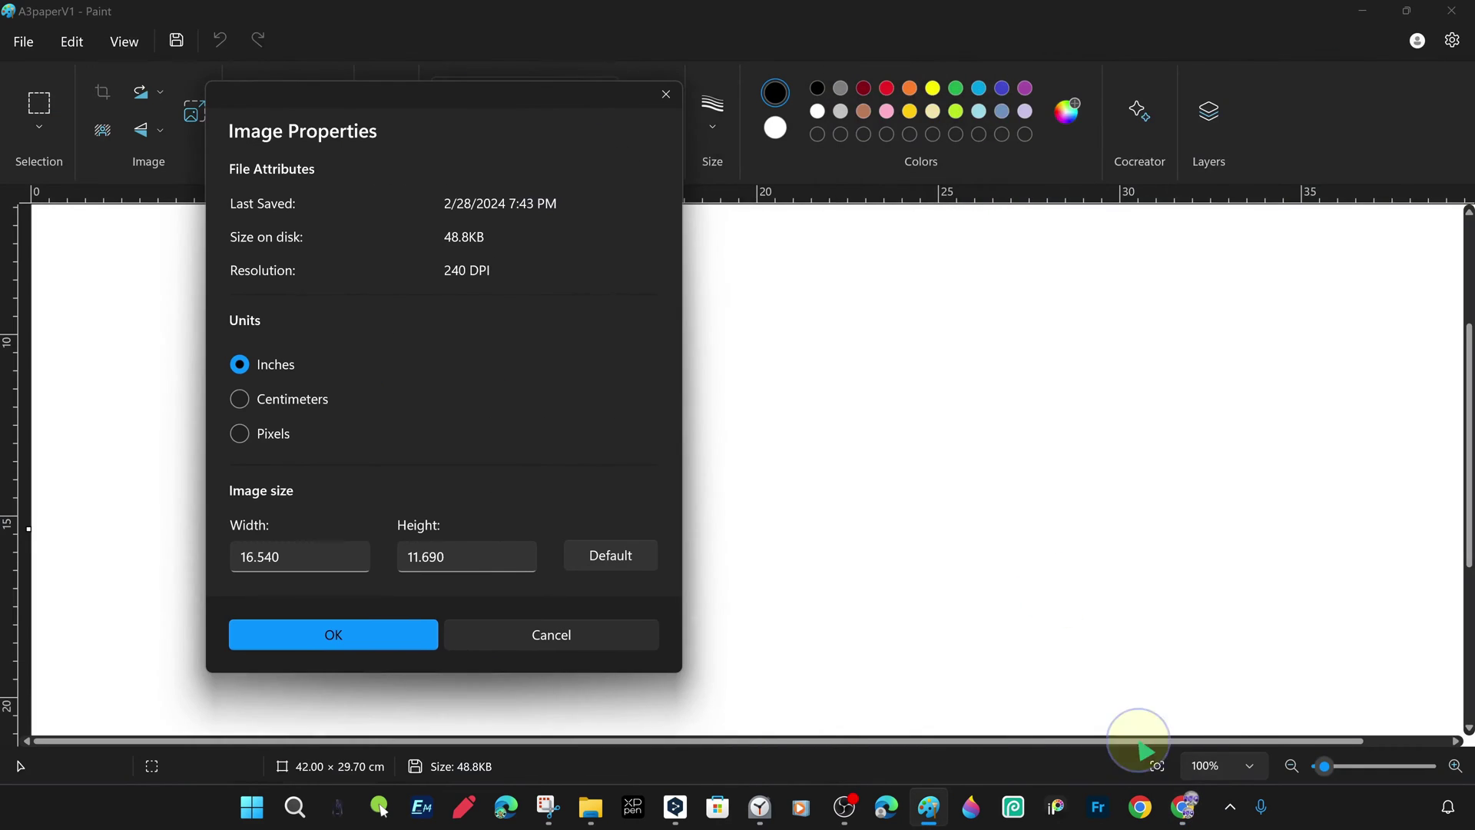
{"action": "left_click", "coordinate": [1183, 807]}
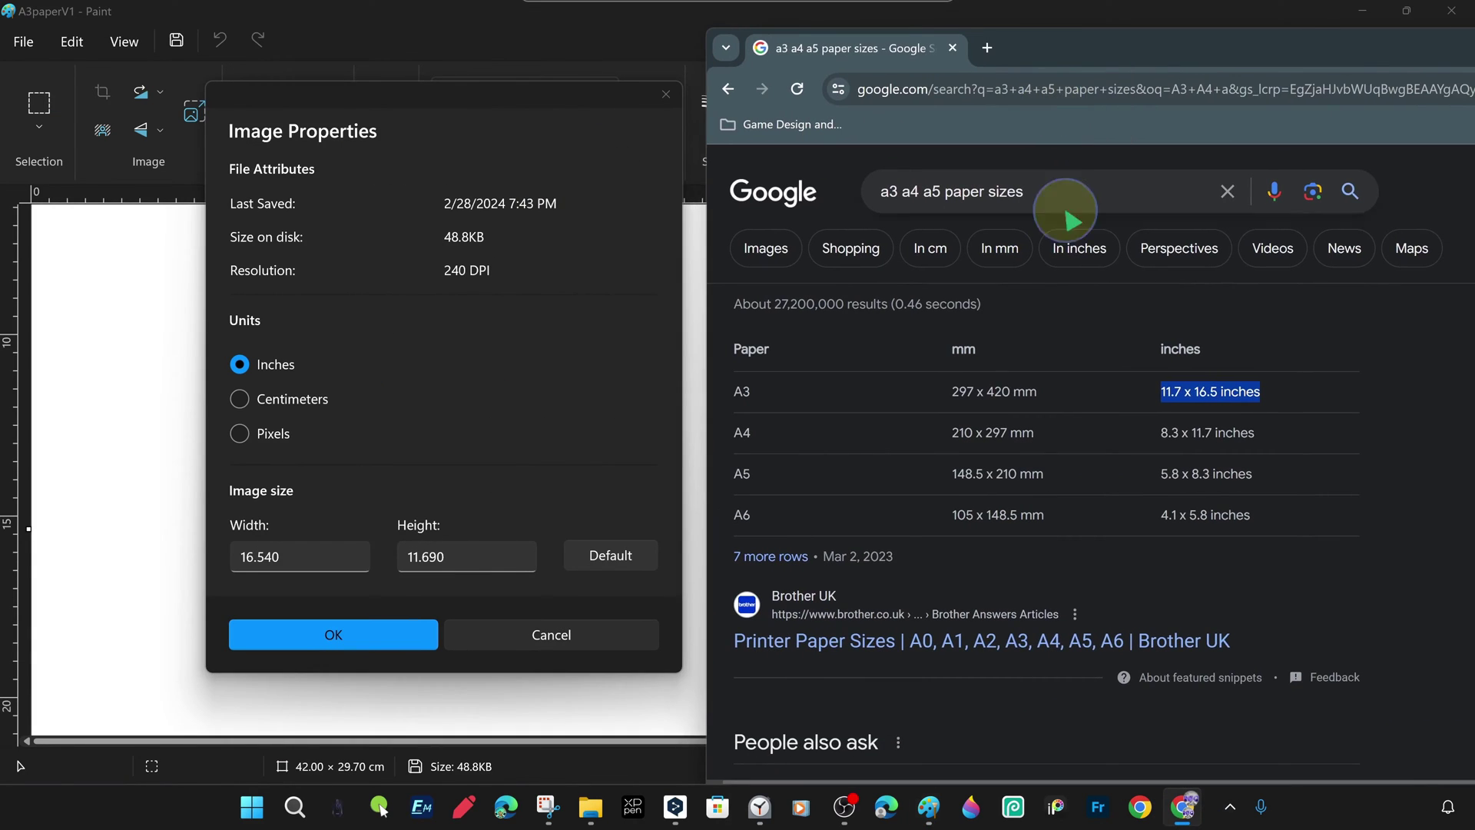
{"action": "left_click", "coordinate": [431, 556]}
{"action": "left_click", "coordinate": [1183, 806]}
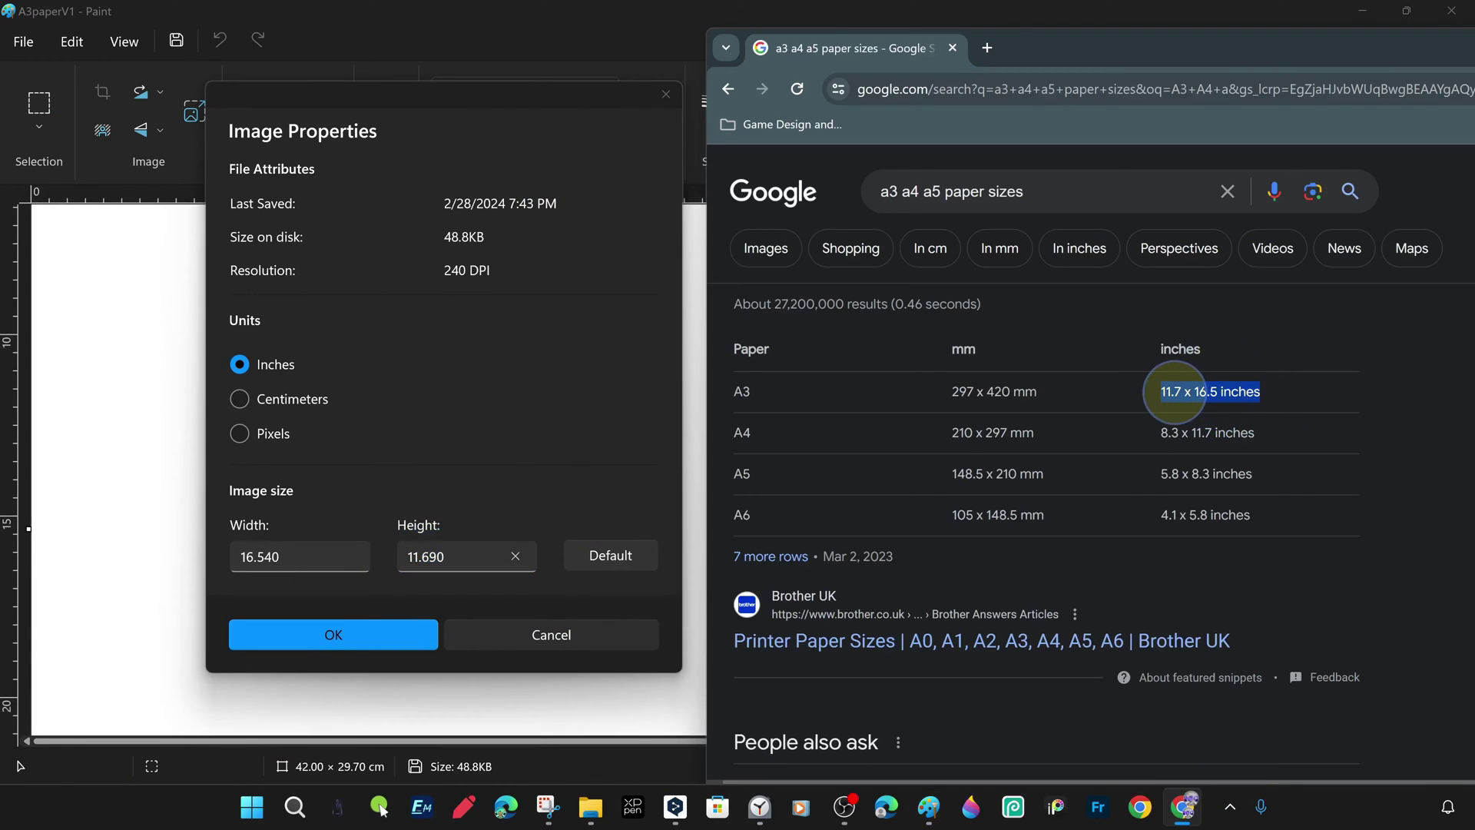
Set the image units to centimeters and correct the width to 42.00 cm.
{"action": "left_click", "coordinate": [273, 399]}
{"action": "left_click", "coordinate": [287, 557]}
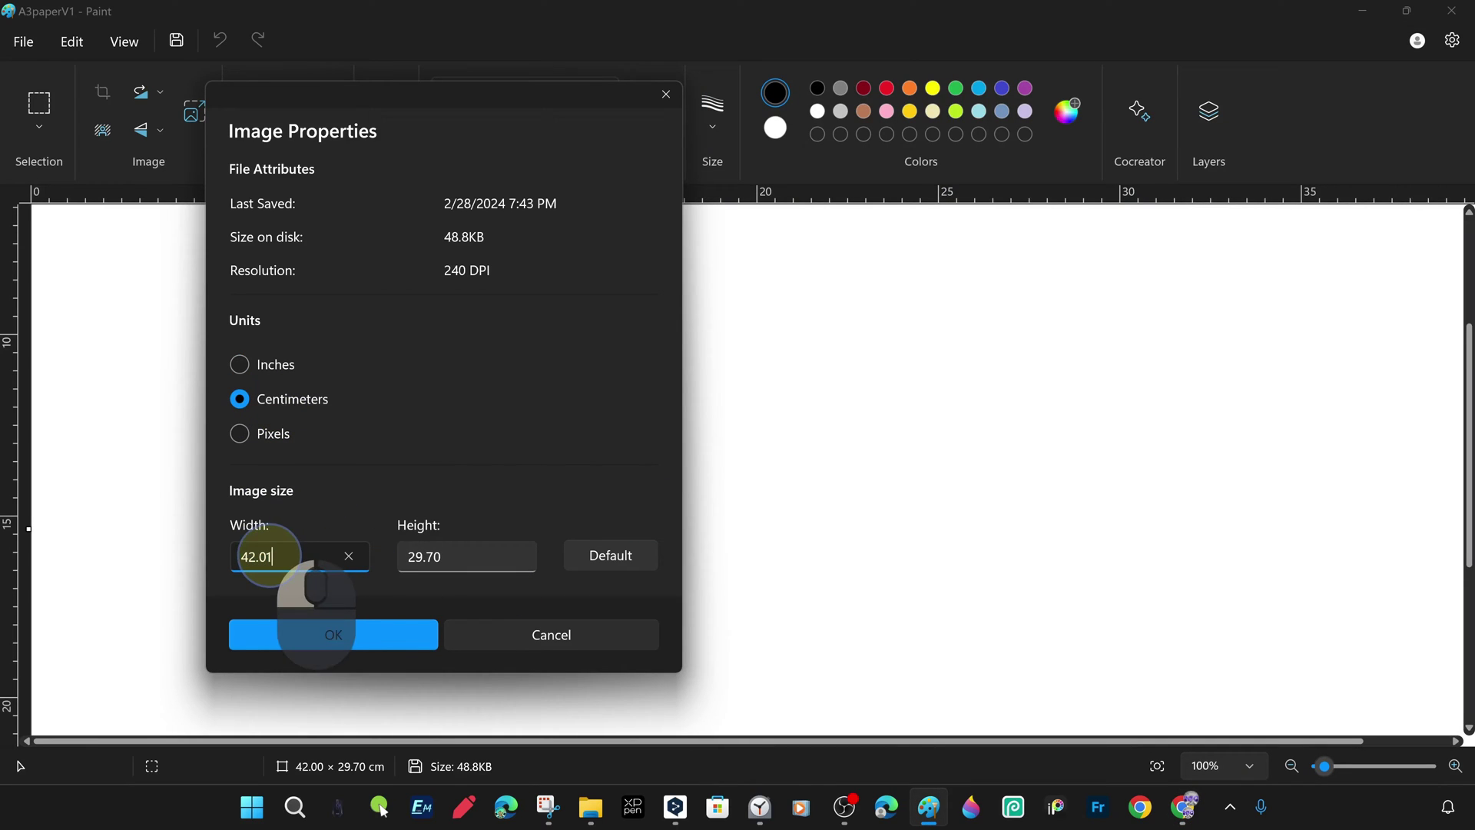
{"action": "key", "text": "BackSpace"}
{"action": "left_click", "coordinate": [333, 634]}
Reopen the image properties and compare the centimeter size with the A3 millimetre dimensions in the browser.
{"action": "key", "text": "ctrl+e"}
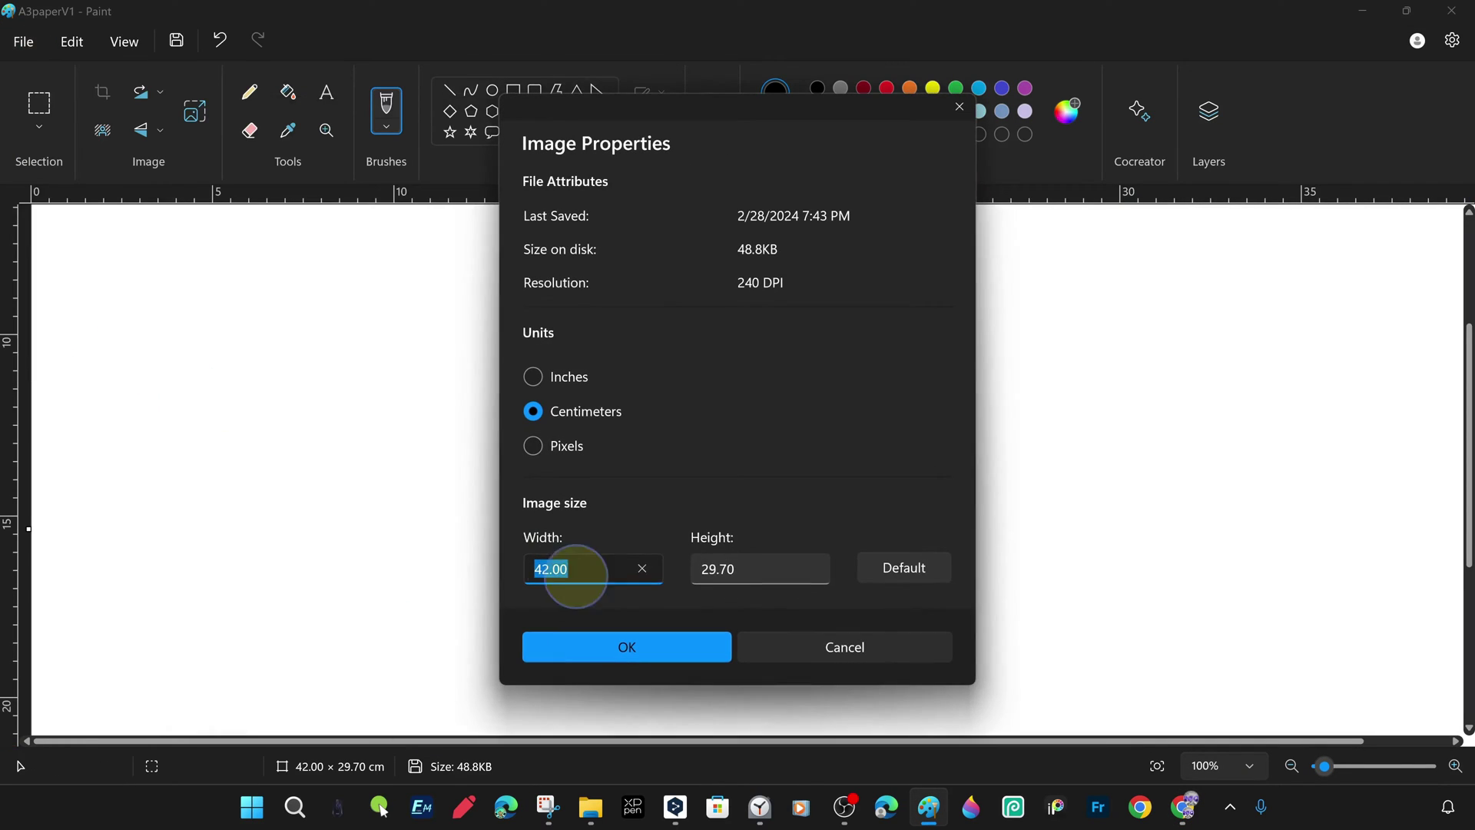
{"action": "left_click", "coordinate": [1184, 807]}
{"action": "left_click_drag", "start_coordinate": [625, 102], "coordinate": [335, 102]}
{"action": "left_click", "coordinate": [1175, 803]}
{"action": "left_click", "coordinate": [943, 397]}
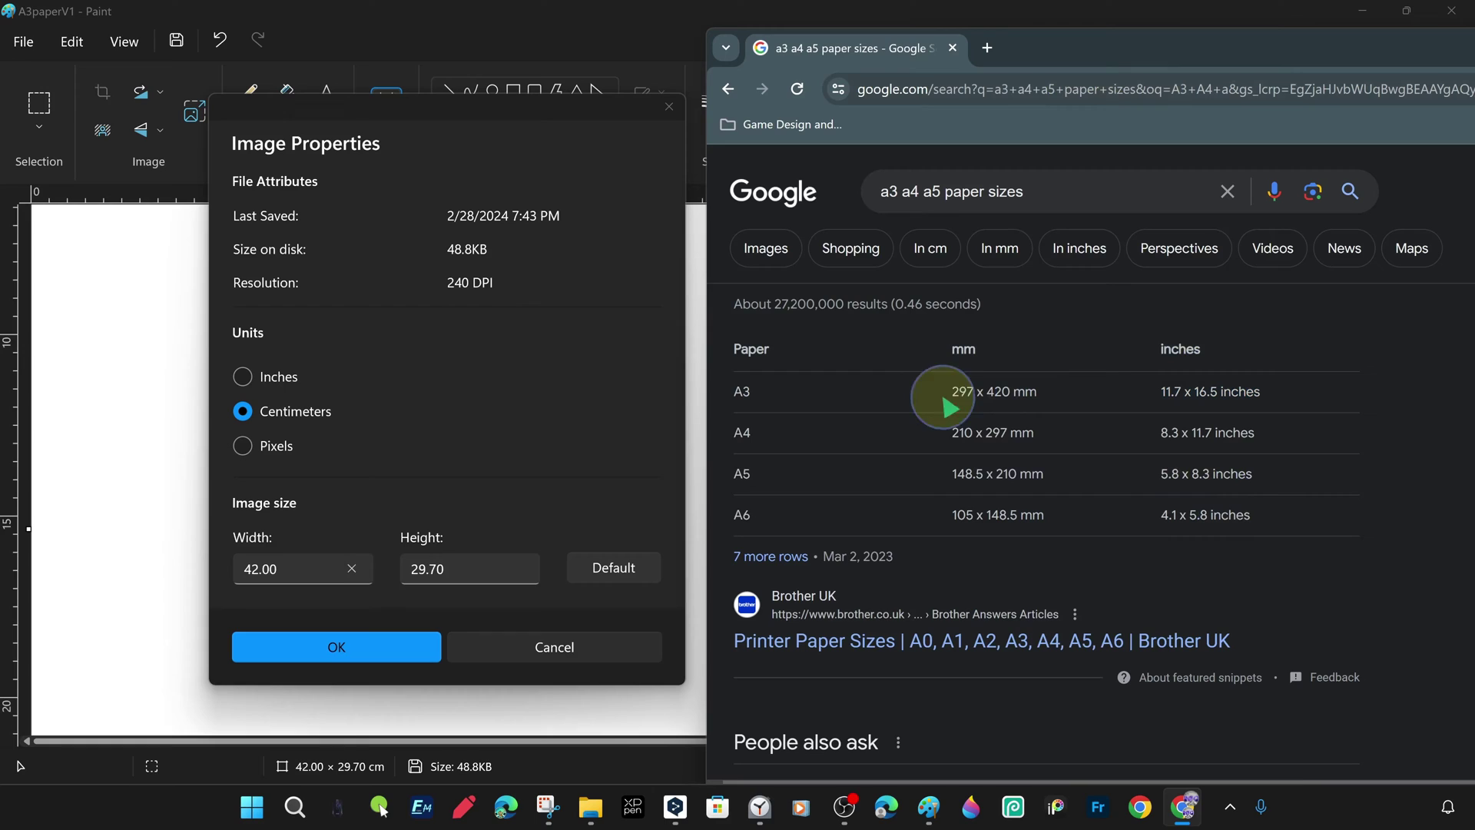
{"action": "left_click_drag", "start_coordinate": [953, 392], "coordinate": [1043, 392]}
Return to Paint, accept the image properties, save A3paperV1 and close it.
{"action": "left_click", "coordinate": [115, 342]}
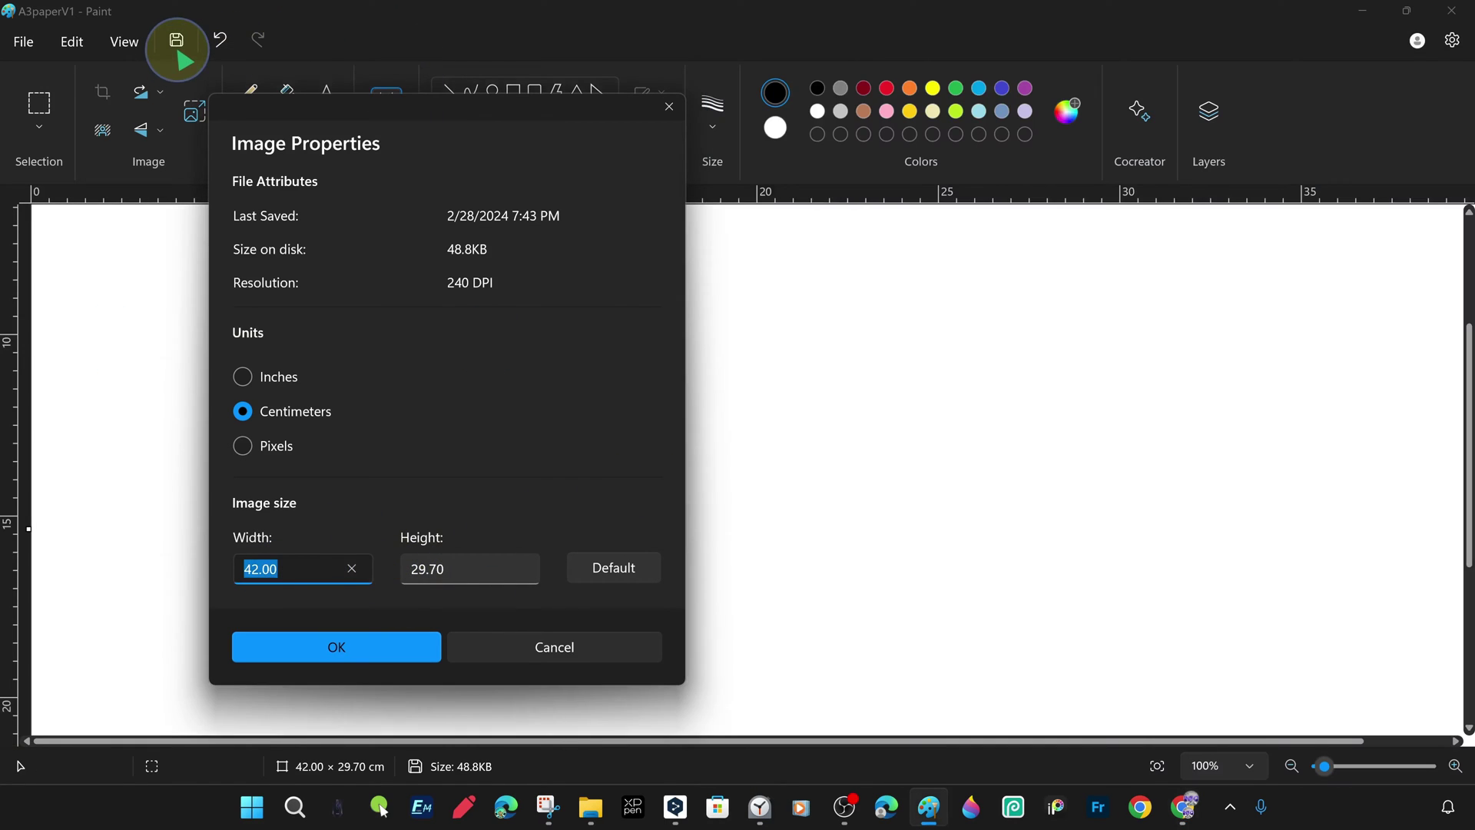
{"action": "left_click", "coordinate": [440, 644]}
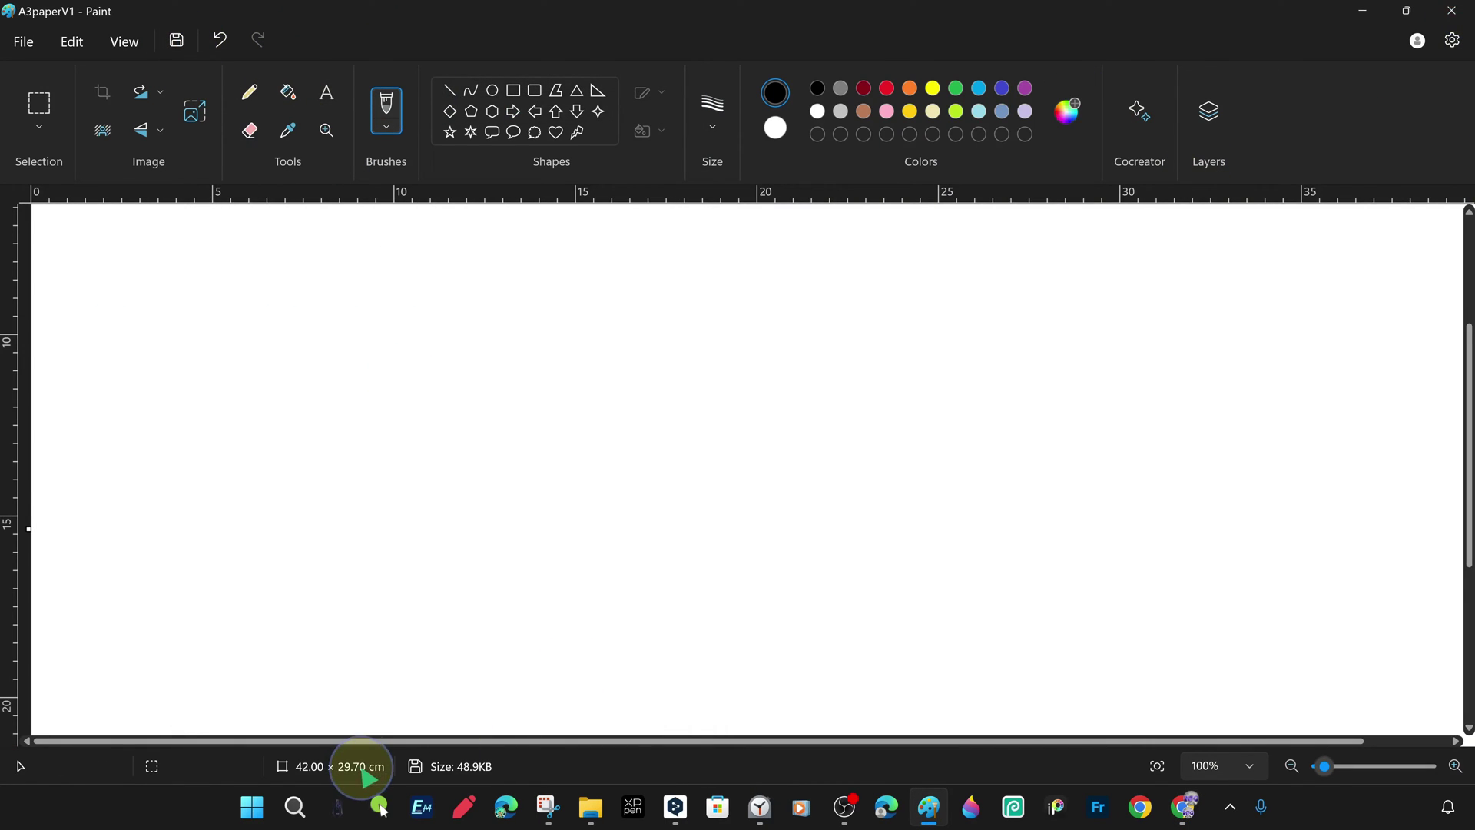
{"action": "left_click", "coordinate": [1451, 11]}
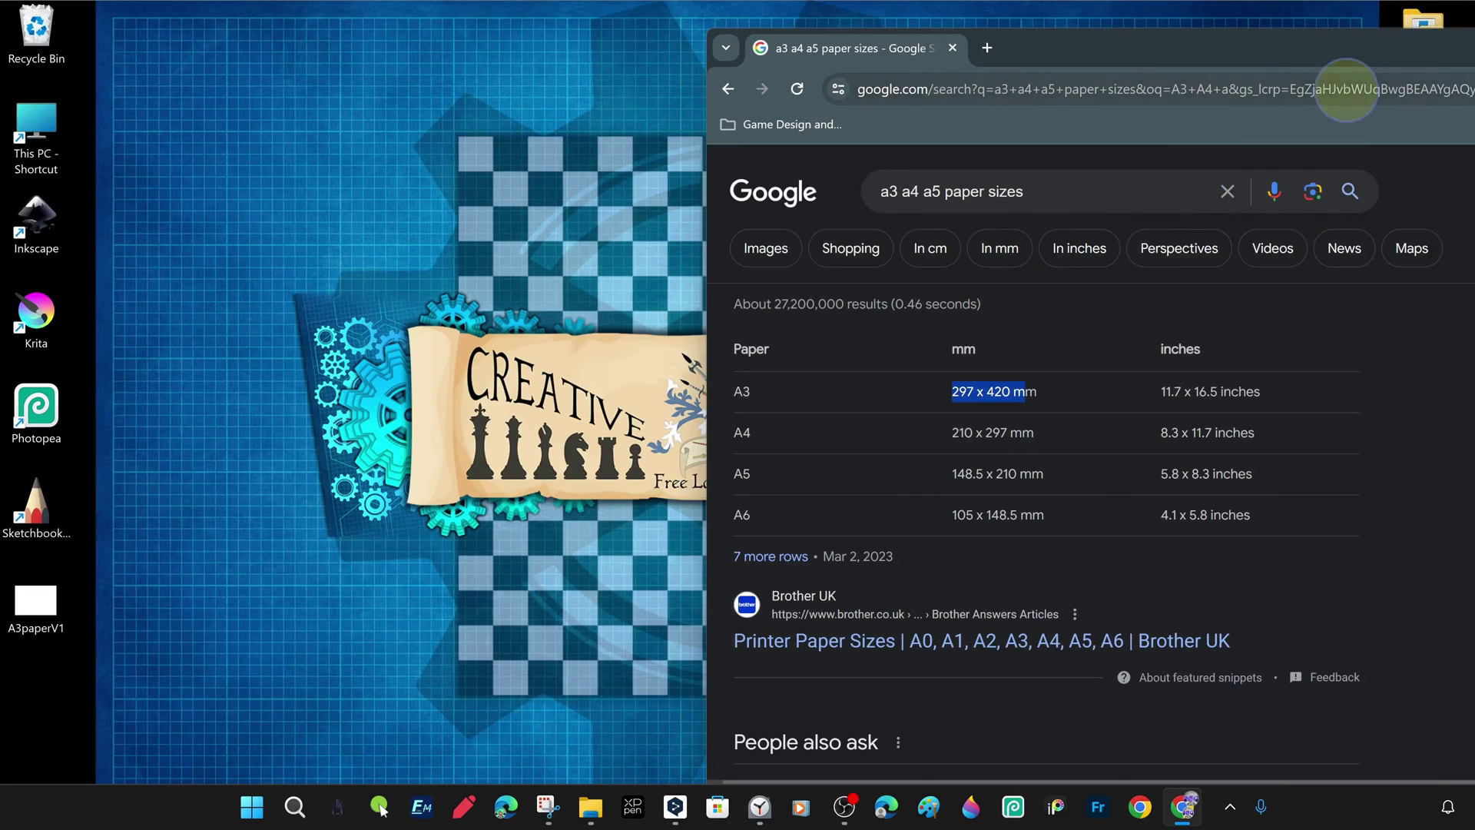
Reposition the browser window and examine the A4 paper dimensions in millimetres.
{"action": "left_click_drag", "start_coordinate": [1281, 51], "coordinate": [1074, 42]}
{"action": "left_click_drag", "start_coordinate": [742, 423], "coordinate": [824, 422]}
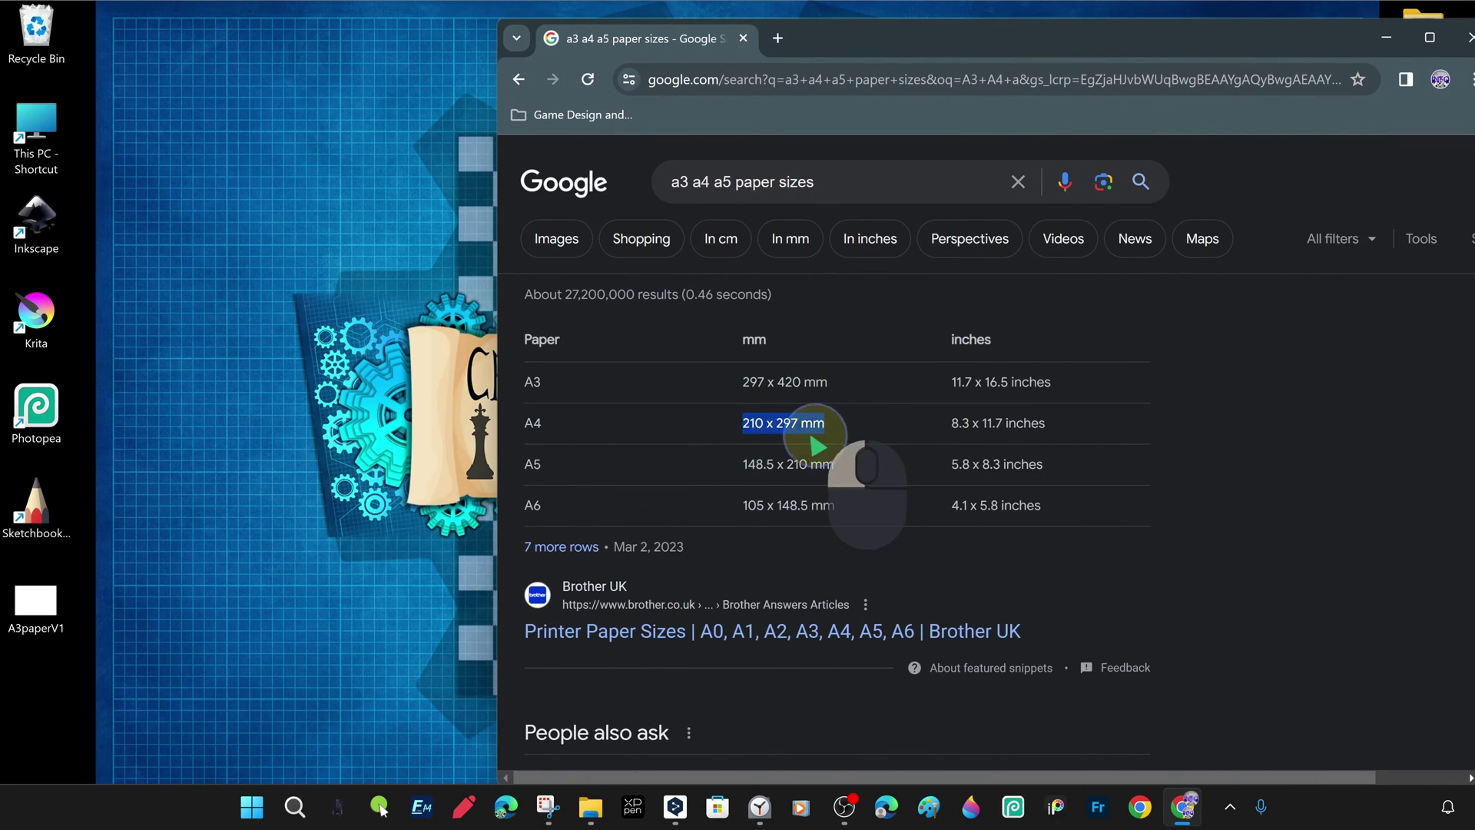
Highlight the A4 dimensions in inches and millimetres, minimize the browser, and open Paint with its layers shown.
{"action": "left_click_drag", "start_coordinate": [951, 422], "coordinate": [1038, 422]}
{"action": "left_click_drag", "start_coordinate": [742, 423], "coordinate": [845, 440]}
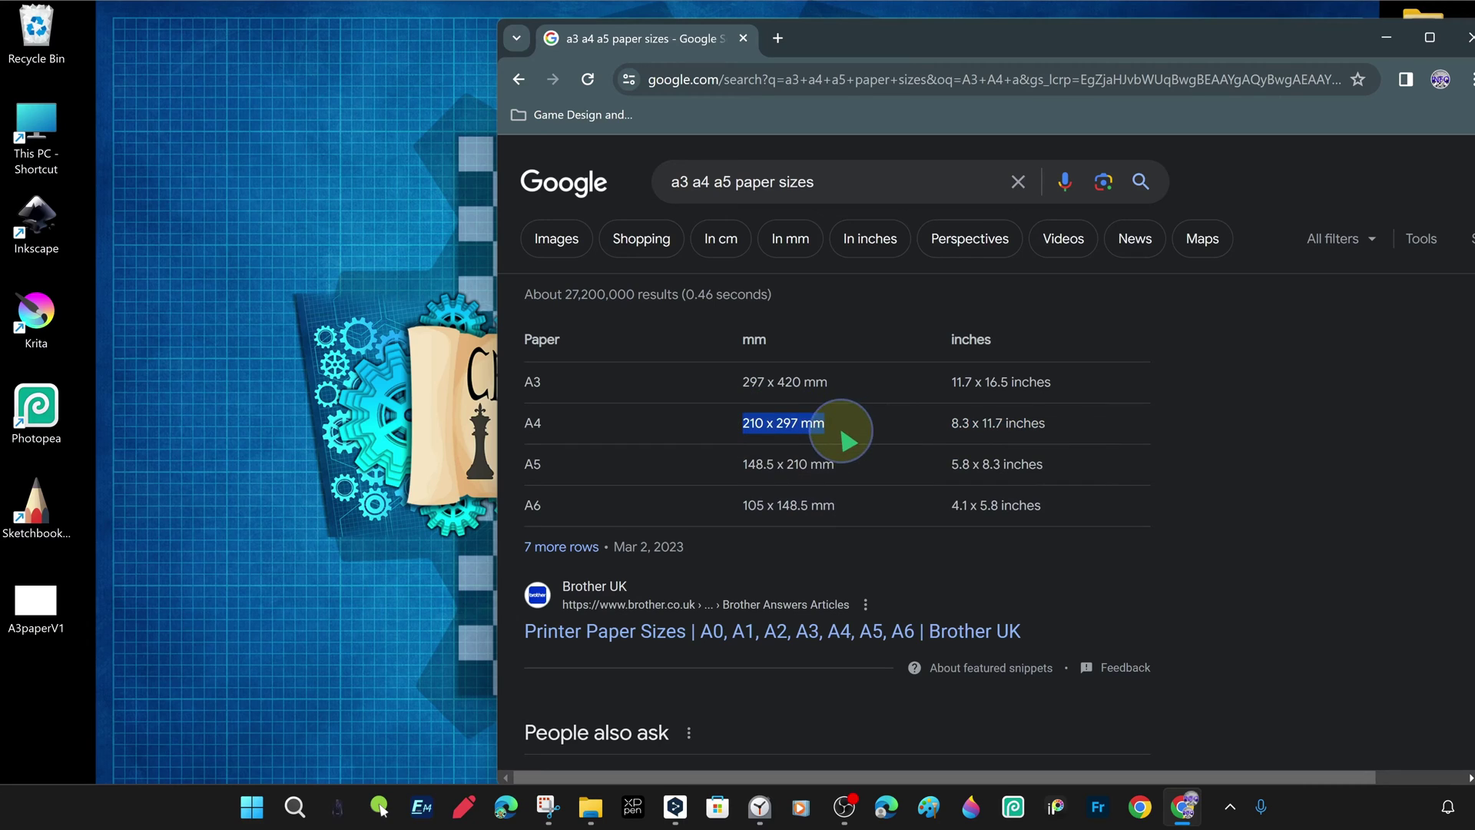
{"action": "left_click", "coordinate": [1388, 37]}
{"action": "left_click", "coordinate": [929, 807]}
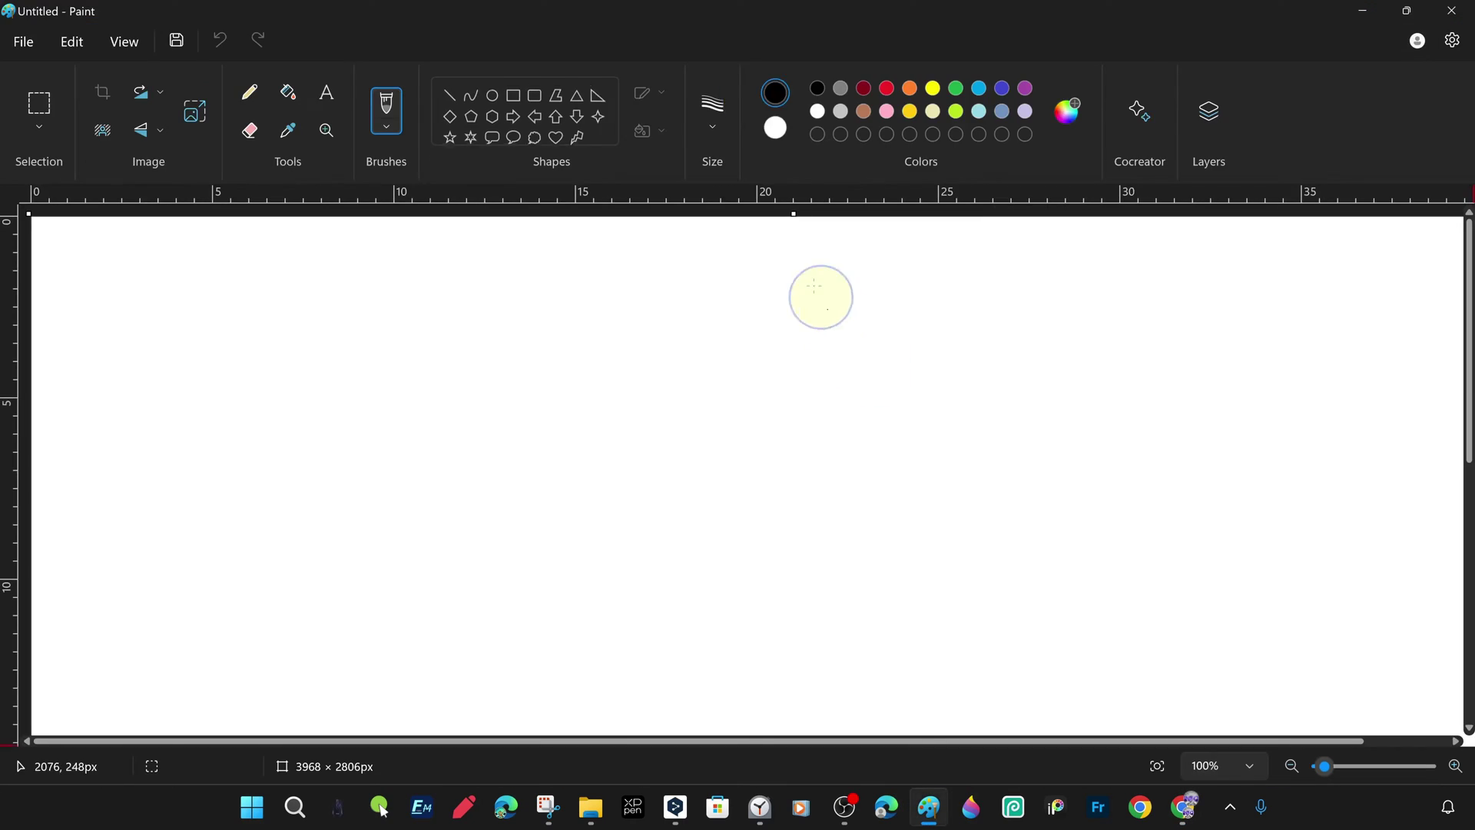
{"action": "left_click", "coordinate": [1210, 117]}
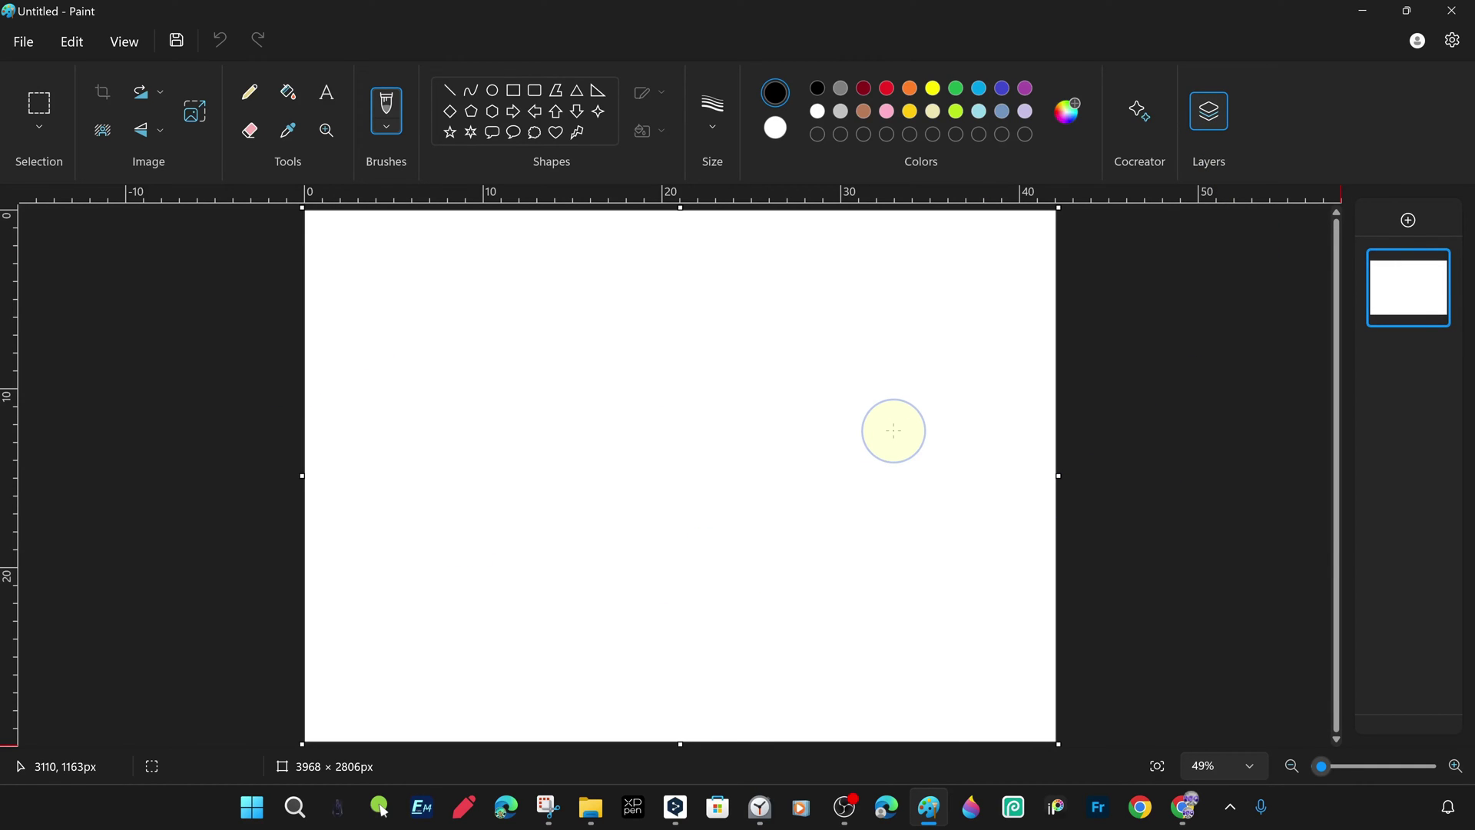
Open the image properties in centimeters and arrange the dialog beside the browser's paper size table.
{"action": "left_click", "coordinate": [28, 42]}
{"action": "left_click", "coordinate": [115, 363]}
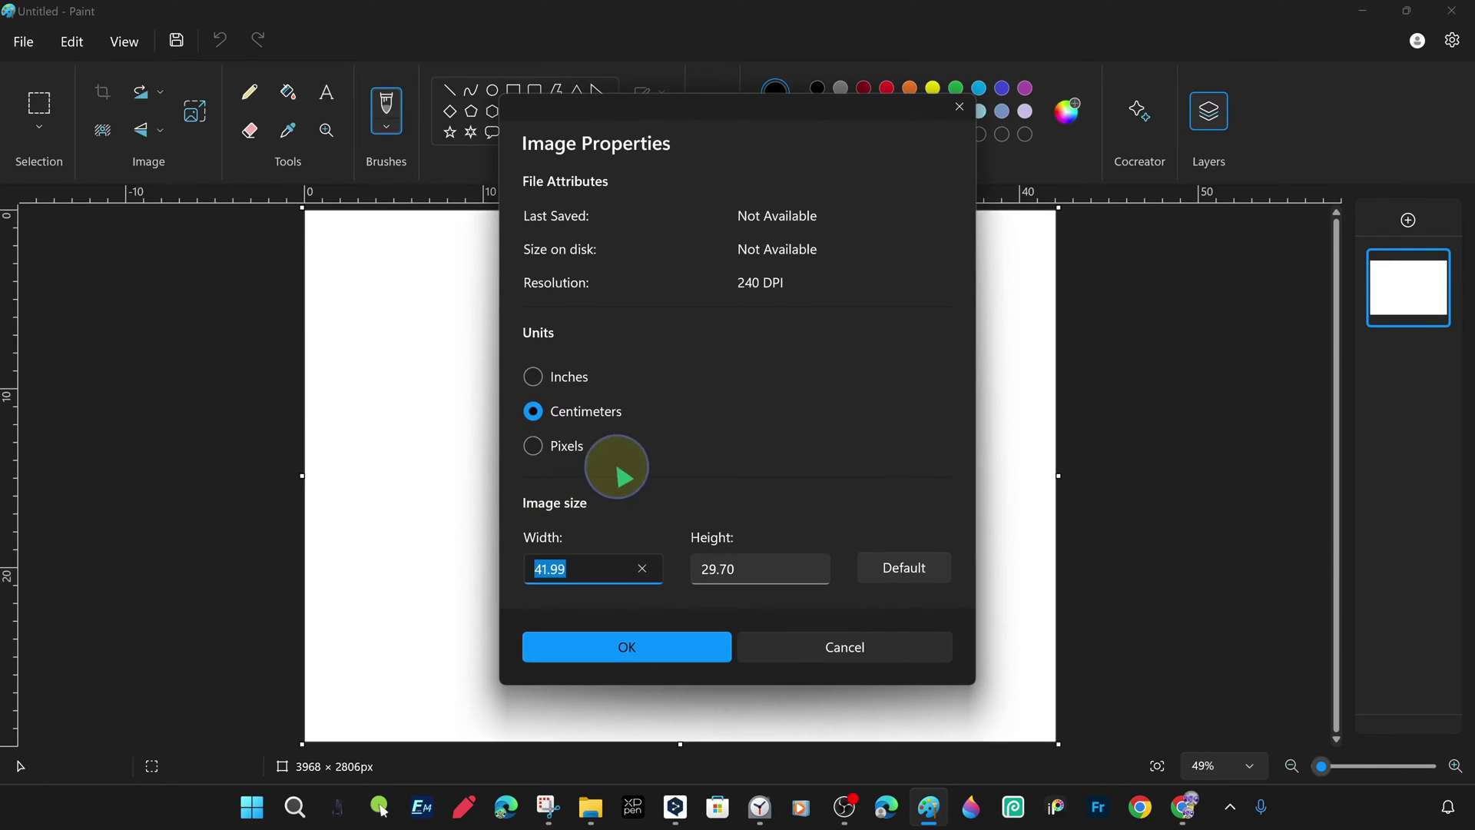
{"action": "left_click", "coordinate": [580, 418]}
{"action": "left_click_drag", "start_coordinate": [728, 115], "coordinate": [412, 87]}
{"action": "left_click", "coordinate": [1182, 806]}
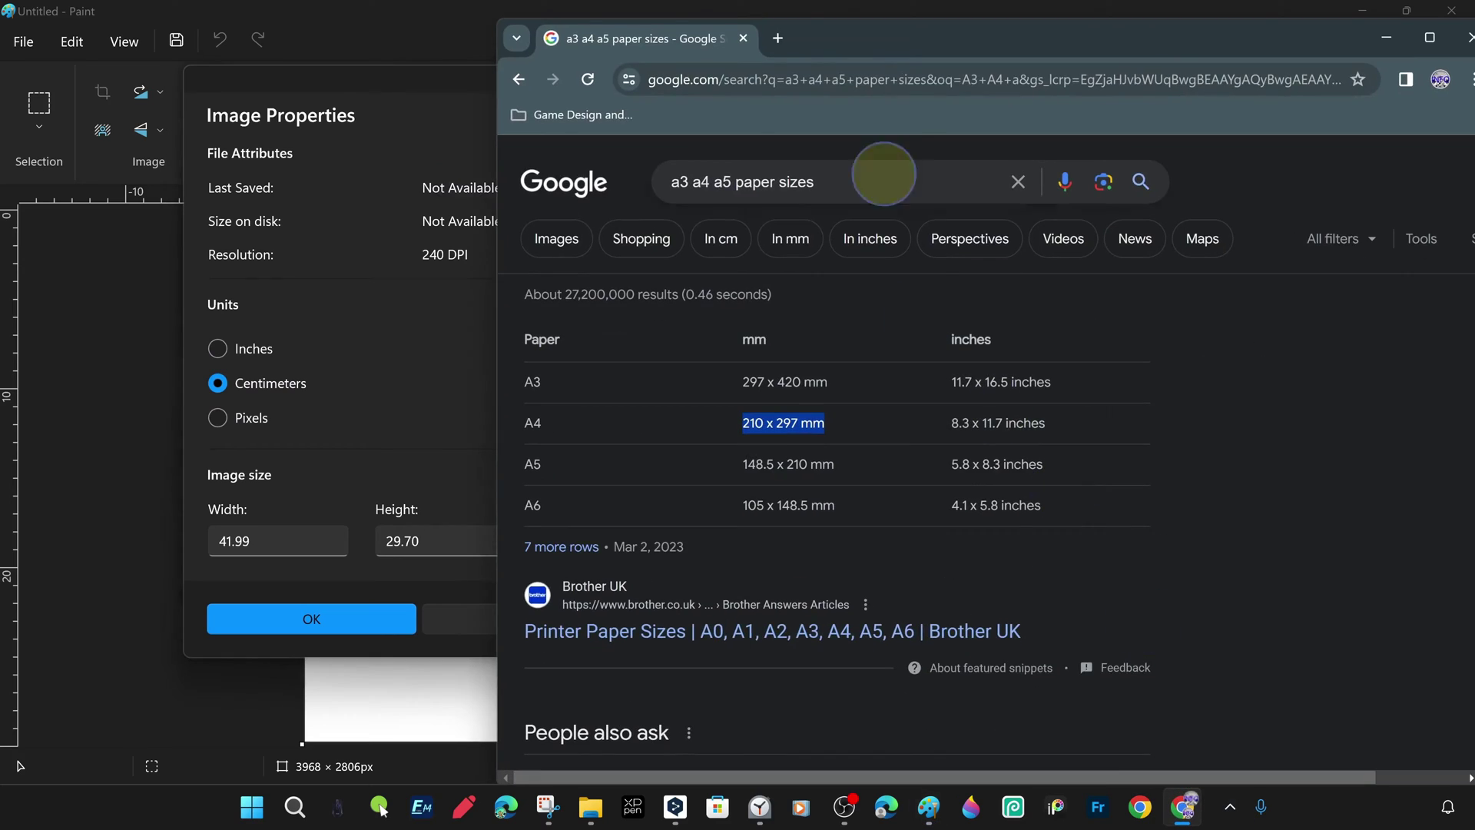
{"action": "left_click_drag", "start_coordinate": [855, 44], "coordinate": [1001, 50]}
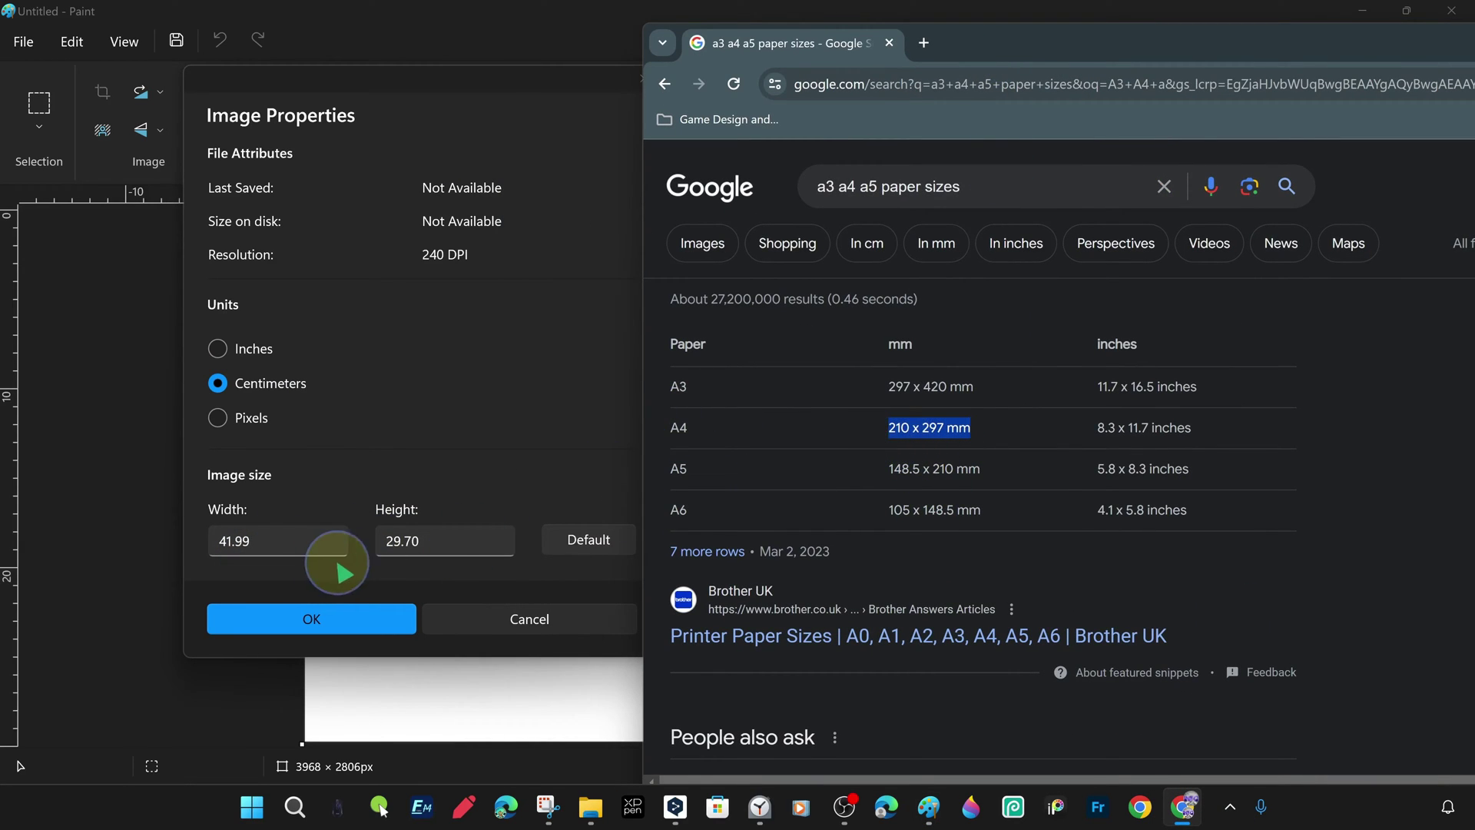
Set the canvas width to 21 cm, check the 29.70 cm height against the A4 size, and apply the image properties.
{"action": "left_click", "coordinate": [292, 540]}
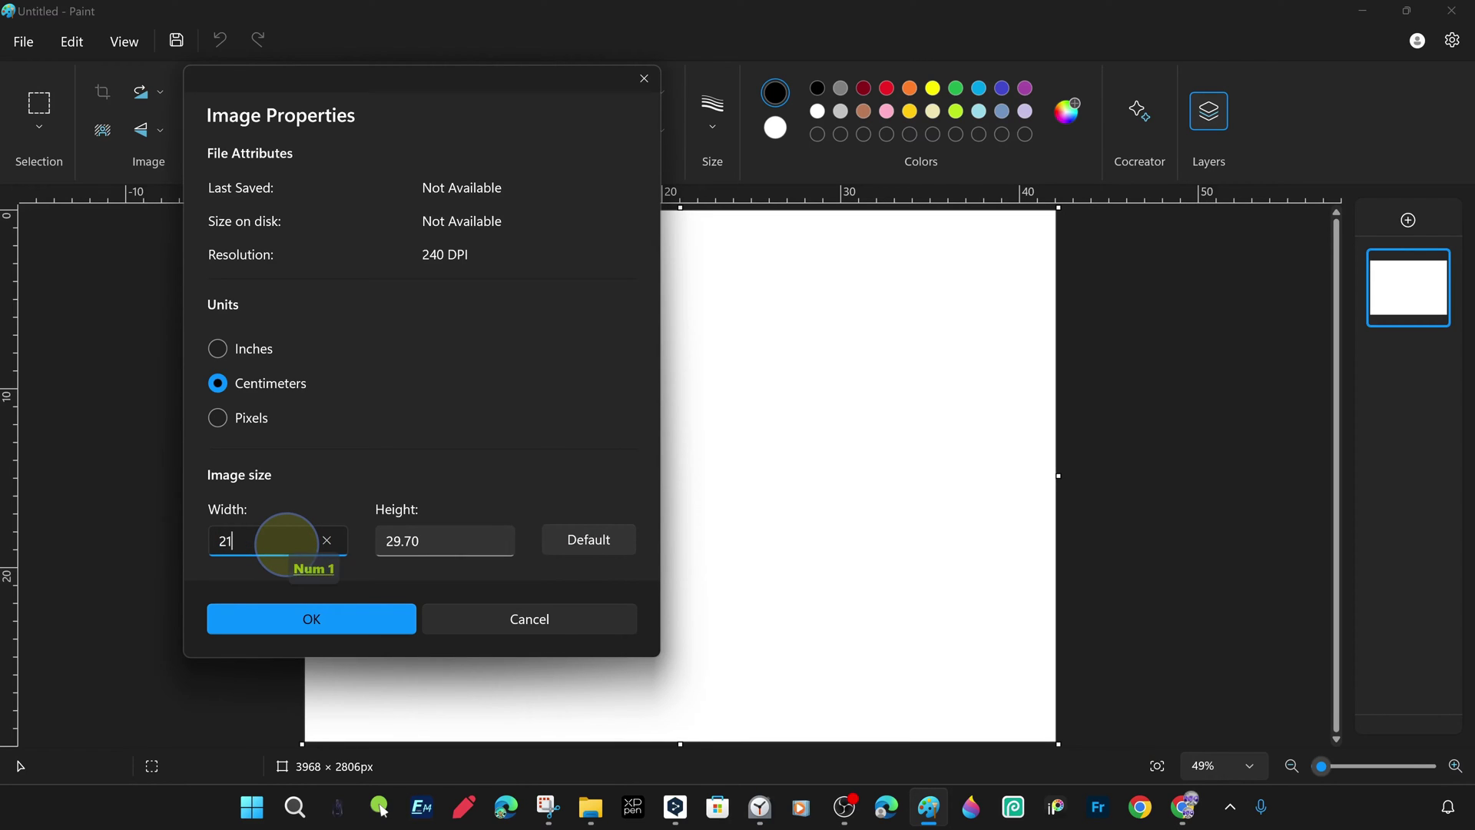
{"action": "left_click", "coordinate": [455, 544]}
{"action": "left_click", "coordinate": [1180, 799]}
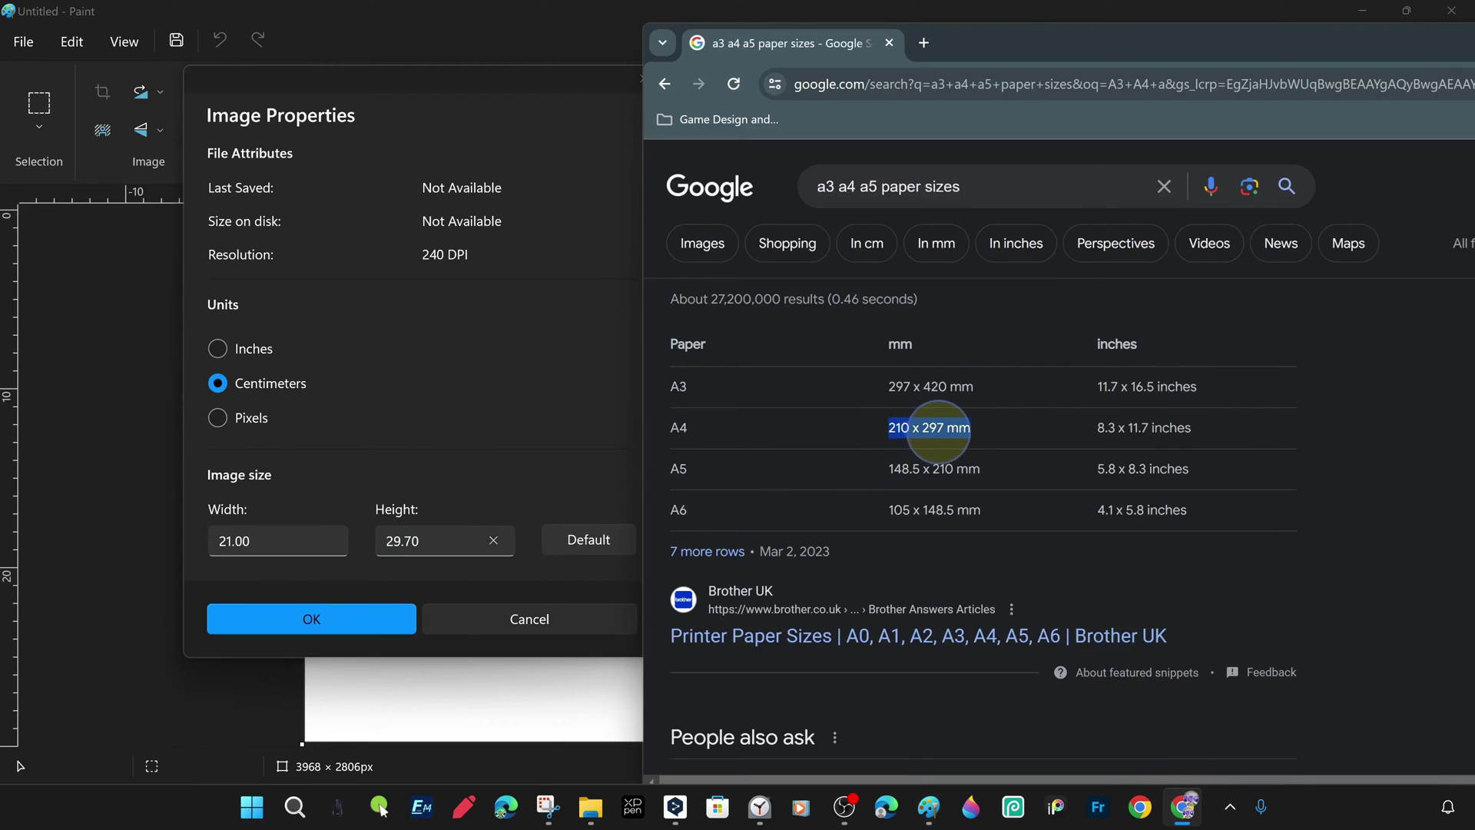
{"action": "left_click", "coordinate": [449, 539]}
{"action": "left_click", "coordinate": [363, 613]}
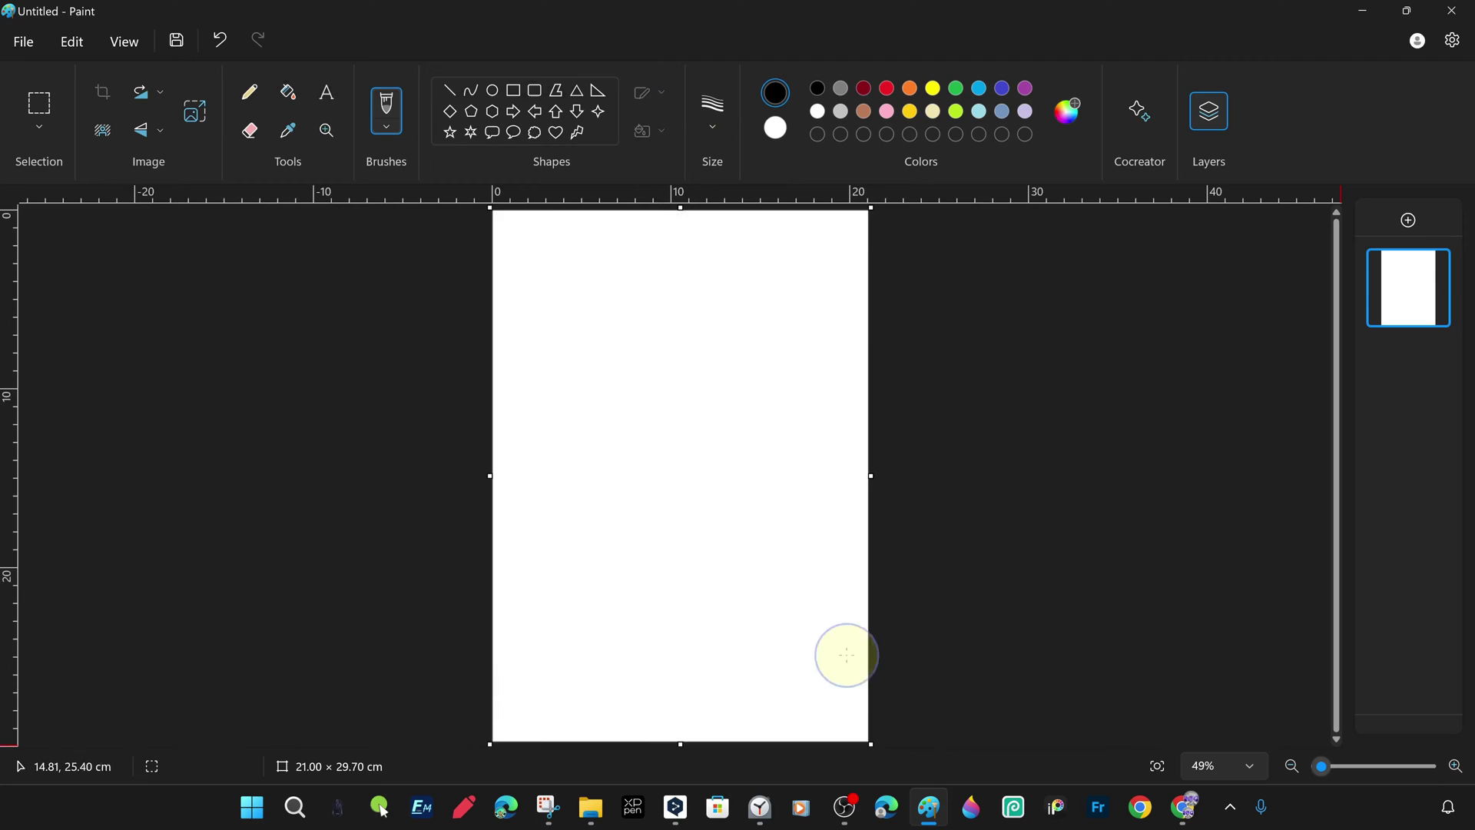
Save the A4 canvas on the Desktop as the PNG file A4paperV2 and close Paint.
{"action": "left_click", "coordinate": [46, 37]}
{"action": "left_click", "coordinate": [111, 232]}
{"action": "left_click", "coordinate": [290, 233]}
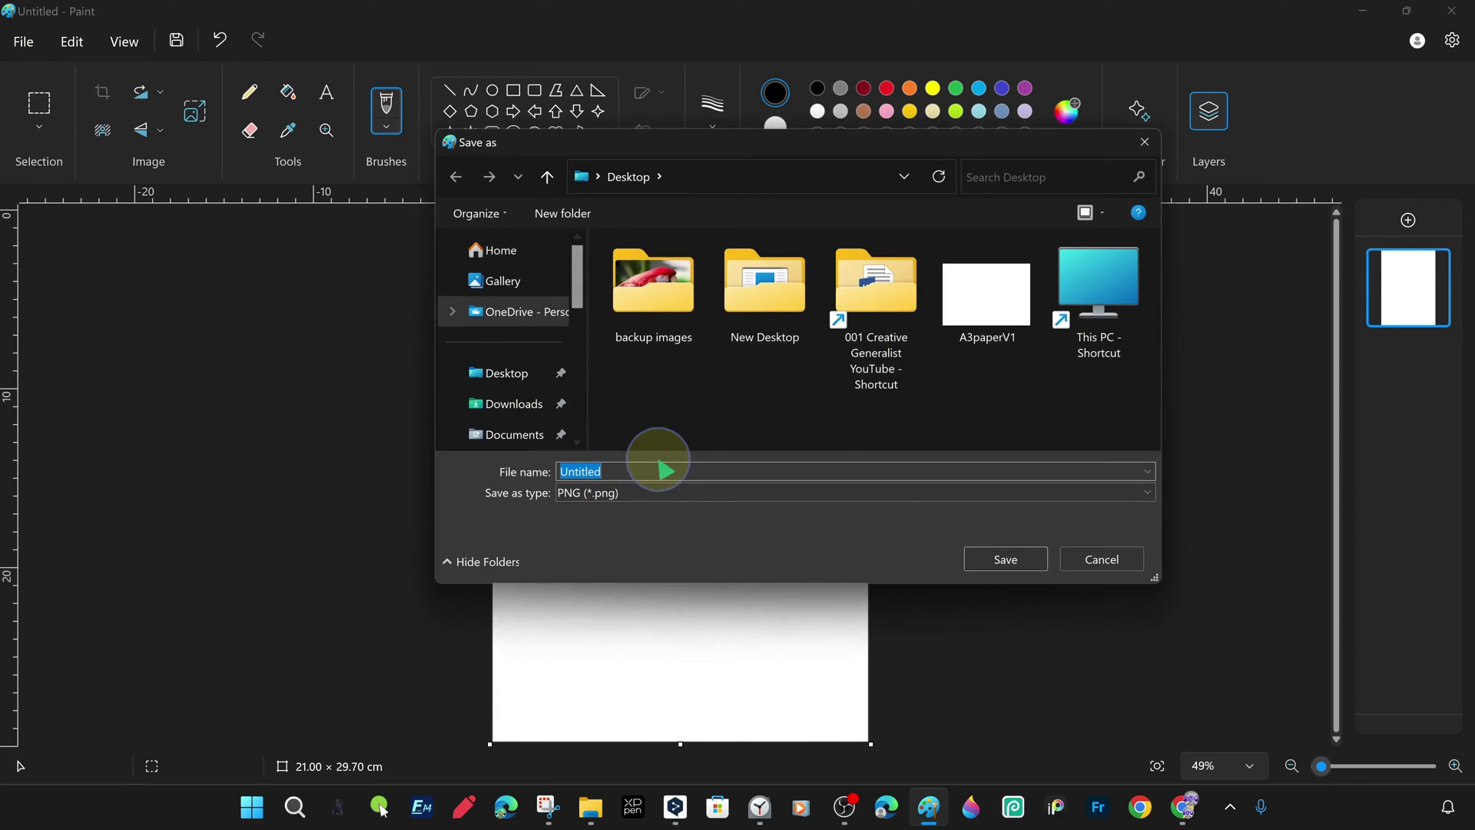
{"action": "type", "text": "A3paperV1"}
{"action": "left_click", "coordinate": [573, 471]}
{"action": "key", "text": "BackSpace"}
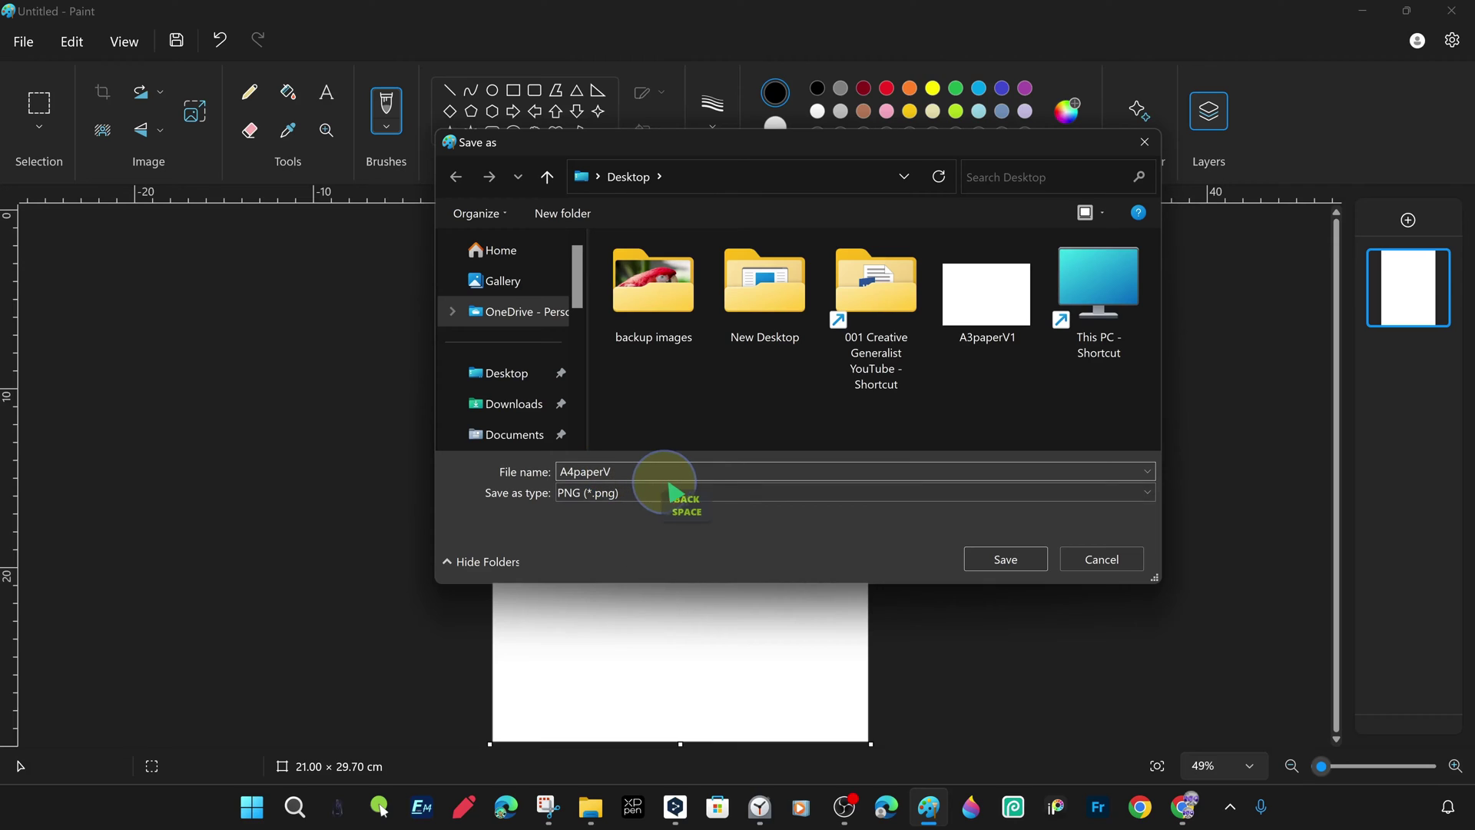
{"action": "type", "text": "2"}
{"action": "left_click", "coordinate": [999, 561]}
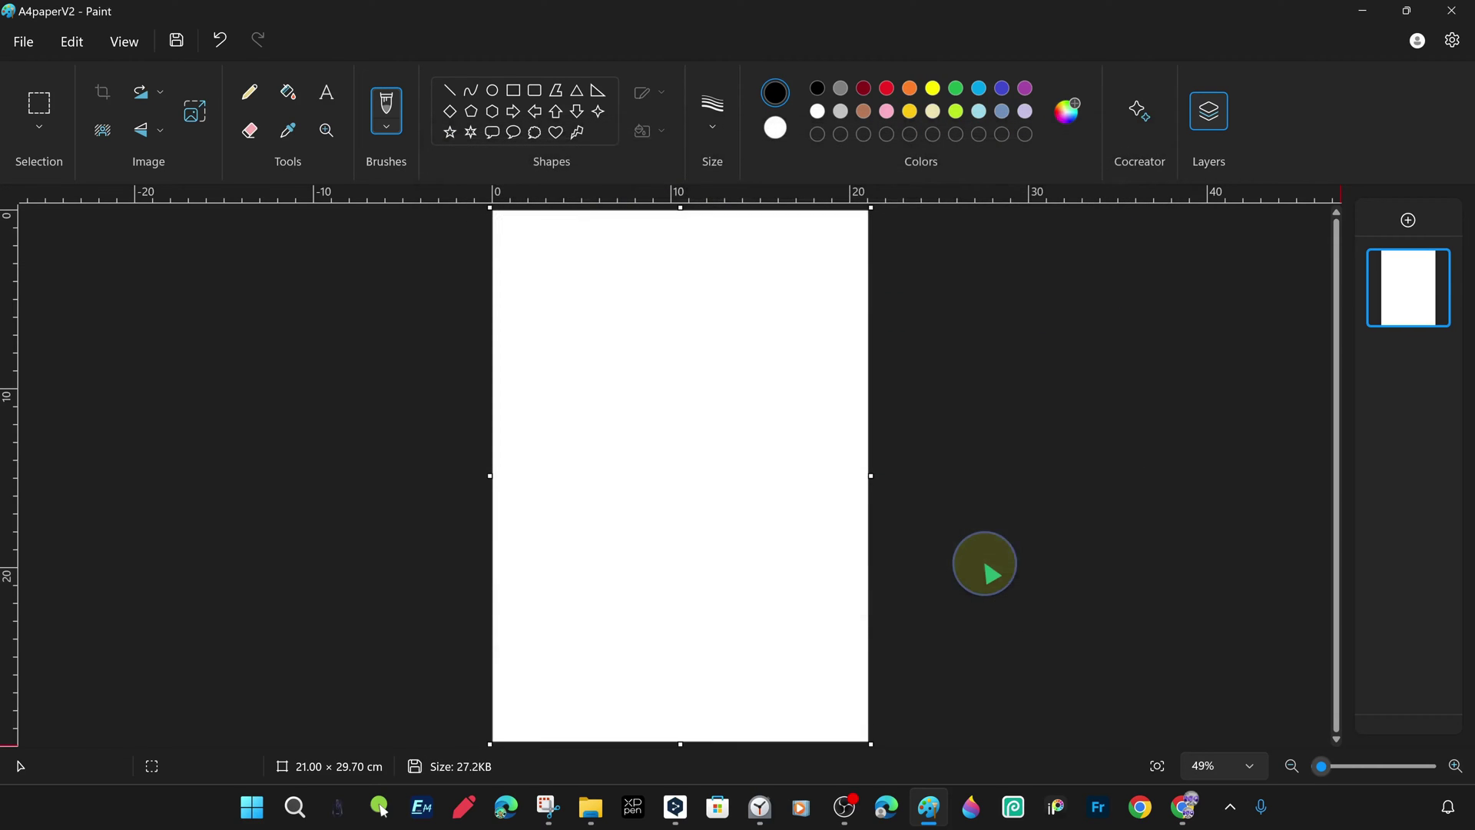
{"action": "left_click", "coordinate": [1451, 10]}
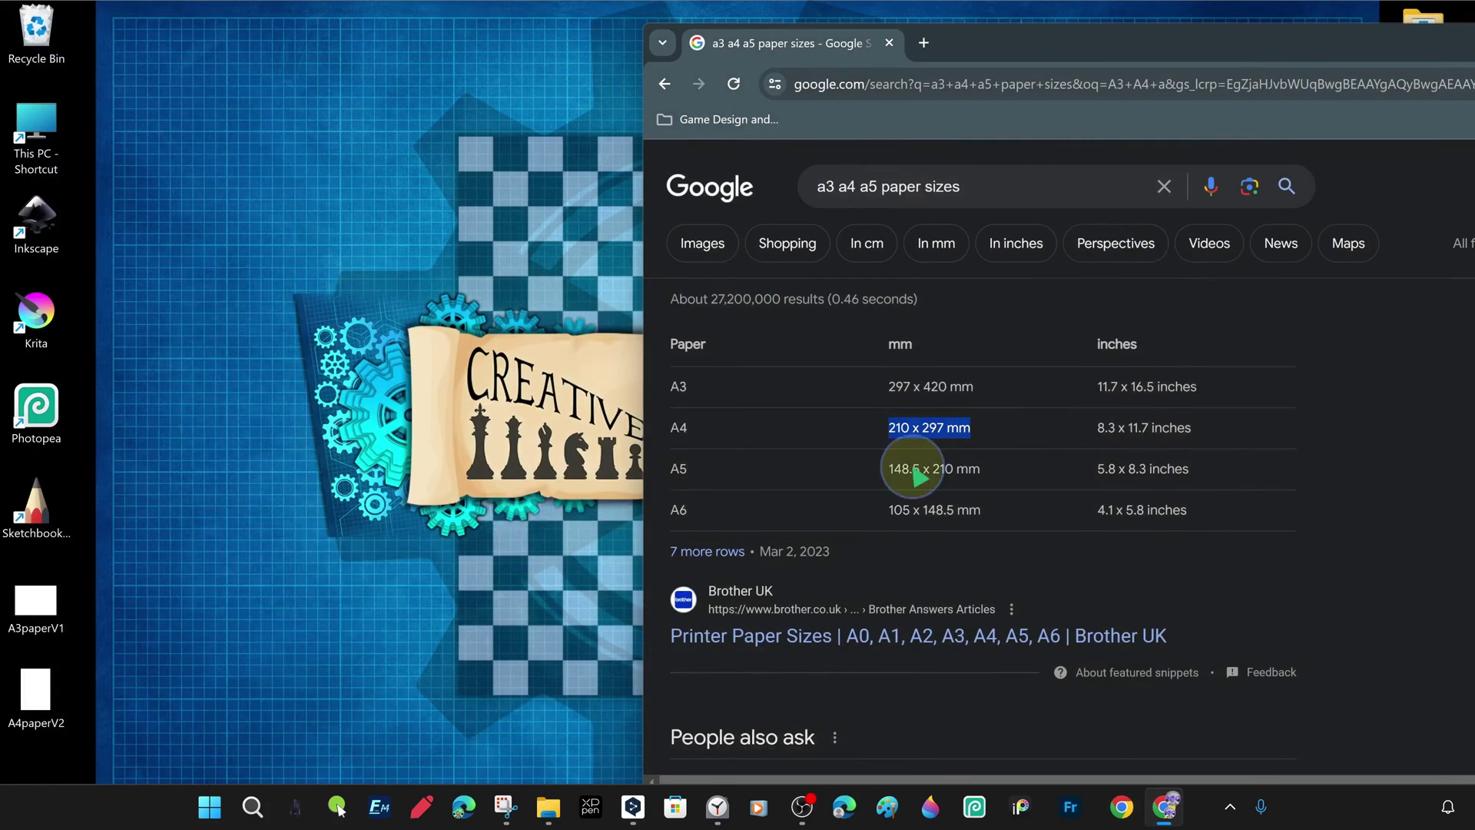
Highlight the A5 millimetre size in the browser and resize a new Paint canvas to 21.00 × 14.85 cm.
{"action": "left_click_drag", "start_coordinate": [889, 469], "coordinate": [953, 469]}
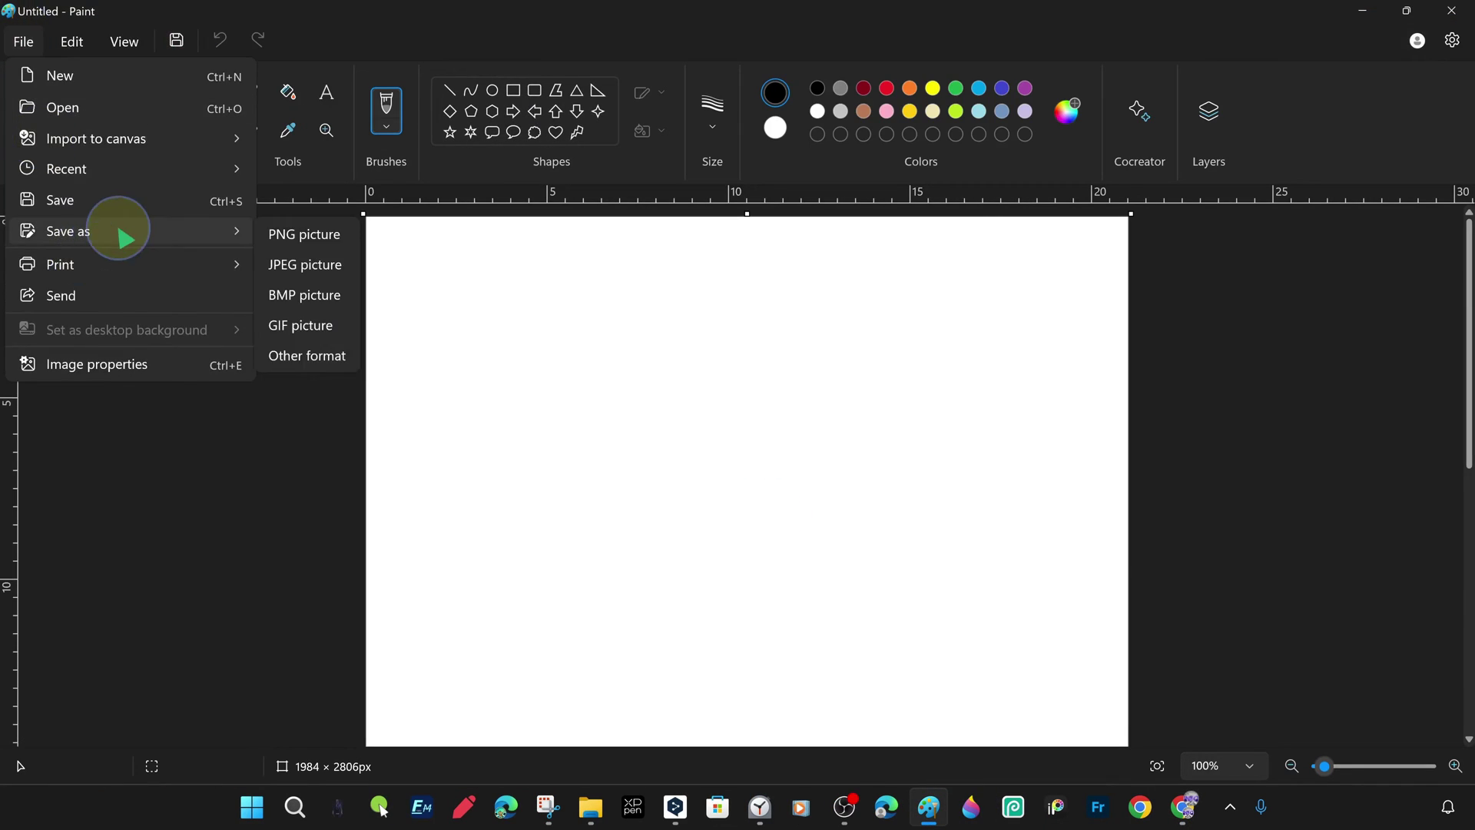
{"action": "left_click", "coordinate": [99, 362]}
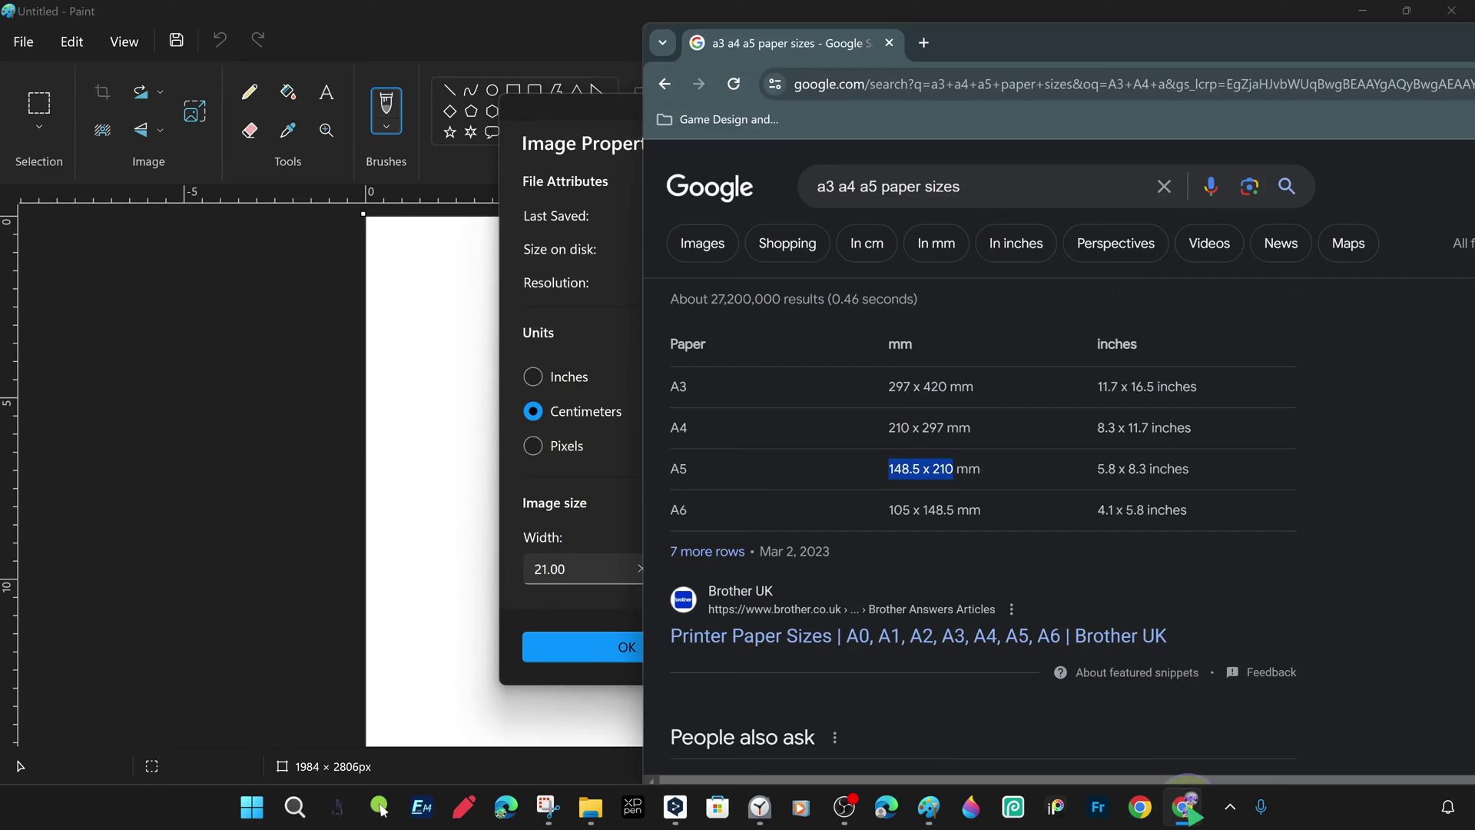
{"action": "double_click", "coordinate": [407, 569]}
{"action": "type", "text": "85"}
{"action": "key", "text": "Return"}
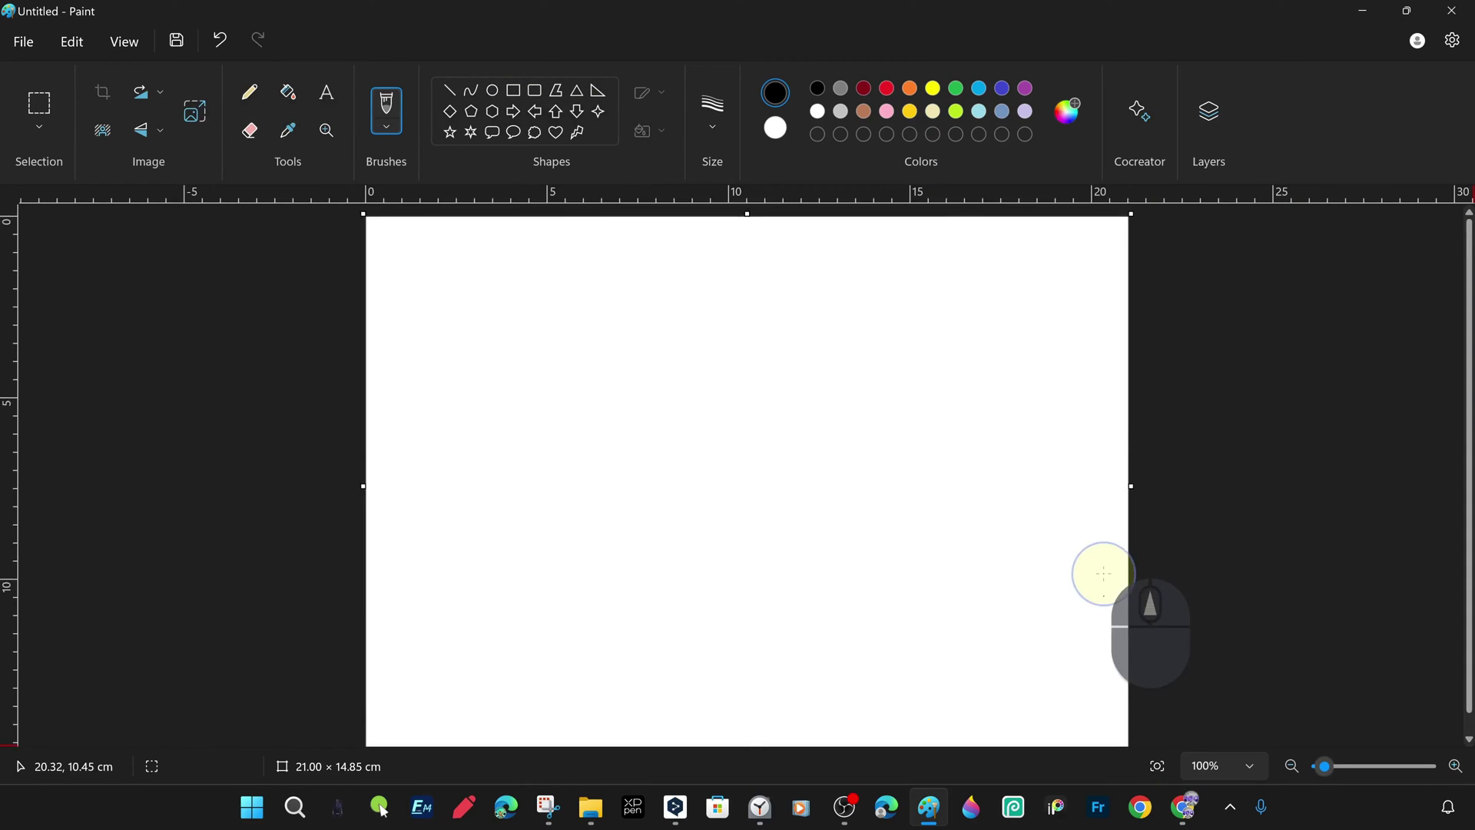
{"action": "scroll", "coordinate": [1104, 574], "scroll_direction": "down", "scroll_amount": 1}
{"action": "left_click", "coordinate": [1185, 808]}
Save the A5 canvas on the Desktop as the PNG file A5paperV3 and close Paint.
{"action": "left_click", "coordinate": [23, 43]}
{"action": "left_click", "coordinate": [99, 236]}
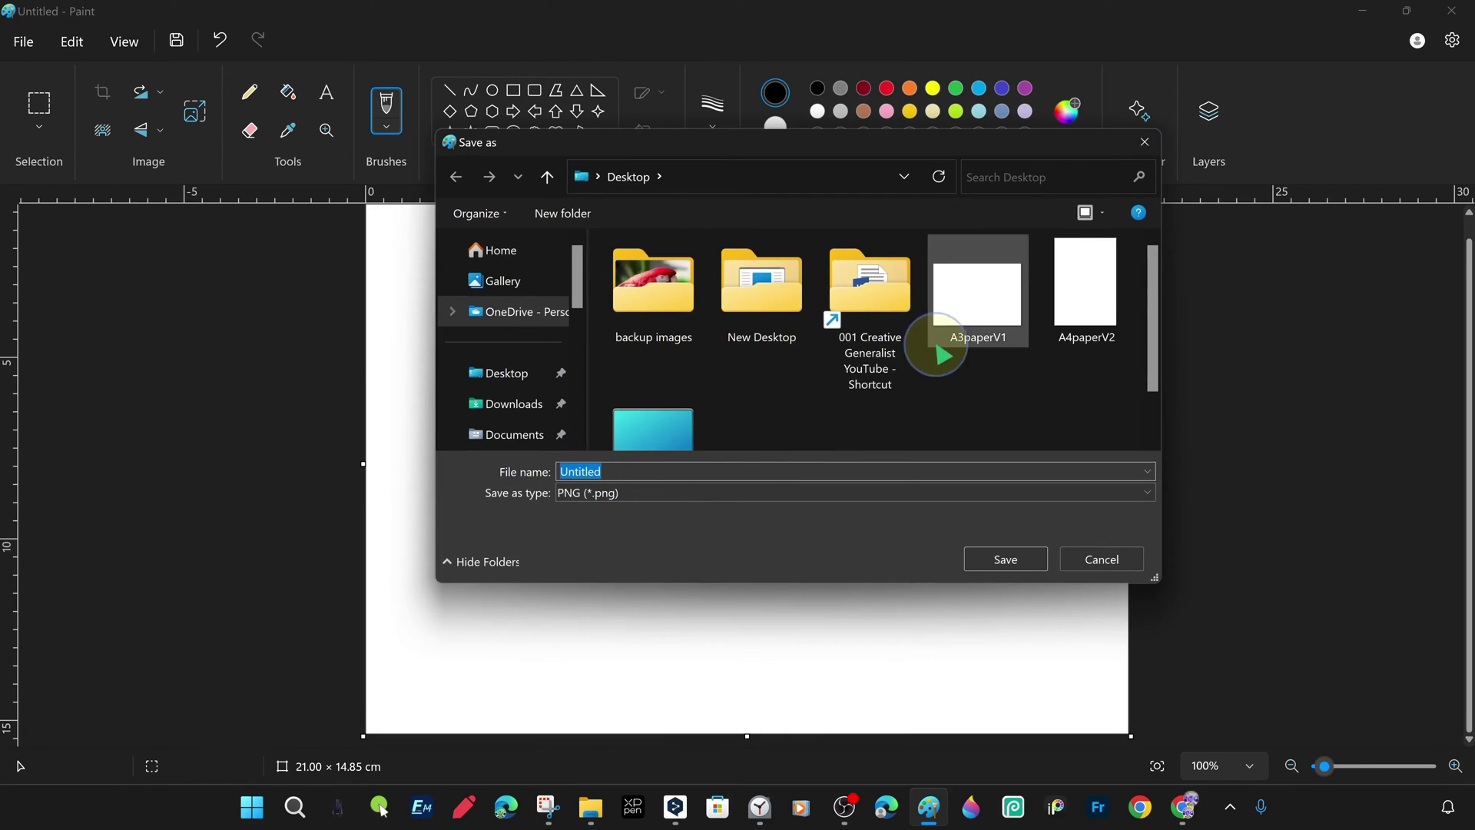
{"action": "left_click", "coordinate": [1083, 292]}
{"action": "left_click", "coordinate": [691, 472]}
{"action": "type", "text": "A5paperV3"}
{"action": "left_click", "coordinate": [1004, 559]}
{"action": "left_click", "coordinate": [1452, 11]}
Move the A5paperV3 file beside A3paperV1 on the desktop and minimize the browser.
{"action": "left_click_drag", "start_coordinate": [115, 35], "coordinate": [181, 607]}
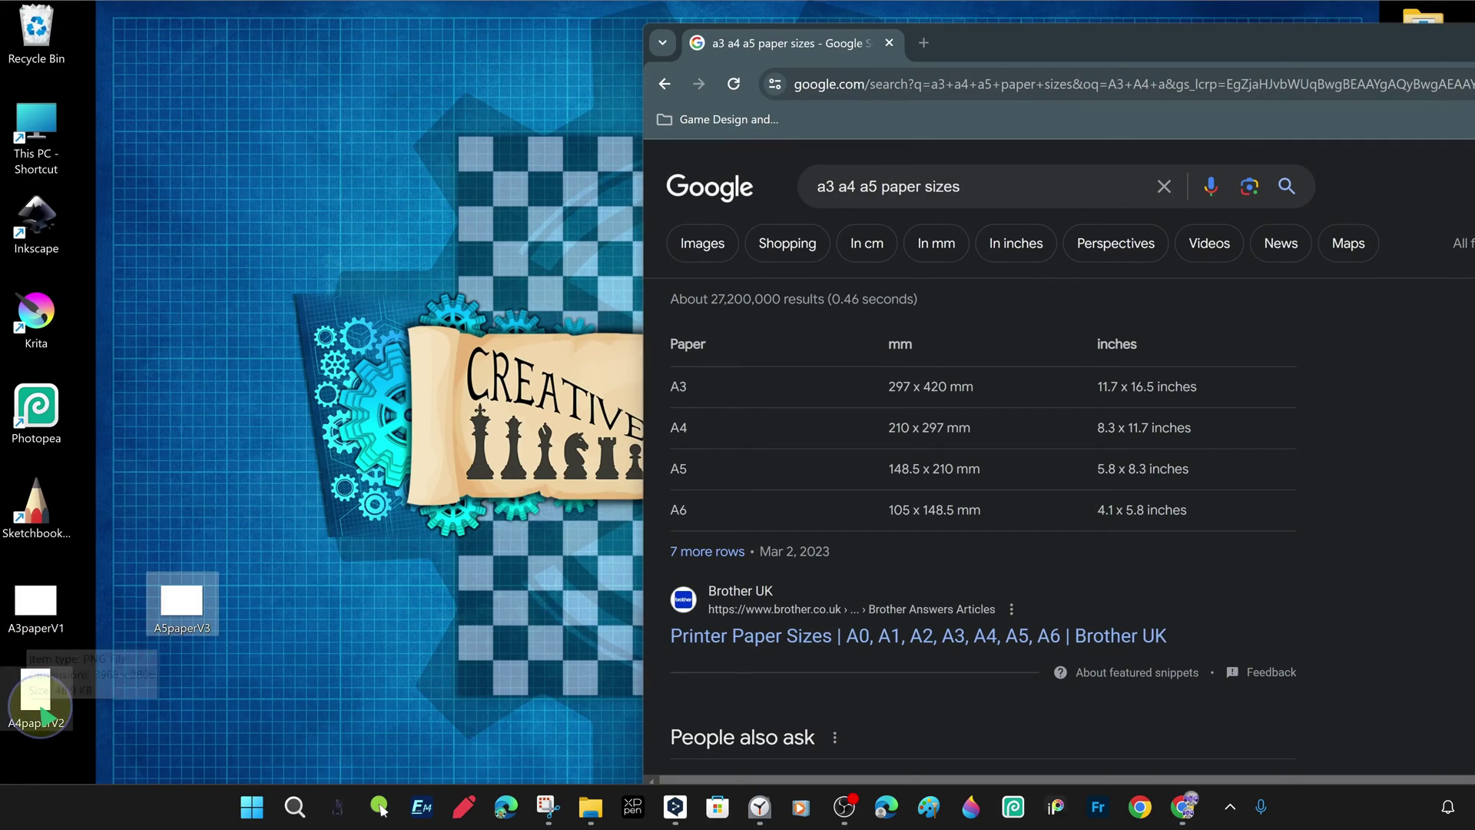
{"action": "left_click_drag", "start_coordinate": [1235, 47], "coordinate": [1104, 48]}
{"action": "left_click", "coordinate": [1371, 43]}
Open Paint and resize the blank canvas to a 10 × 10 cm square in the image properties.
{"action": "left_click", "coordinate": [929, 807]}
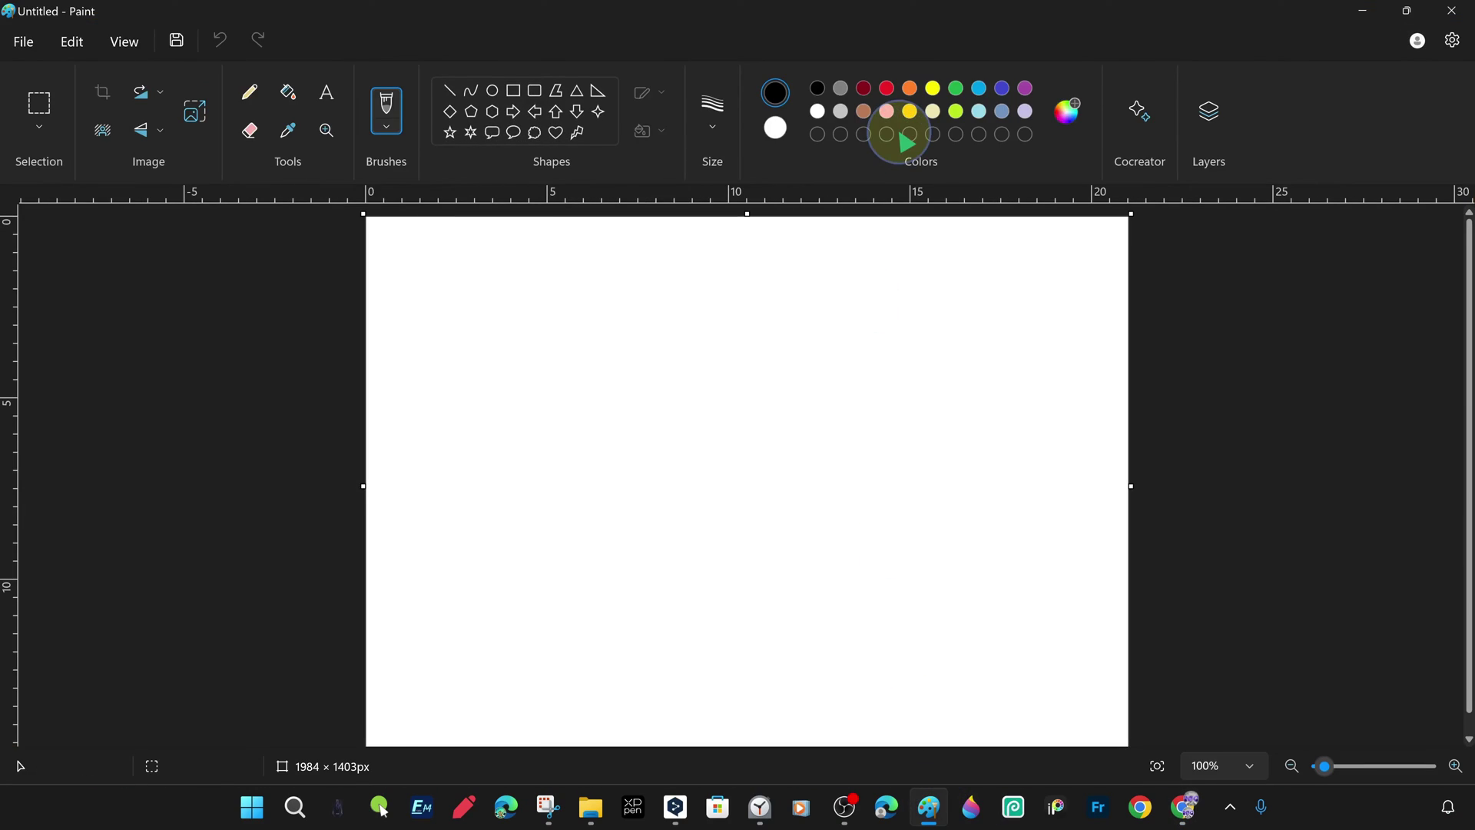
{"action": "left_click", "coordinate": [23, 41]}
{"action": "left_click", "coordinate": [139, 357]}
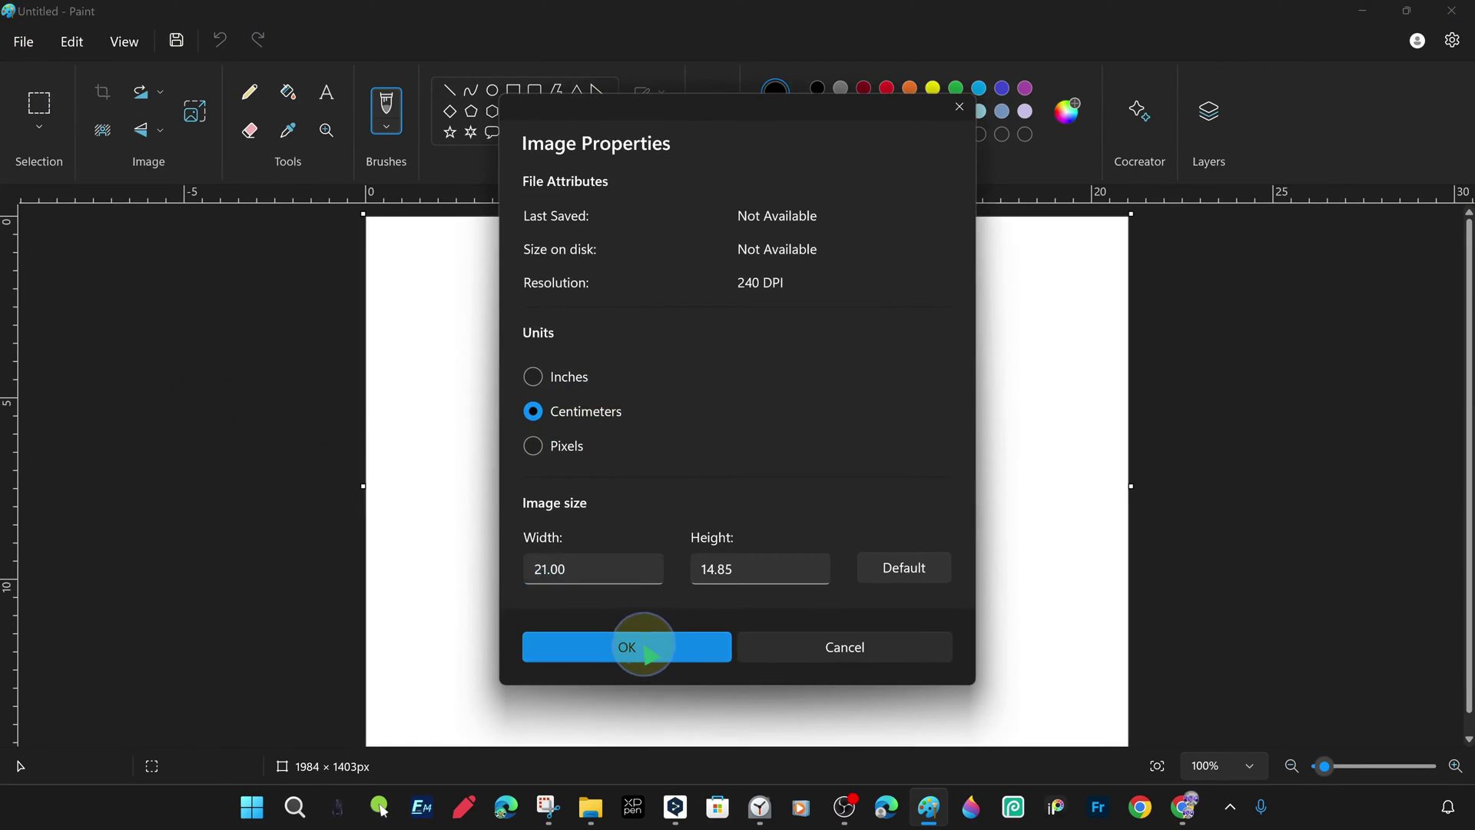
{"action": "double_click", "coordinate": [548, 569]}
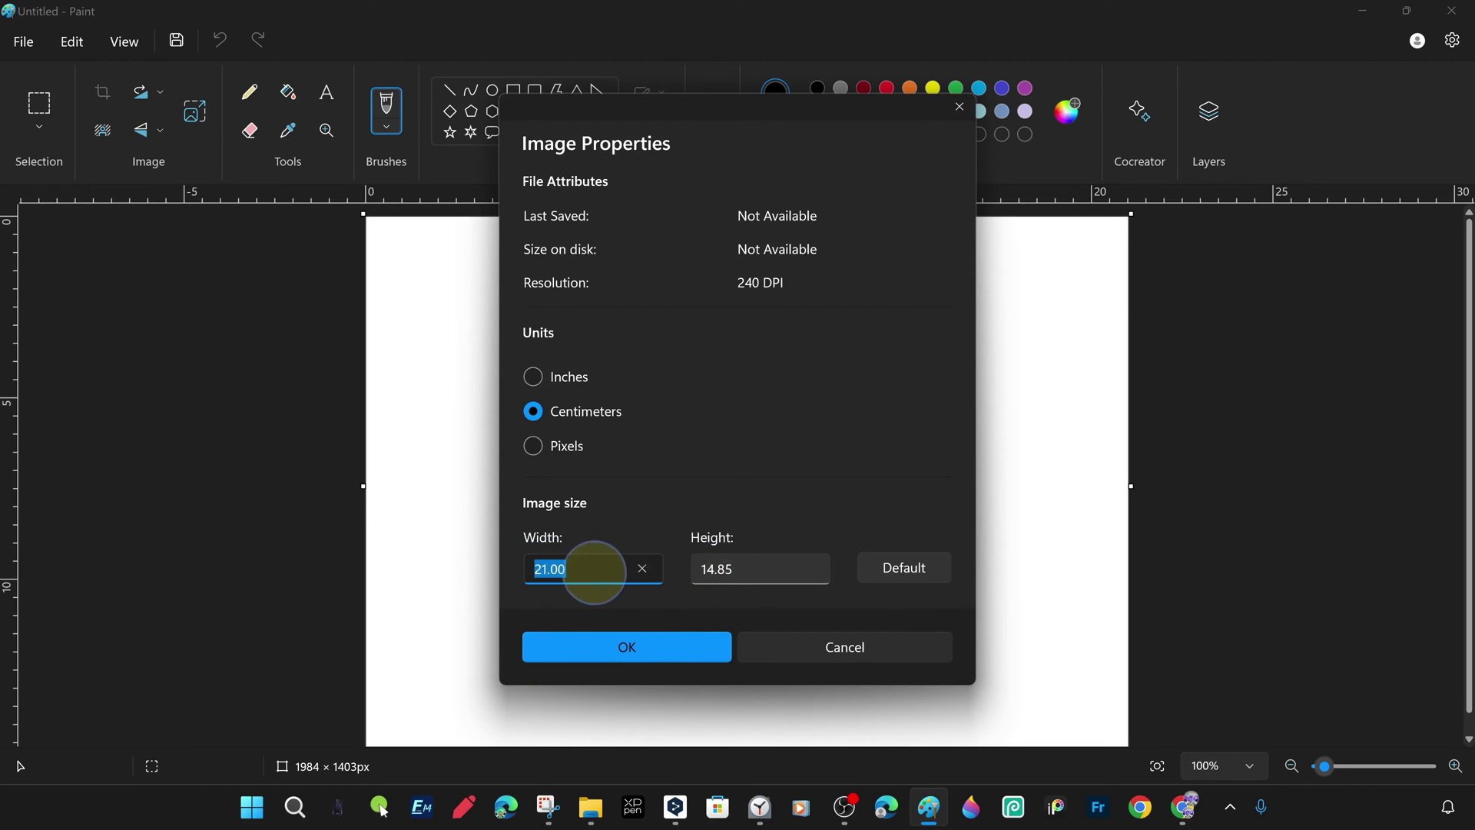
{"action": "type", "text": "10"}
{"action": "double_click", "coordinate": [749, 569]}
{"action": "type", "text": "10"}
{"action": "left_click", "coordinate": [619, 575]}
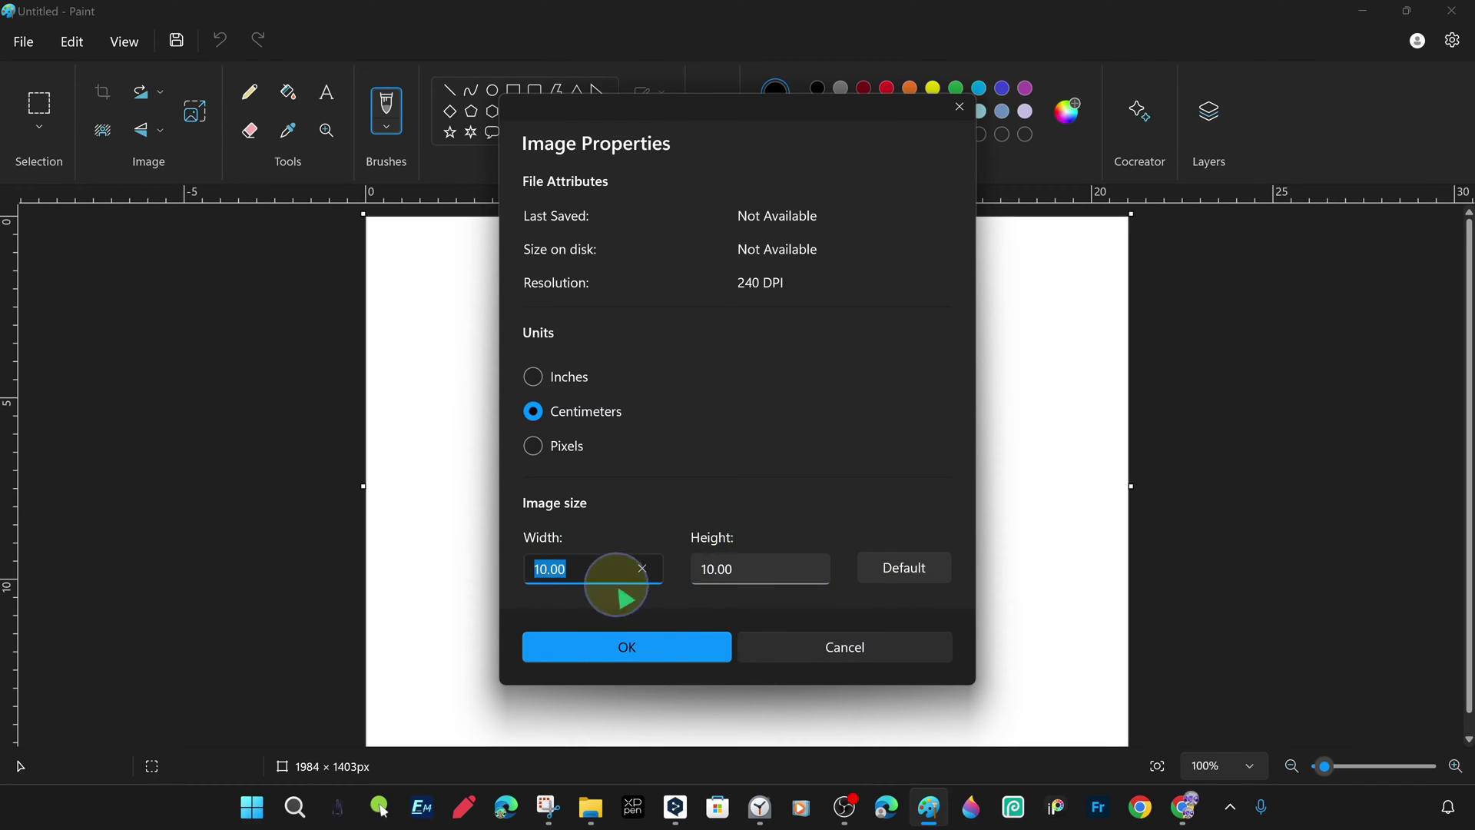
{"action": "left_click", "coordinate": [645, 647]}
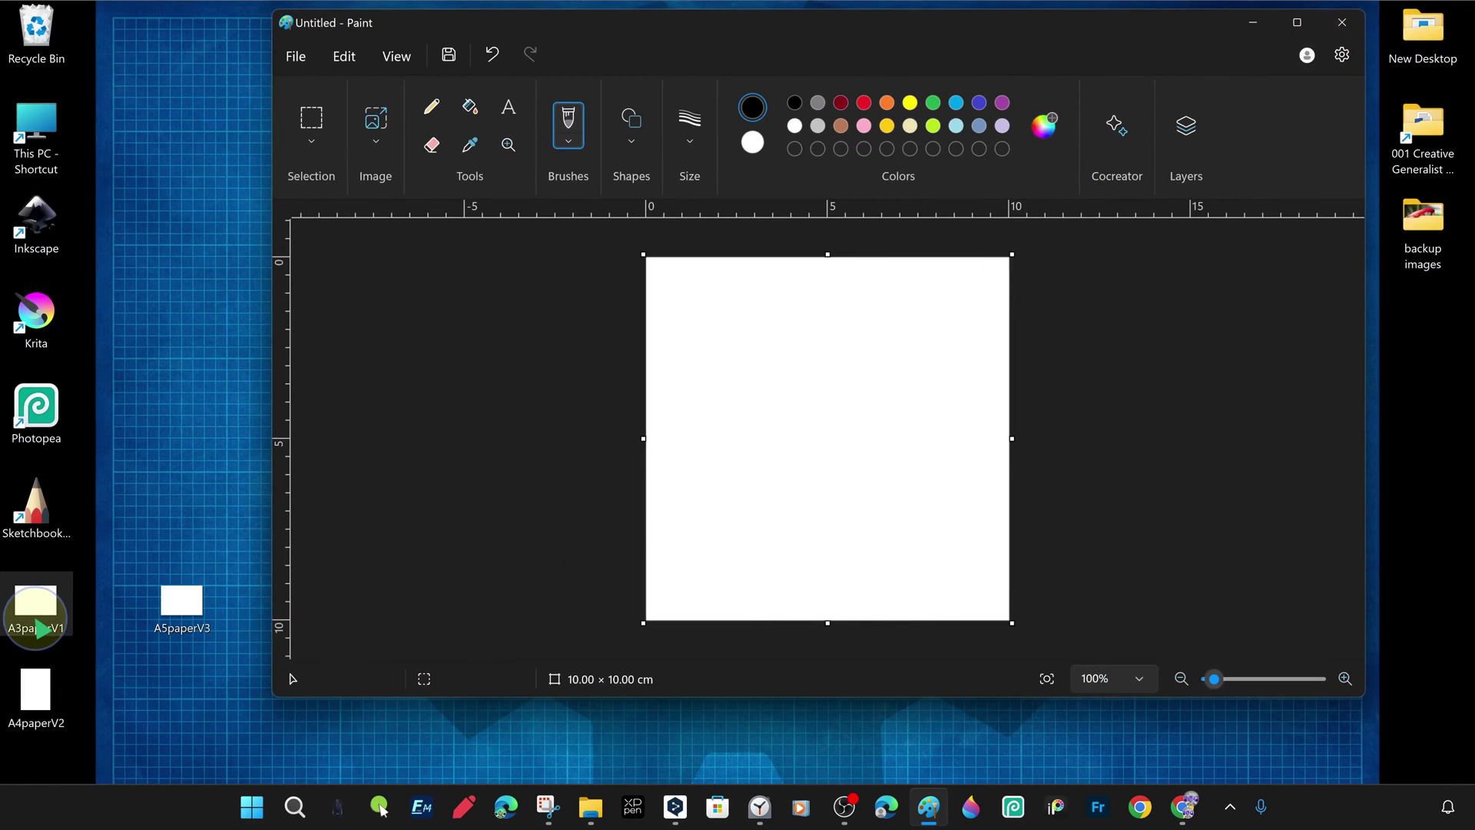
Open the A3paperV1 file from the desktop in Paint and add a new layer above it.
{"action": "left_click_drag", "start_coordinate": [36, 603], "coordinate": [431, 477]}
{"action": "left_click", "coordinate": [823, 430]}
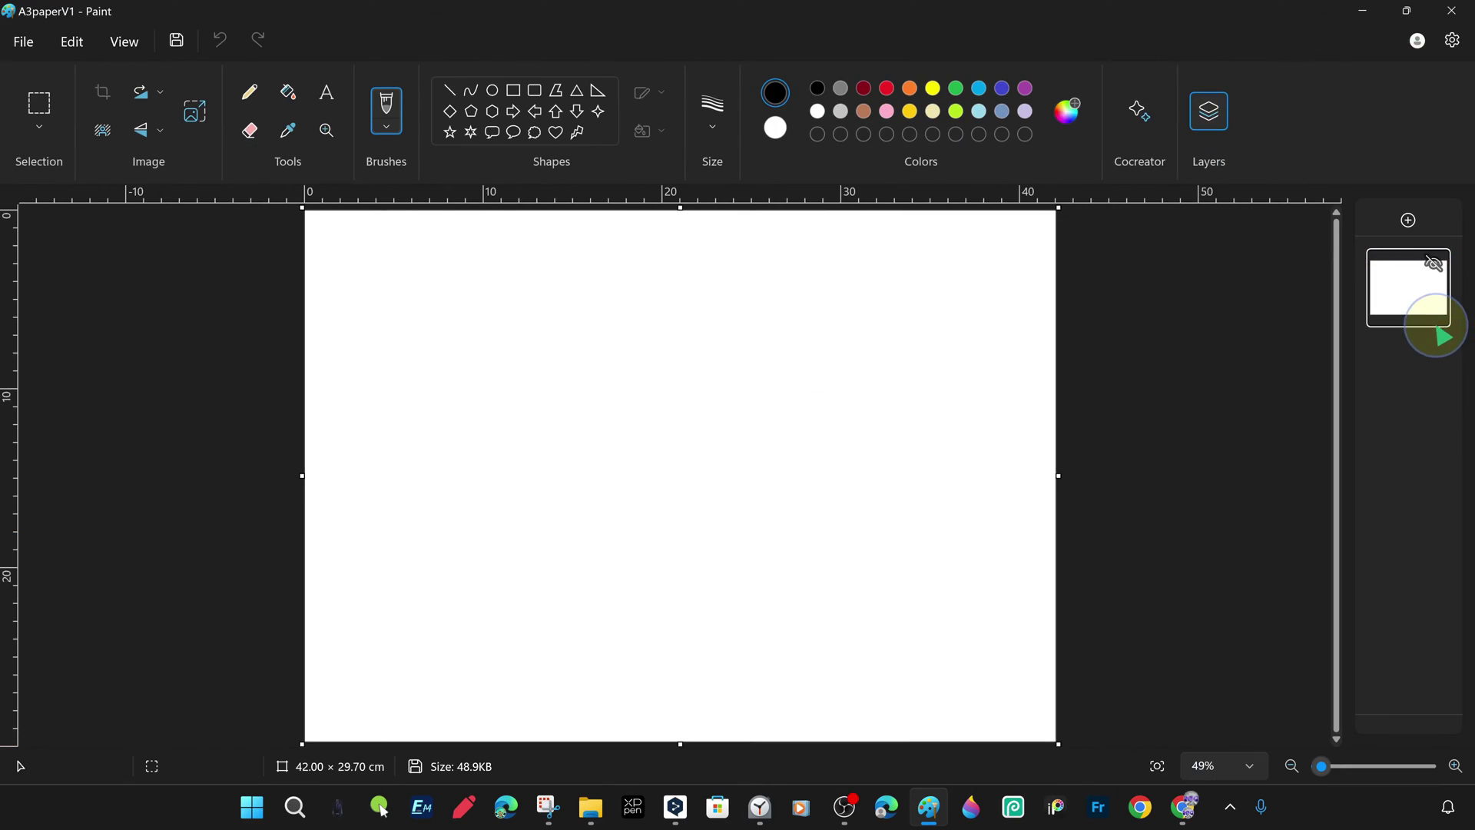
{"action": "left_click", "coordinate": [1408, 220]}
Import A4paperV2 from the Desktop onto the new layer and fill the sheet with light gray.
{"action": "left_click", "coordinate": [23, 42]}
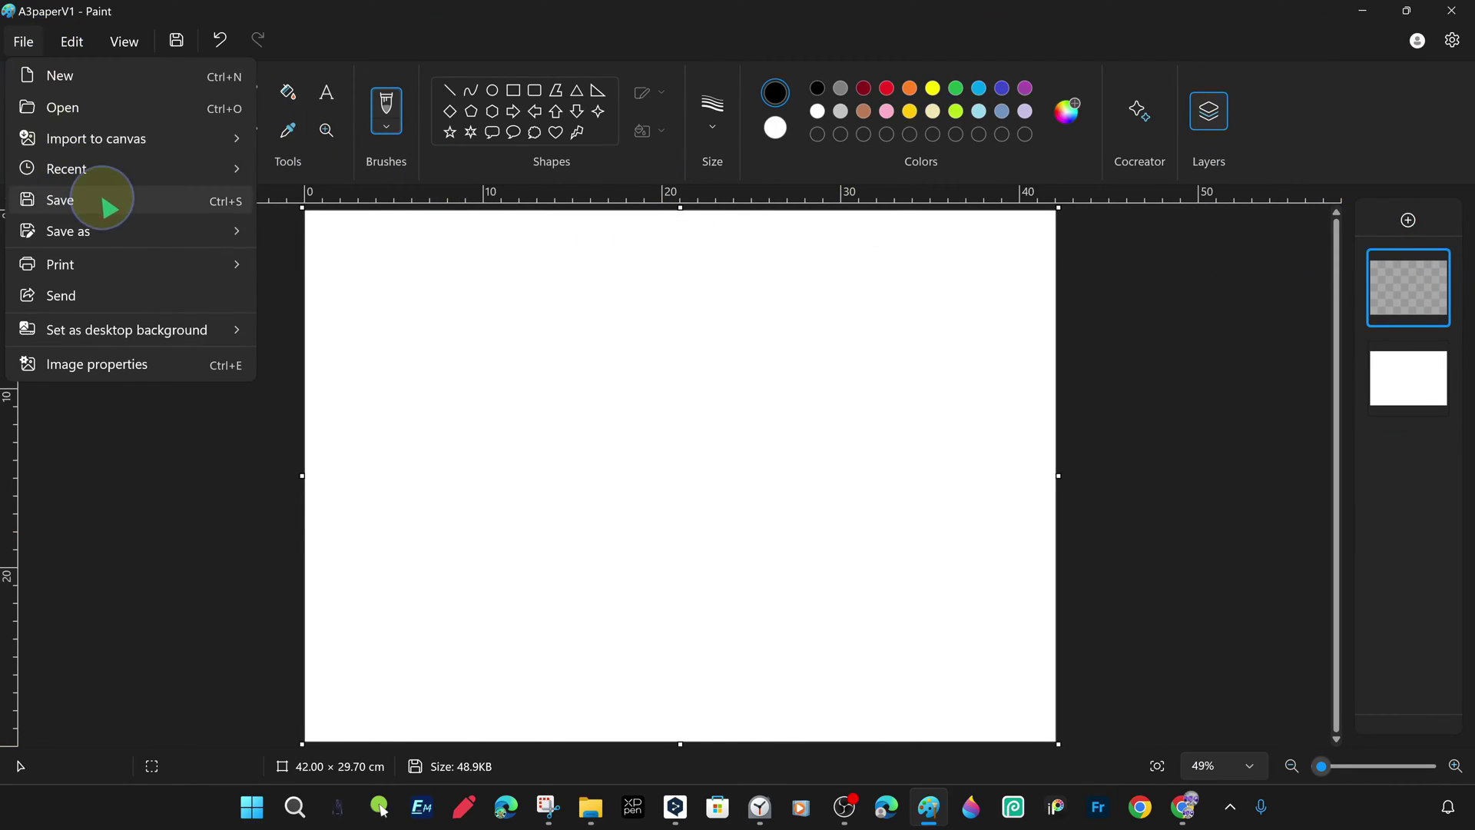
{"action": "left_click", "coordinate": [307, 141]}
{"action": "left_click", "coordinate": [656, 175]}
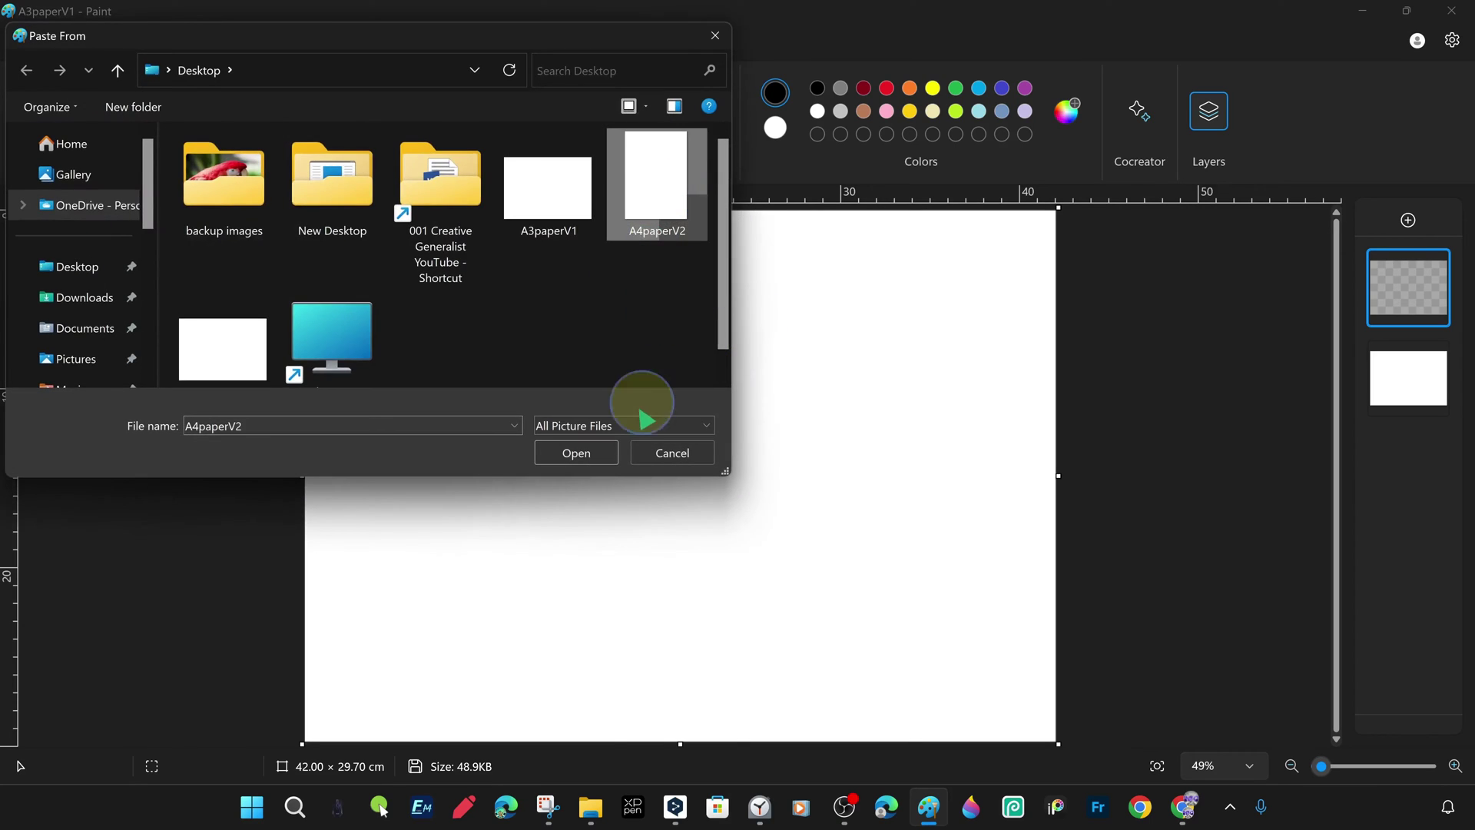
{"action": "left_click", "coordinate": [598, 456]}
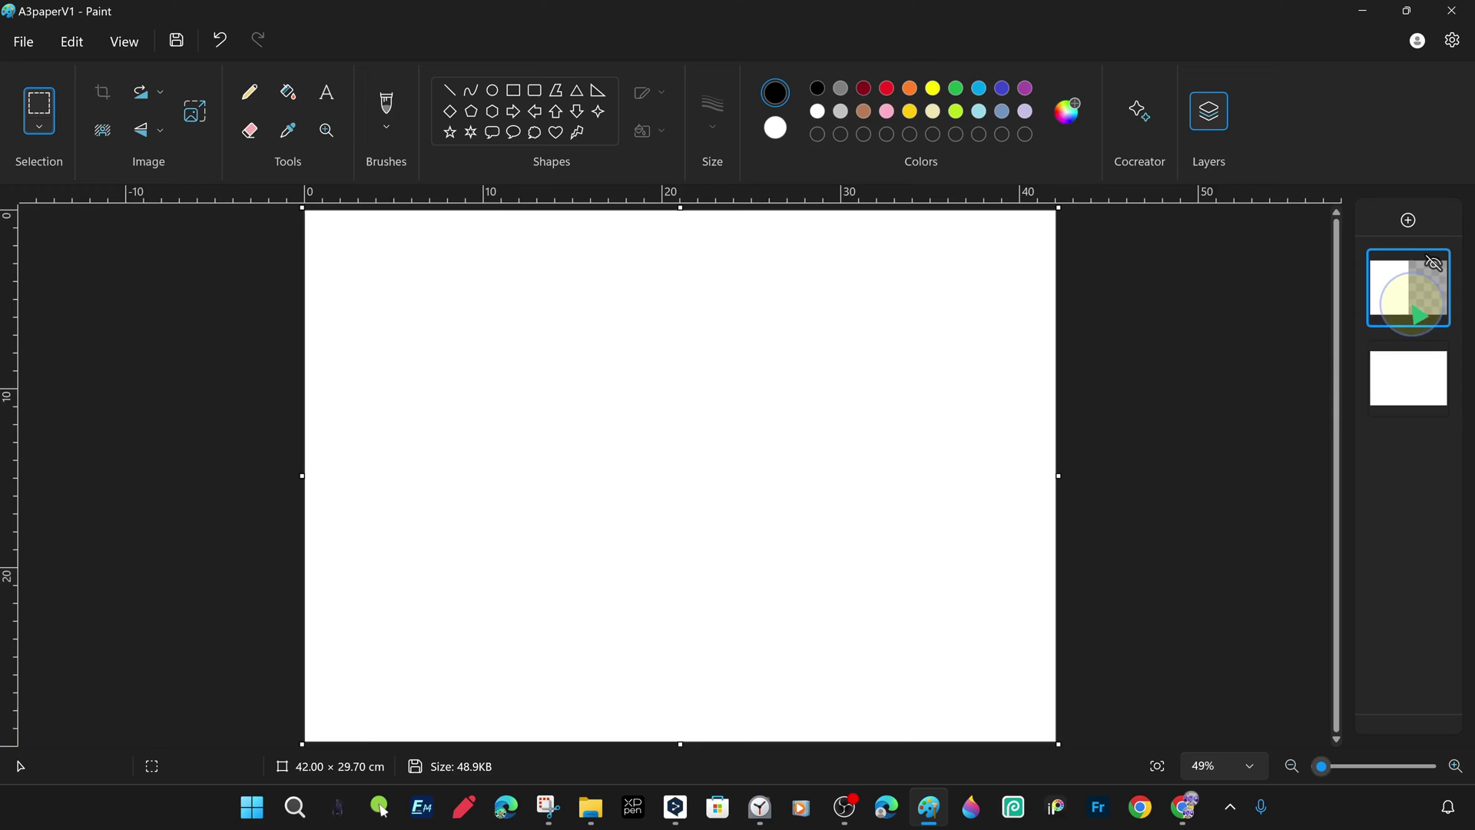
{"action": "left_click", "coordinate": [841, 112]}
{"action": "left_click", "coordinate": [519, 328]}
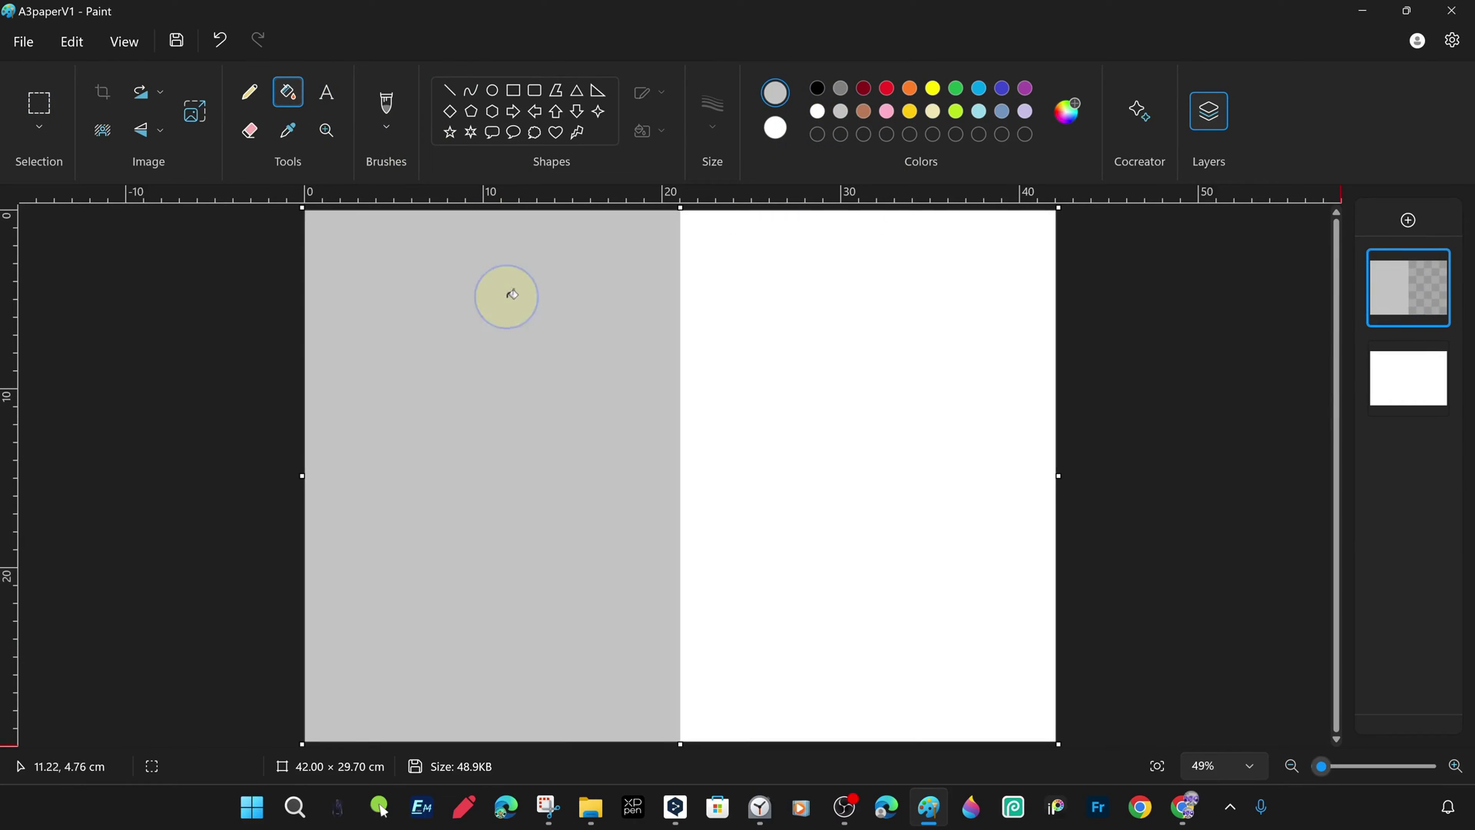
Add another layer and import A5paperV3 from the Desktop onto it.
{"action": "left_click", "coordinate": [1408, 220]}
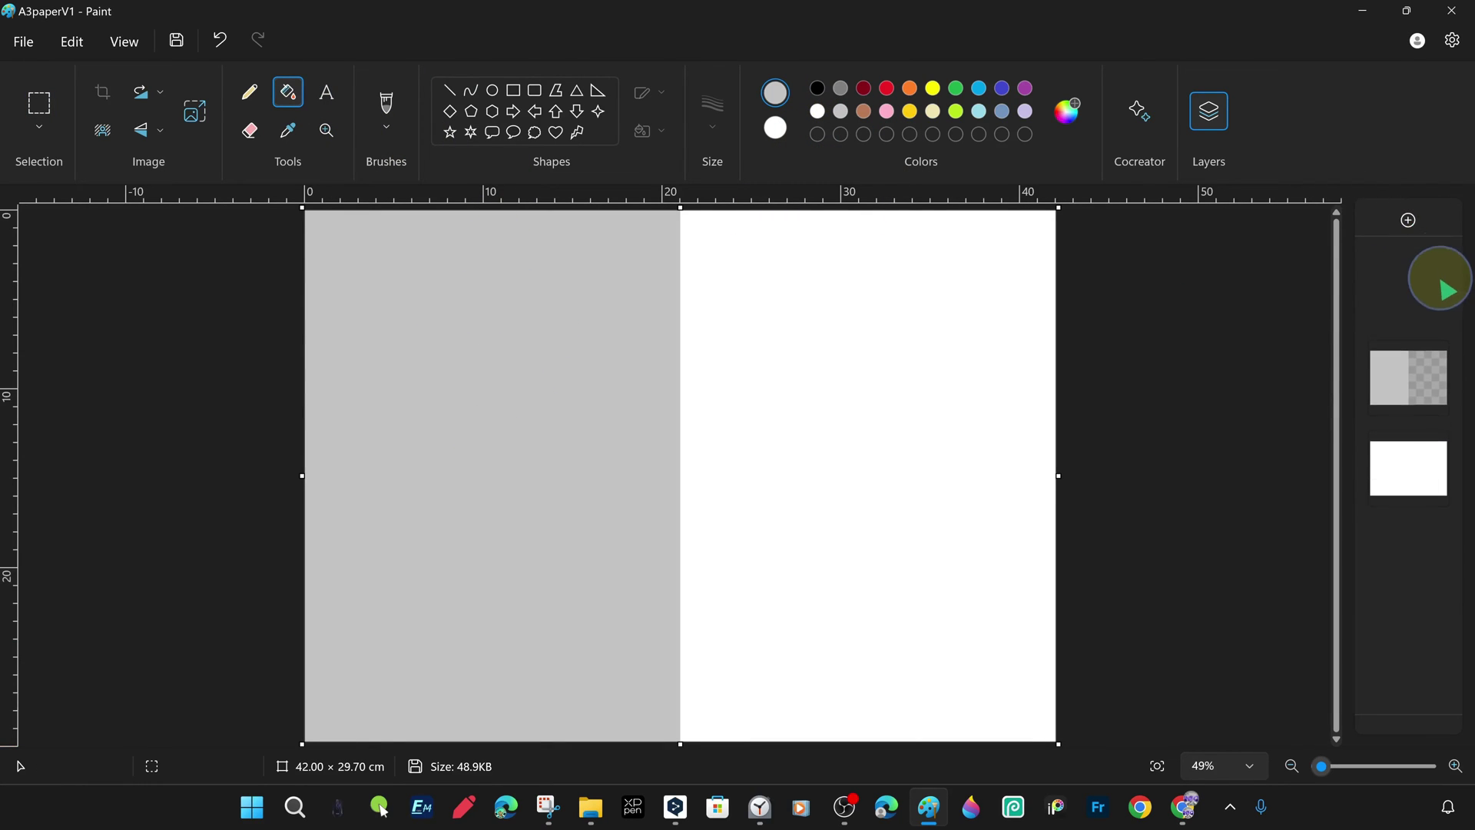
{"action": "left_click", "coordinate": [24, 42]}
{"action": "mouse_move", "coordinate": [127, 144]}
{"action": "left_click", "coordinate": [315, 144]}
{"action": "left_click", "coordinate": [219, 338]}
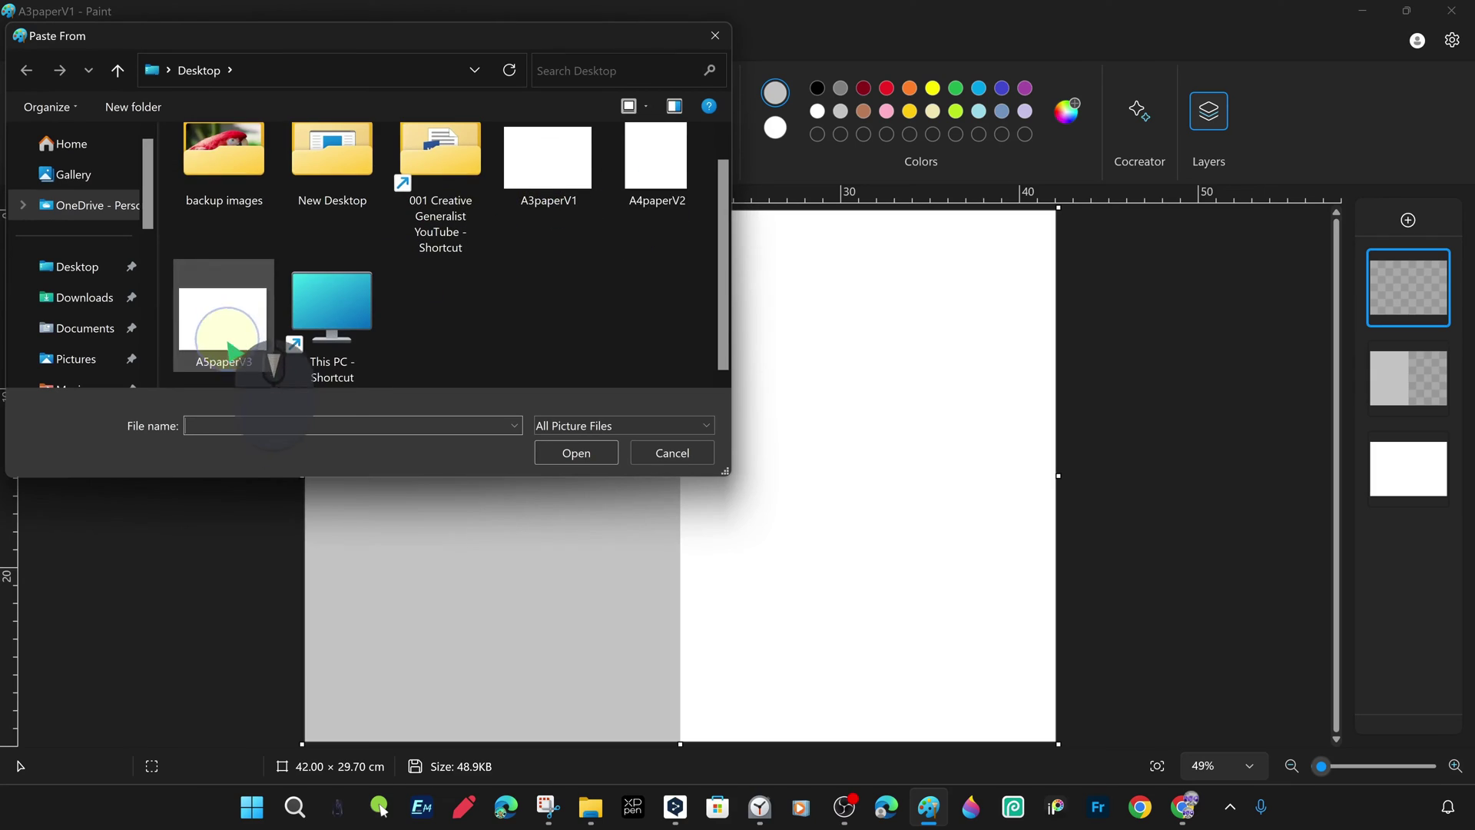
{"action": "left_click", "coordinate": [575, 452]}
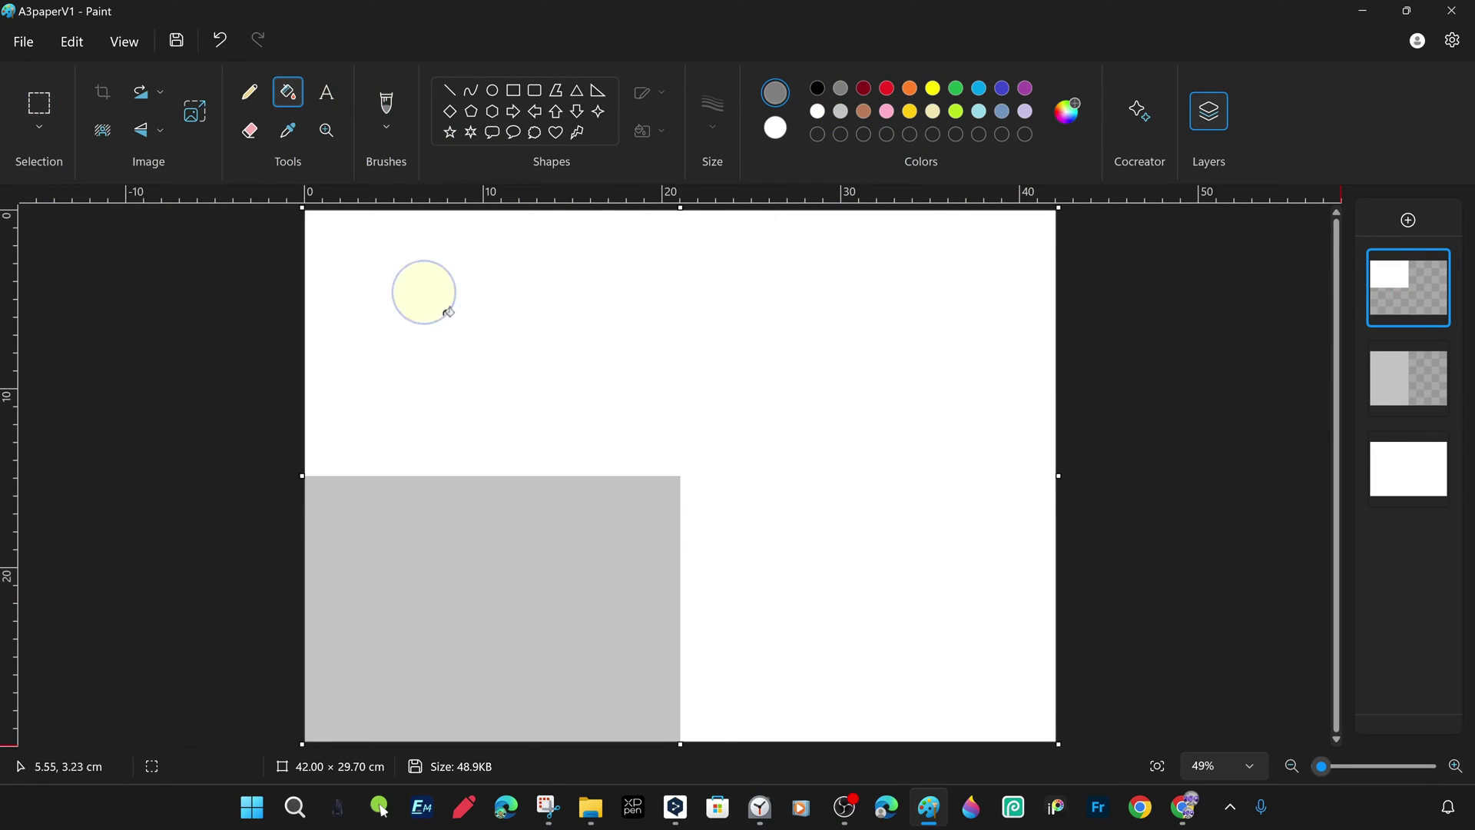
Fill the imported A5 sheet with dark gray and leave its layer visible.
{"action": "left_click", "coordinate": [448, 312]}
{"action": "left_click", "coordinate": [1237, 482]}
{"action": "left_click", "coordinate": [1434, 263]}
{"action": "left_click", "coordinate": [1434, 264]}
{"action": "left_click", "coordinate": [1223, 388]}
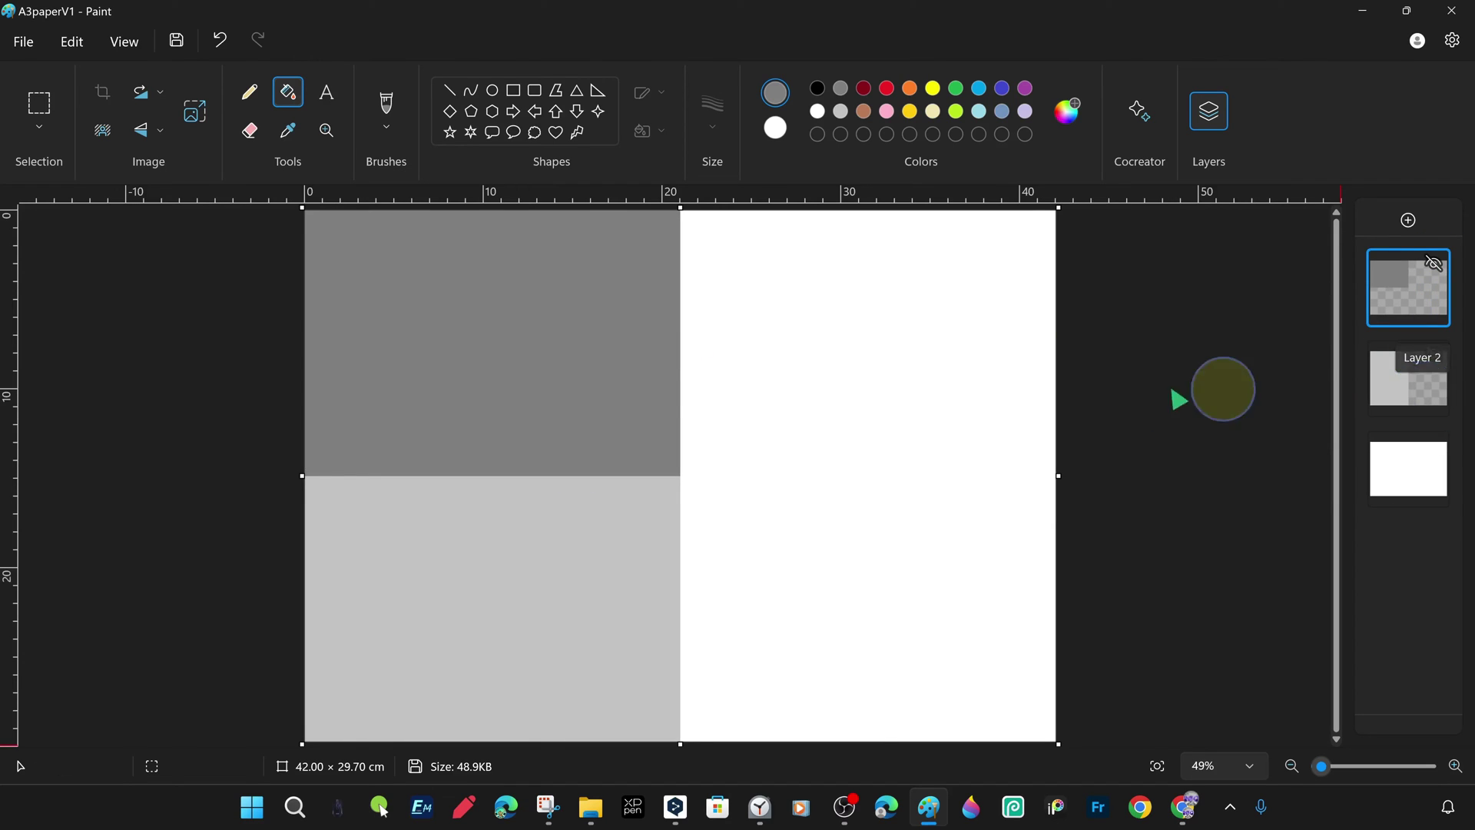
Add a new layer and draw a black vertical line about 30.24 cm long just beside the A4 sheet's inner edge.
{"action": "left_click", "coordinate": [1410, 222]}
{"action": "left_click", "coordinate": [450, 90]}
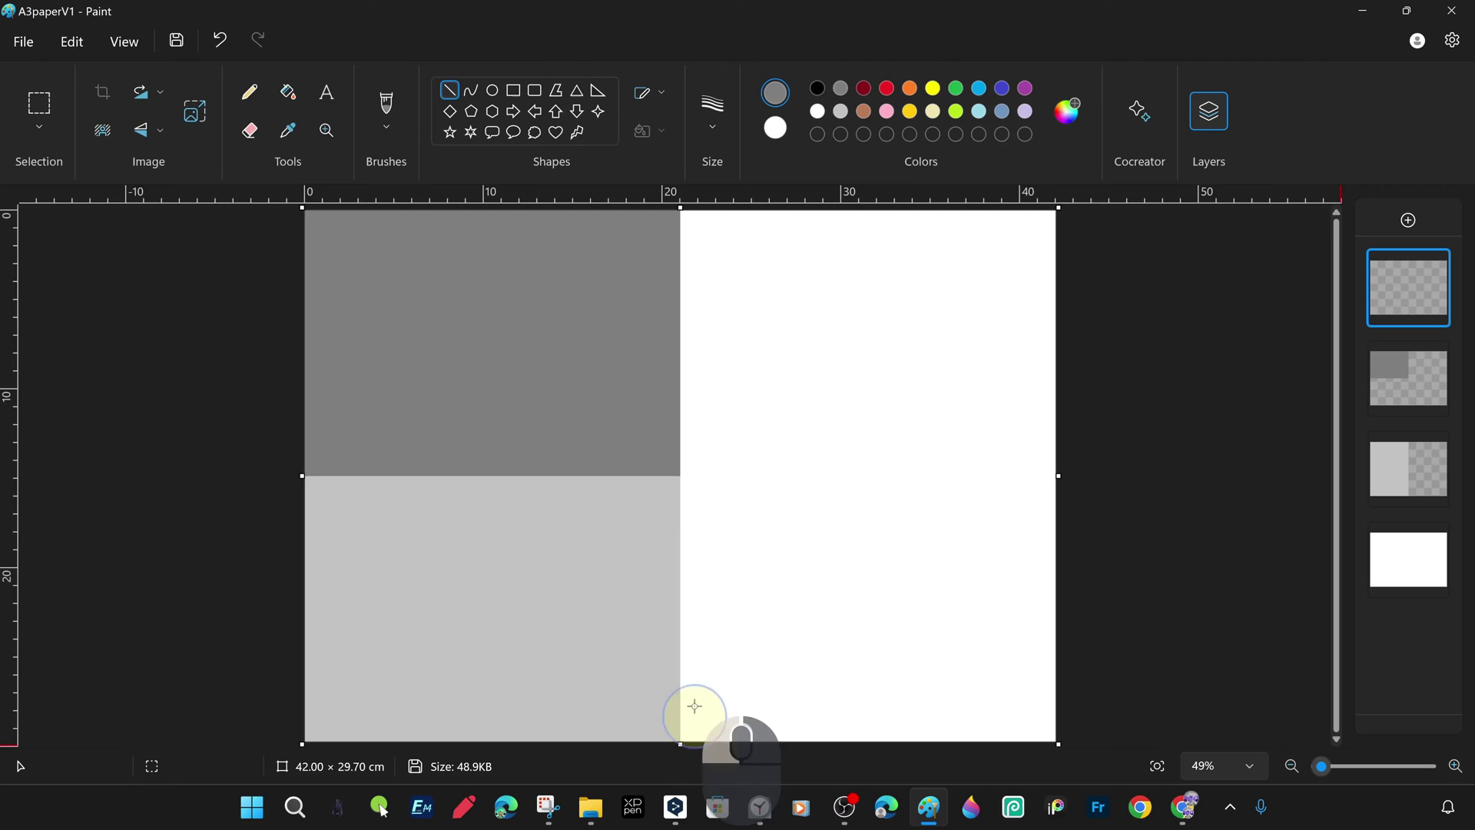
{"action": "left_click", "coordinate": [816, 88]}
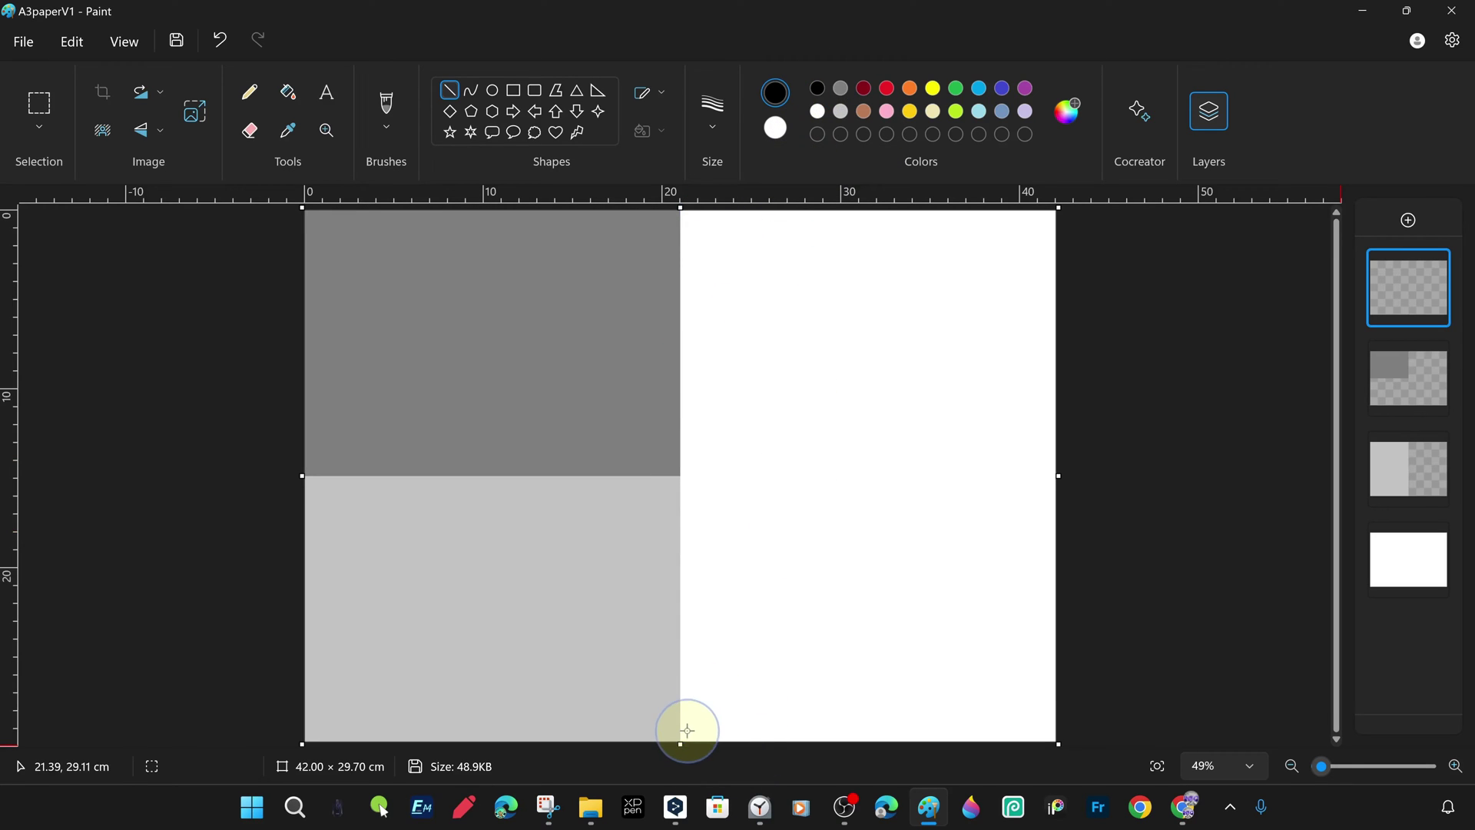
{"action": "left_click_drag", "start_coordinate": [687, 730], "coordinate": [690, 206]}
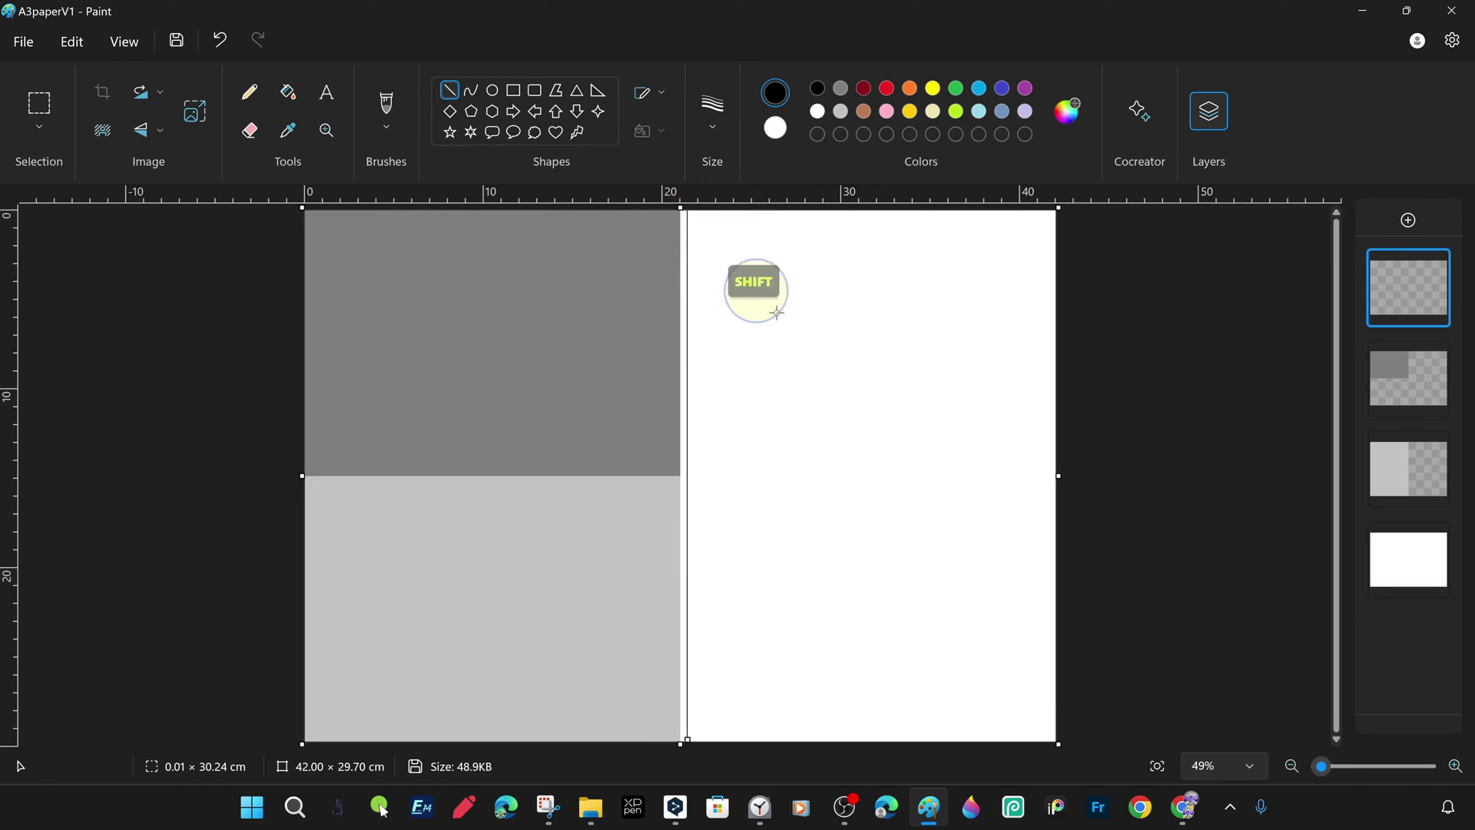
{"action": "scroll", "coordinate": [741, 586], "scroll_direction": "up", "scroll_amount": 5, "text": "ctrl"}
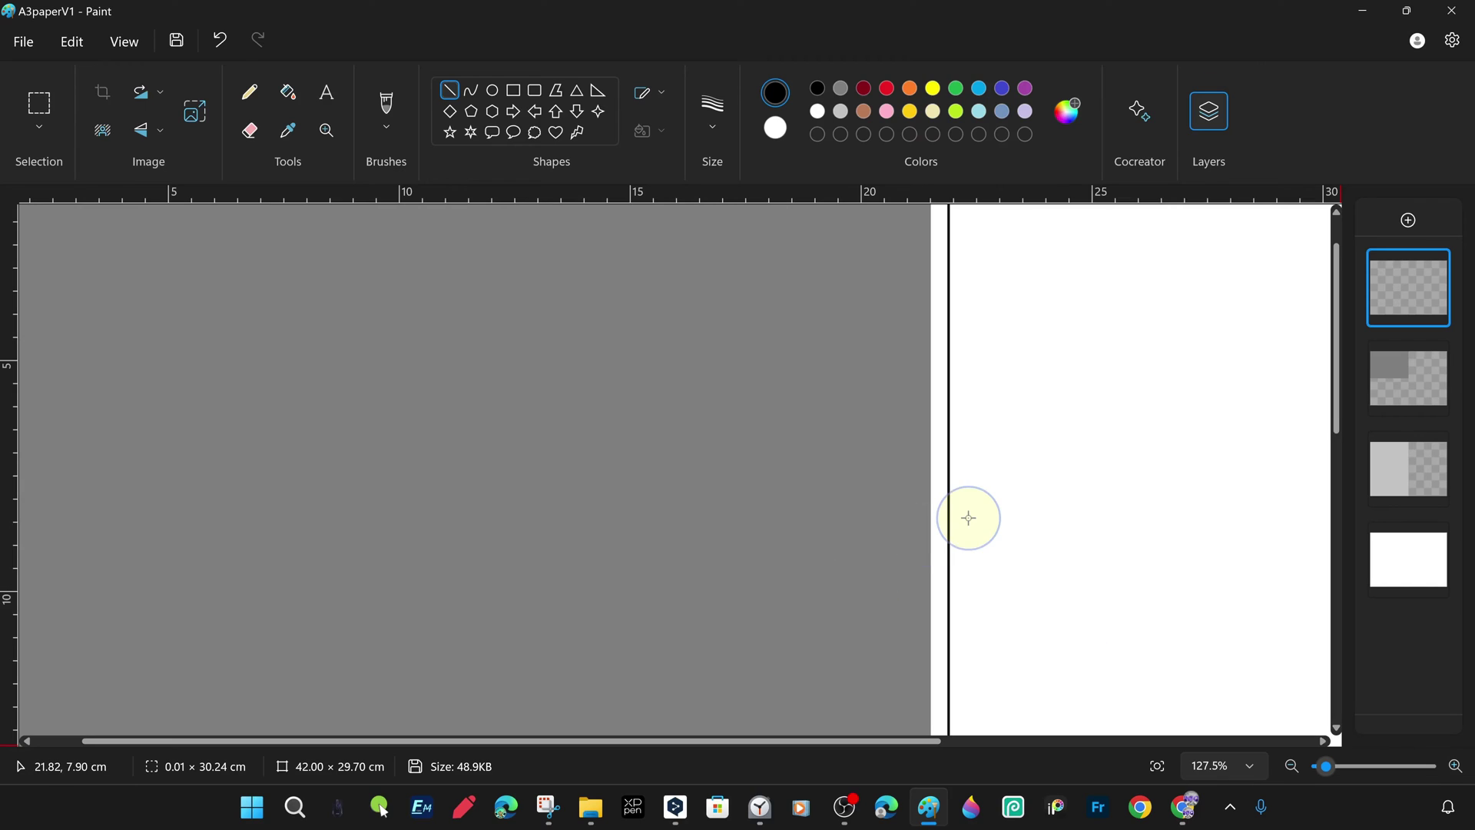
Thicken the vertical line and align it exactly on the boundary between the light gray sheet and the white A3 area.
{"action": "left_click", "coordinate": [703, 112]}
{"action": "left_click", "coordinate": [730, 165]}
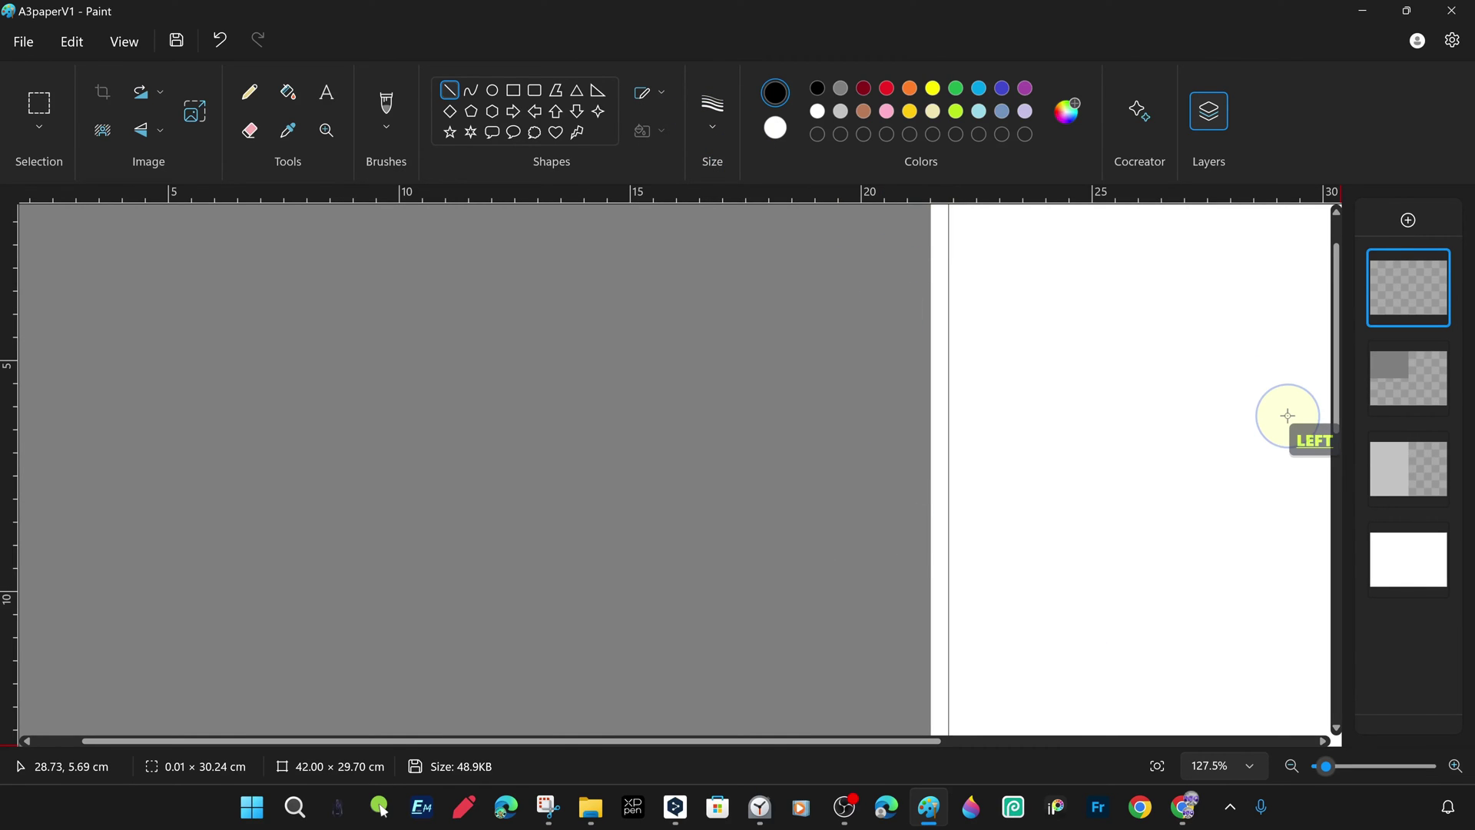
{"action": "scroll", "coordinate": [822, 527], "scroll_direction": "down", "scroll_amount": 4, "text": "ctrl"}
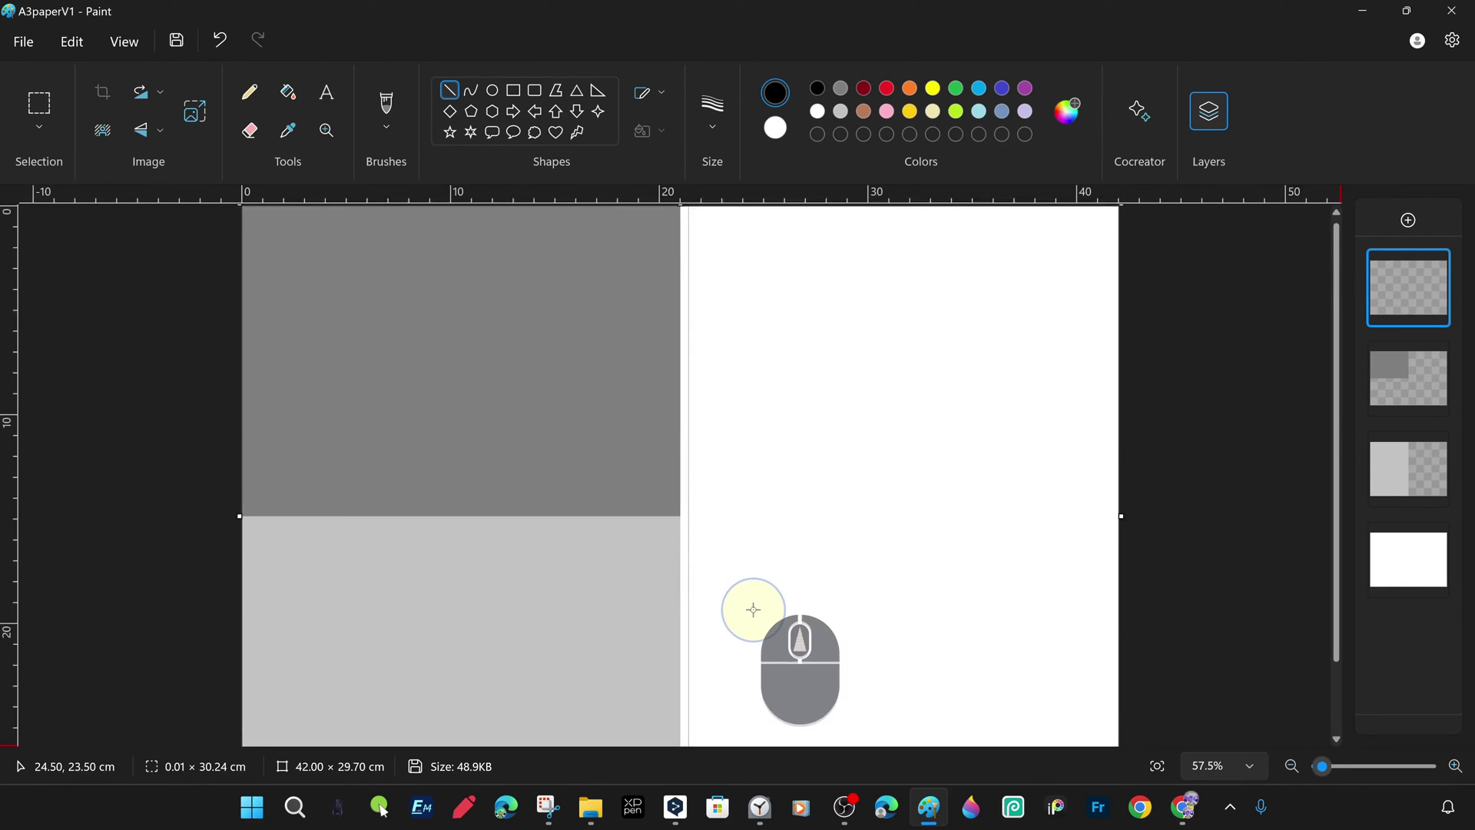
{"action": "scroll", "coordinate": [682, 482], "scroll_direction": "up", "scroll_amount": 6, "text": "ctrl"}
{"action": "left_click", "coordinate": [713, 112]}
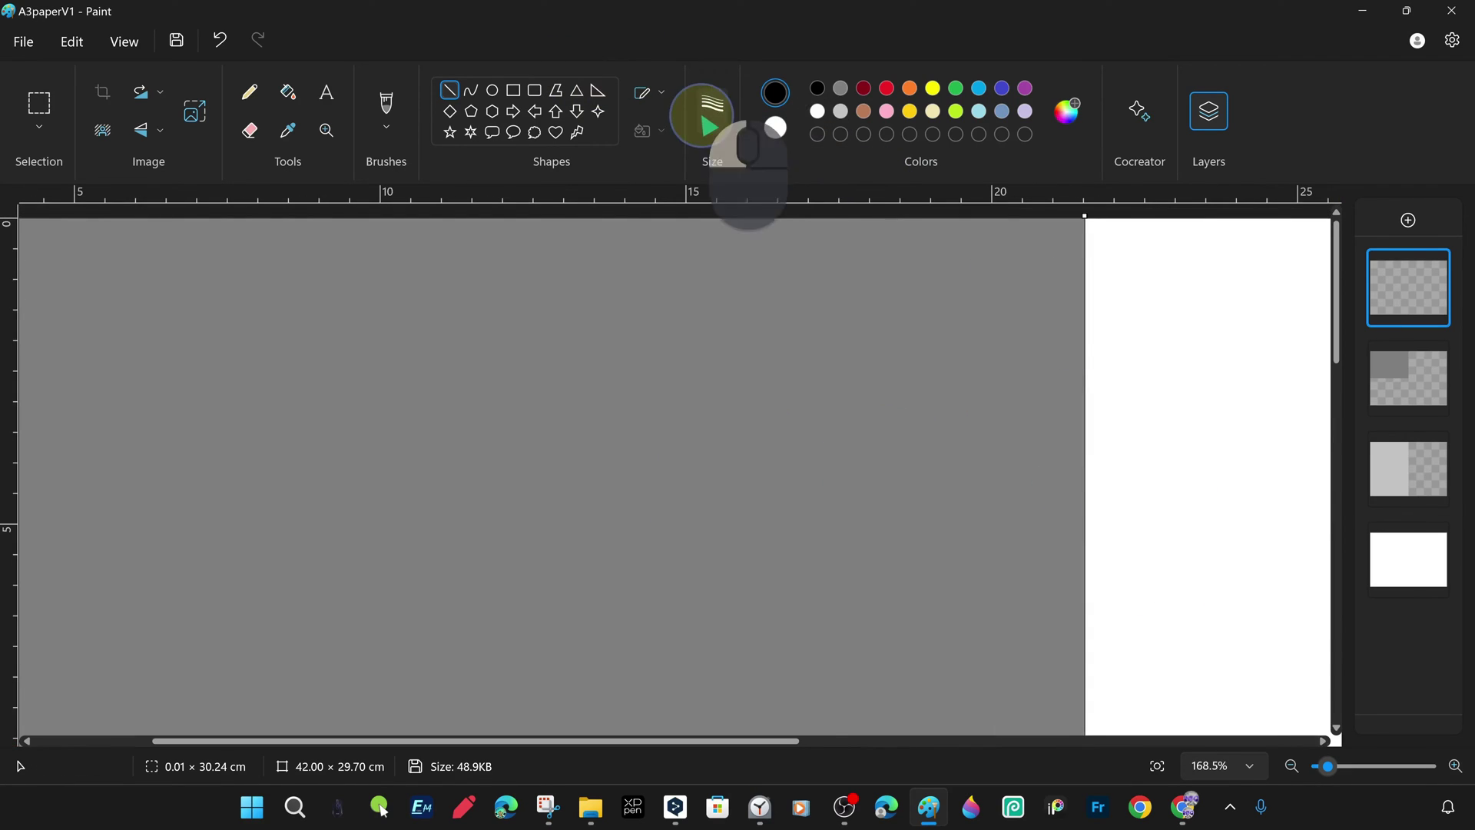
{"action": "left_click", "coordinate": [737, 296]}
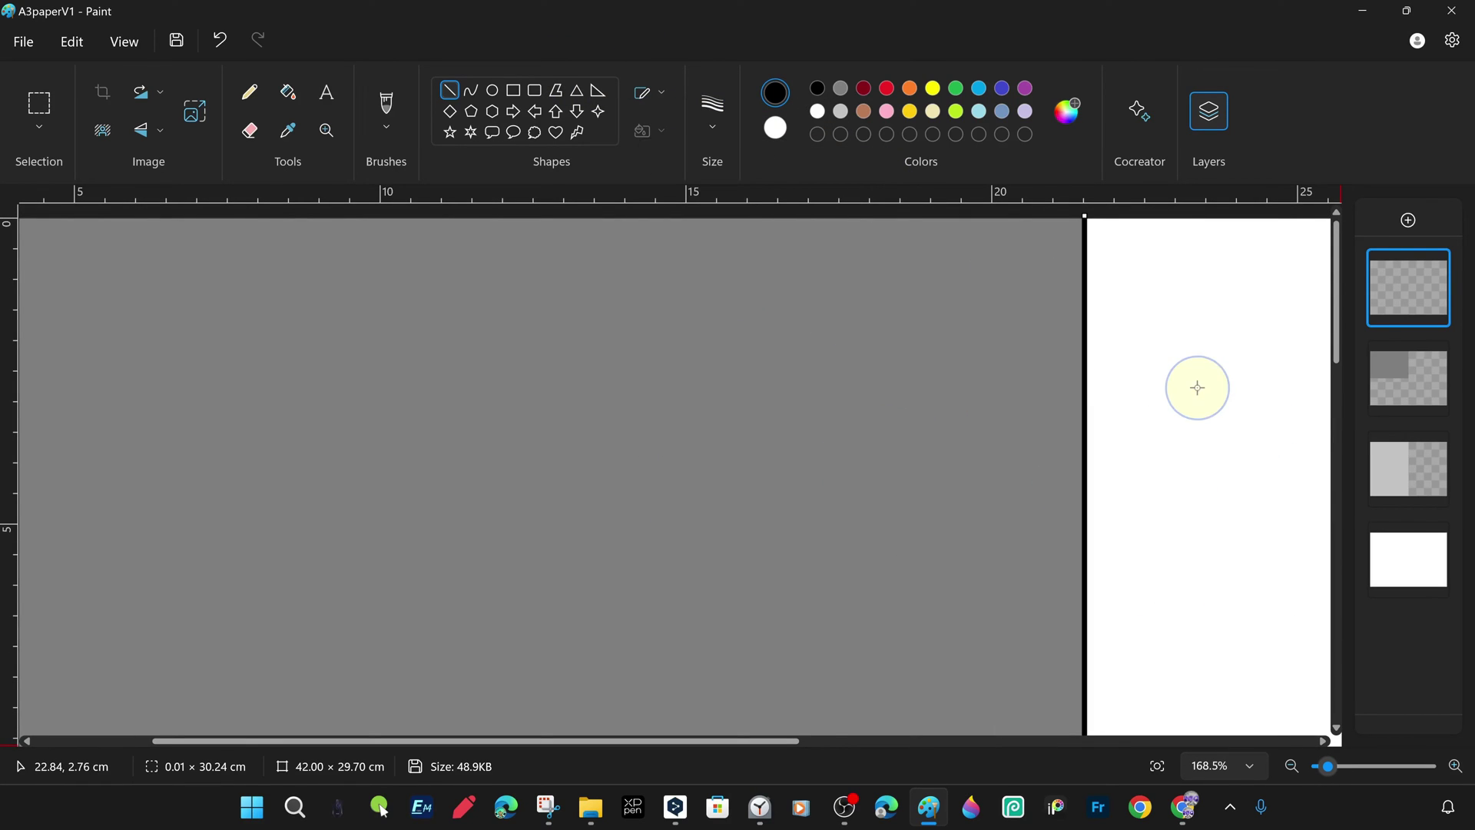
{"action": "scroll", "coordinate": [922, 435], "scroll_direction": "down", "scroll_amount": 5, "text": "ctrl"}
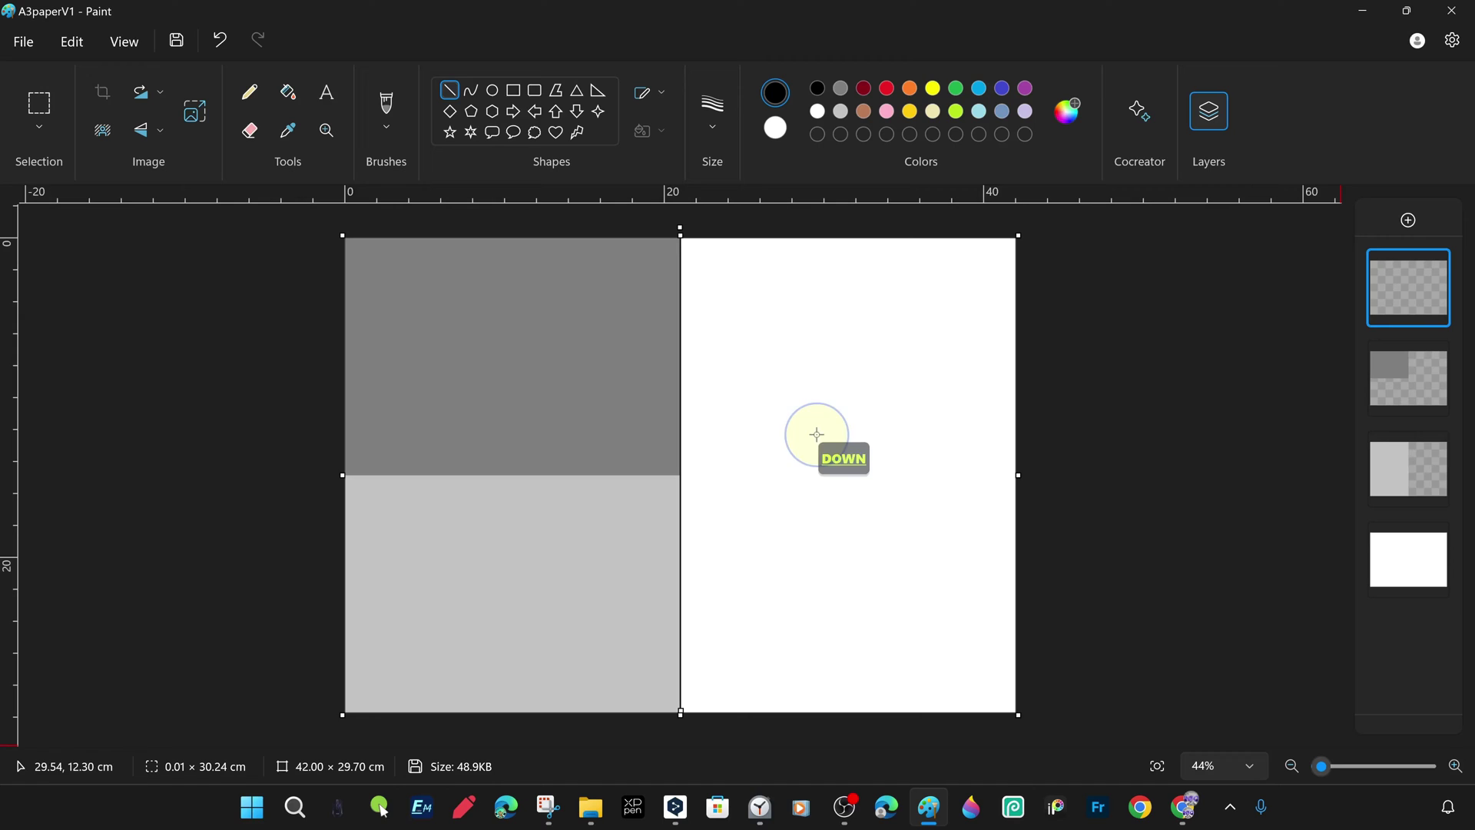
{"action": "scroll", "coordinate": [1037, 477], "scroll_direction": "up", "scroll_amount": 5, "text": "ctrl"}
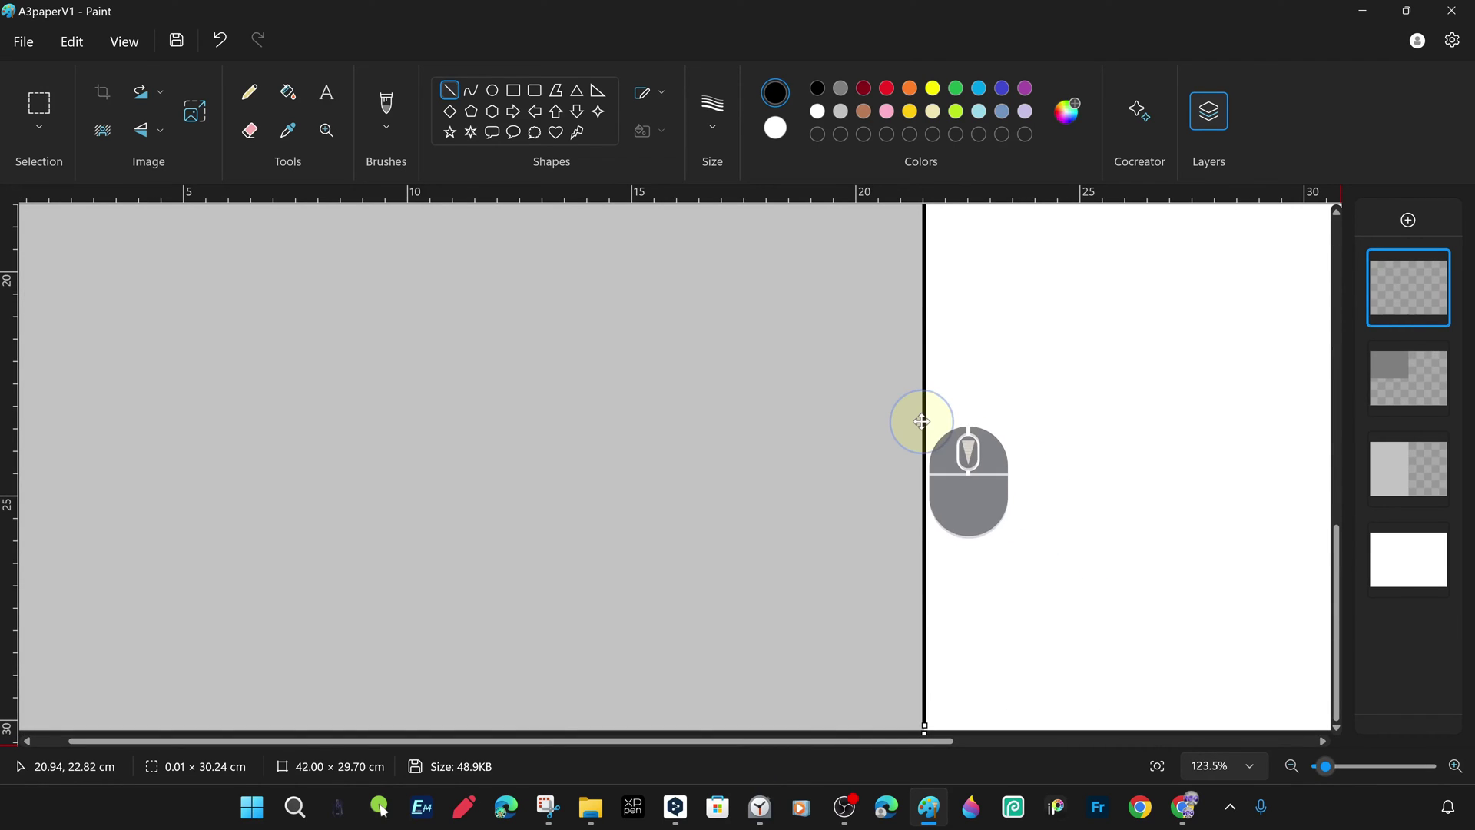
{"action": "left_click", "coordinate": [1011, 471]}
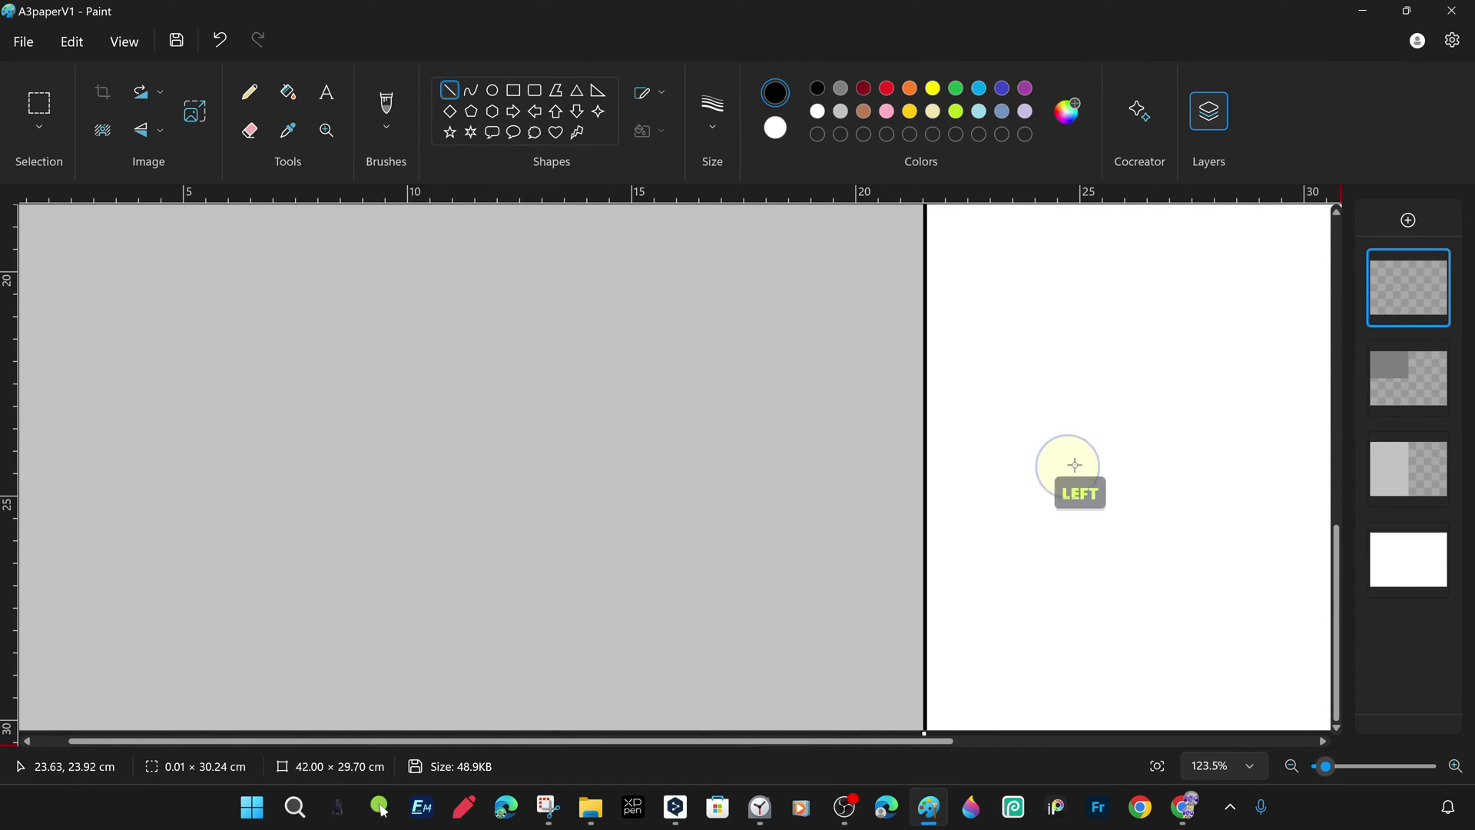
{"action": "scroll", "coordinate": [1124, 415], "scroll_direction": "down", "scroll_amount": 4, "text": "ctrl"}
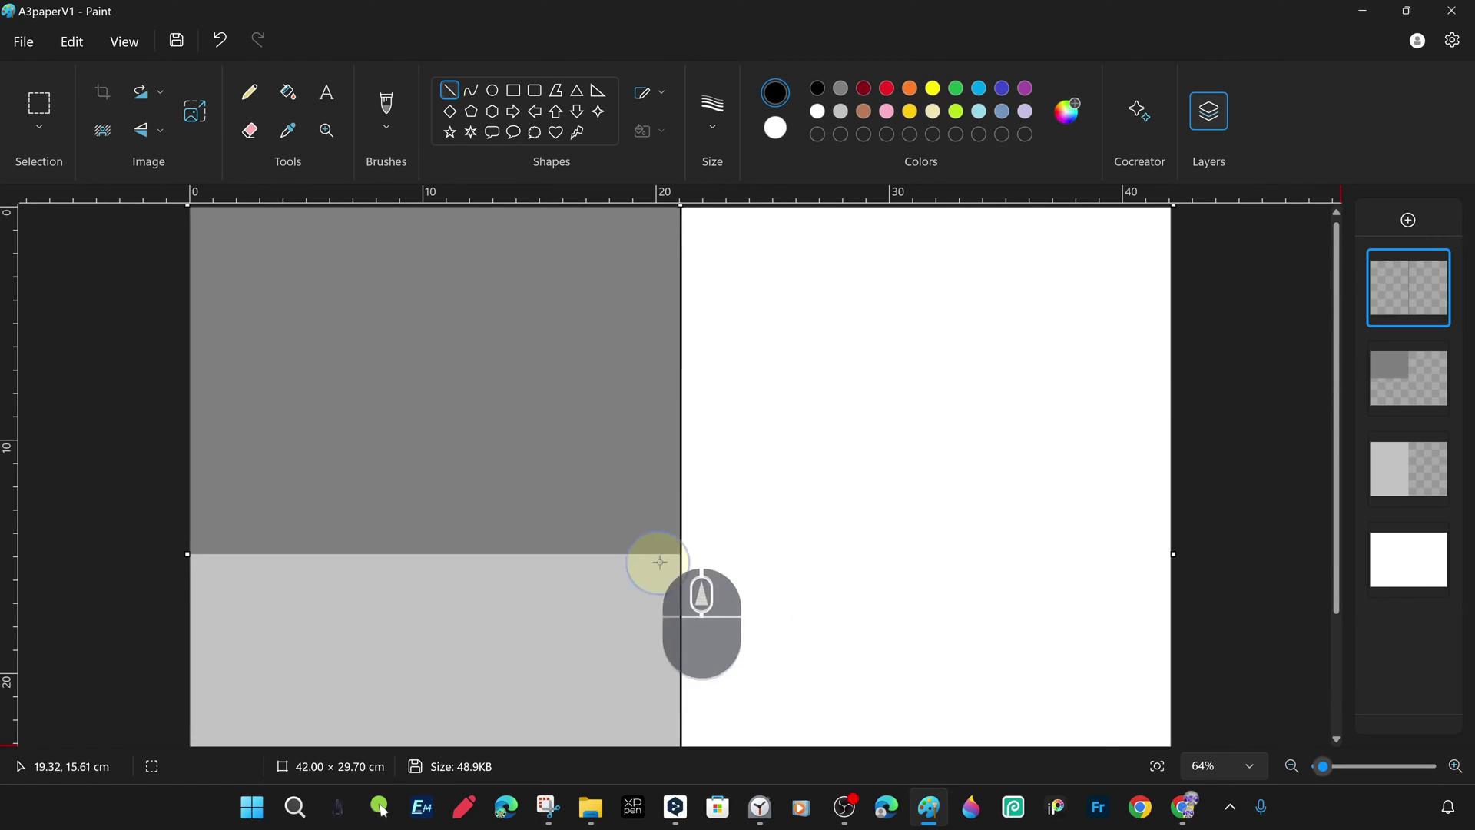
Draw a black horizontal line about 22 cm long across the A4 sheet and align it with the A5 sheet's lower edge.
{"action": "left_click_drag", "start_coordinate": [741, 558], "coordinate": [223, 554]}
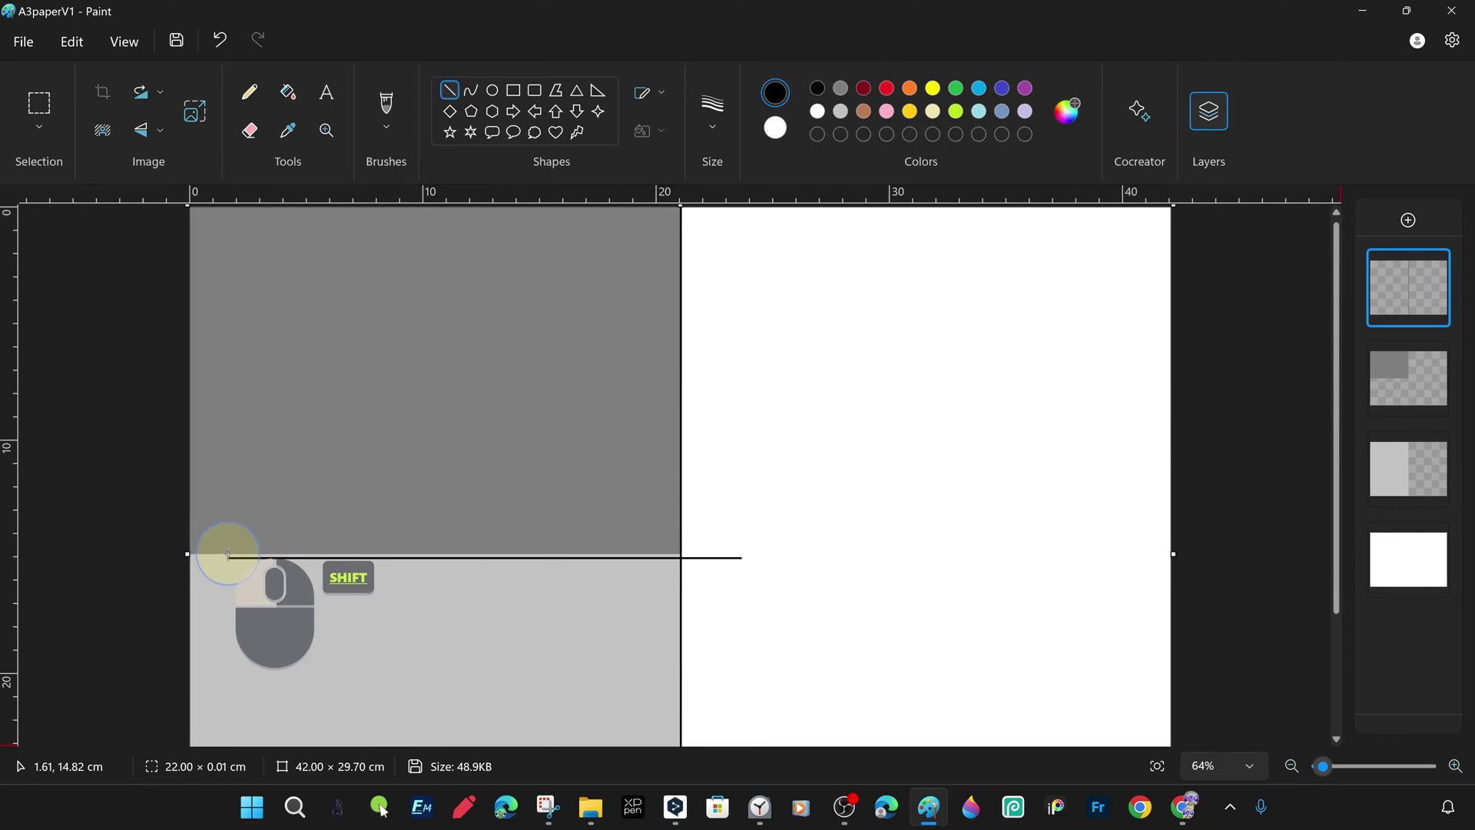
{"action": "left_click_drag", "start_coordinate": [412, 554], "coordinate": [366, 551]}
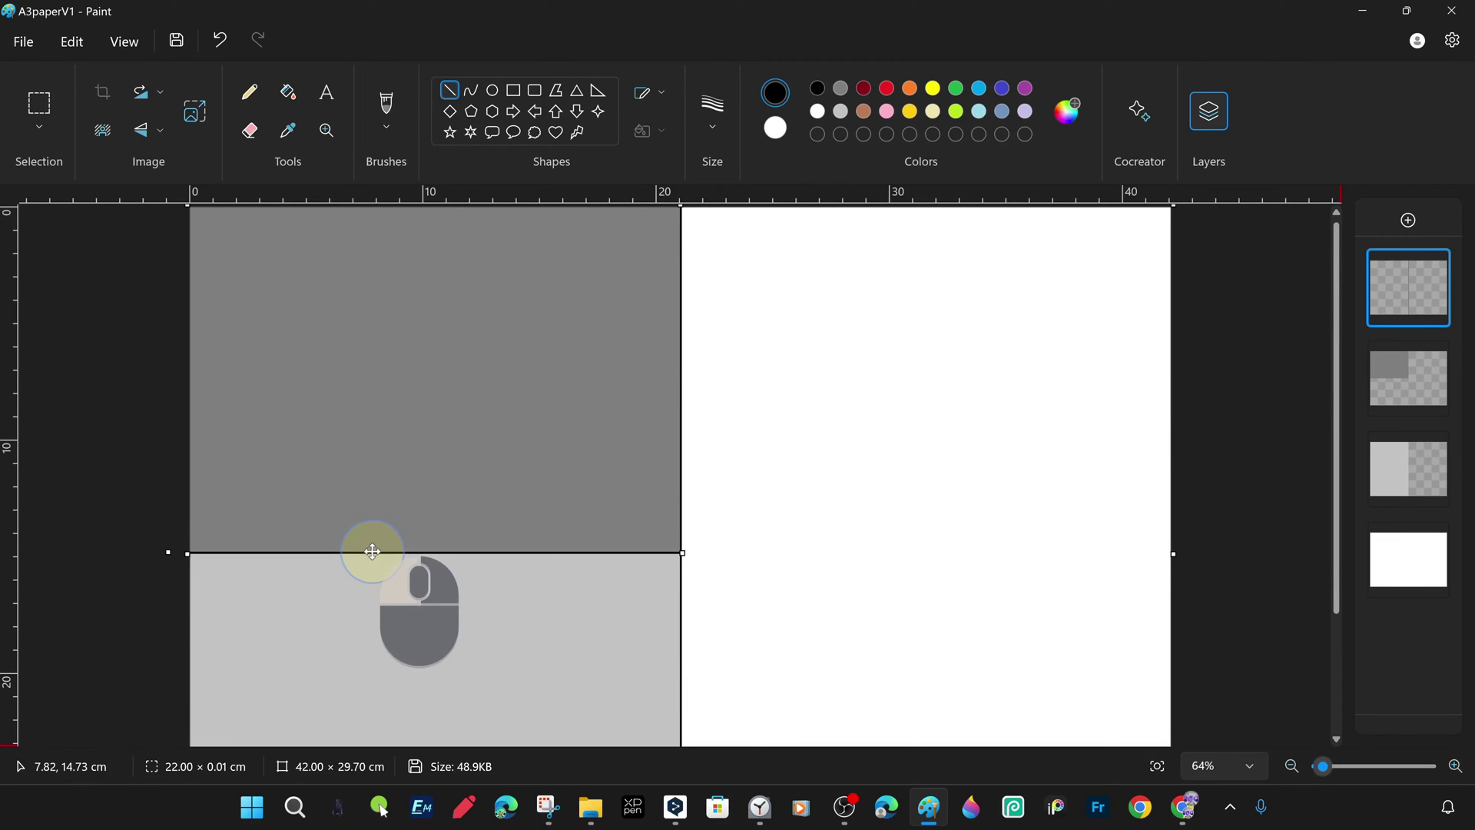
{"action": "scroll", "coordinate": [1021, 468], "scroll_direction": "up", "scroll_amount": 6, "text": "ctrl"}
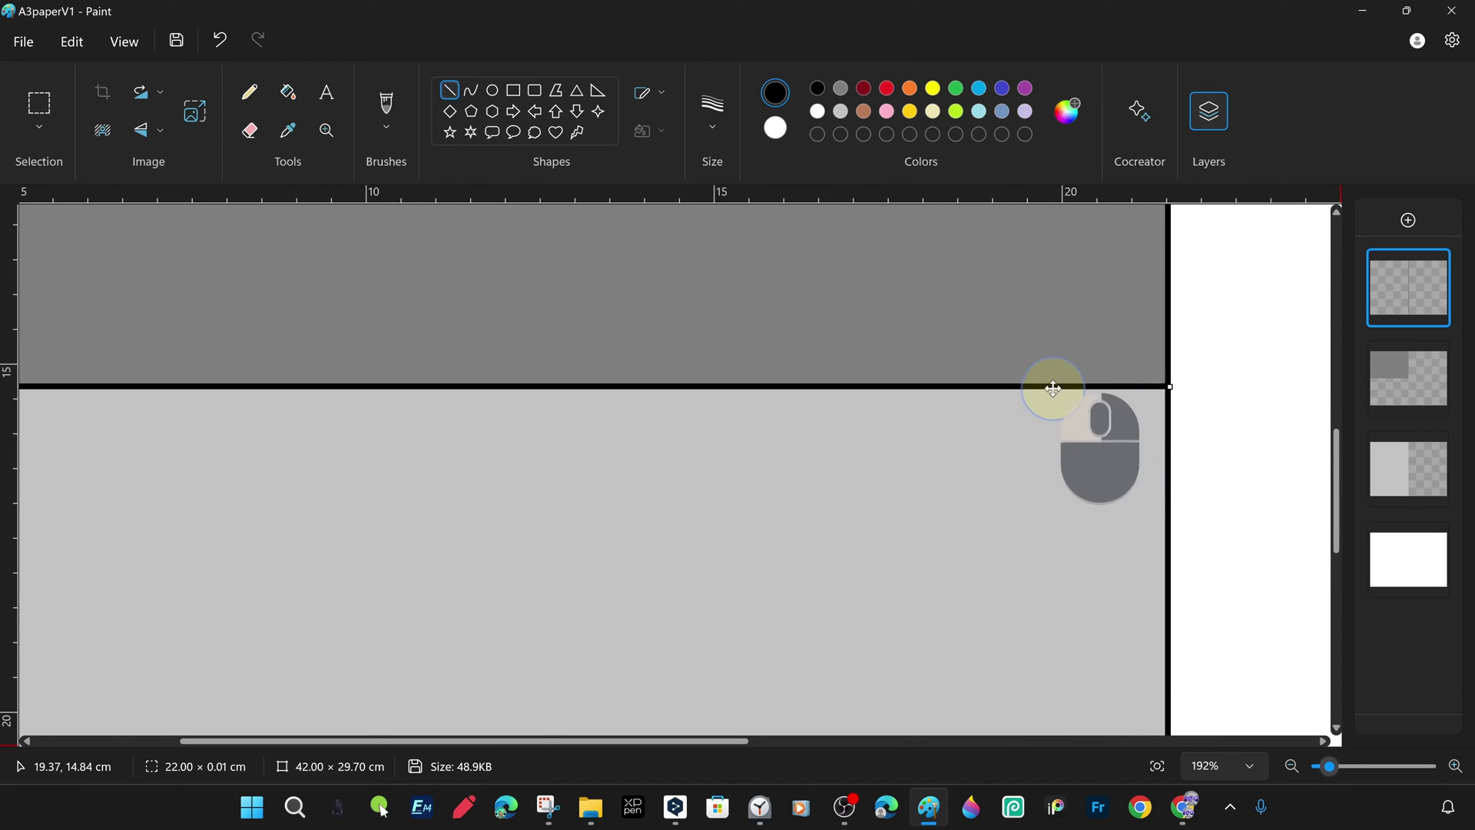
{"action": "left_click_drag", "start_coordinate": [1052, 387], "coordinate": [1047, 393]}
{"action": "left_click_drag", "start_coordinate": [713, 740], "coordinate": [190, 738]}
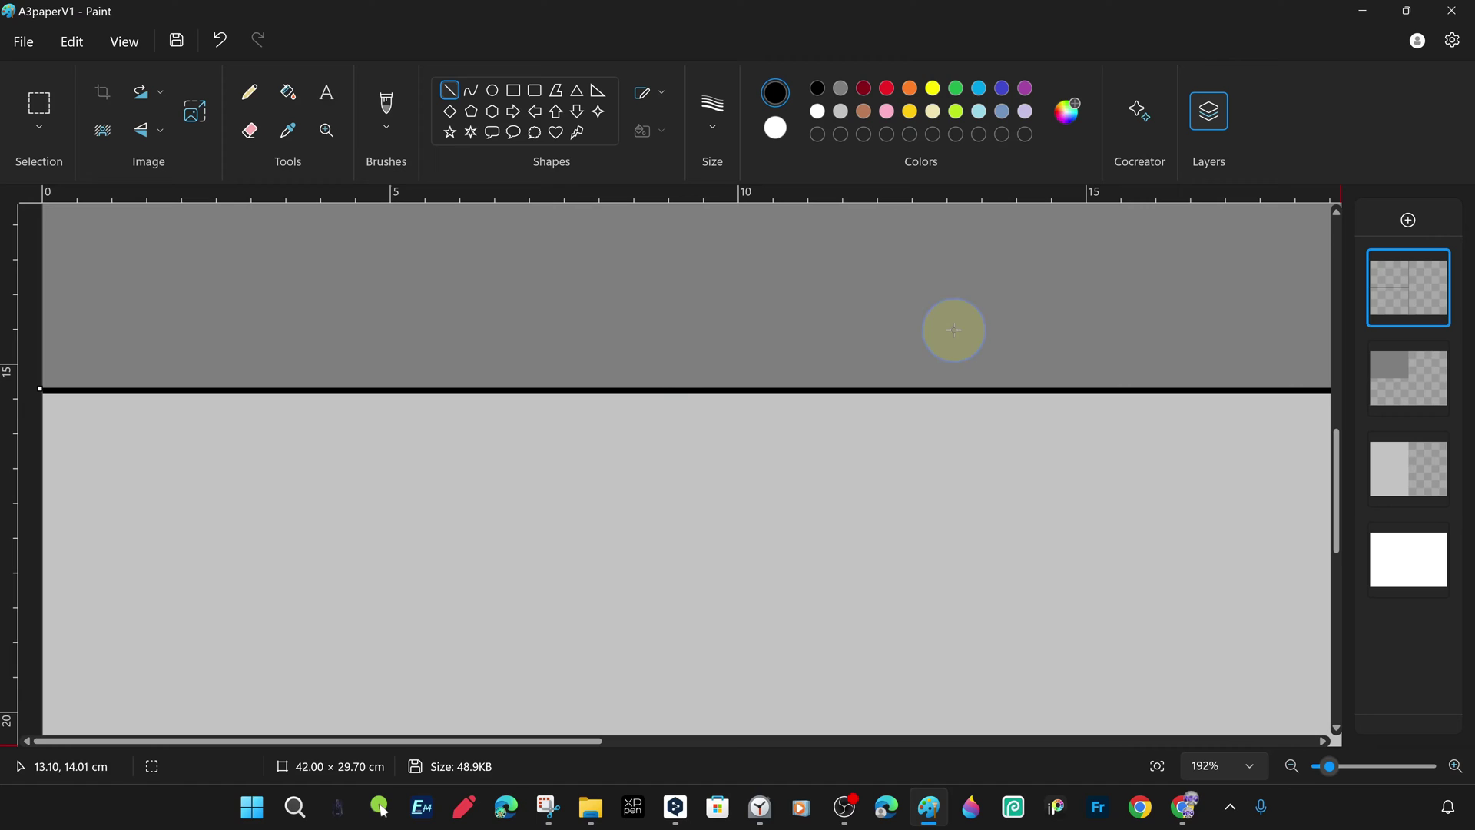
{"action": "scroll", "coordinate": [1093, 494], "scroll_direction": "down", "scroll_amount": 7, "text": "ctrl"}
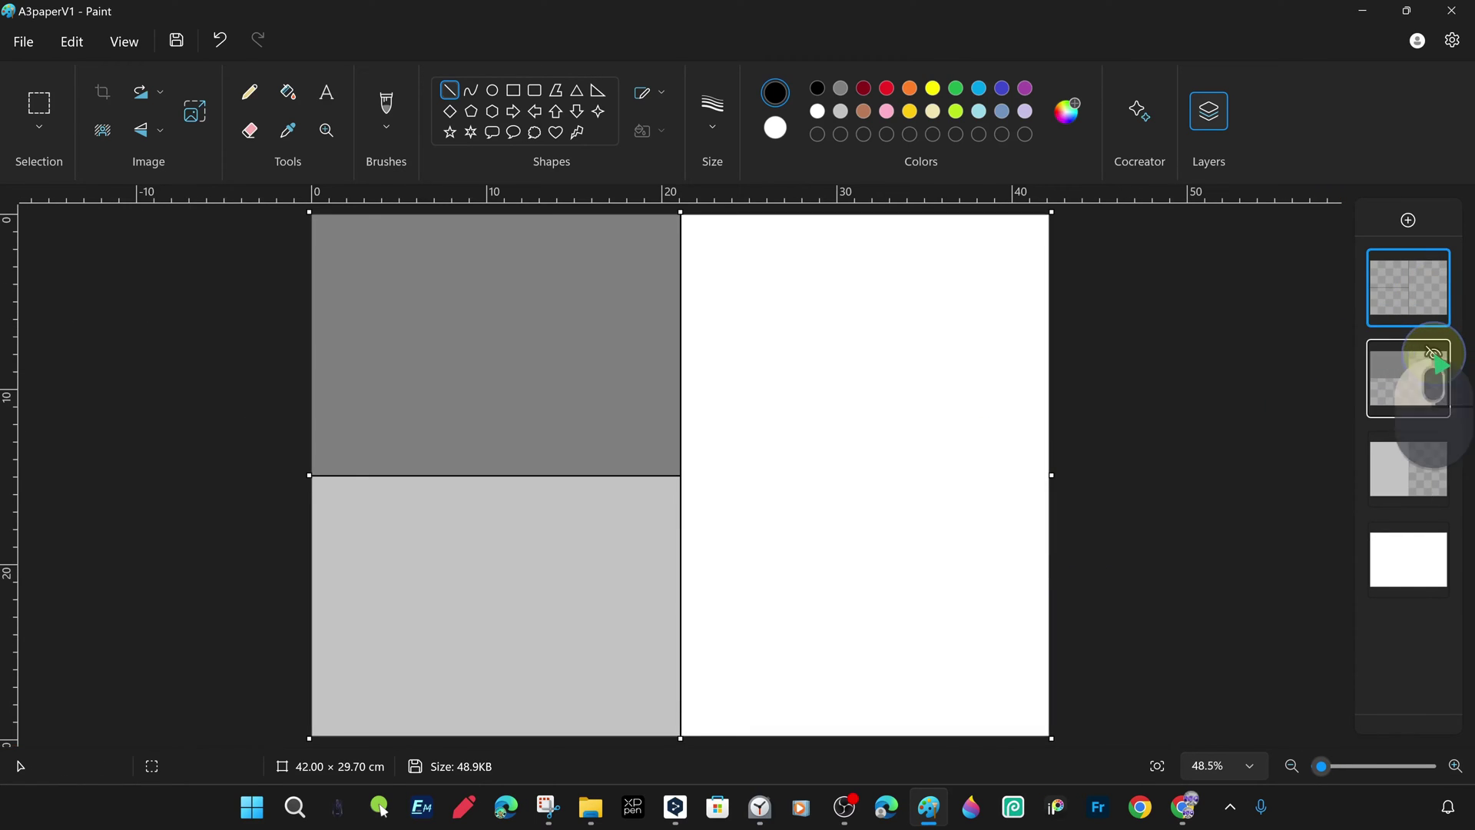
Fill the A5 and A4 sheets on their layers with white, keeping the dividing-line layer visible.
{"action": "double_click", "coordinate": [1434, 446]}
{"action": "double_click", "coordinate": [1432, 262]}
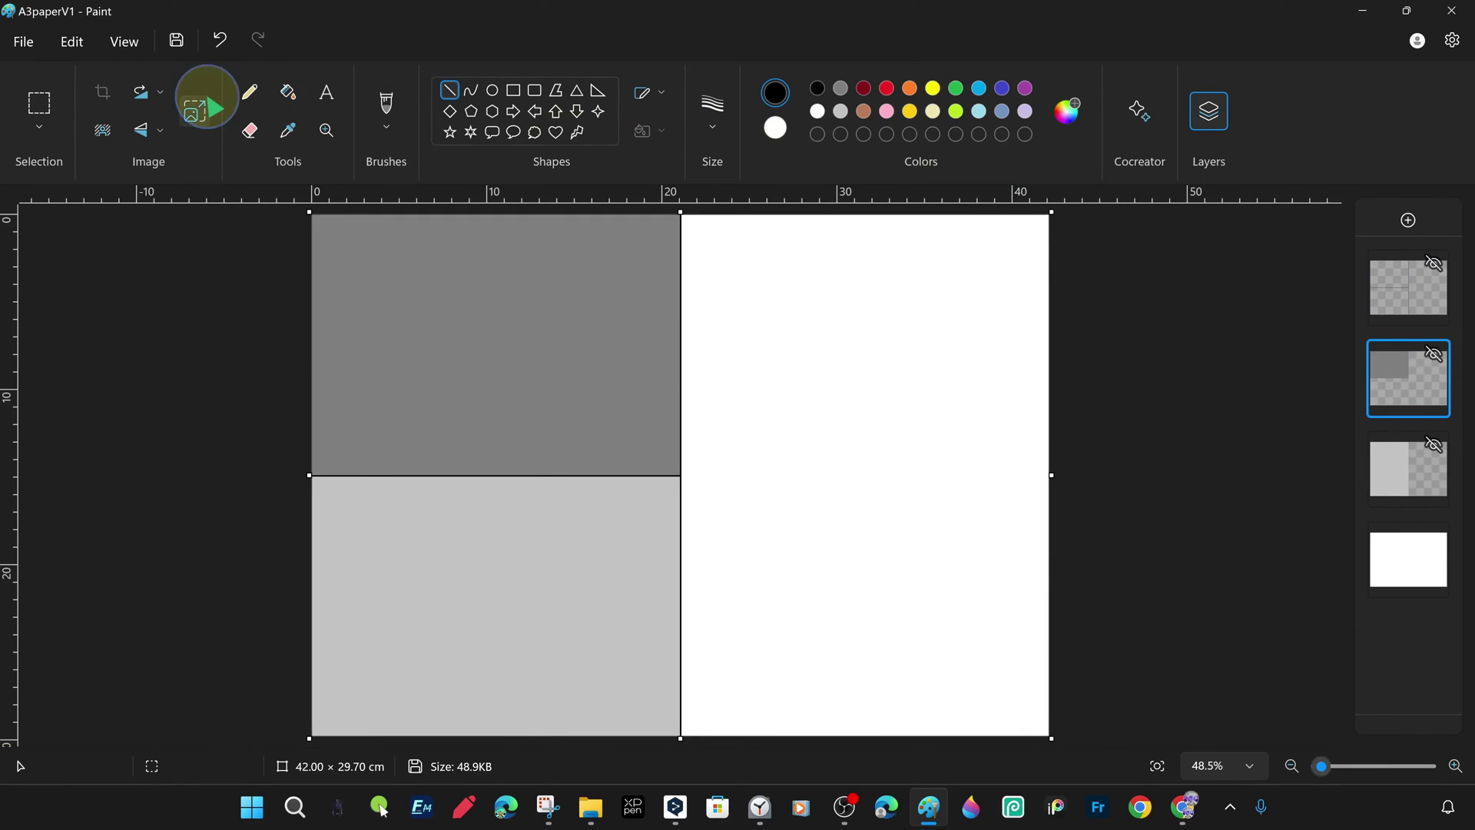
{"action": "left_click", "coordinate": [288, 93]}
{"action": "right_click", "coordinate": [543, 280]}
{"action": "right_click", "coordinate": [460, 605]}
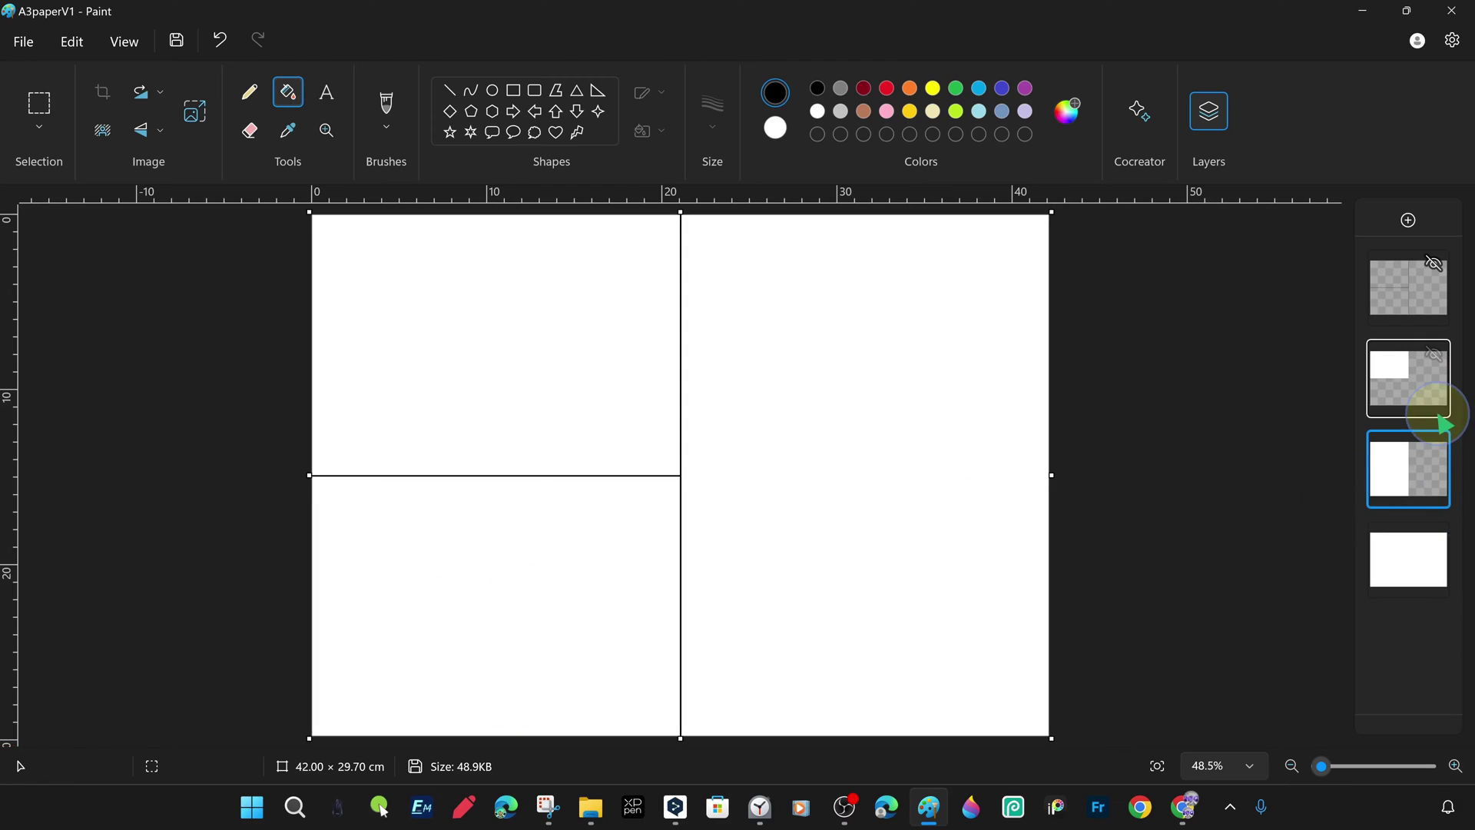
{"action": "left_click", "coordinate": [1434, 263]}
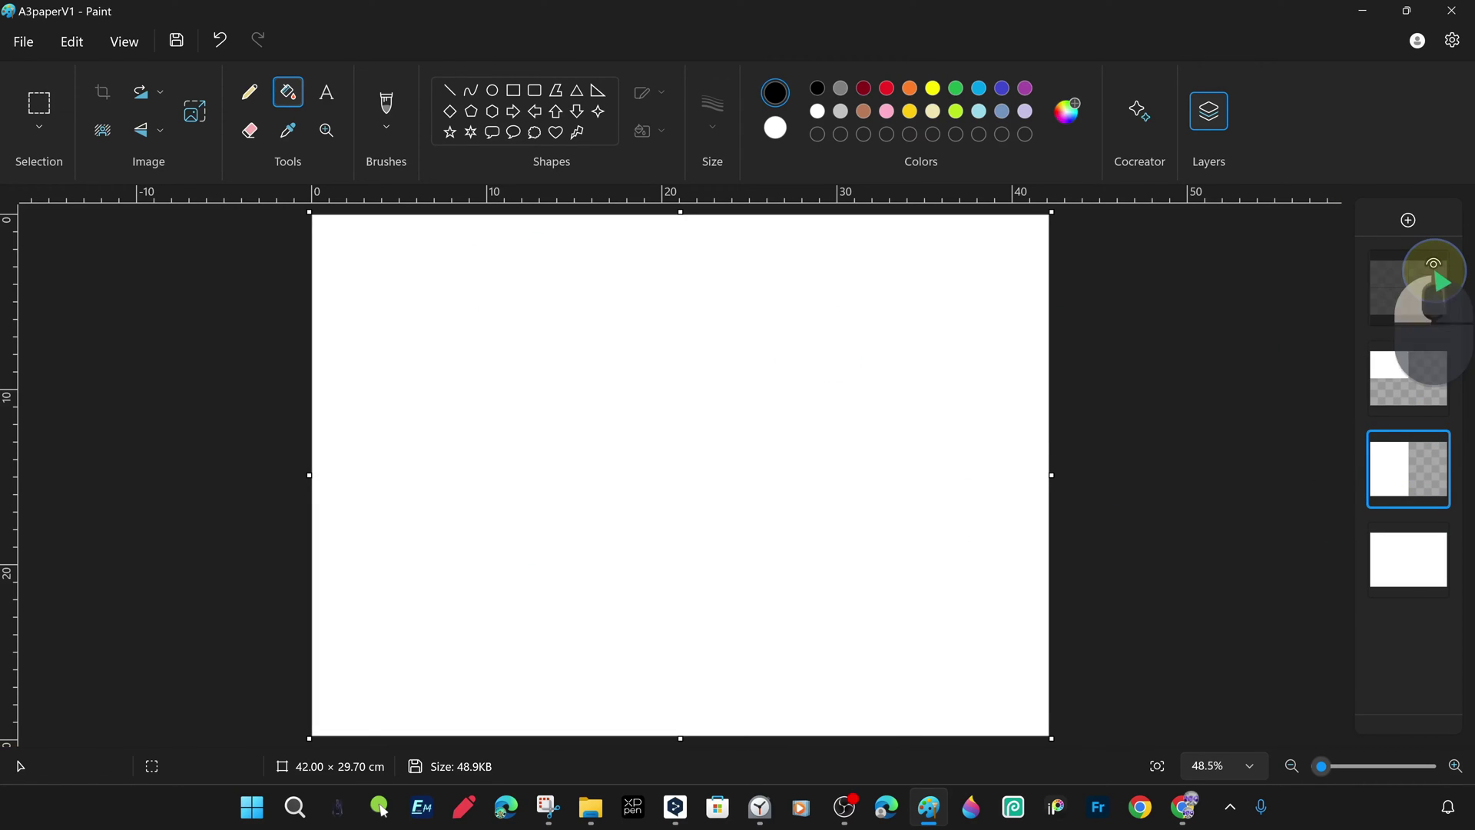
{"action": "left_click", "coordinate": [1434, 263]}
Add a new layer for text and move it above the dividing-line layer.
{"action": "left_click", "coordinate": [326, 92]}
{"action": "key", "text": "Escape"}
{"action": "left_click", "coordinate": [1408, 222]}
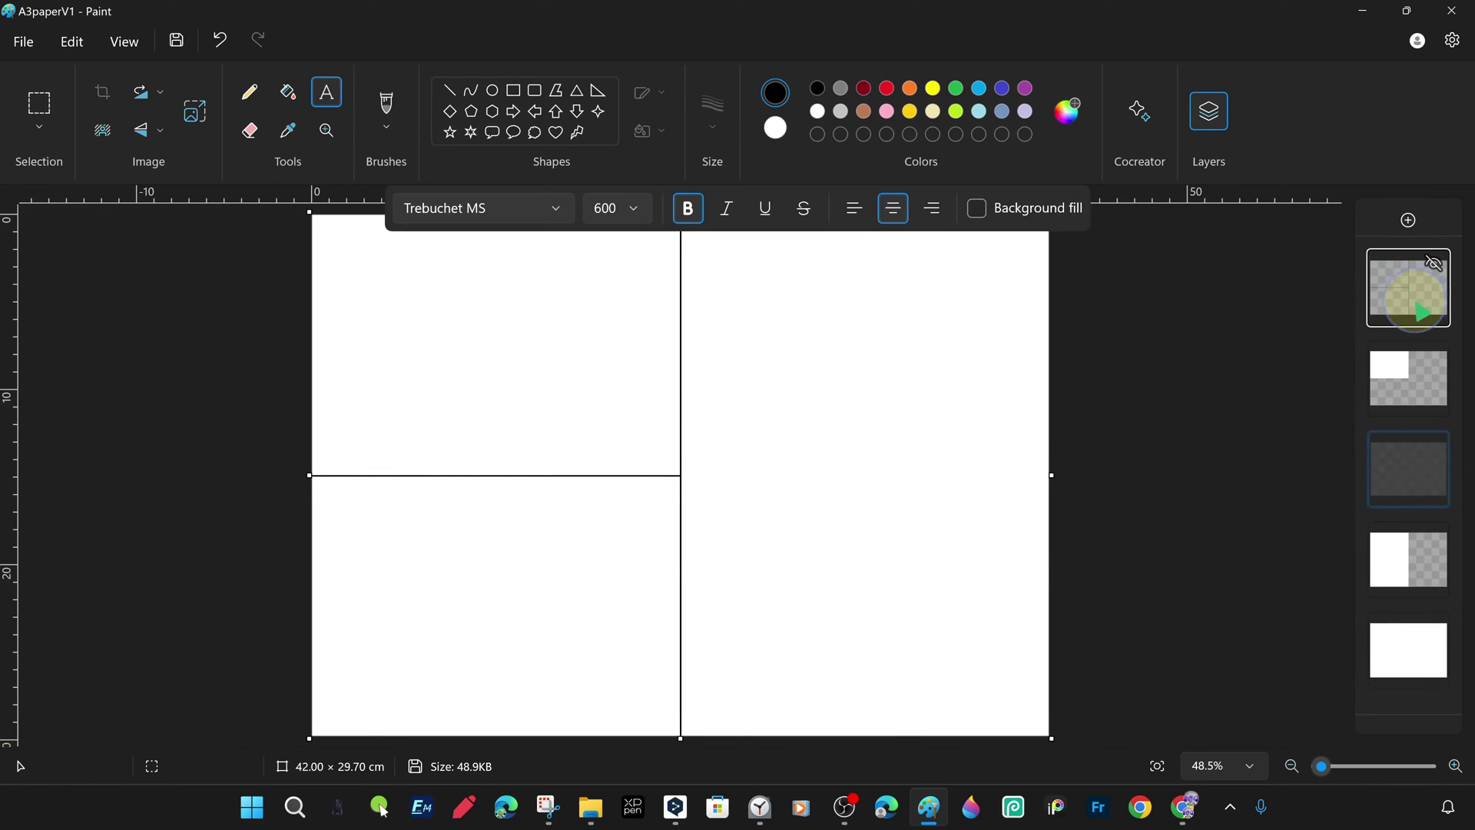
{"action": "left_click_drag", "start_coordinate": [1411, 461], "coordinate": [1413, 278]}
{"action": "key", "text": "ctrl+z"}
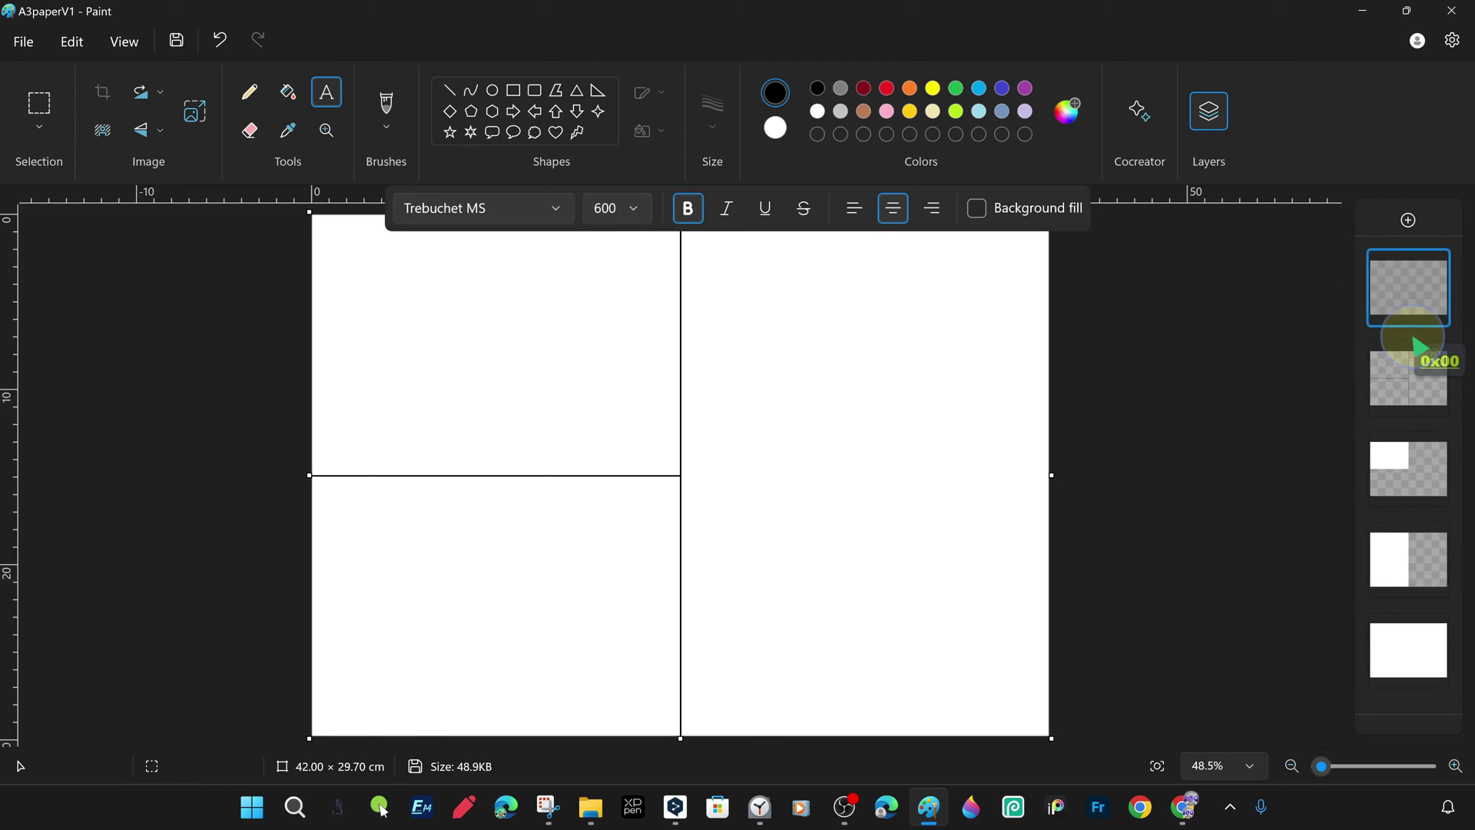
Add a bold, centered A3 text label in Trebuchet MS at size 600 on the undivided half of the sheet.
{"action": "left_click", "coordinate": [634, 209]}
{"action": "type", "text": "A3"}
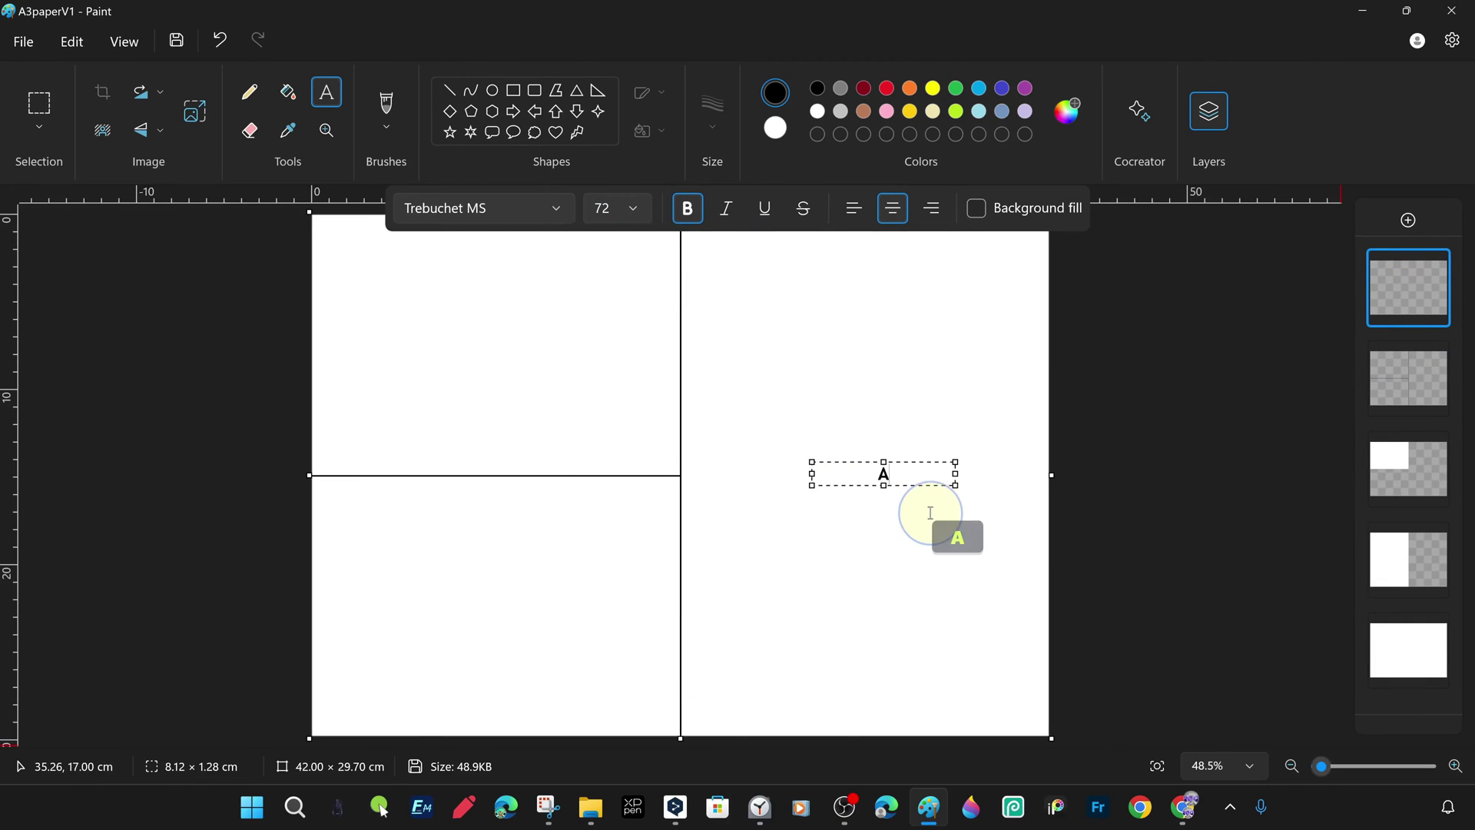
{"action": "left_click_drag", "start_coordinate": [810, 484], "coordinate": [779, 642]}
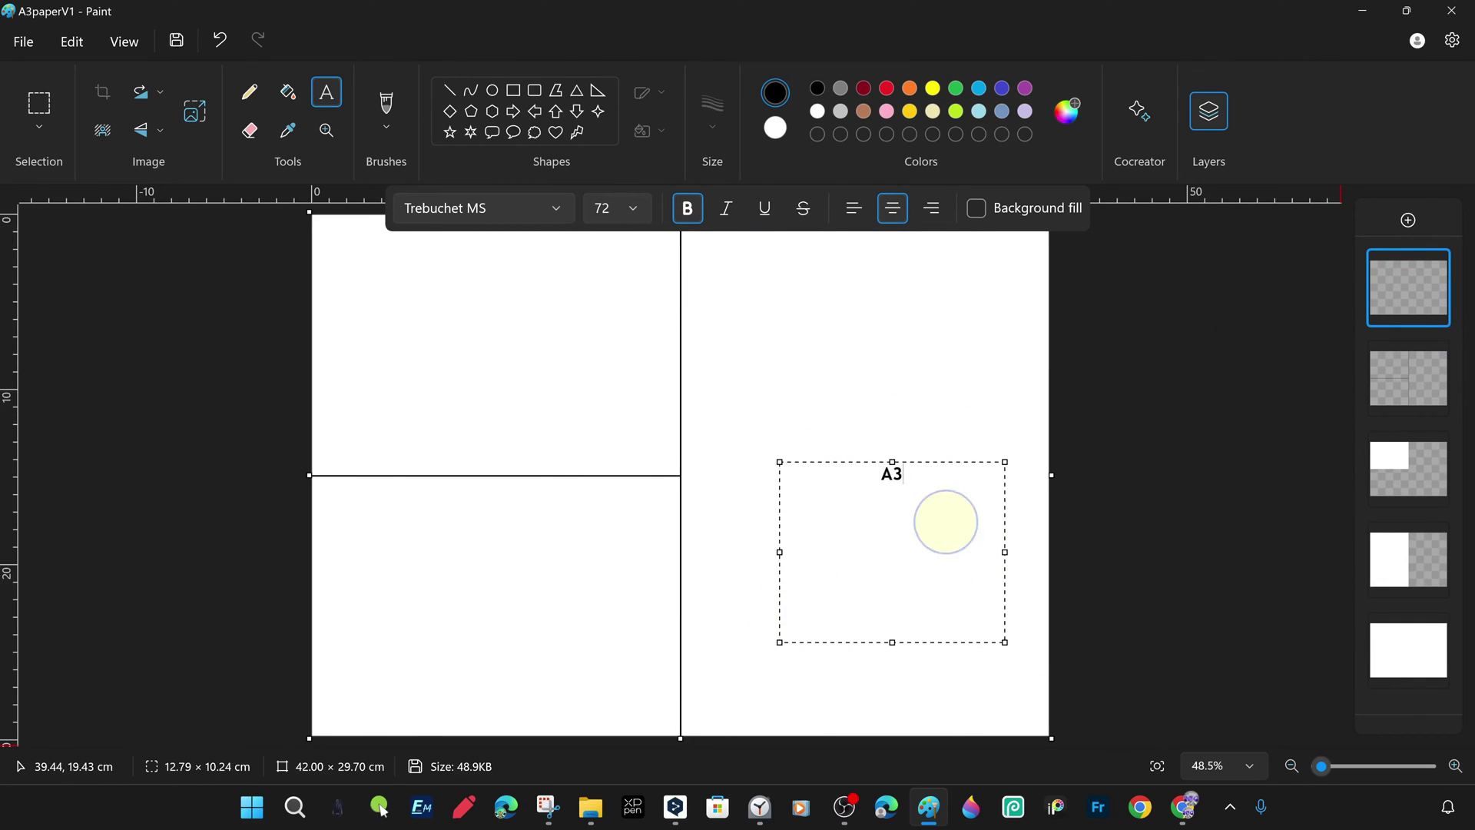
{"action": "key", "text": "ctrl+a"}
{"action": "left_click", "coordinate": [633, 209]}
{"action": "type", "text": "400"}
{"action": "key", "text": "BackSpace"}
{"action": "key", "text": "BackSpace"}
{"action": "key", "text": "BackSpace"}
{"action": "type", "text": "600"}
{"action": "key", "text": "Return"}
{"action": "left_click", "coordinate": [1142, 475]}
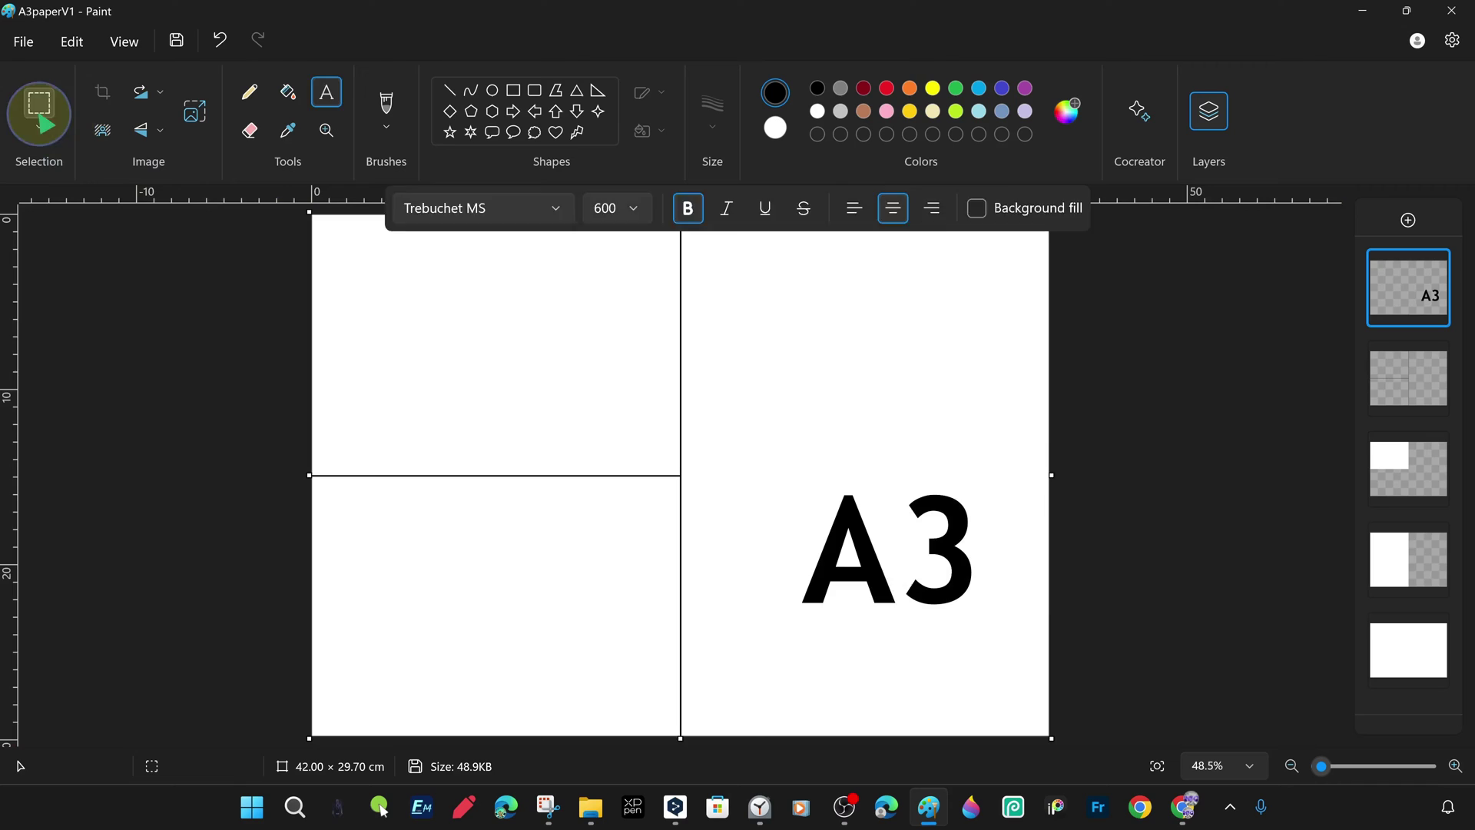
Move the A3 label up to the vertical middle of its half of the sheet.
{"action": "left_click", "coordinate": [38, 113]}
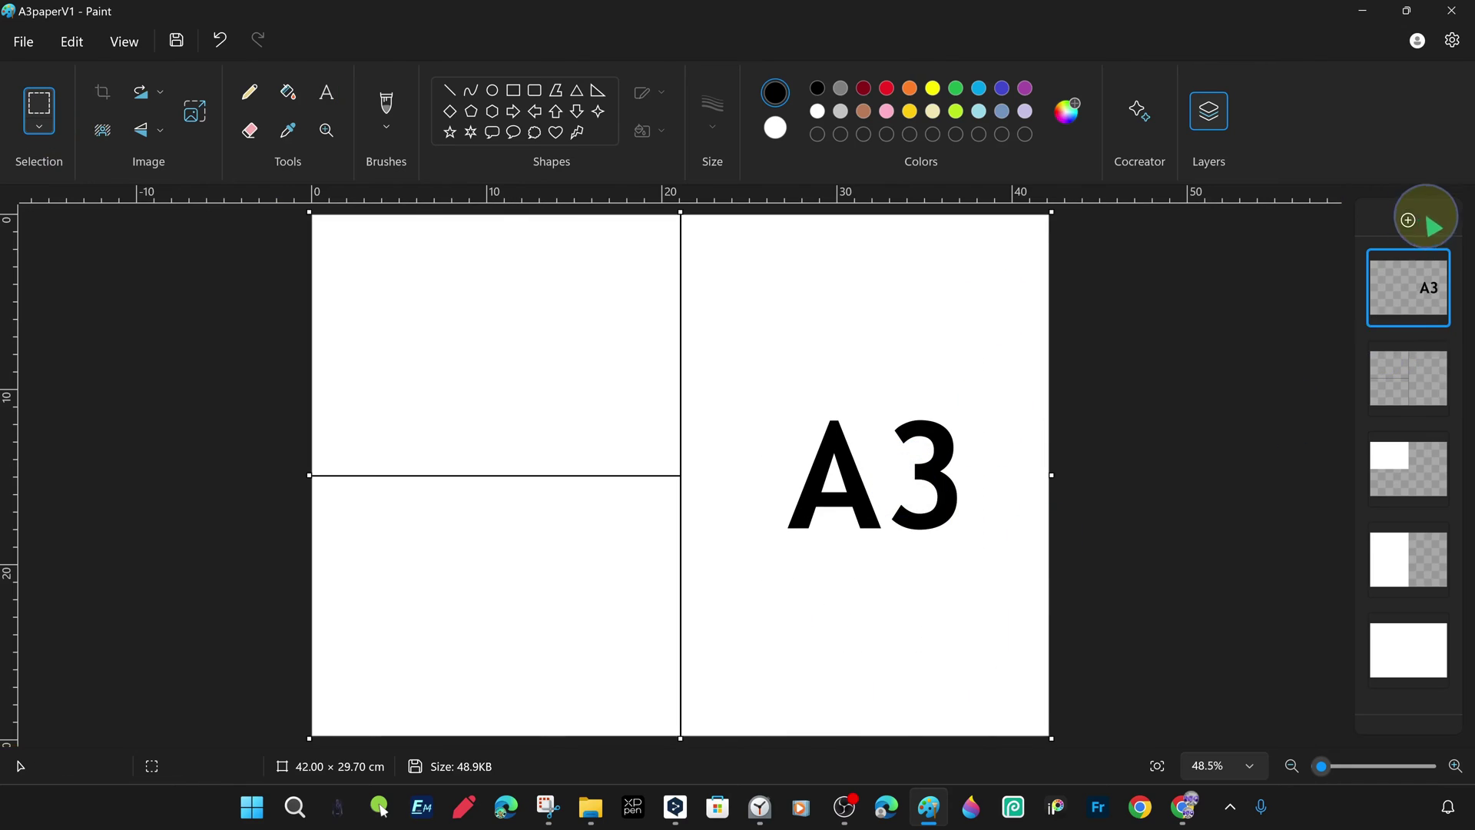
{"action": "left_click", "coordinate": [1412, 221]}
{"action": "key", "text": "ctrl+z"}
Add an A4 text label at size 600 in the area below the horizontal dividing line.
{"action": "left_click", "coordinate": [615, 208]}
{"action": "left_click_drag", "start_coordinate": [376, 514], "coordinate": [582, 639]}
{"action": "type", "text": "A4"}
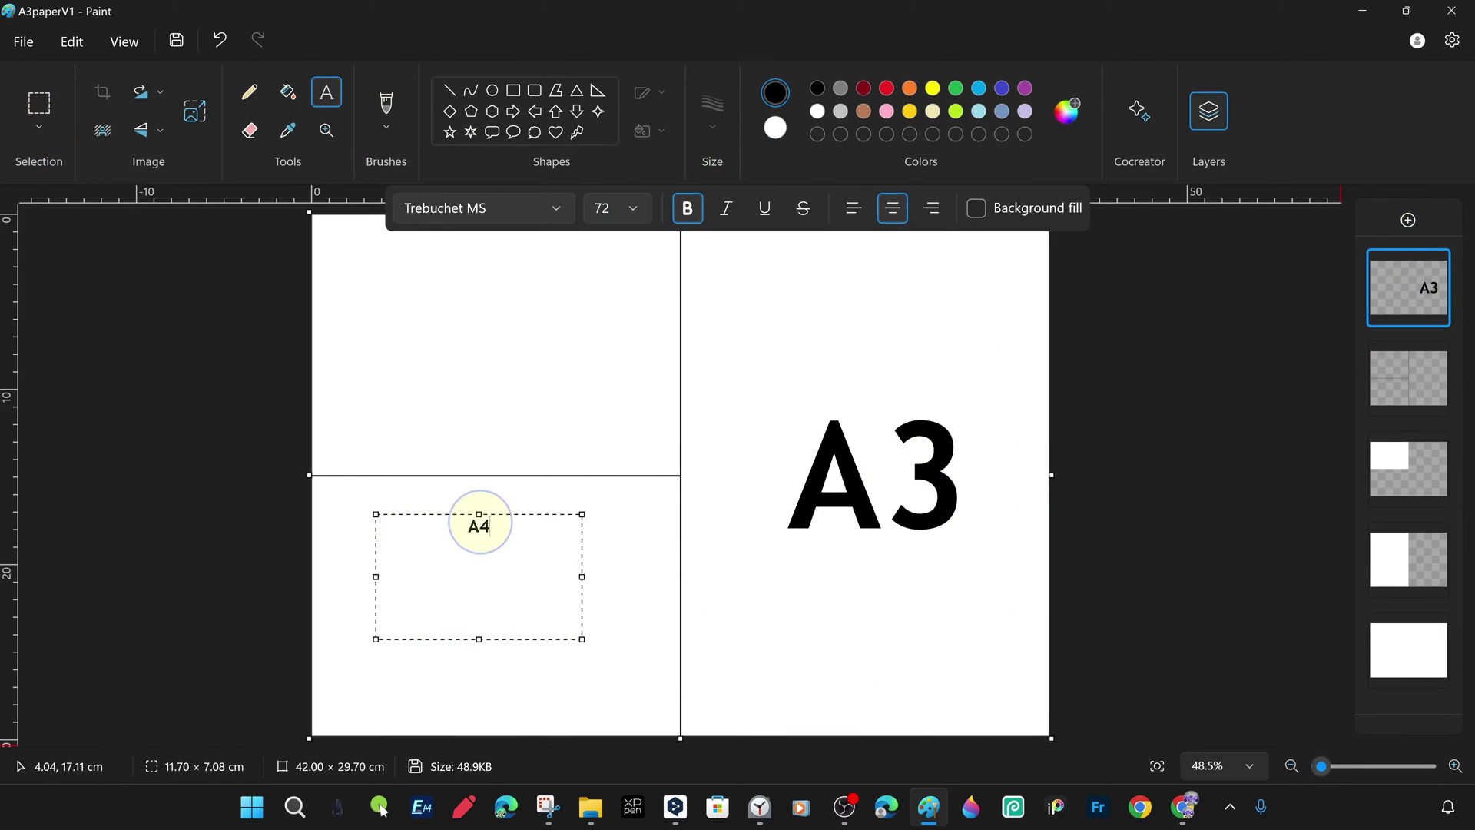
{"action": "left_click", "coordinate": [615, 208]}
{"action": "type", "text": "600"}
{"action": "left_click", "coordinate": [633, 208]}
{"action": "left_click", "coordinate": [609, 566]}
Add an A5 text label at size 600 and position it in the area above the horizontal dividing line.
{"action": "left_click_drag", "start_coordinate": [417, 320], "coordinate": [560, 342]}
{"action": "type", "text": "A5"}
{"action": "left_click", "coordinate": [609, 209]}
{"action": "type", "text": "600"}
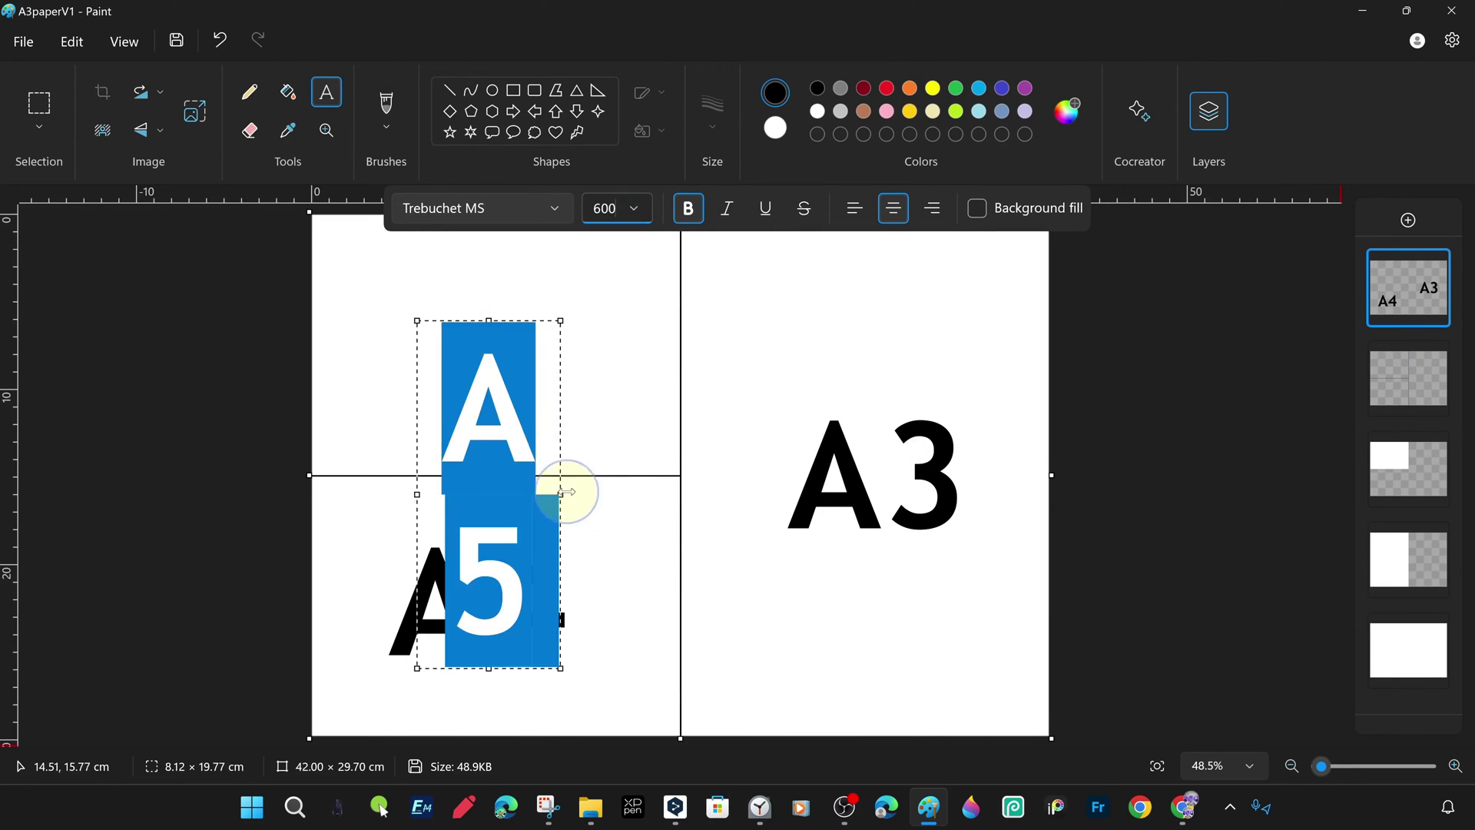
{"action": "left_click_drag", "start_coordinate": [563, 492], "coordinate": [648, 493]}
{"action": "left_click_drag", "start_coordinate": [614, 320], "coordinate": [570, 256]}
{"action": "left_click", "coordinate": [712, 323]}
{"action": "left_click", "coordinate": [1432, 262]}
{"action": "left_click", "coordinate": [1432, 263]}
{"action": "left_click", "coordinate": [38, 103]}
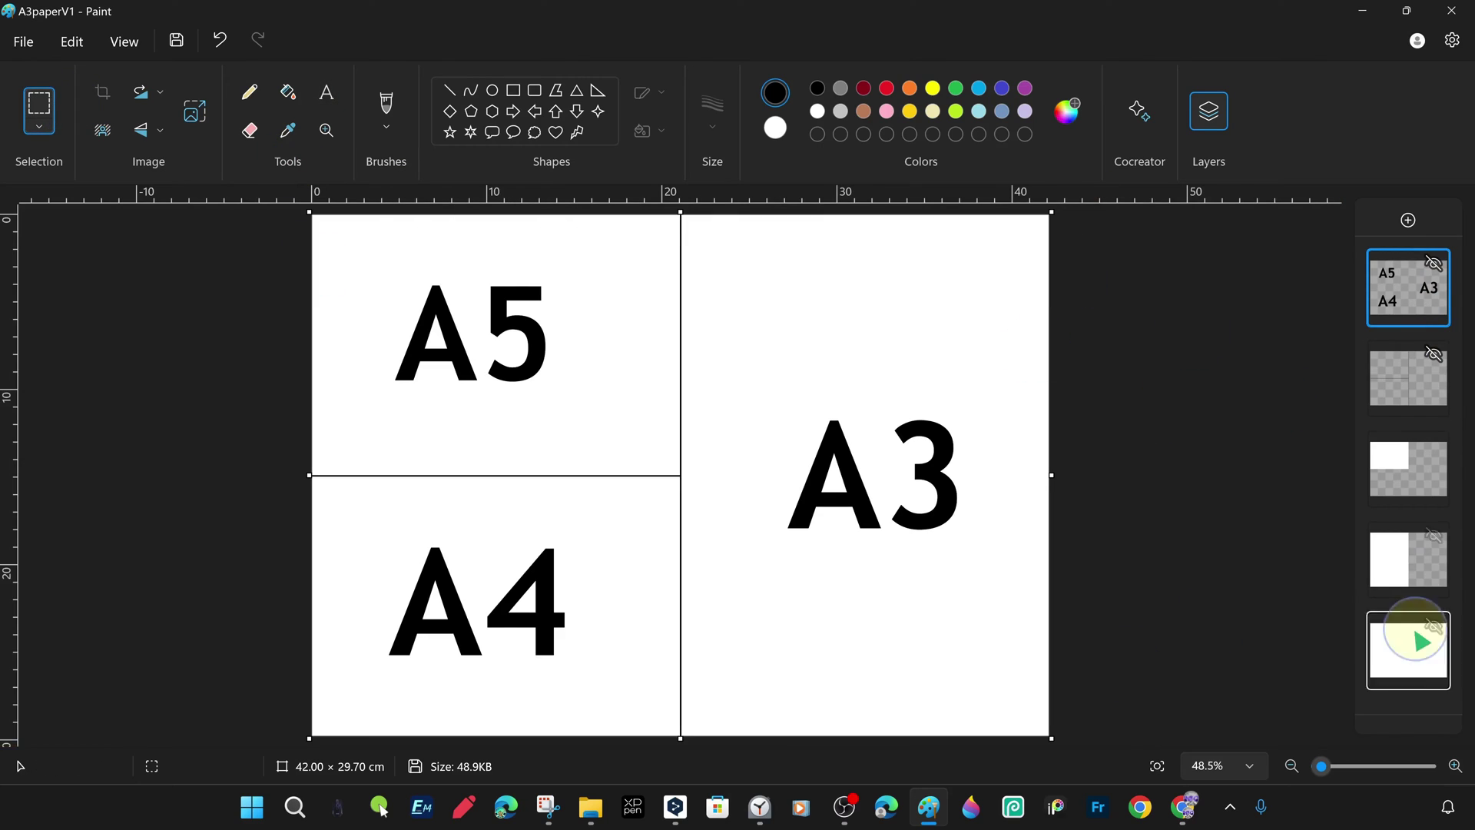
Fill the A3 base sheet on the lowest layer with light gray.
{"action": "left_click", "coordinate": [1415, 629]}
{"action": "left_click", "coordinate": [288, 91]}
{"action": "left_click", "coordinate": [839, 111]}
{"action": "left_click", "coordinate": [853, 323]}
Fill the A4 sheet on its layer with dark gray and make the A5 layer active.
{"action": "left_click", "coordinate": [840, 88]}
{"action": "left_click", "coordinate": [1413, 559]}
{"action": "left_click", "coordinate": [661, 527]}
{"action": "double_click", "coordinate": [1433, 444]}
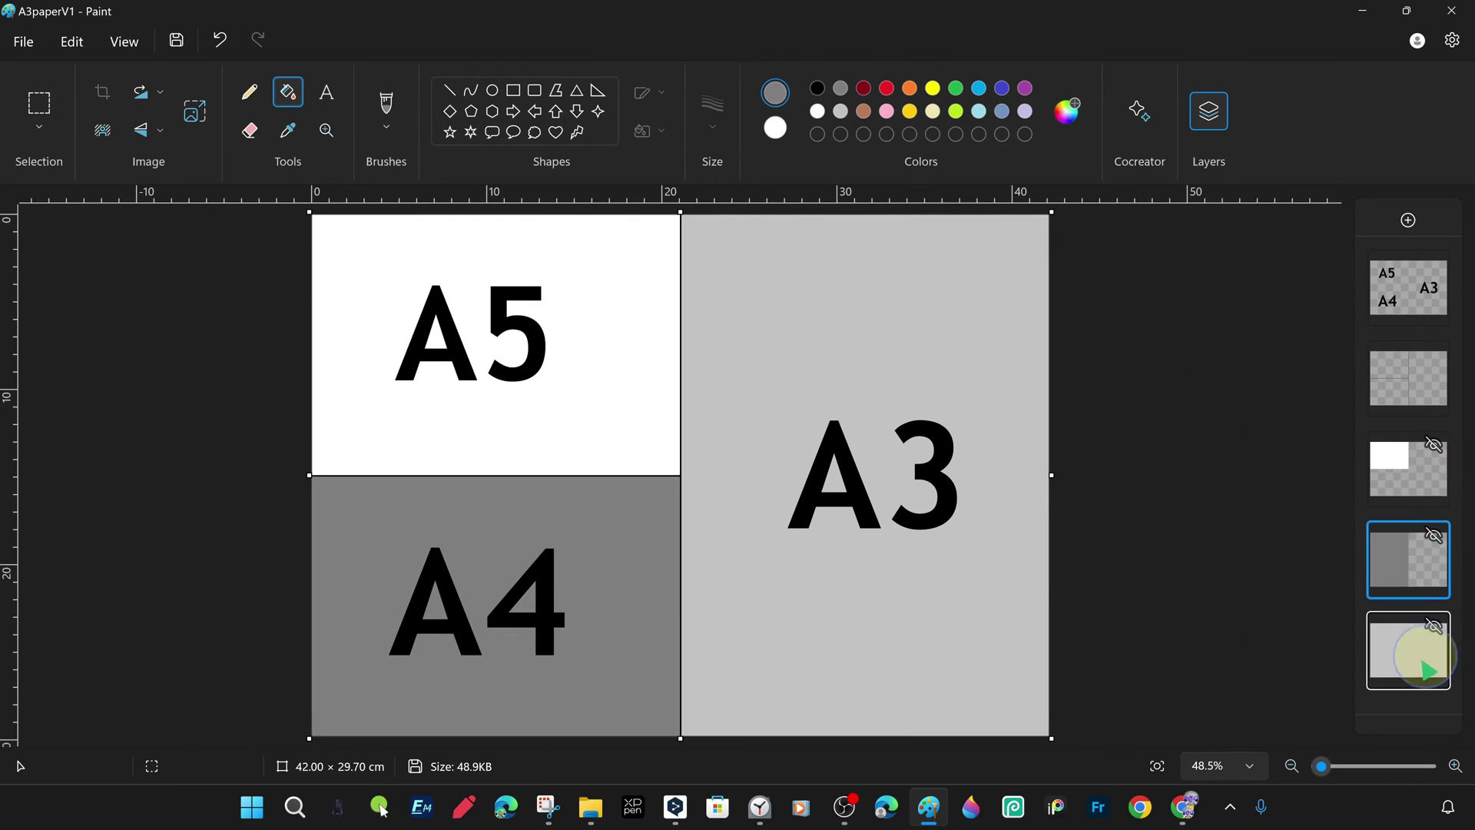
{"action": "left_click", "coordinate": [1408, 469]}
Shrink the Paint window, group the A3paperV1, A4paperV2 and A5paperV3 files together on the desktop, and fit the canvas to the window.
{"action": "left_click", "coordinate": [1406, 11]}
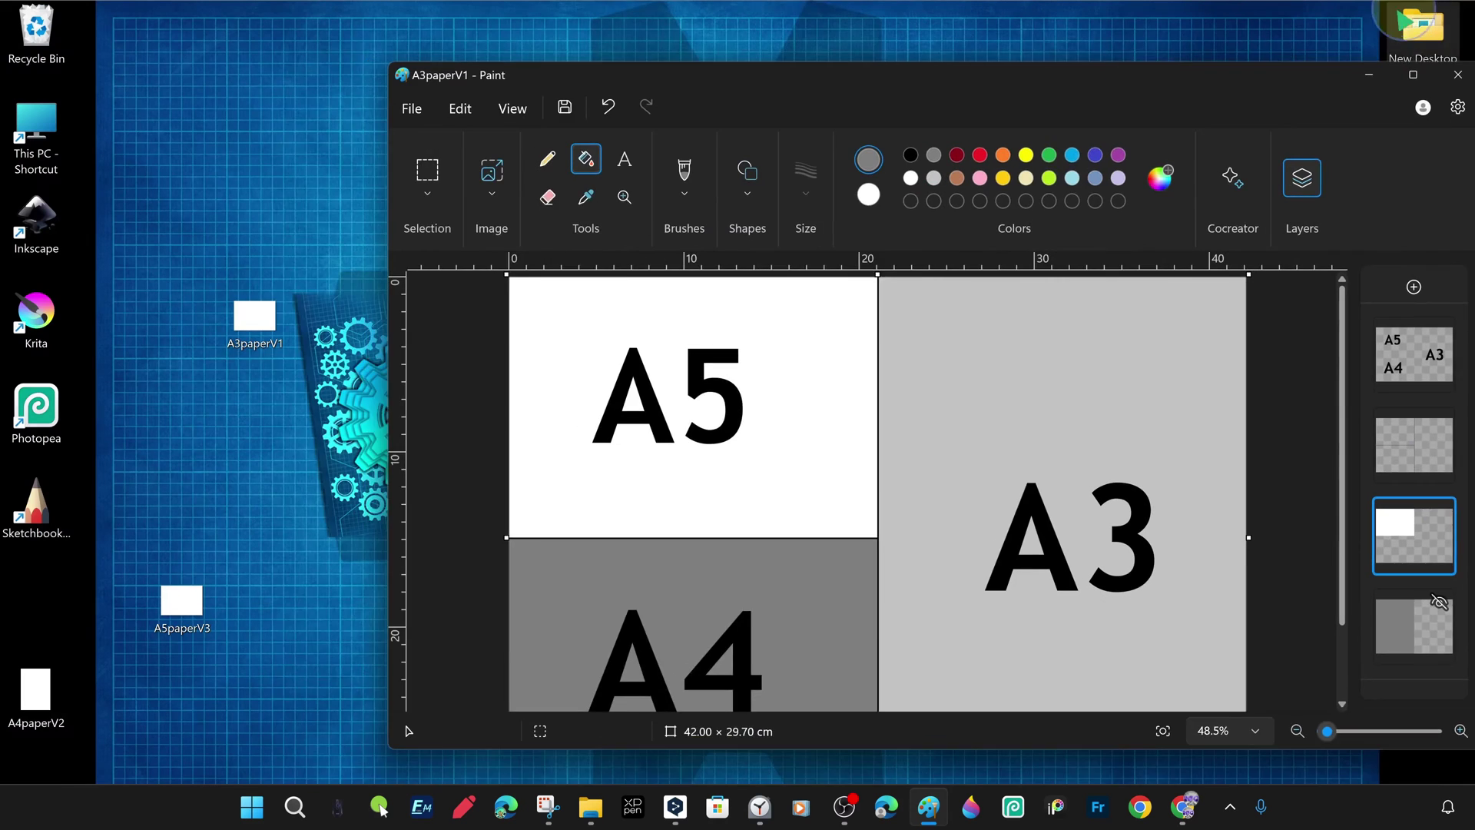
{"action": "left_click_drag", "start_coordinate": [899, 74], "coordinate": [840, 59]}
{"action": "left_click_drag", "start_coordinate": [254, 321], "coordinate": [181, 321]}
{"action": "left_click_drag", "start_coordinate": [36, 694], "coordinate": [181, 410]}
{"action": "left_click_drag", "start_coordinate": [181, 604], "coordinate": [254, 414]}
{"action": "left_click", "coordinate": [1104, 716]}
Save the layered comparison as a PNG picture named A3A4A5papersV4 on the Desktop.
{"action": "left_click", "coordinate": [353, 93]}
{"action": "mouse_move", "coordinate": [461, 283]}
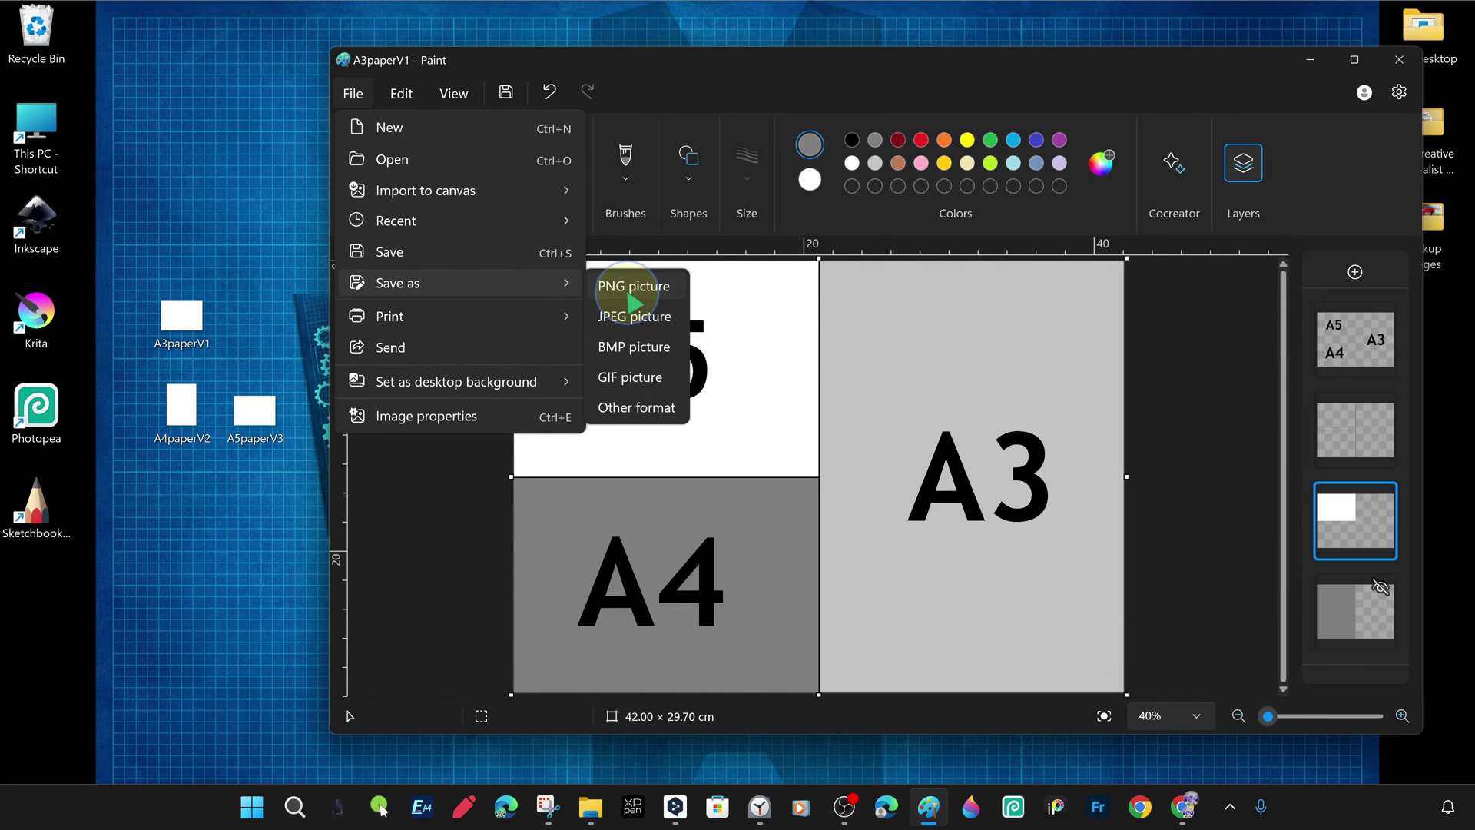
{"action": "left_click", "coordinate": [628, 289]}
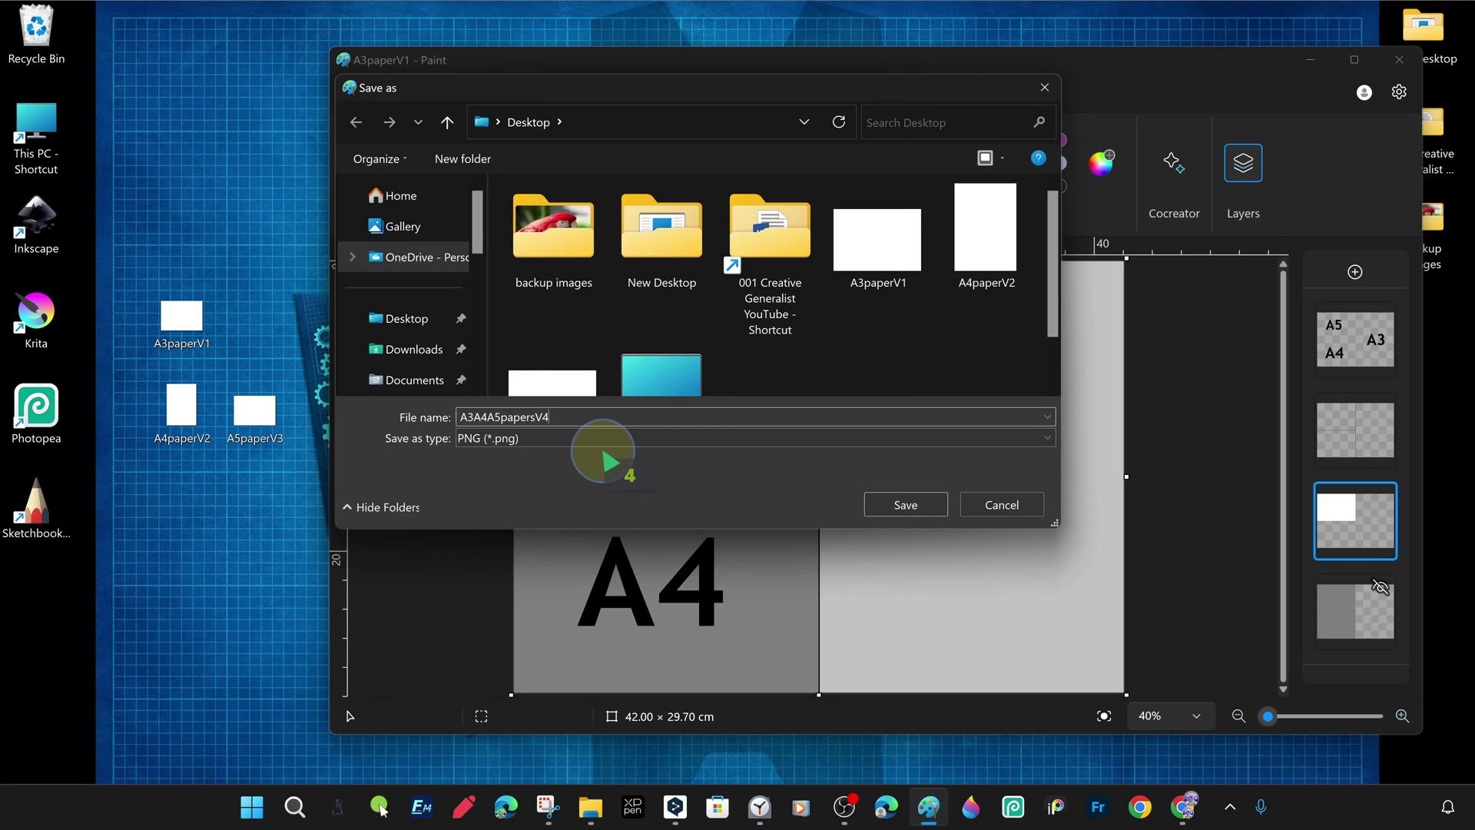
{"action": "left_click", "coordinate": [891, 504]}
{"action": "left_click", "coordinate": [814, 483]}
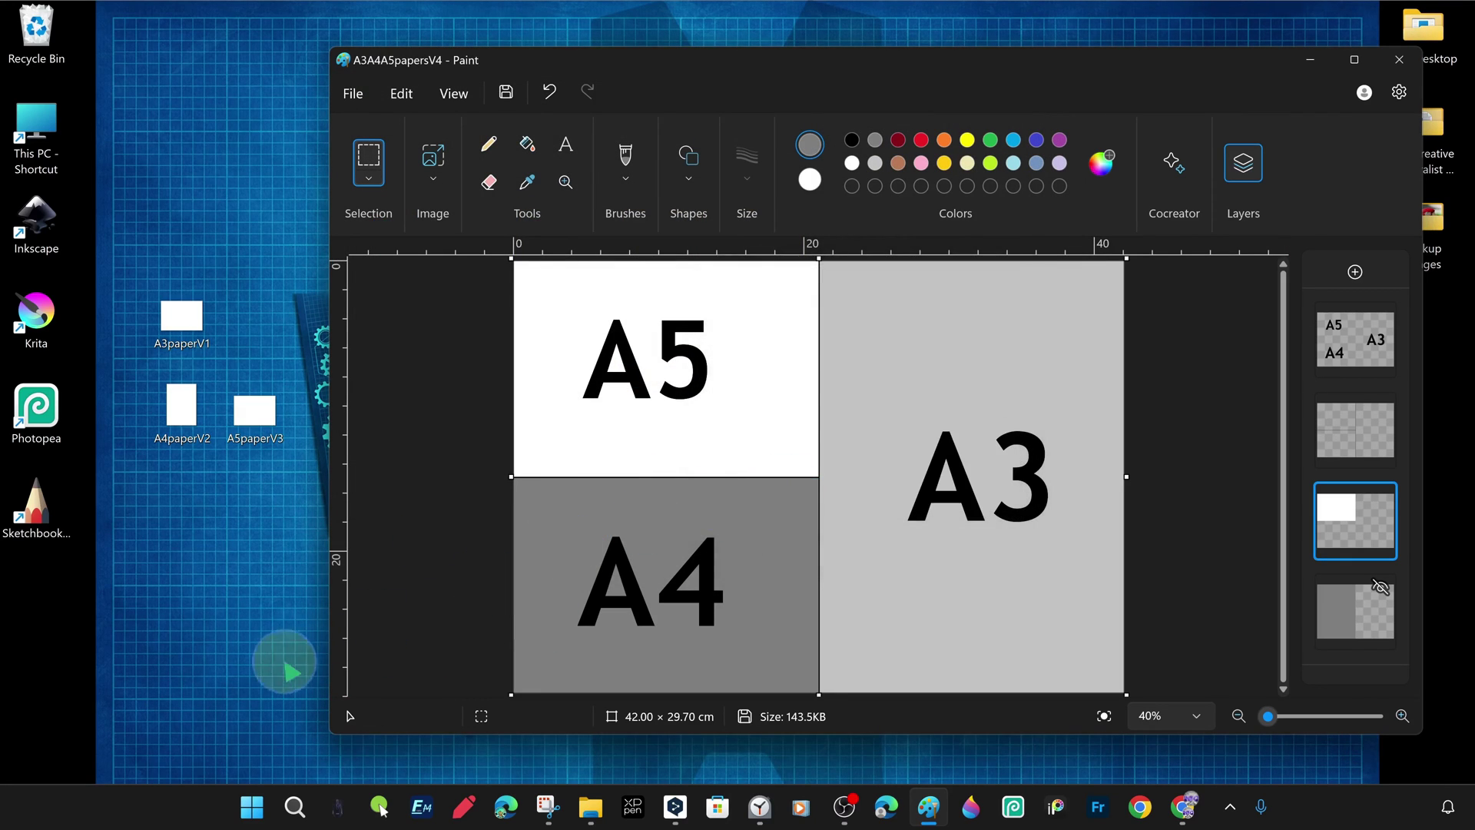
Open A3A4A5papersV4 from the desktop in Photos and add the three single-sheet images to view all four side by side.
{"action": "left_click", "coordinate": [64, 604]}
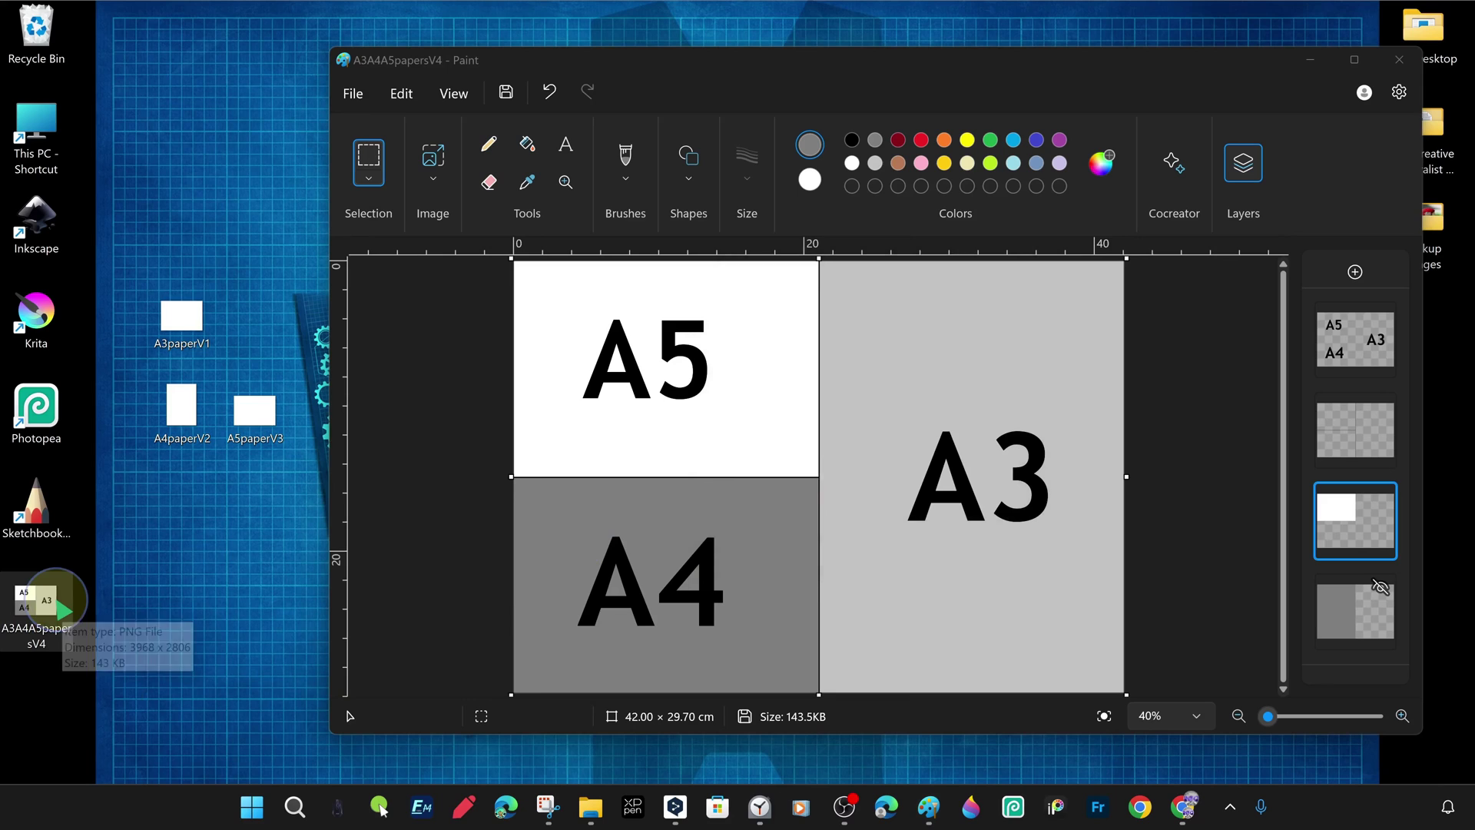
{"action": "left_click", "coordinate": [41, 599], "text": "ctrl"}
{"action": "double_click", "coordinate": [45, 605]}
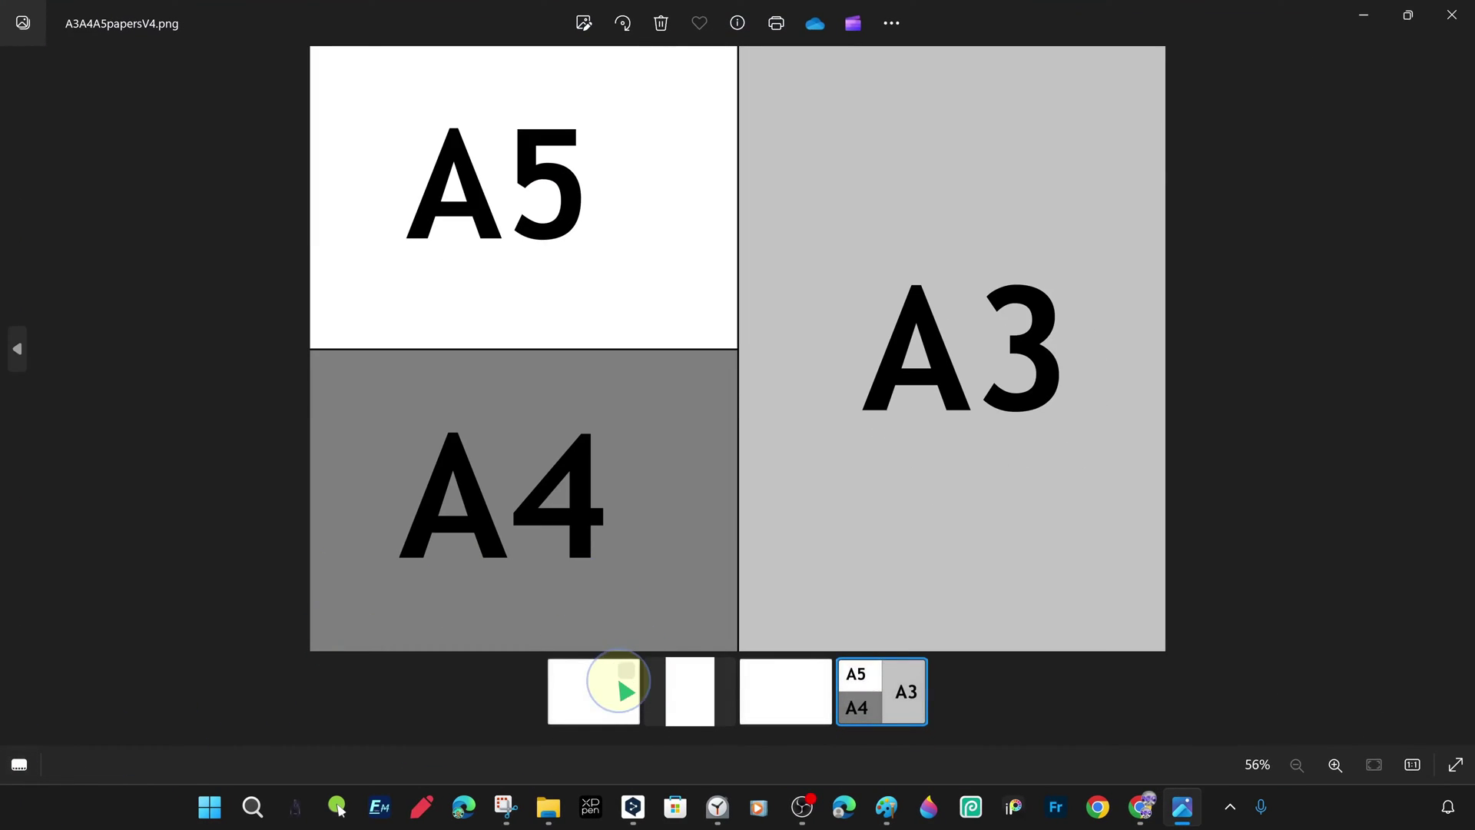
{"action": "left_click", "coordinate": [612, 680], "text": "ctrl"}
{"action": "left_click", "coordinate": [695, 680], "text": "ctrl"}
{"action": "left_click", "coordinate": [799, 676], "text": "ctrl"}
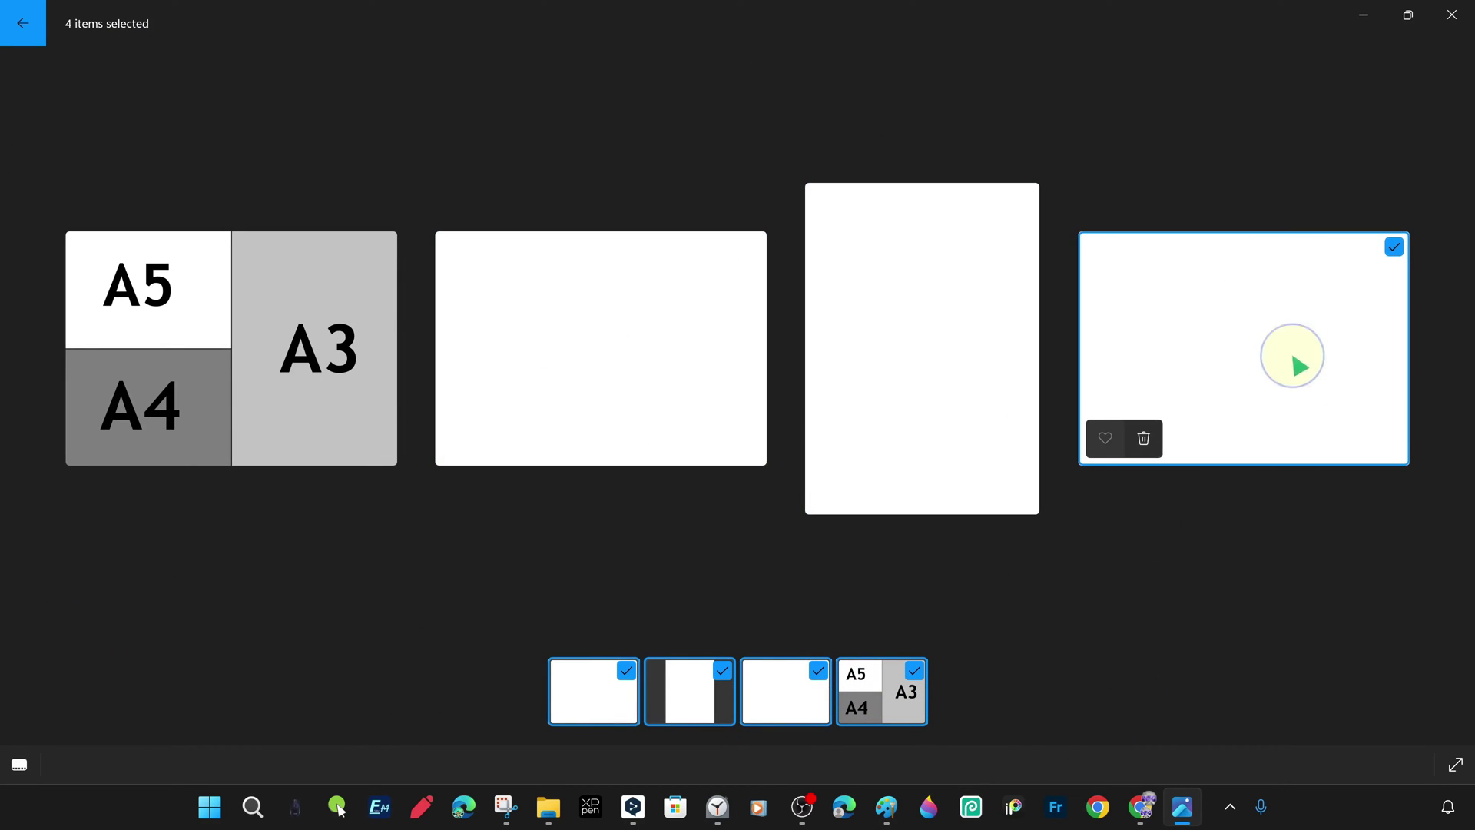
Close the Photos comparison and check the file details of A3paperV1, A4paperV2 and A5paperV3 on the desktop.
{"action": "left_click", "coordinate": [1454, 20]}
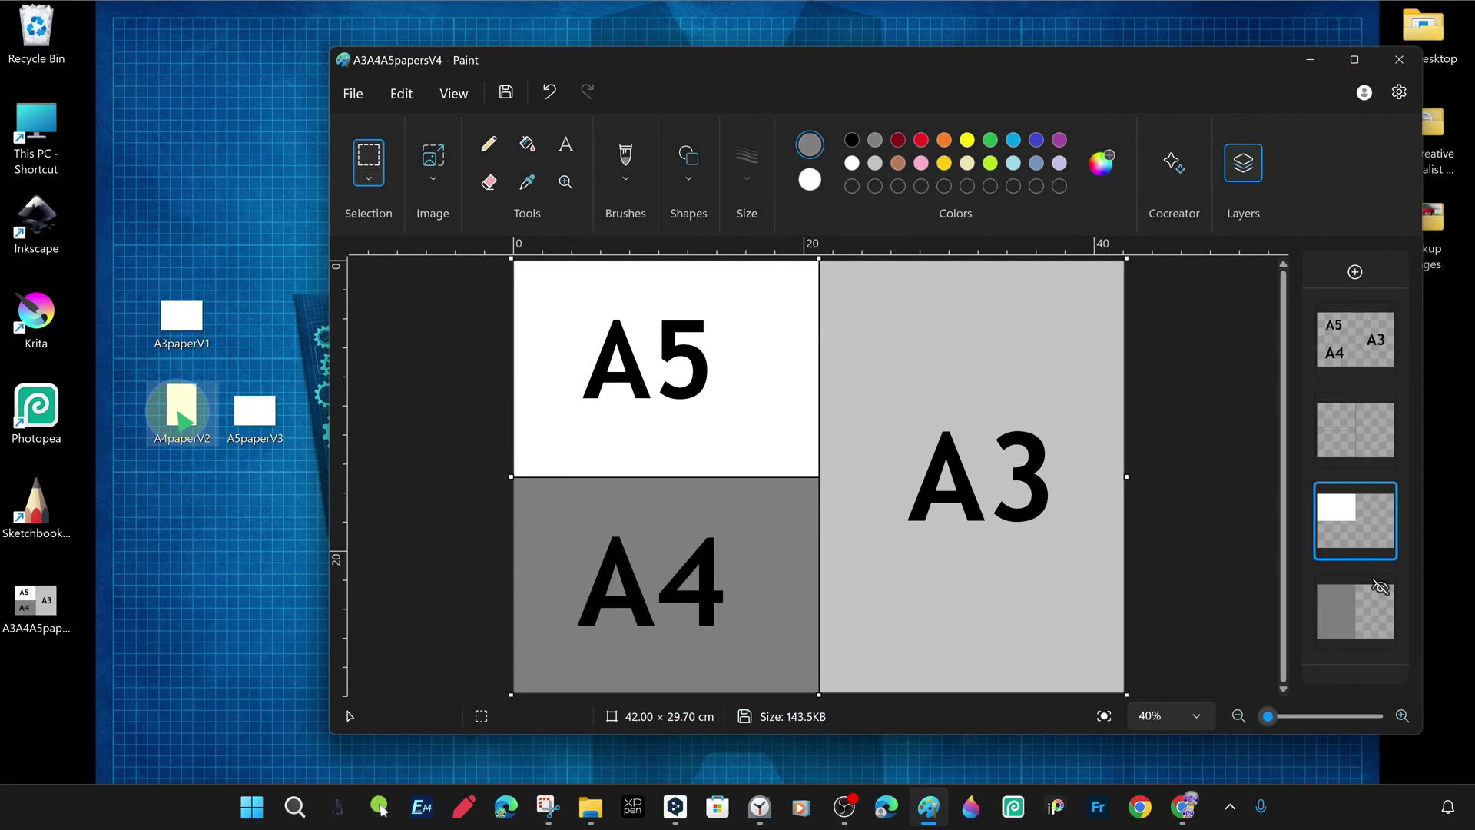
{"action": "right_click", "coordinate": [175, 413]}
{"action": "left_click", "coordinate": [167, 413]}
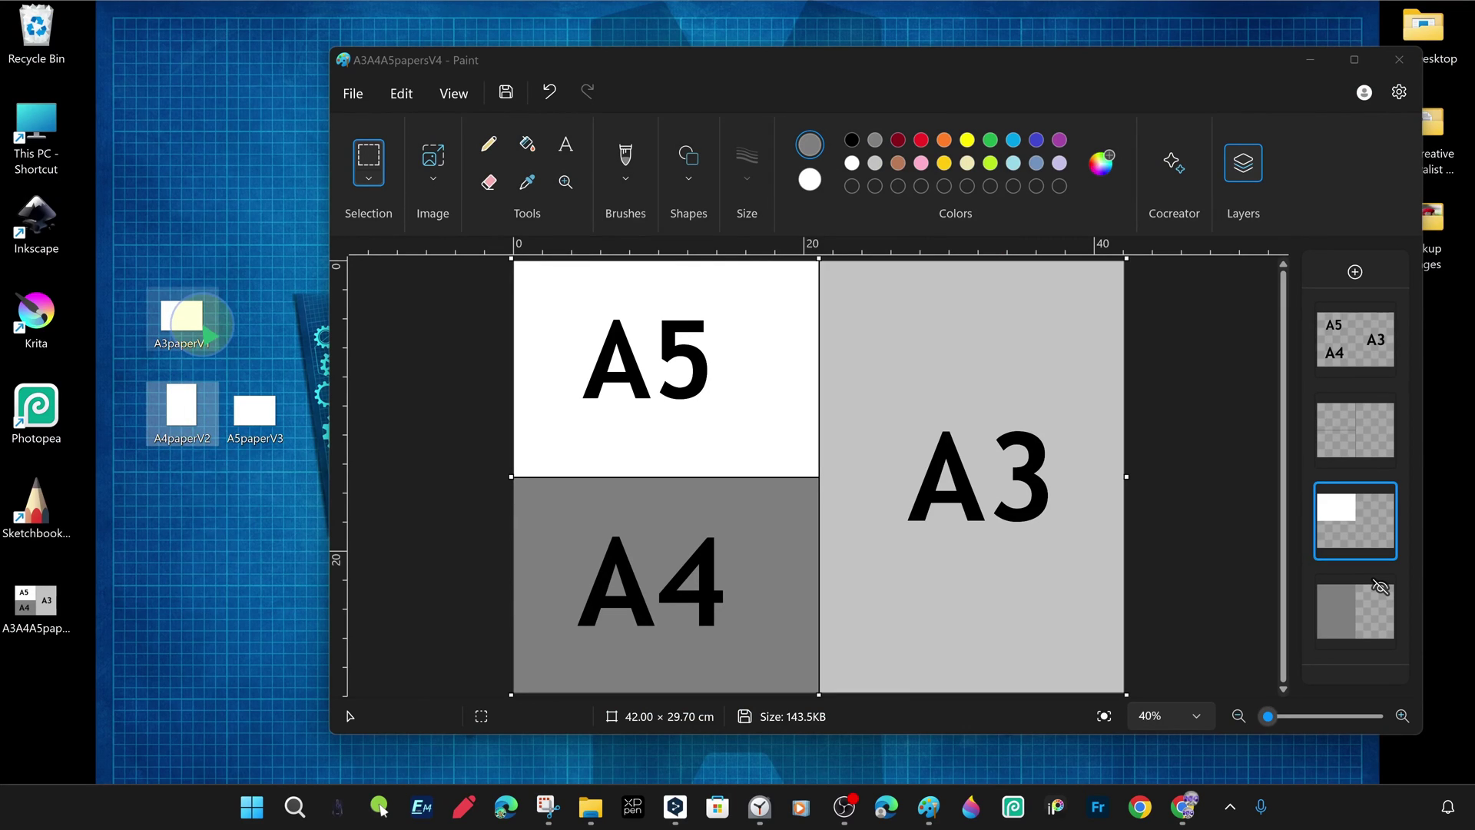
{"action": "mouse_move", "coordinate": [209, 335]}
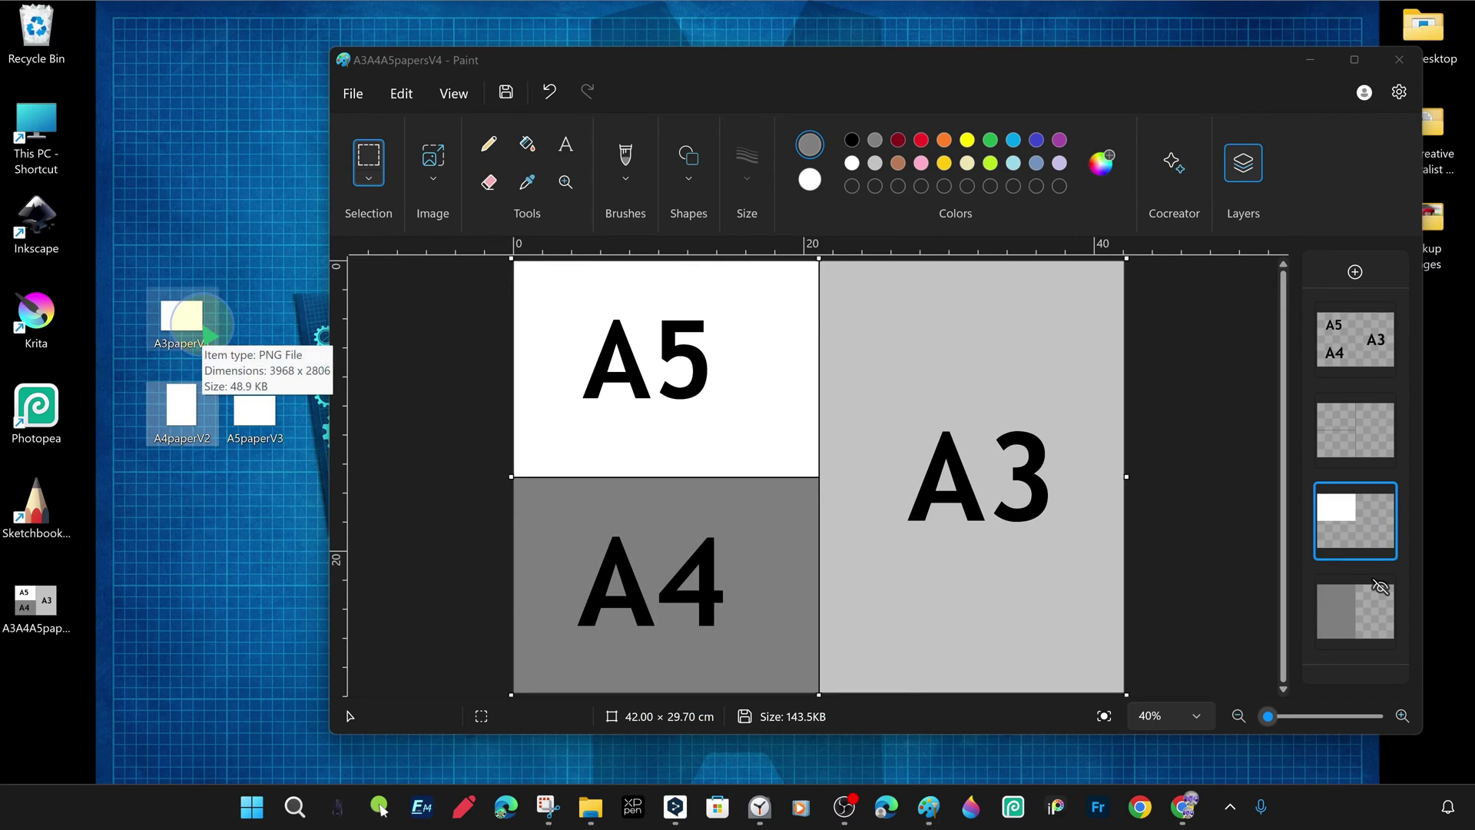
{"action": "mouse_move", "coordinate": [183, 421]}
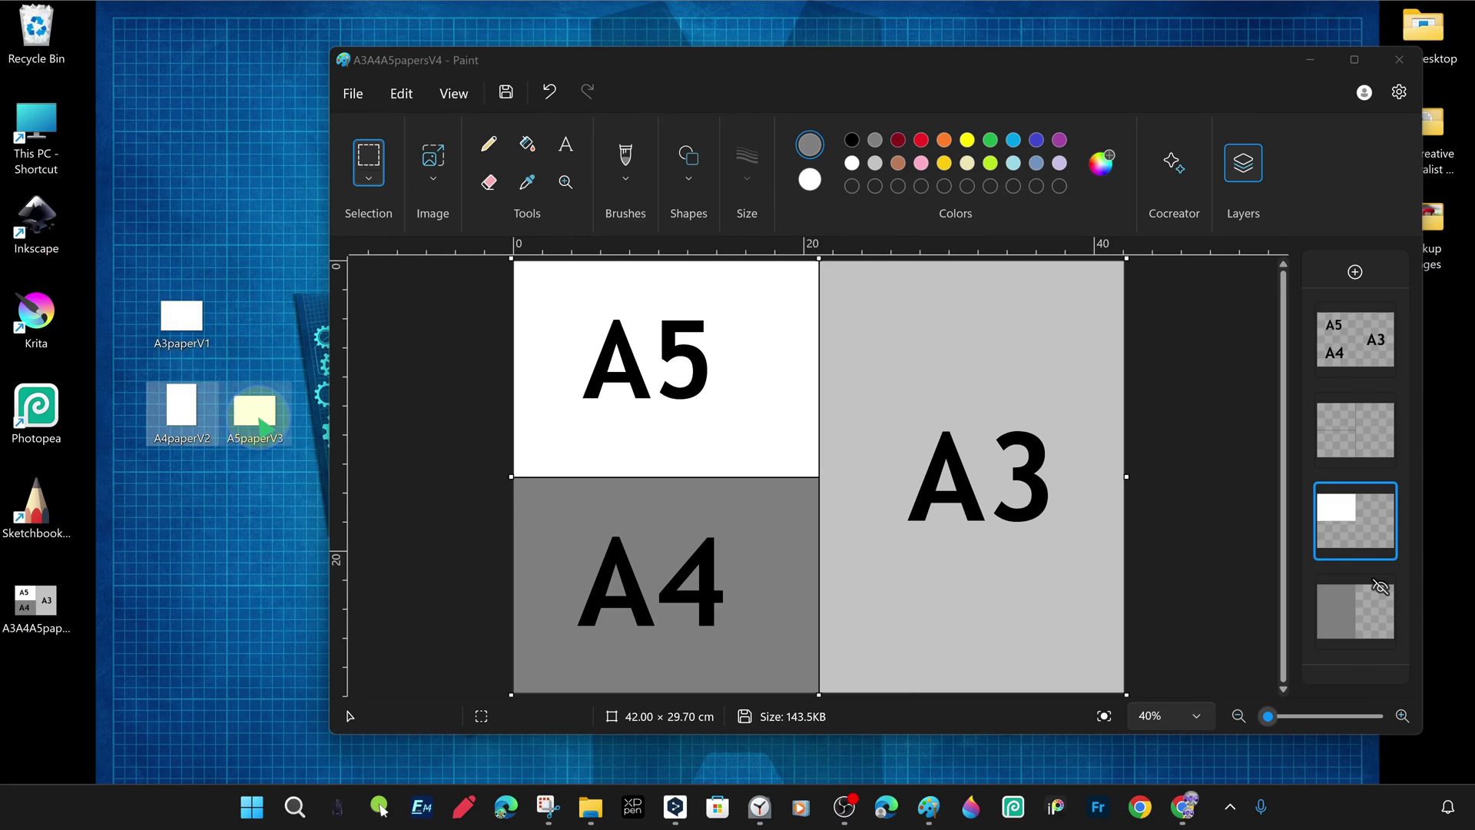
{"action": "mouse_move", "coordinate": [261, 425]}
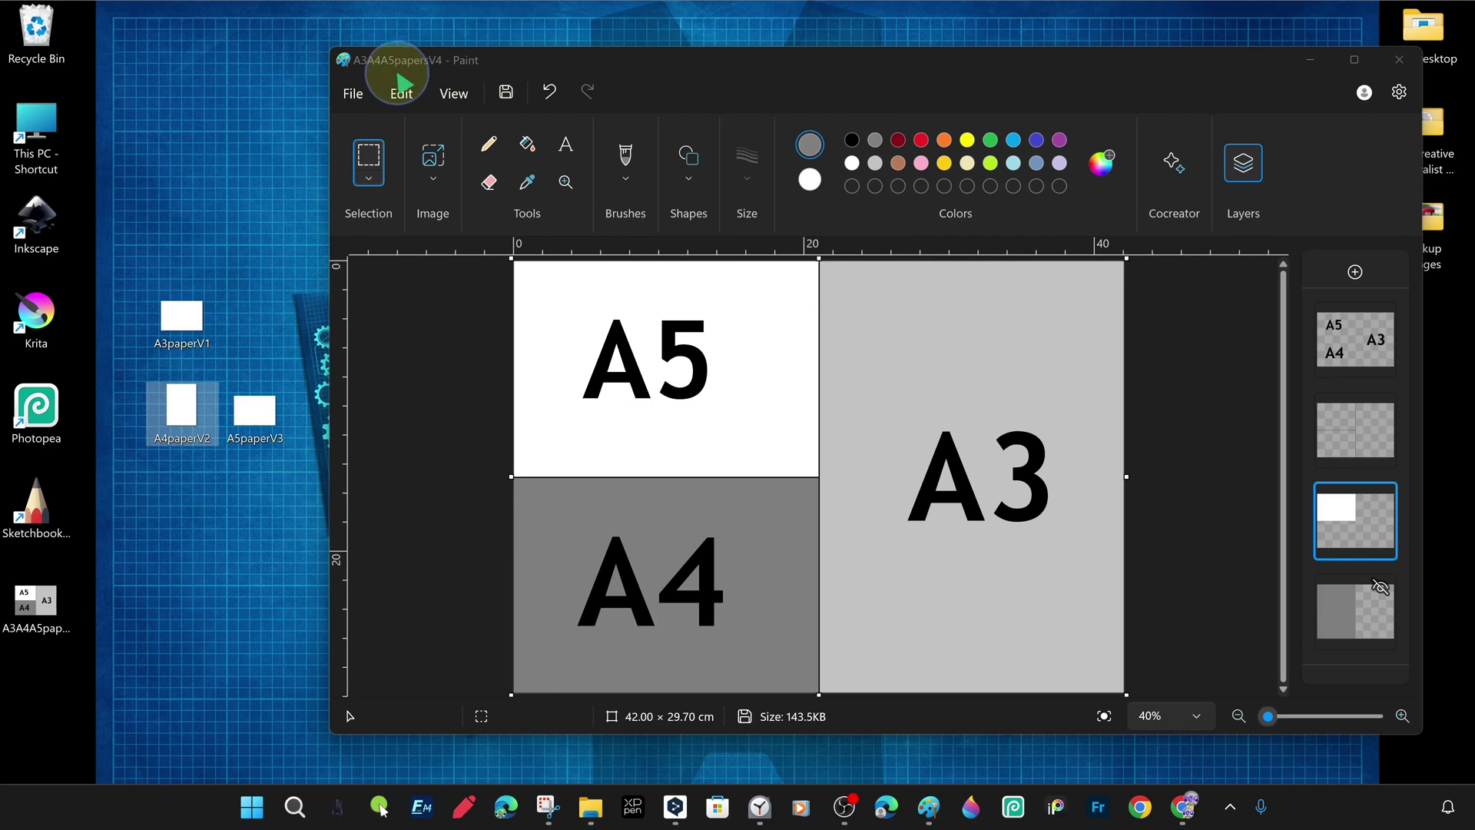
Maximize the Paint window, view the print preview of the A3A4A5papersV4 sheet and close the preview.
{"action": "left_click", "coordinate": [1354, 59]}
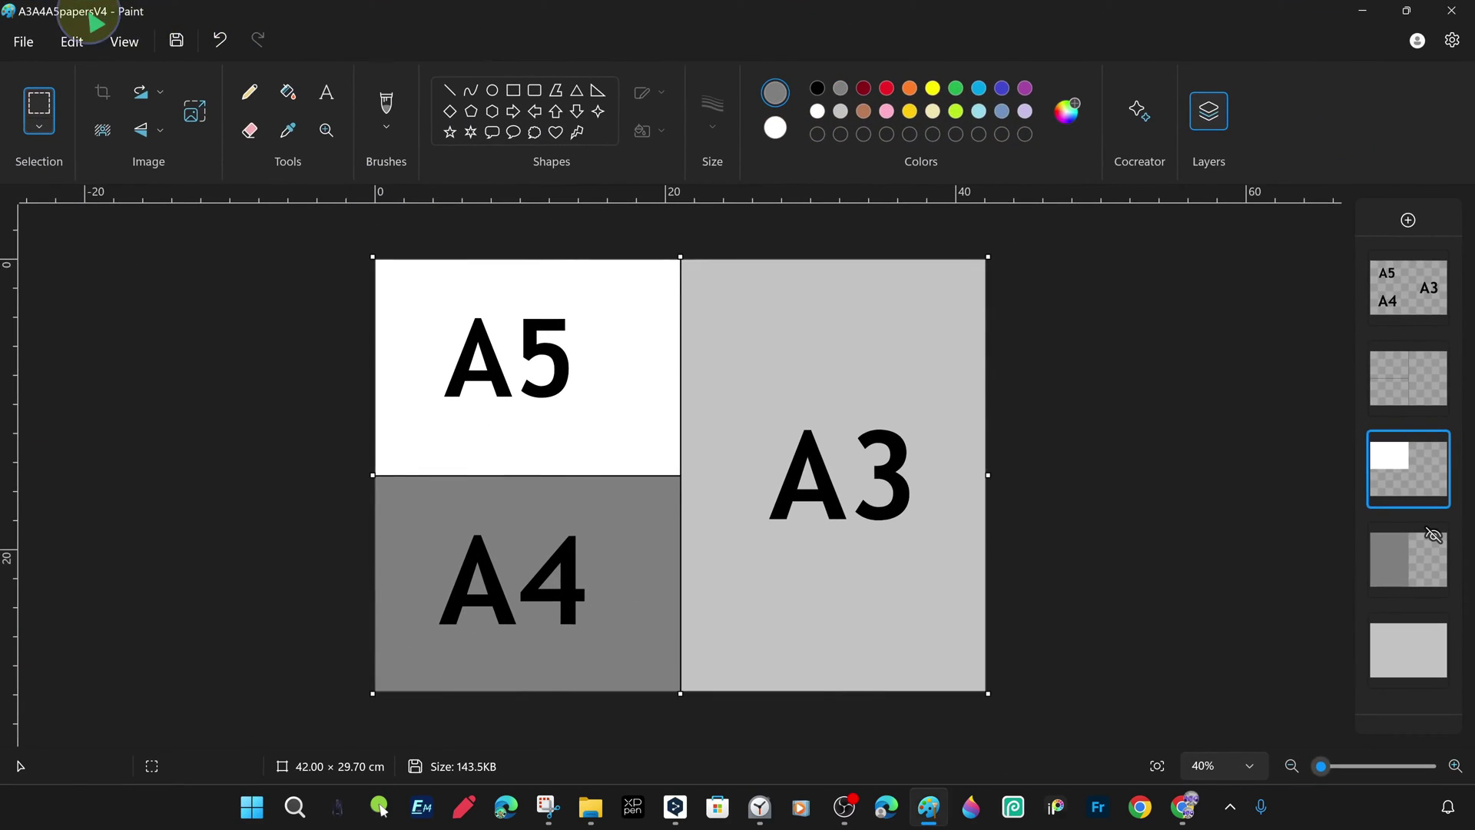
{"action": "left_click", "coordinate": [25, 41]}
{"action": "left_click", "coordinate": [123, 267]}
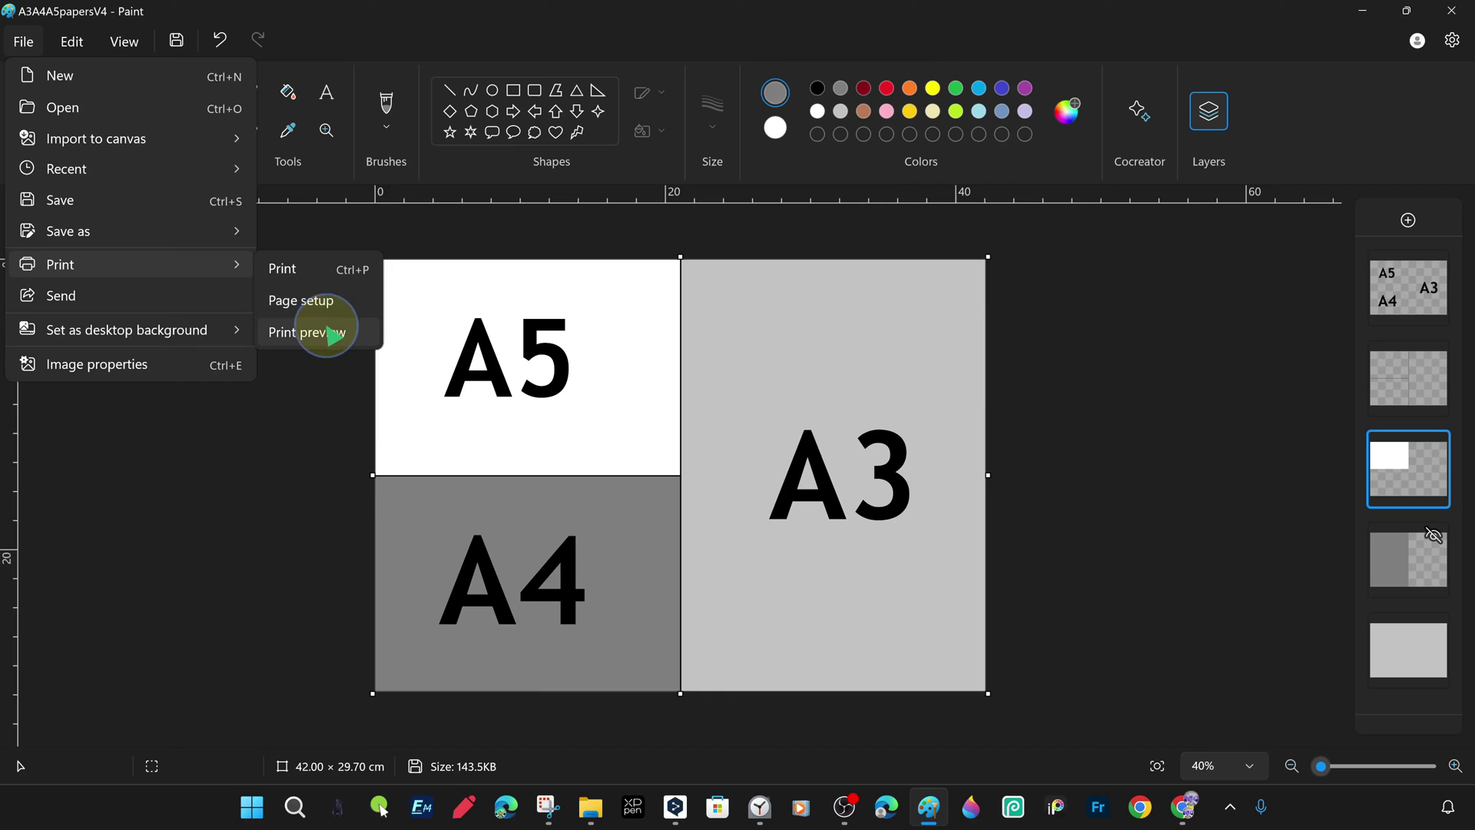
{"action": "left_click", "coordinate": [328, 338]}
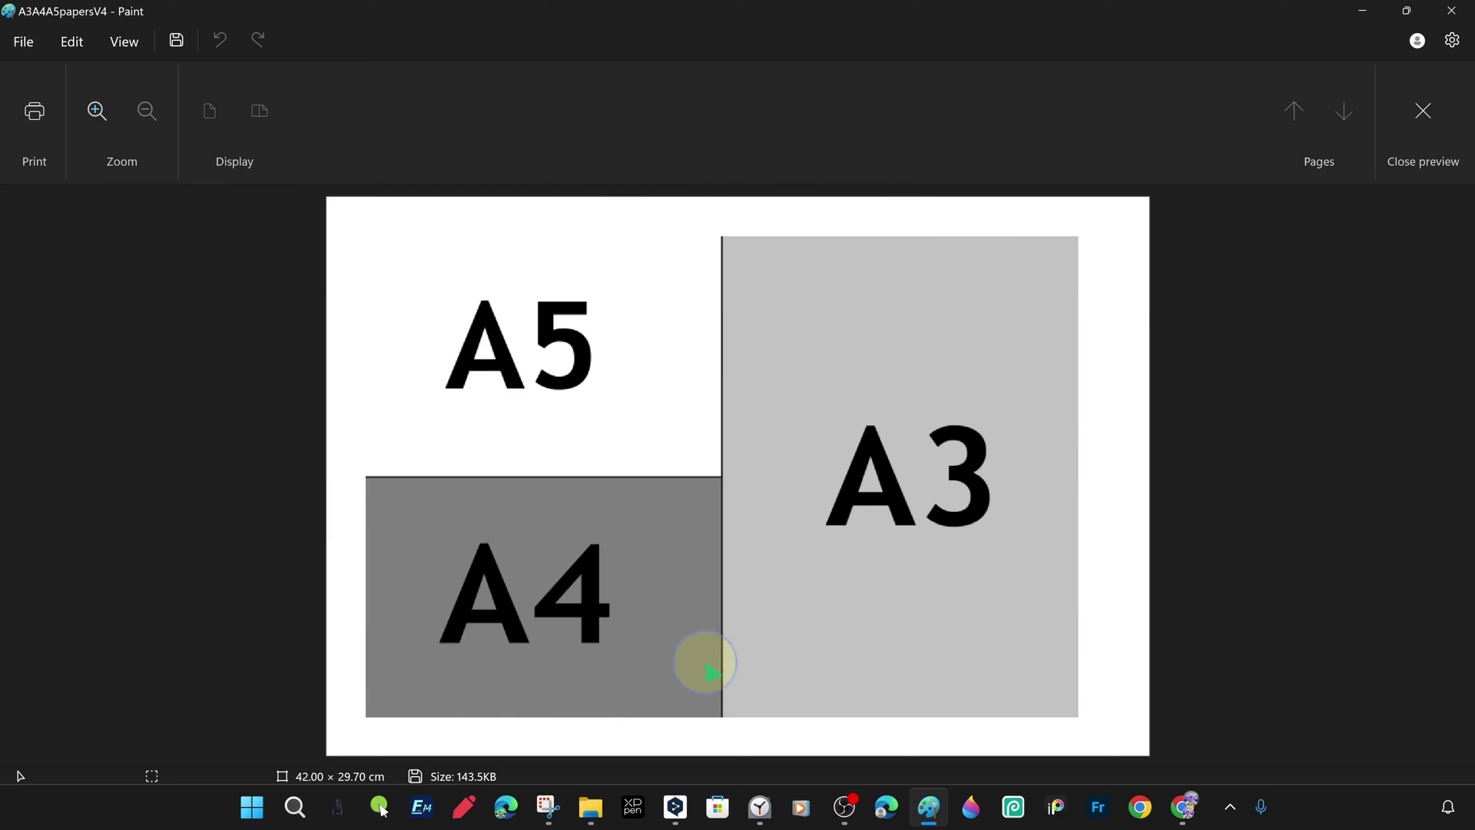
{"action": "left_click", "coordinate": [1422, 112]}
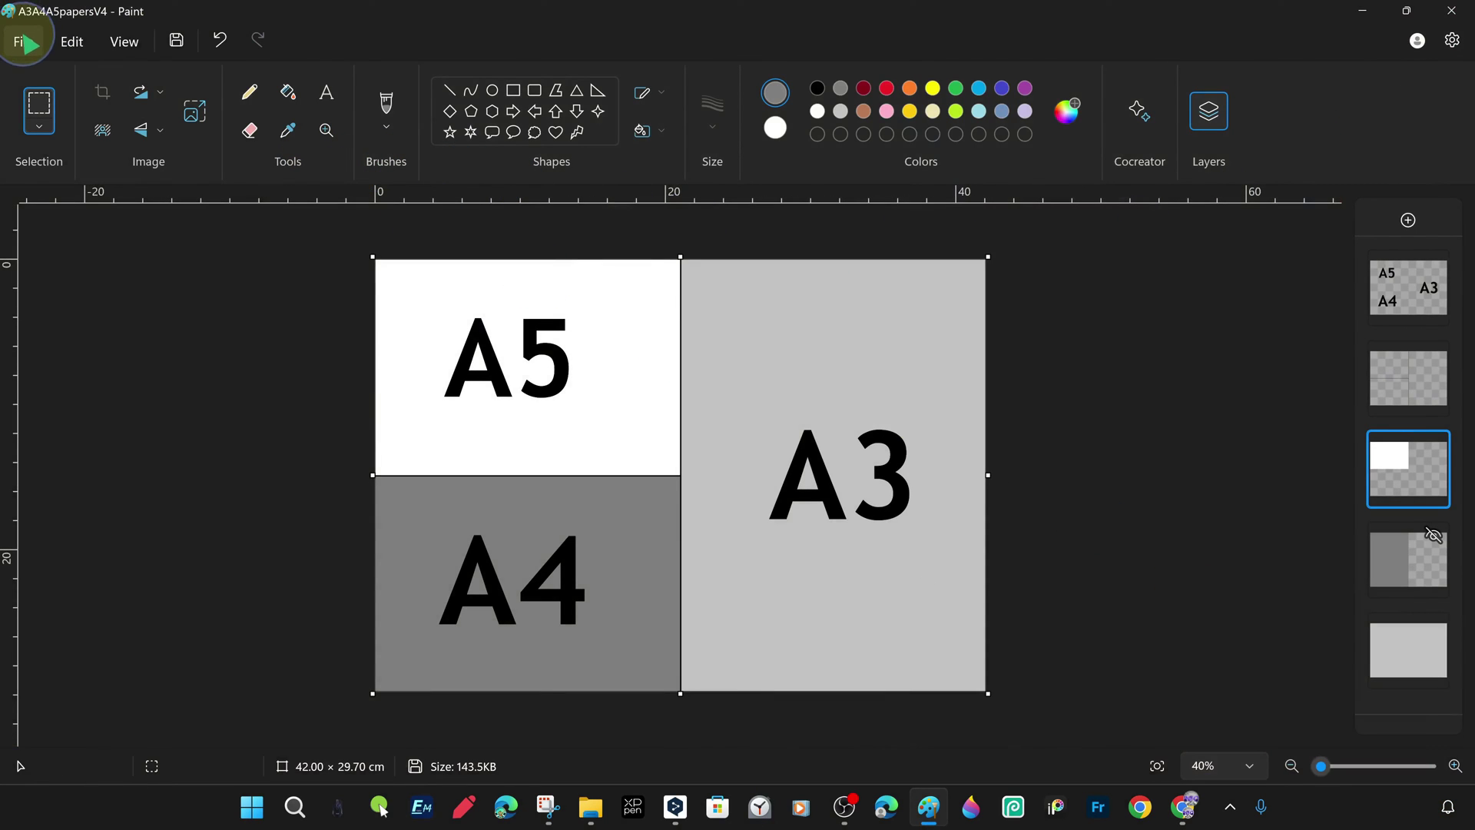
Review the page setup's paper size, orientation, margins and scaling, and leave it without changes.
{"action": "left_click", "coordinate": [23, 41]}
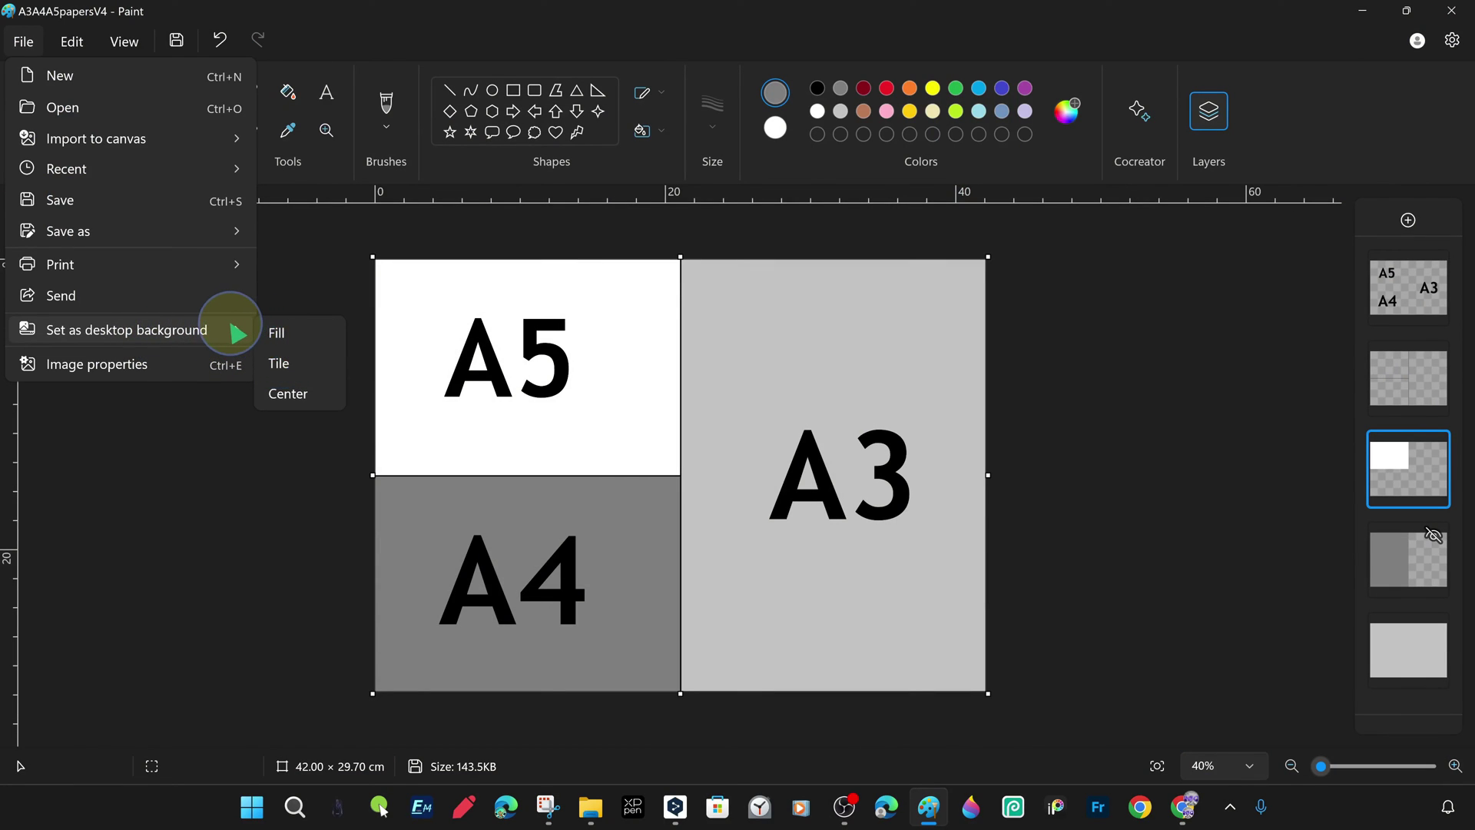
{"action": "mouse_move", "coordinate": [187, 269]}
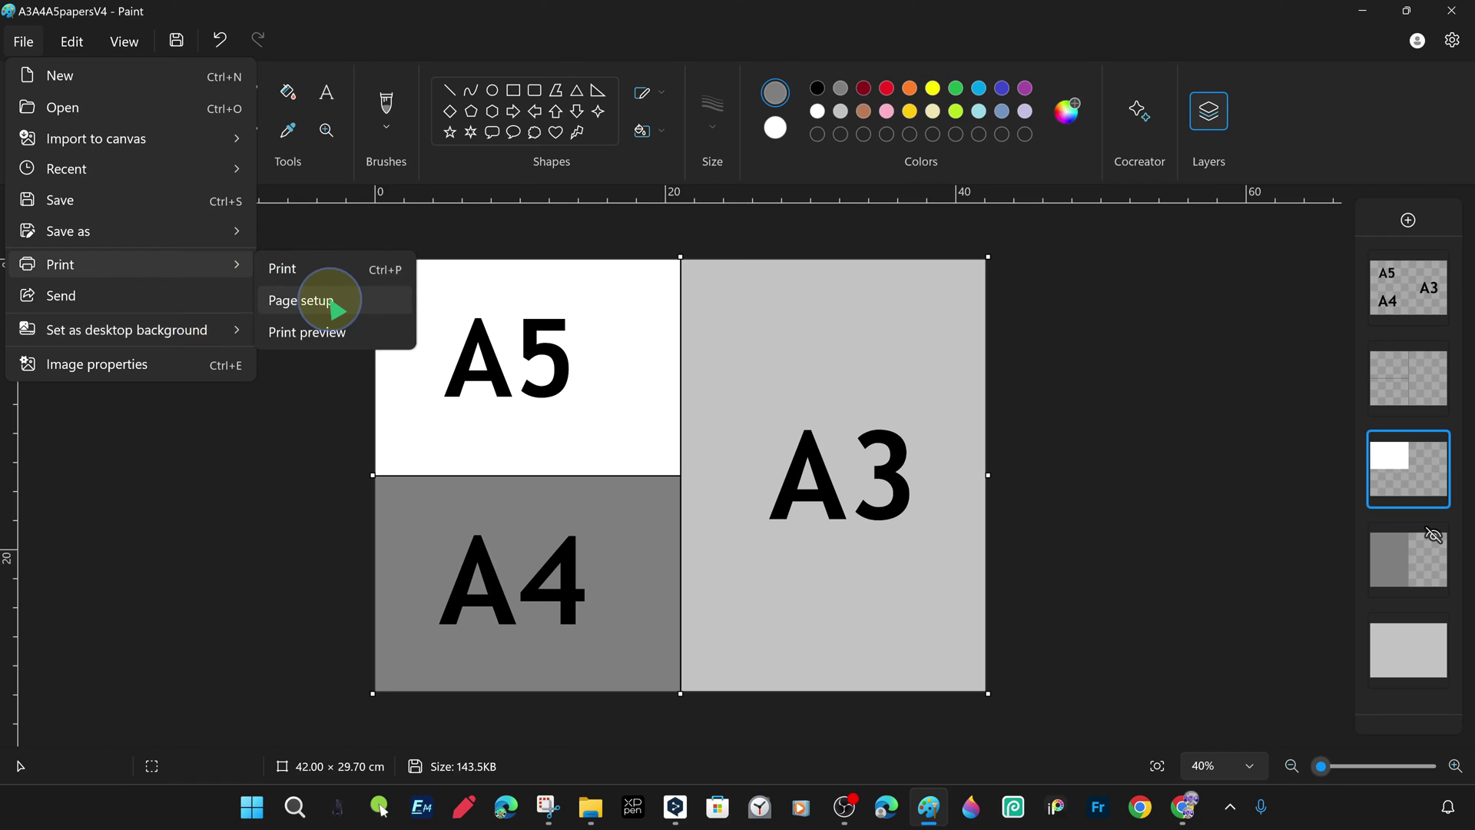
{"action": "left_click", "coordinate": [336, 302]}
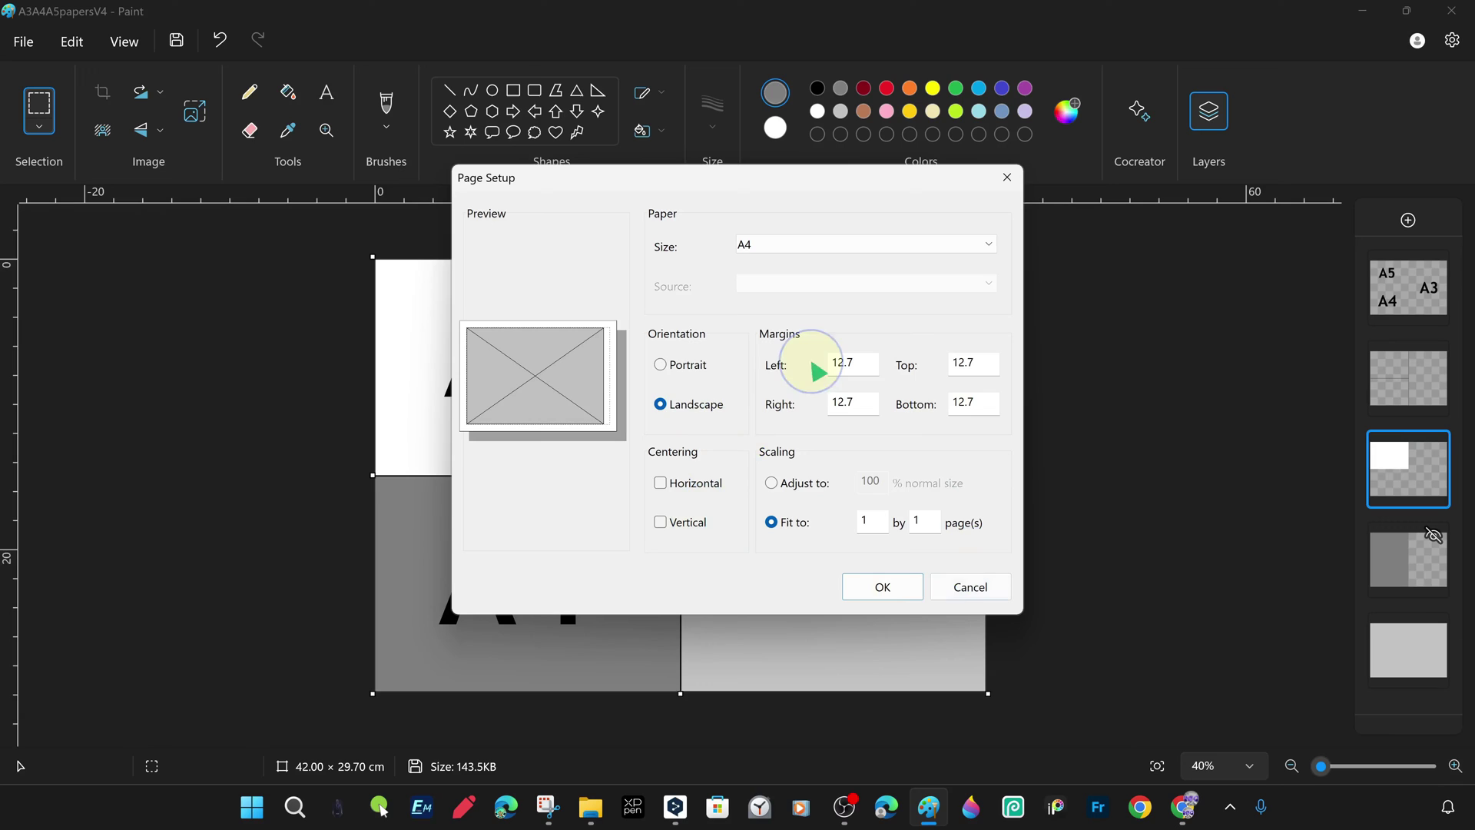
{"action": "left_click", "coordinate": [979, 591]}
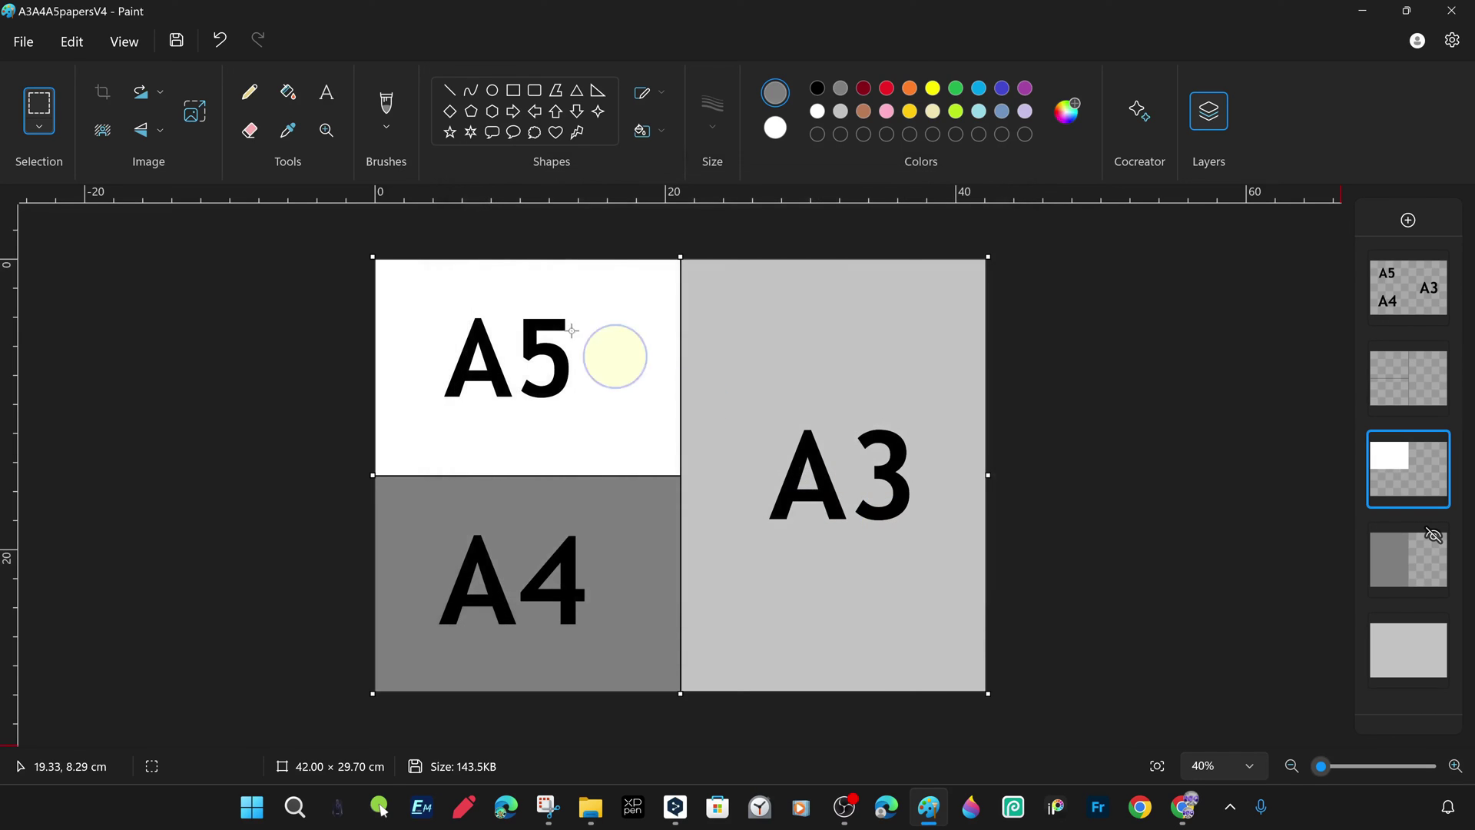
Open the print dialog for the sheet and check the available page orientations, keeping Portrait.
{"action": "left_click", "coordinate": [27, 42]}
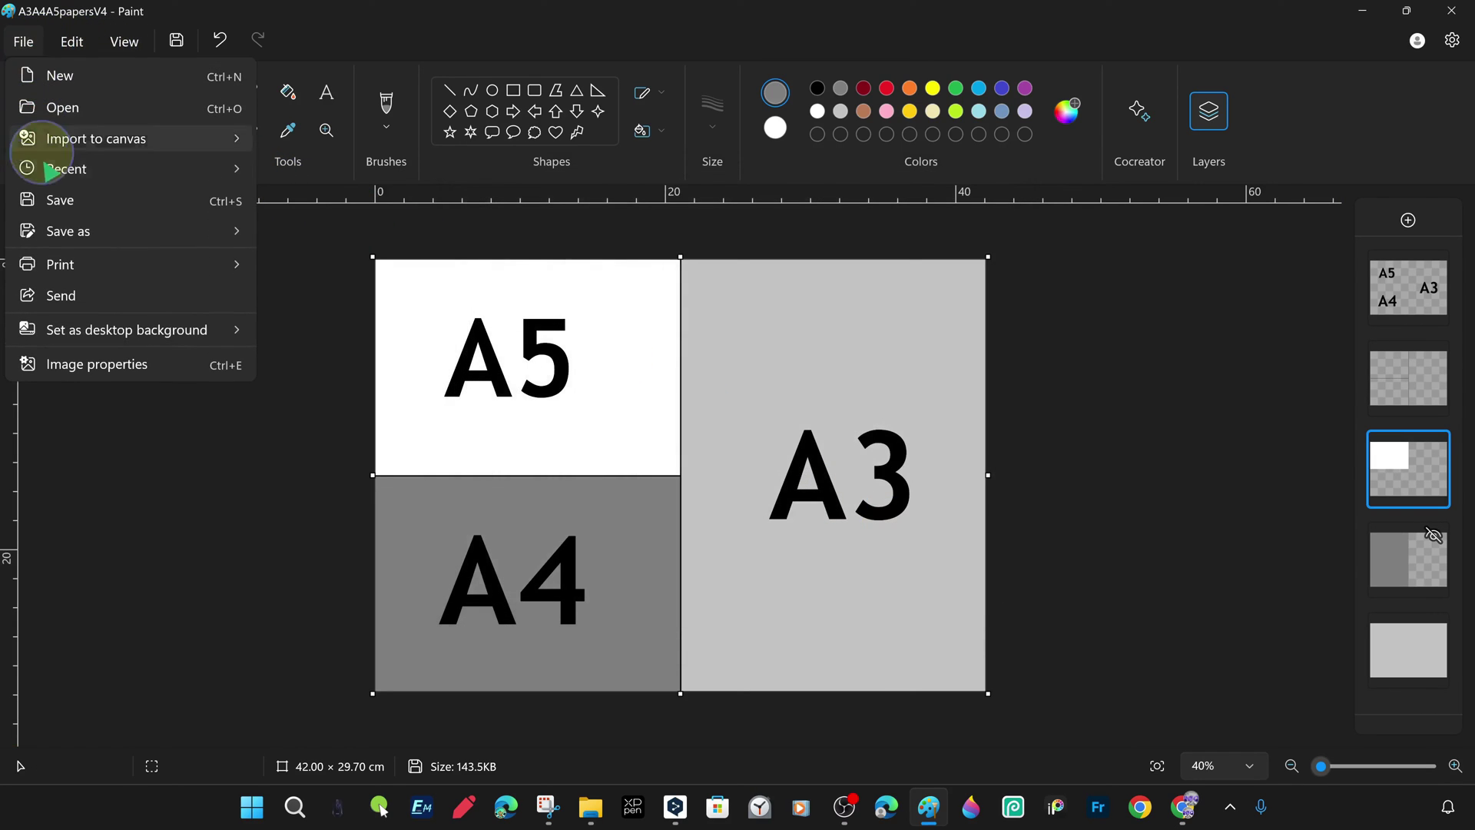
{"action": "mouse_move", "coordinate": [175, 273]}
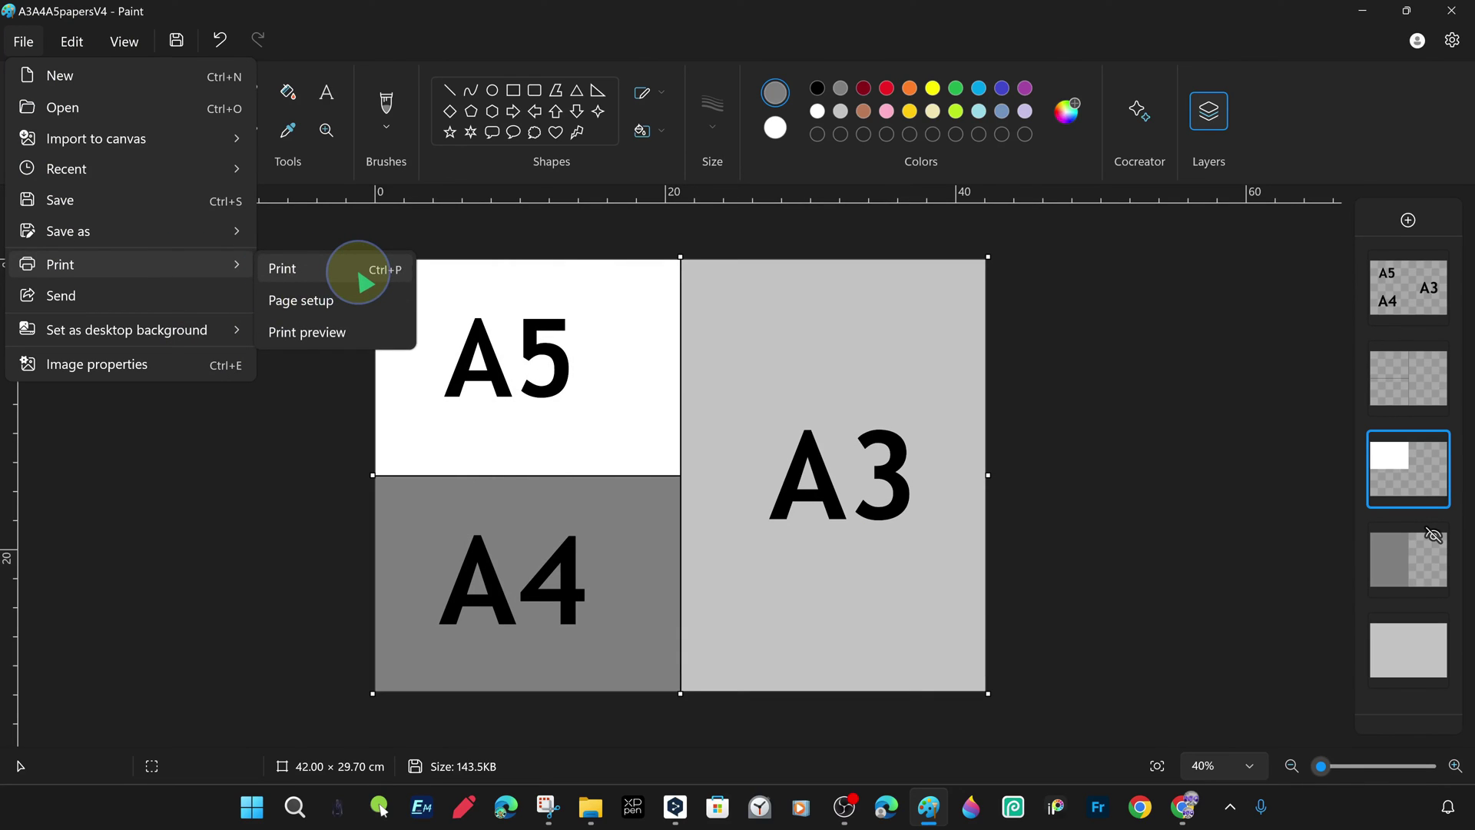
{"action": "left_click", "coordinate": [358, 273]}
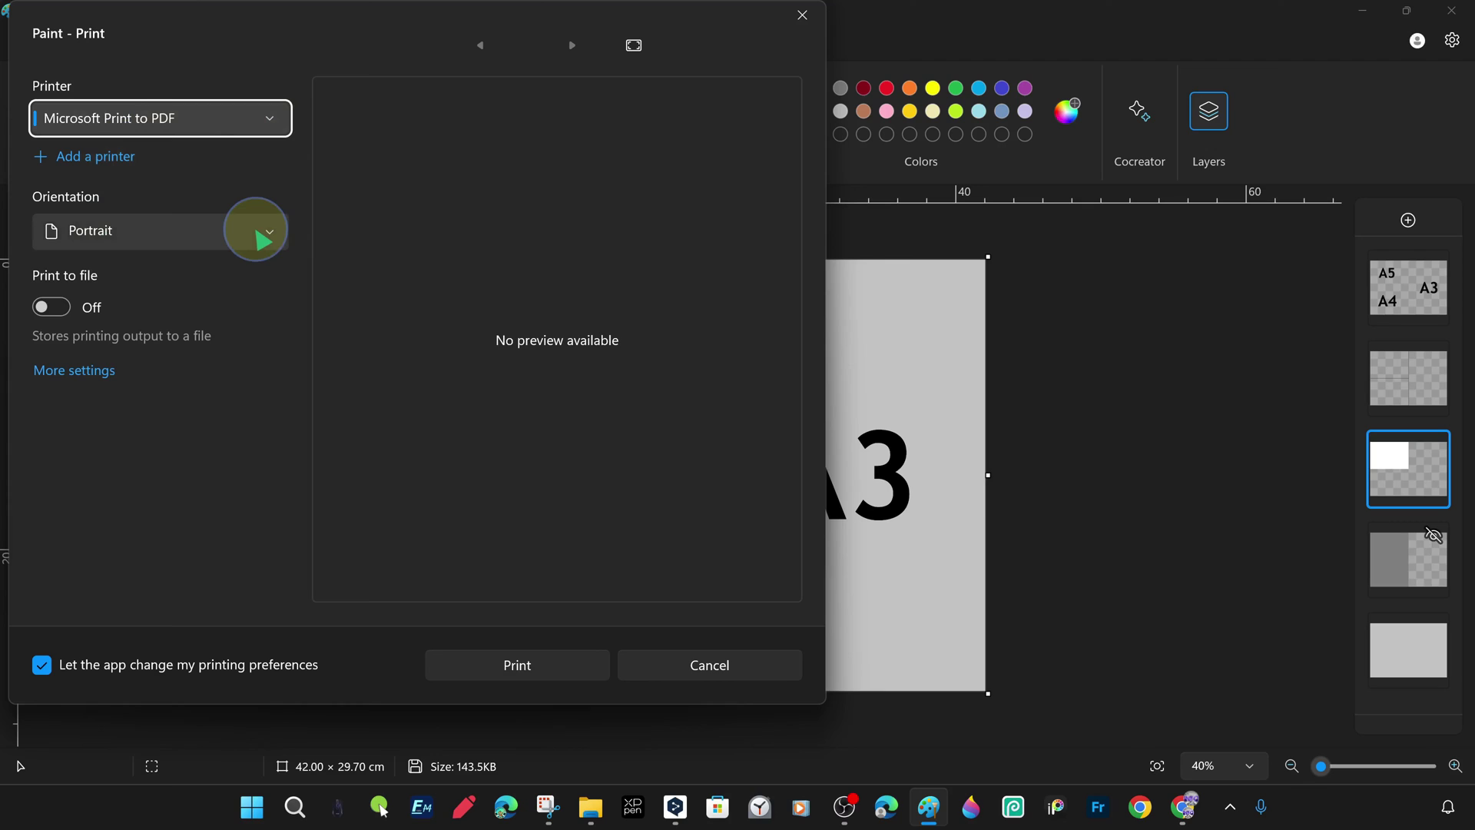
{"action": "left_click", "coordinate": [262, 240]}
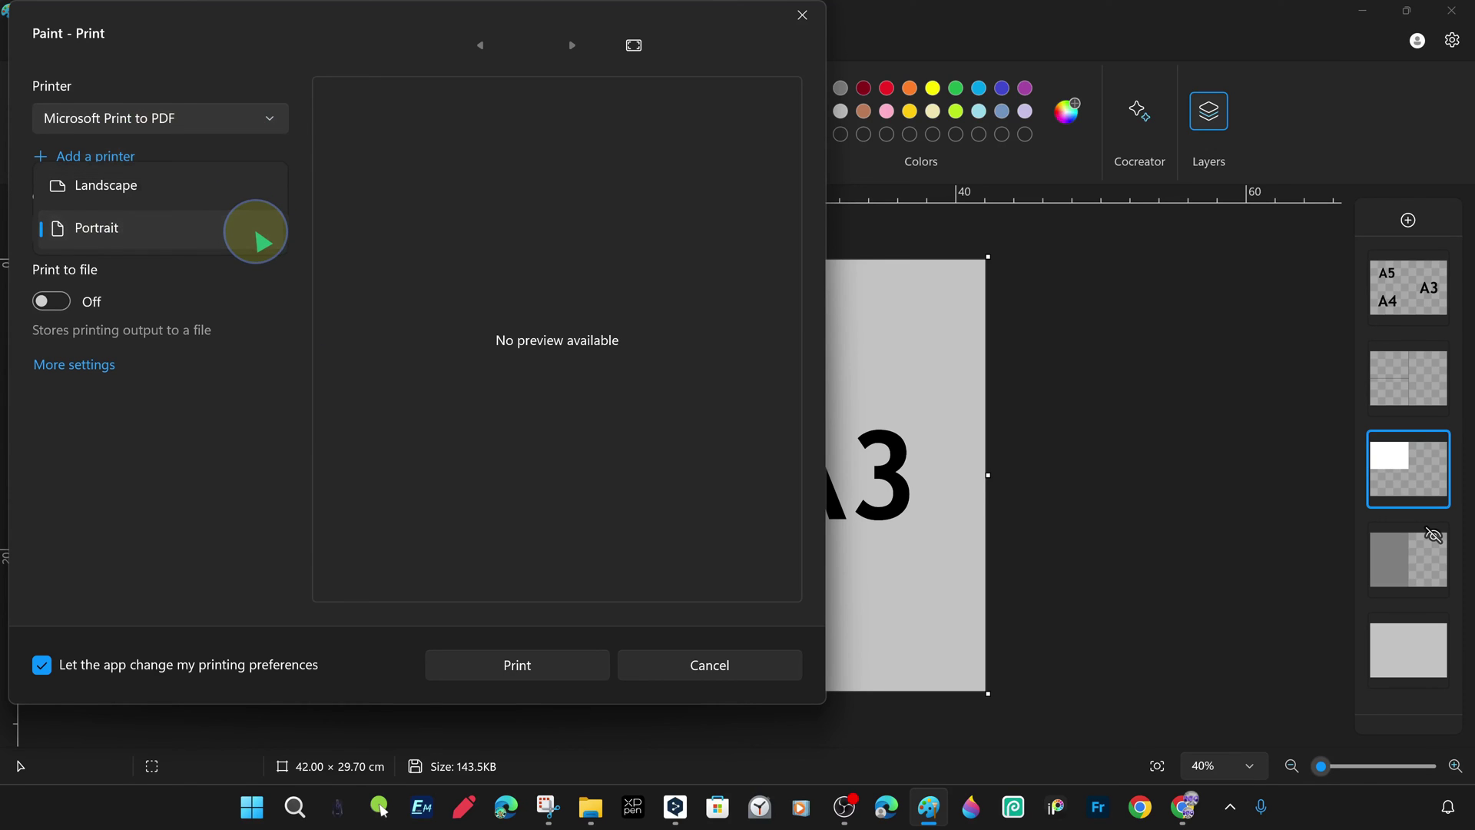
{"action": "left_click", "coordinate": [261, 240]}
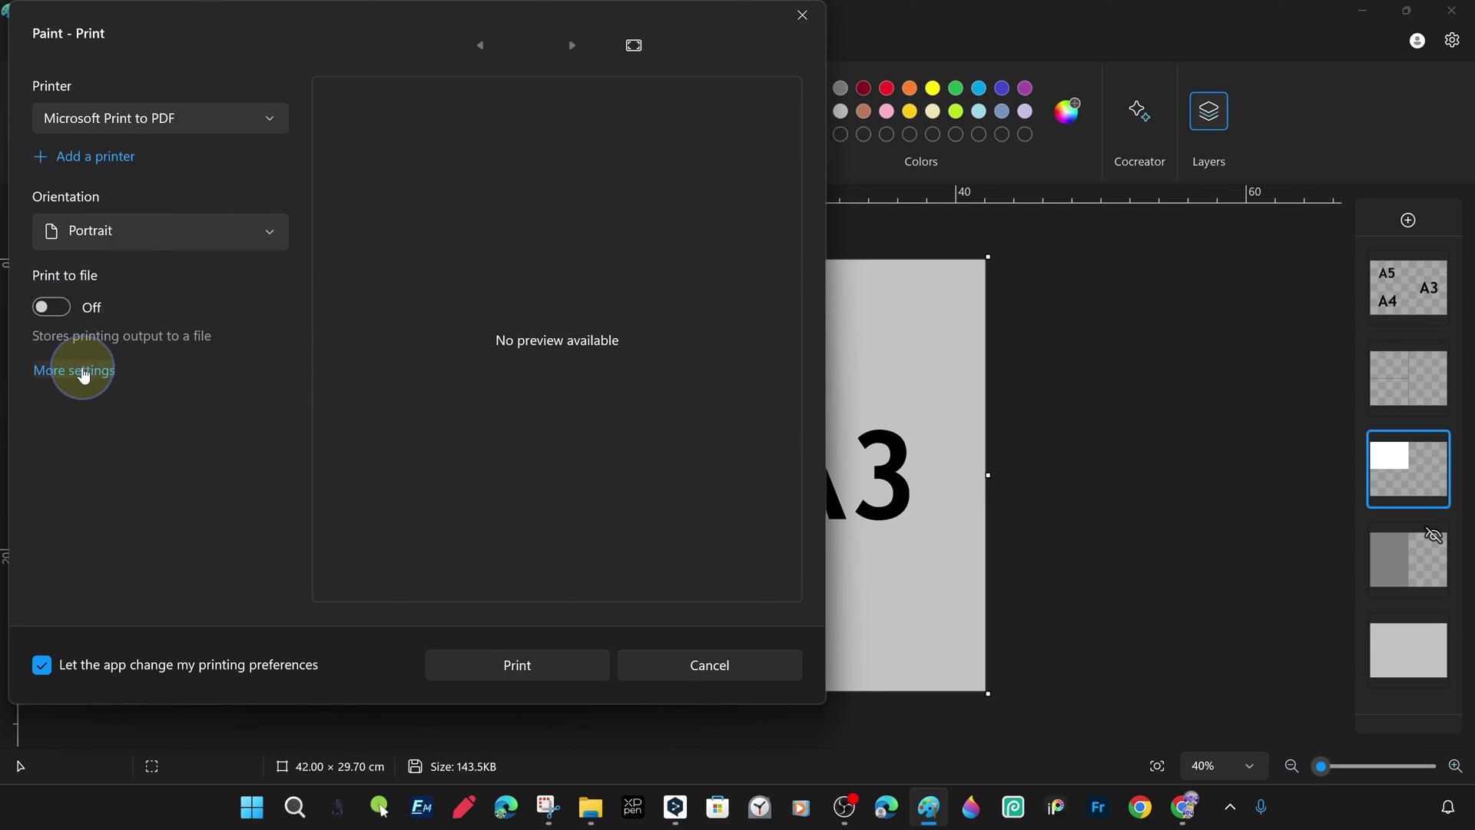
Inspect the orientation and paper size choices in Microsoft Print to PDF's additional and advanced settings, and cancel printing.
{"action": "left_click", "coordinate": [77, 371]}
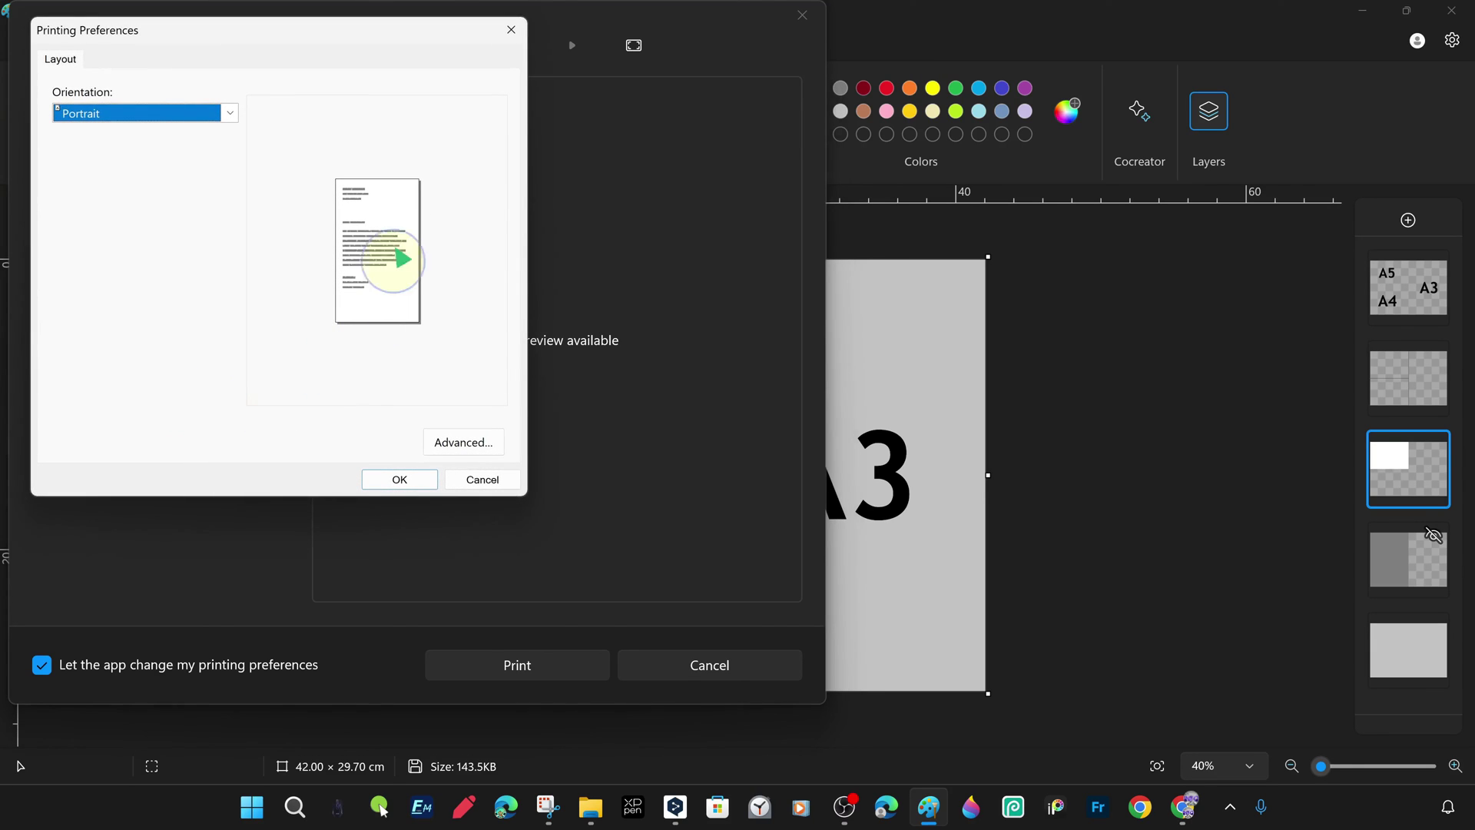
{"action": "left_click", "coordinate": [230, 113]}
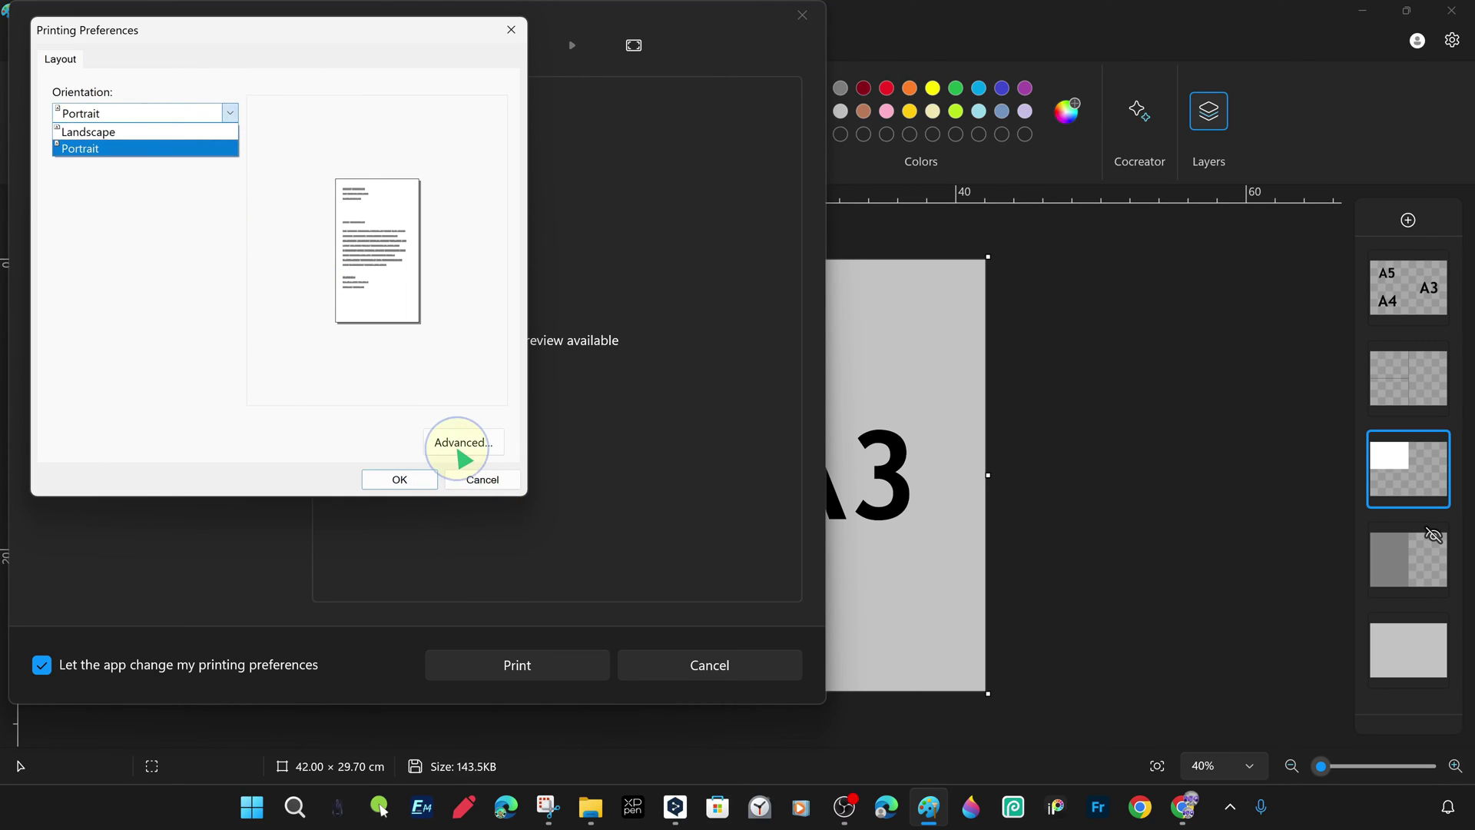
{"action": "left_click", "coordinate": [461, 452]}
{"action": "left_click", "coordinate": [463, 444]}
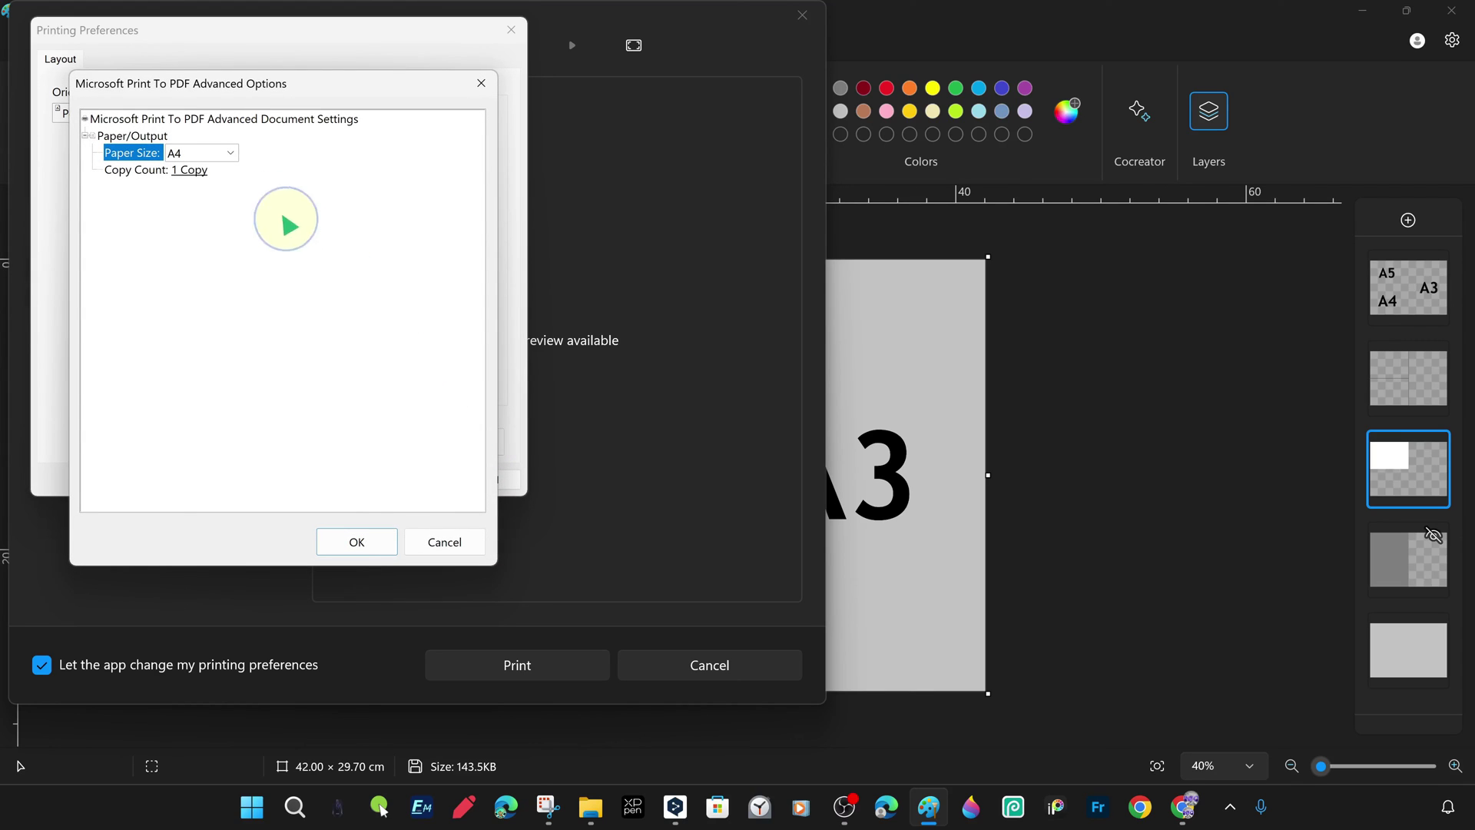
{"action": "left_click", "coordinate": [231, 154]}
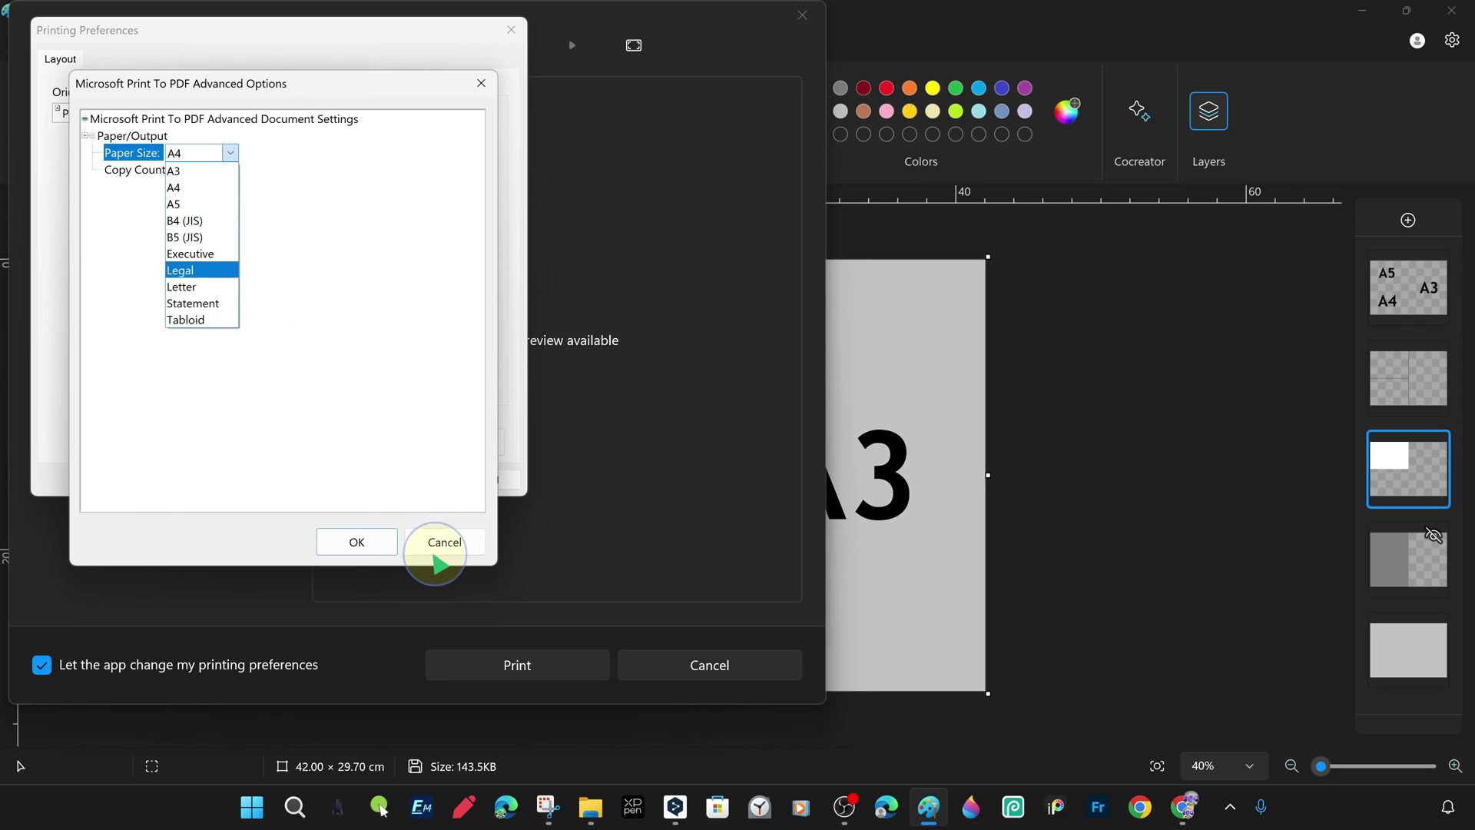
{"action": "left_click", "coordinate": [450, 555]}
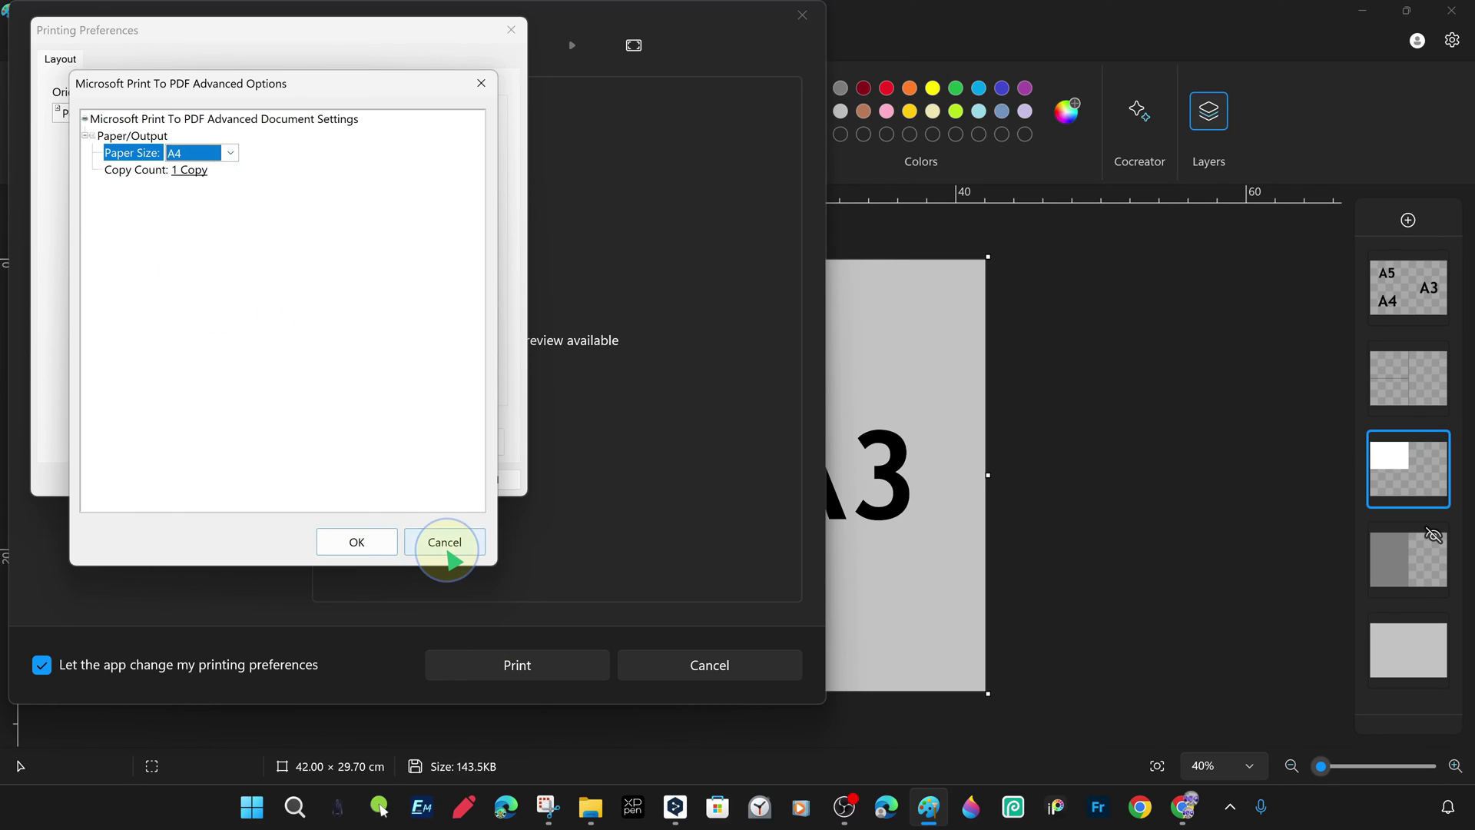
{"action": "left_click", "coordinate": [450, 550]}
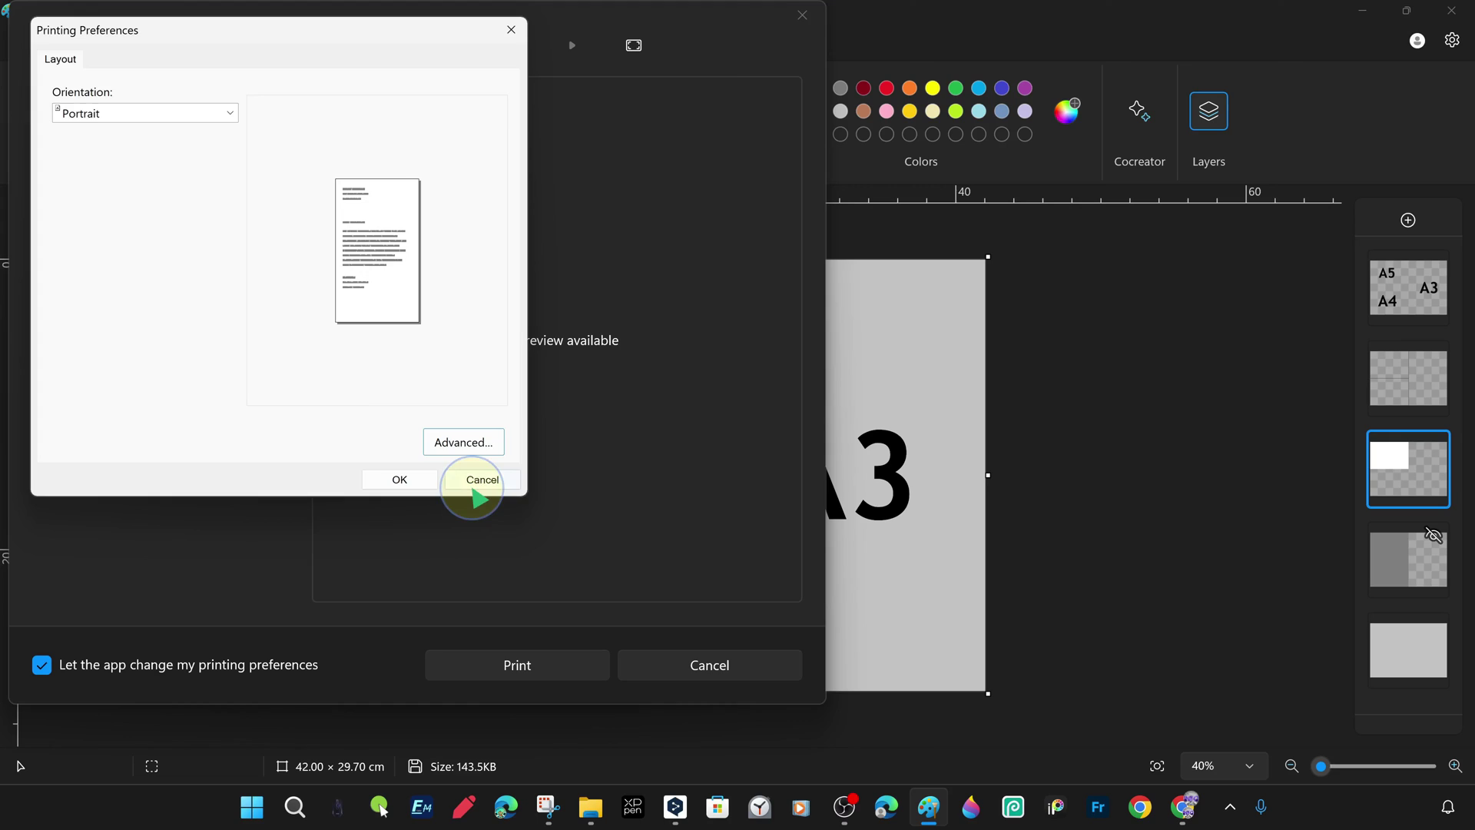
{"action": "left_click", "coordinate": [474, 490]}
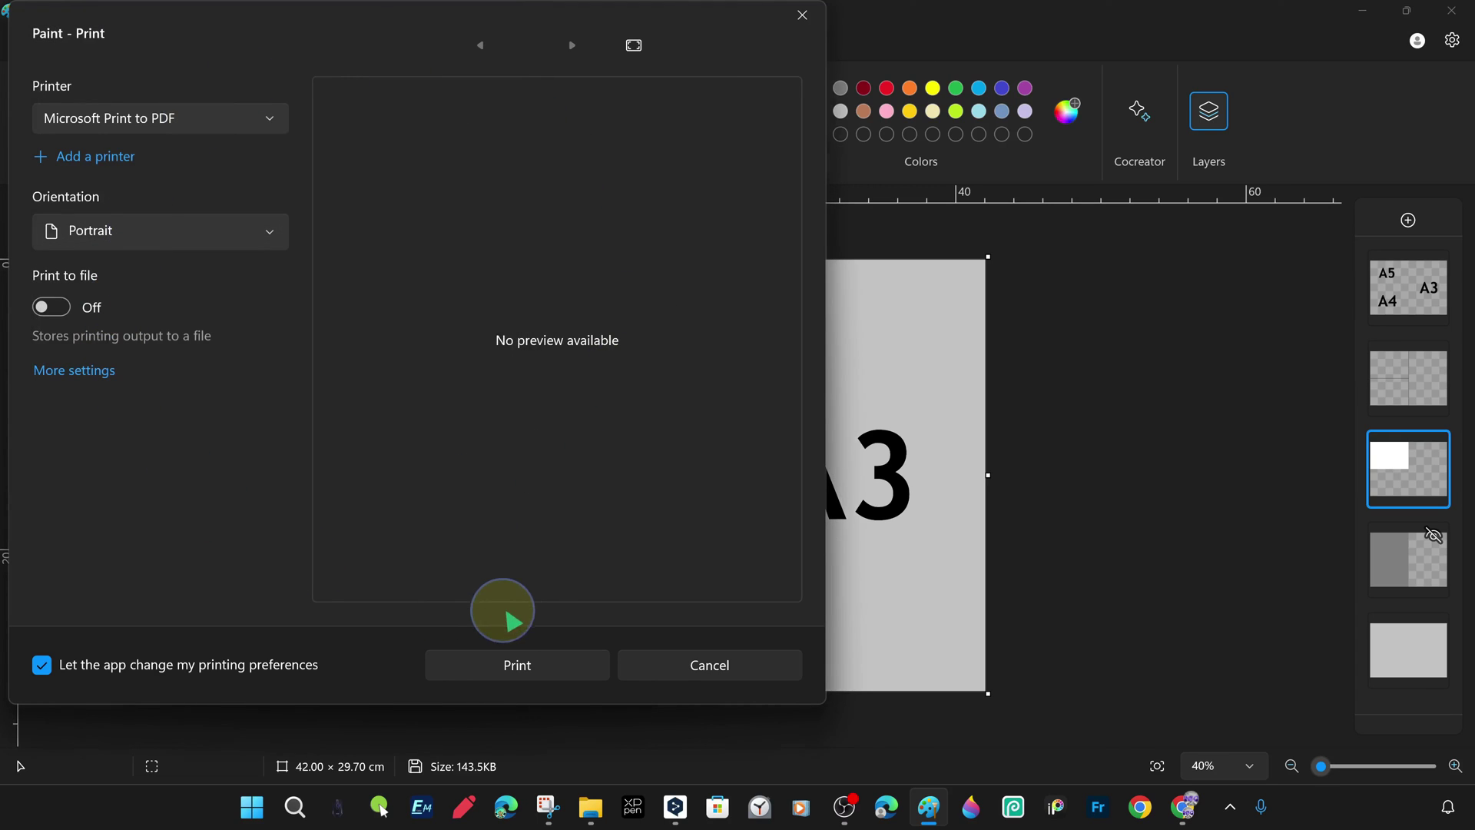
{"action": "left_click", "coordinate": [699, 666]}
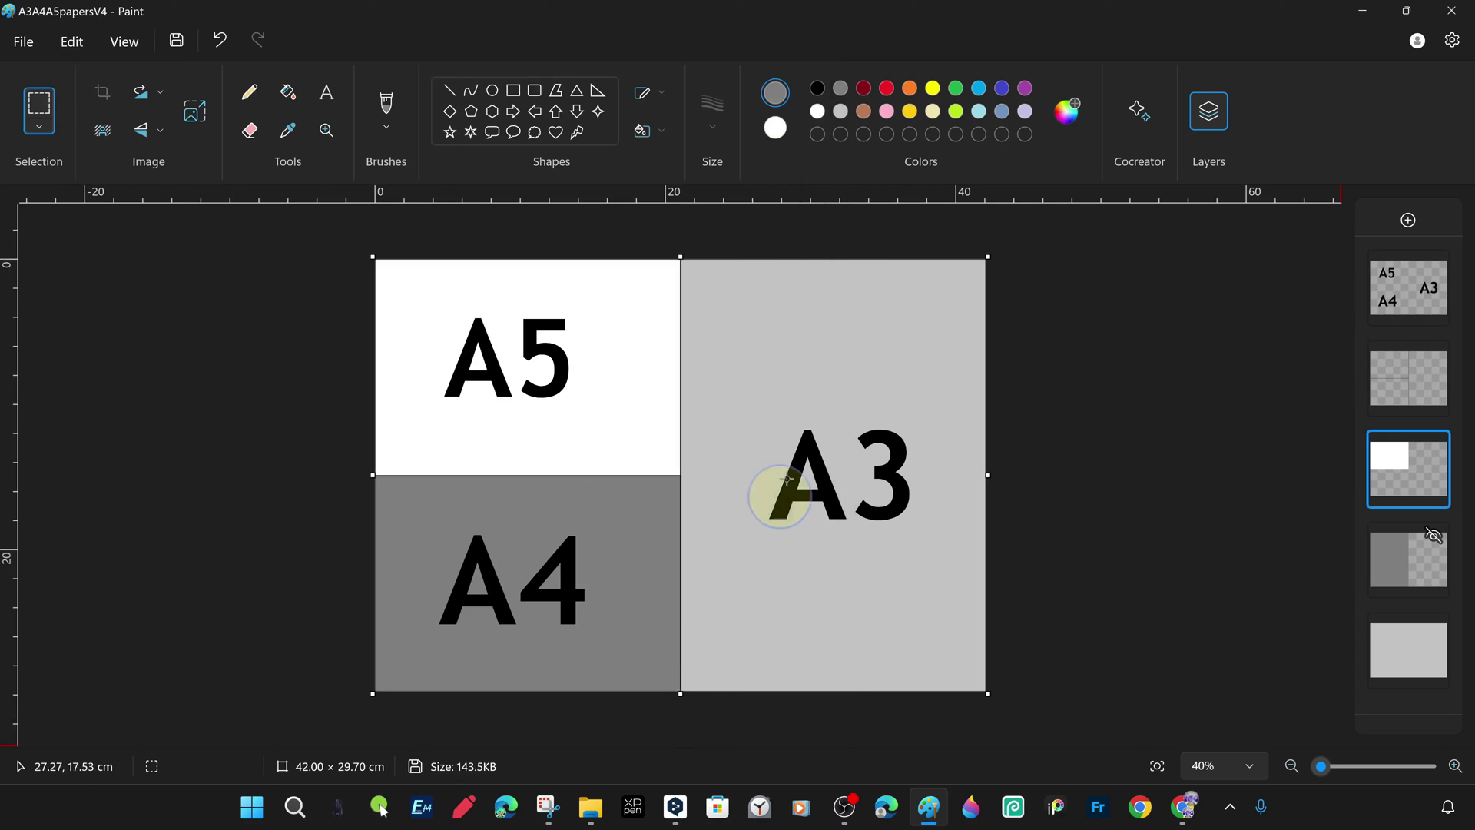